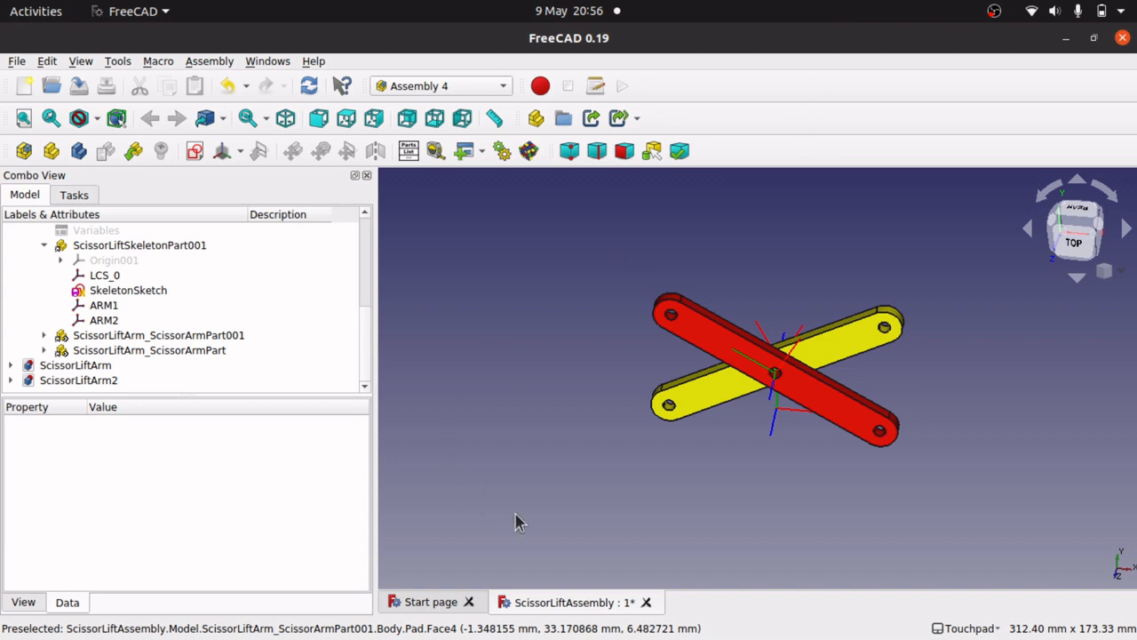
- Open SkeletonSketch and move the lower-left endpoint of the crossed lines inward along the horizontal axis to steepen the arms
double_click(151, 291)
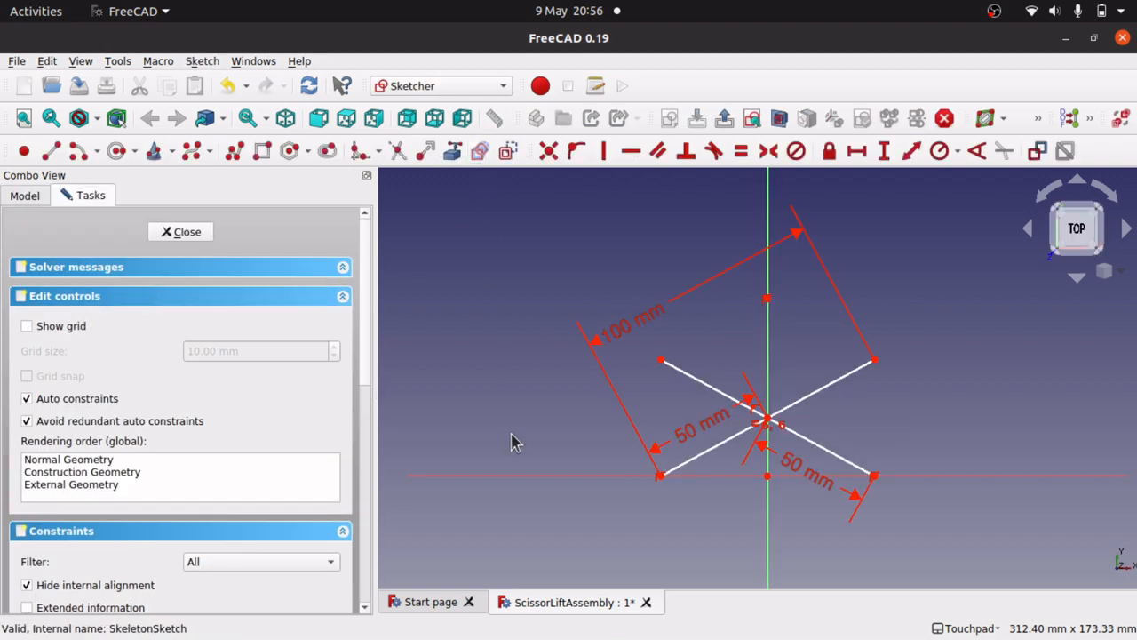
mouse_move(662, 480)
left_mouse_down()
mouse_move(715, 485)
mouse_move(655, 459)
mouse_move(680, 467)
mouse_move(660, 462)
mouse_move(664, 475)
mouse_move(686, 458)
mouse_move(666, 459)
mouse_move(674, 468)
left_mouse_up()
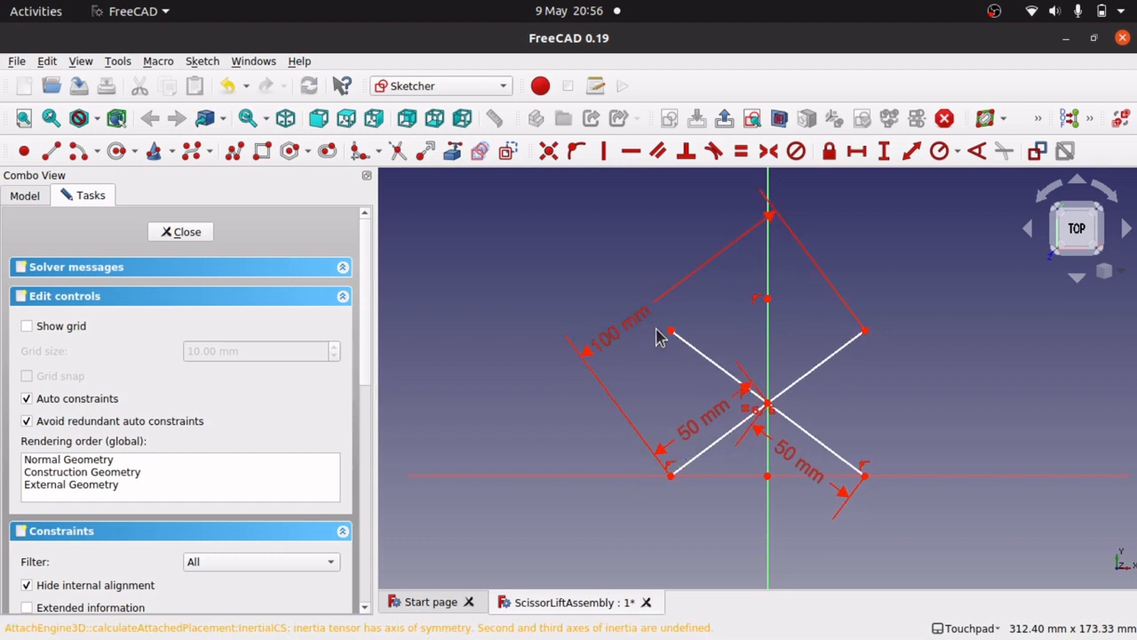
mouse_move(613, 266)
left_mouse_down()
mouse_move(812, 465)
mouse_move(920, 511)
left_mouse_up()
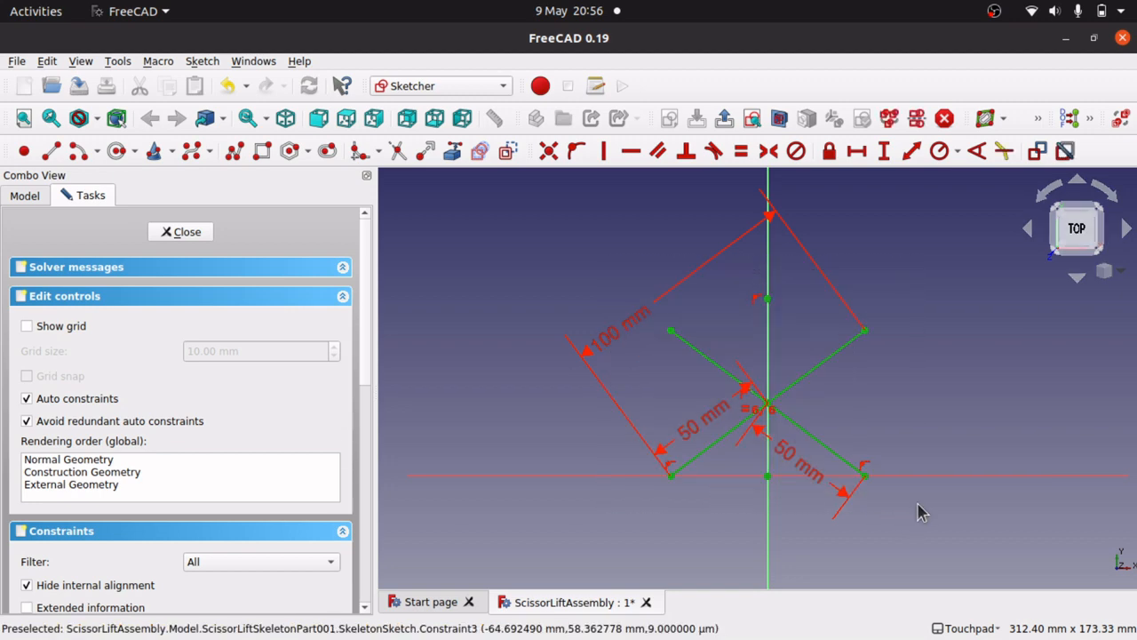
key("ctrl+c")
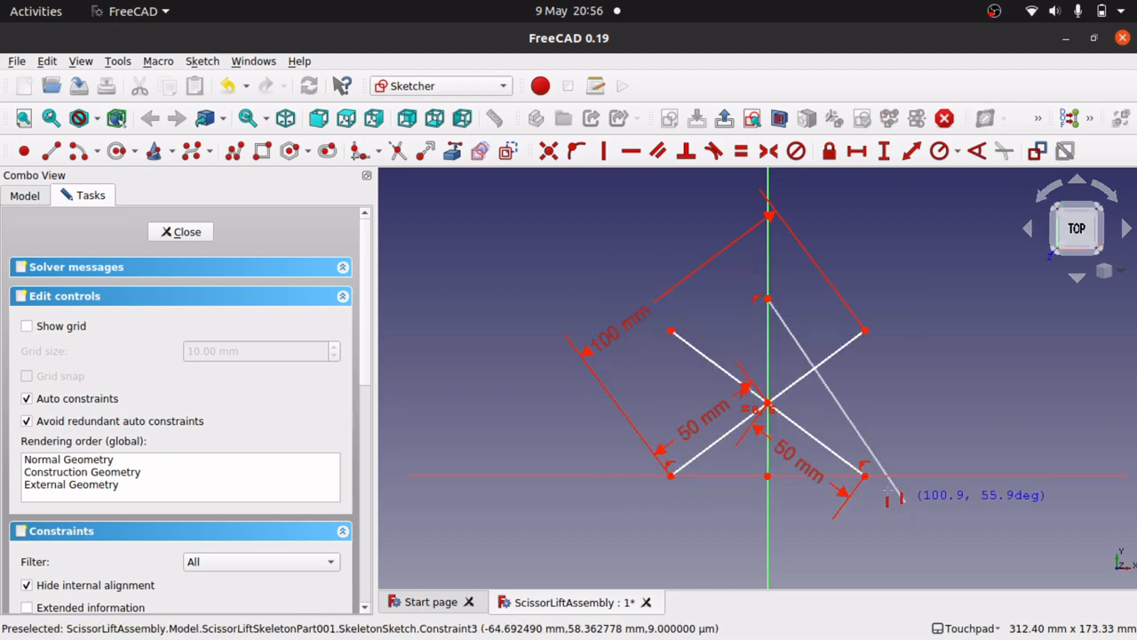
key("Escape")
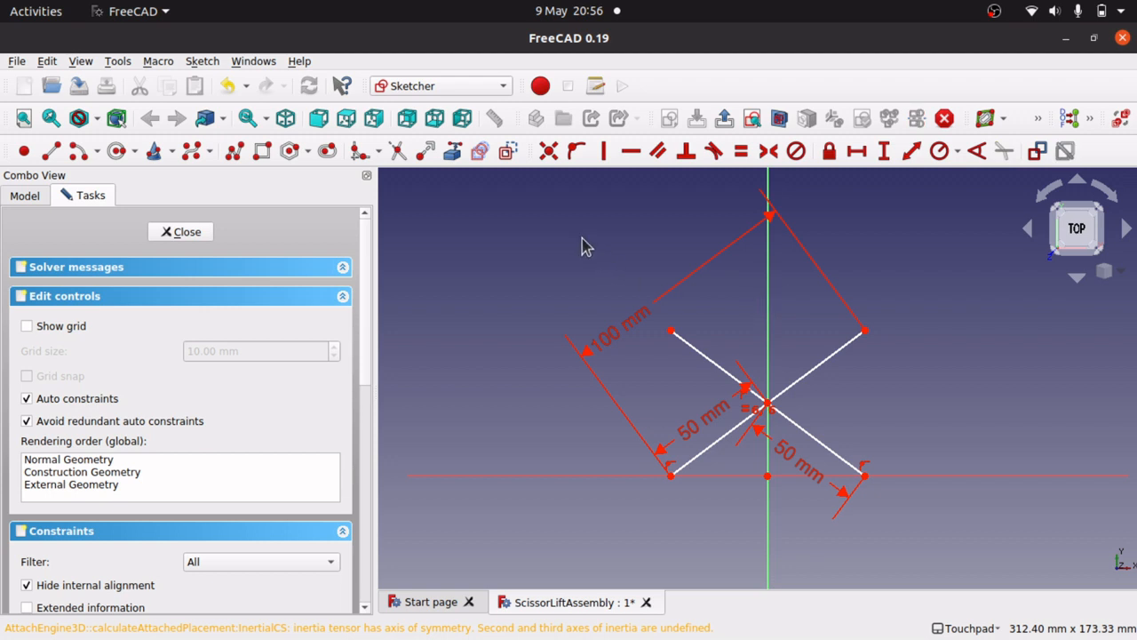
- Duplicate all the crossed skeleton lines, place the copy above the original on the vertical axis, and close the sketch
mouse_move(585, 236)
left_mouse_down()
mouse_move(906, 456)
mouse_move(896, 513)
left_mouse_up()
key("g")
key("l")
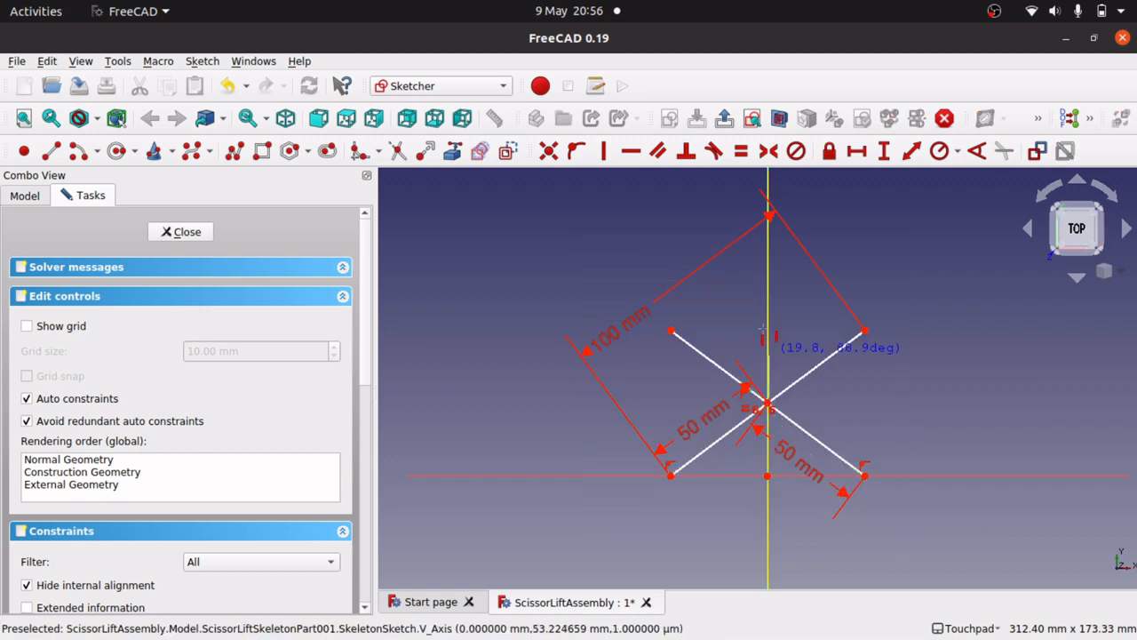
left_click(767, 238)
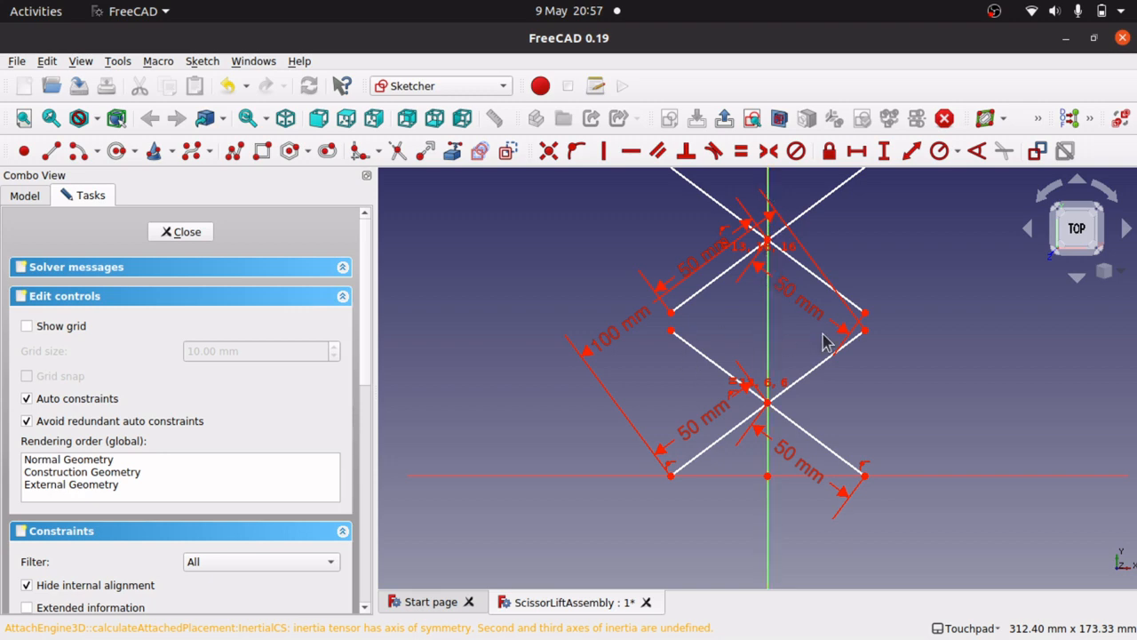
left_click(173, 235)
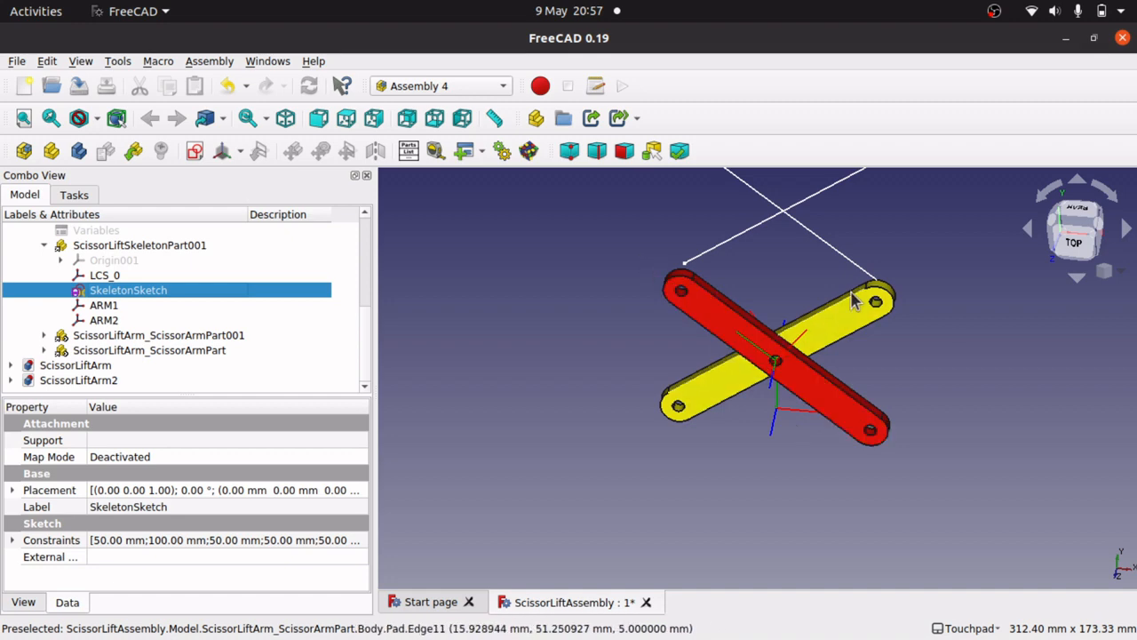
- Reopen SkeletonSketch and make the facing right endpoints of the upper and lower crosses coincident
double_click(151, 293)
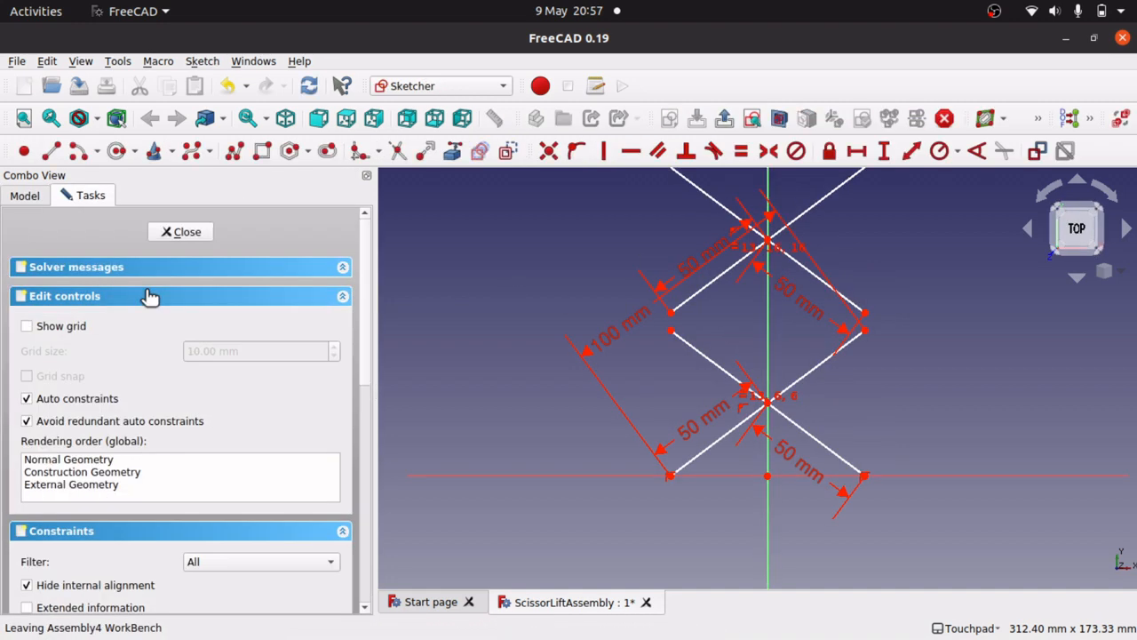
left_click(864, 317)
left_click(864, 330)
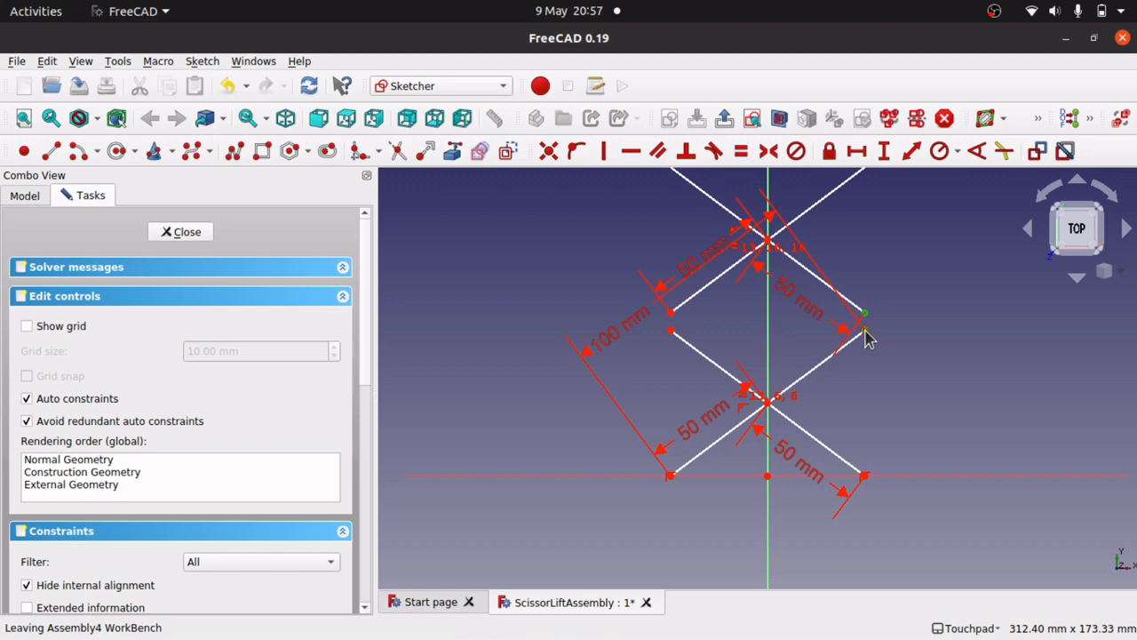
scroll(864, 331, "up", 5)
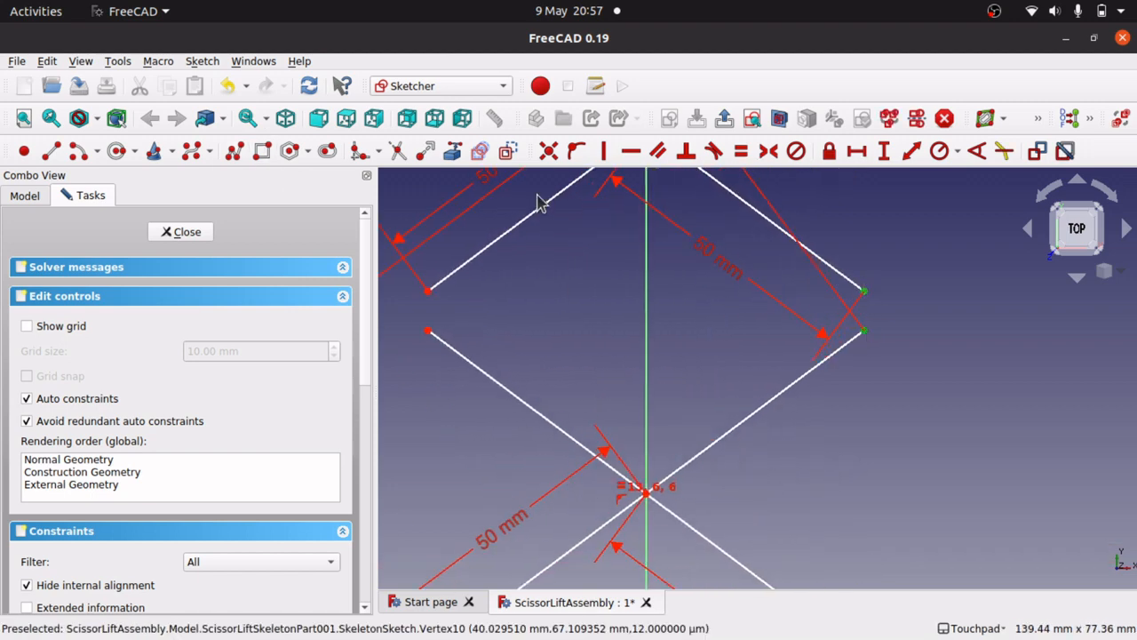
left_click(549, 153)
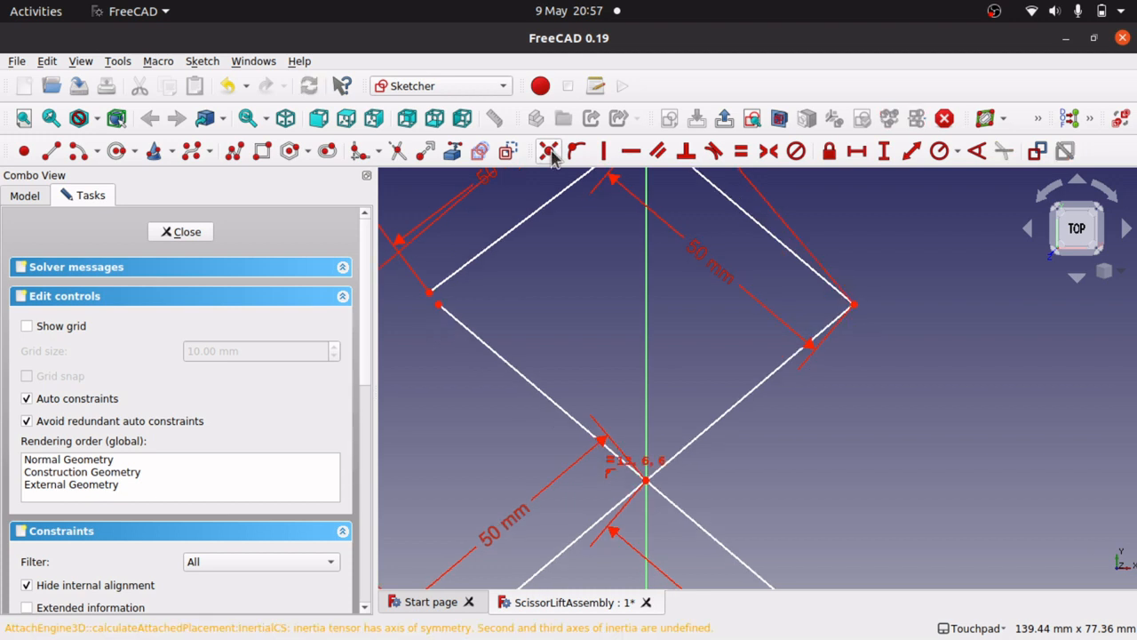
- Make the facing left endpoints of the two crosses coincident and close the sketch
left_click(429, 294)
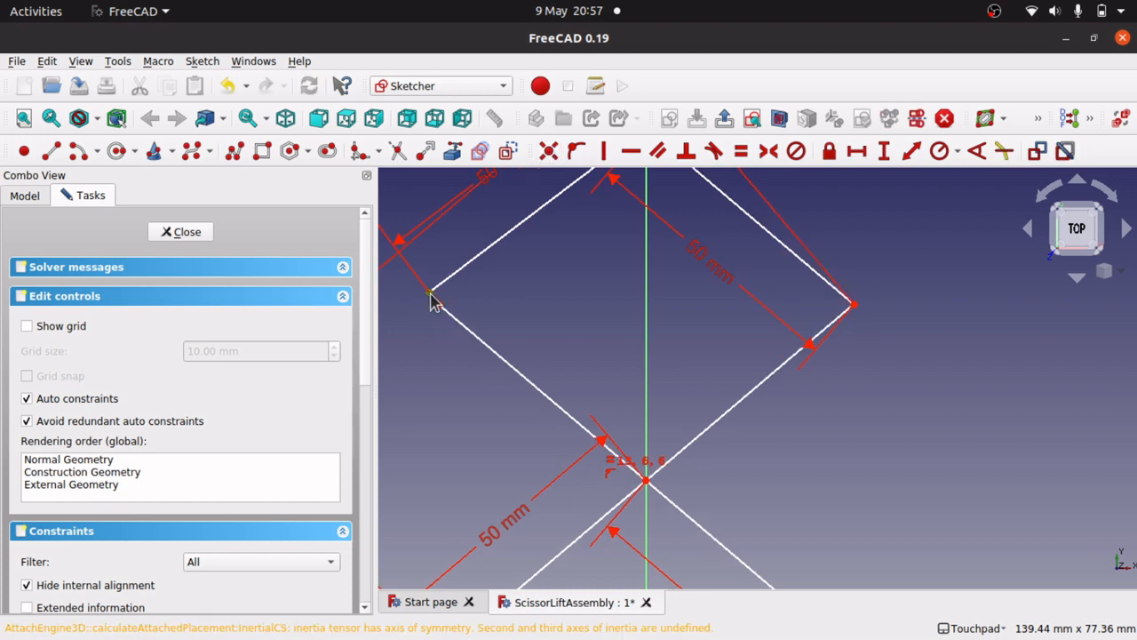
left_click(438, 306)
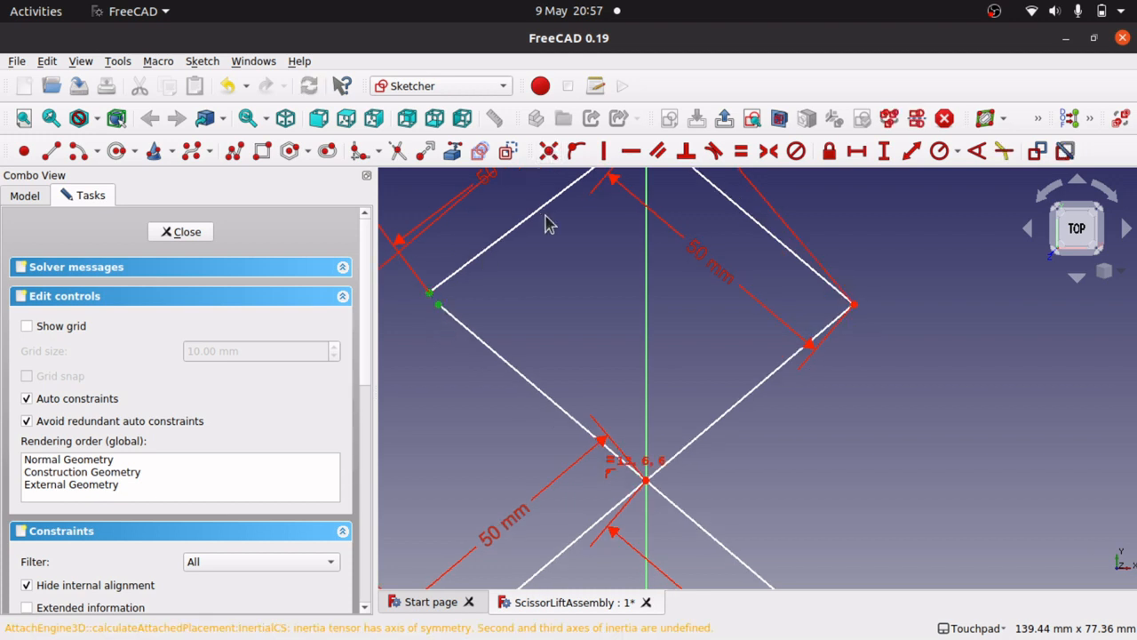
left_click(549, 151)
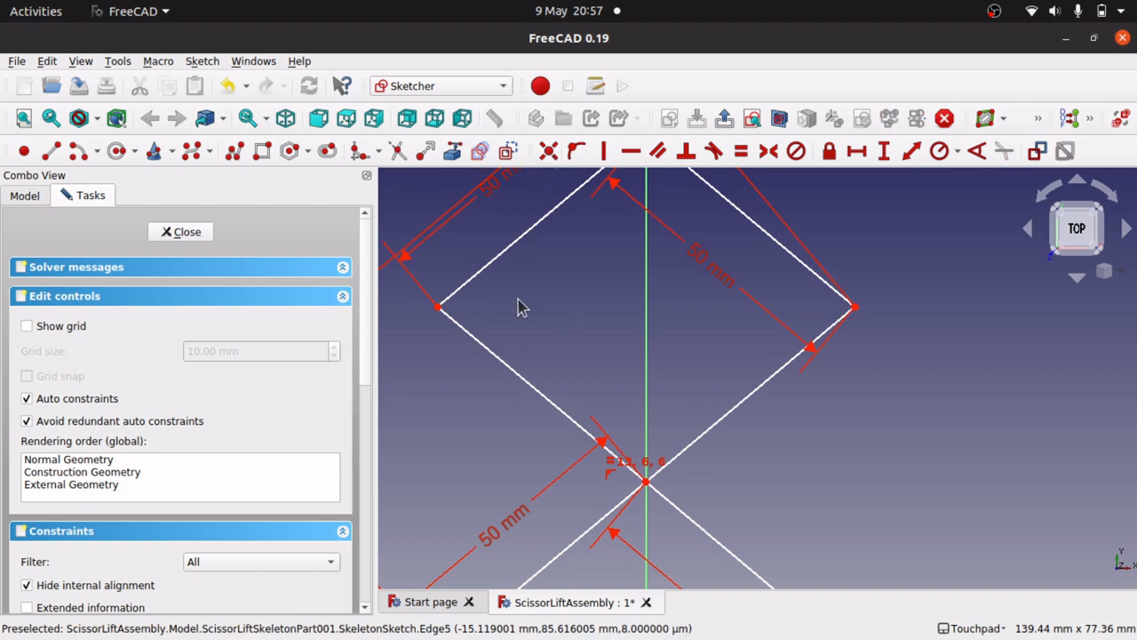
left_click(183, 232)
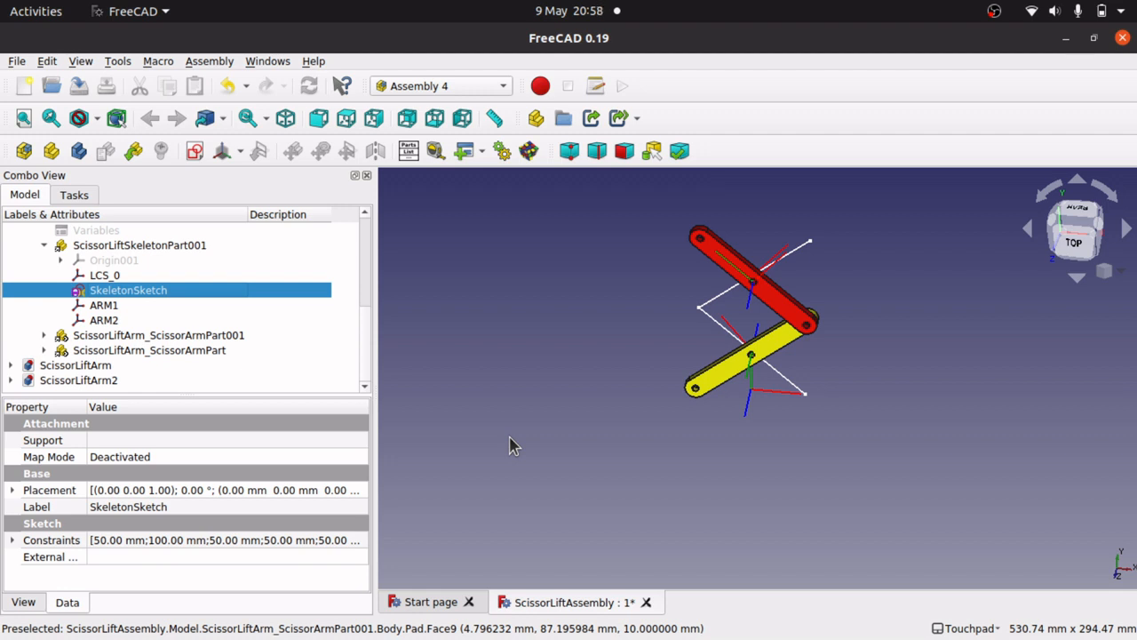
- Undo the two coincident constraints joining the upper and lower crosses
scroll(870, 299, "up", 3)
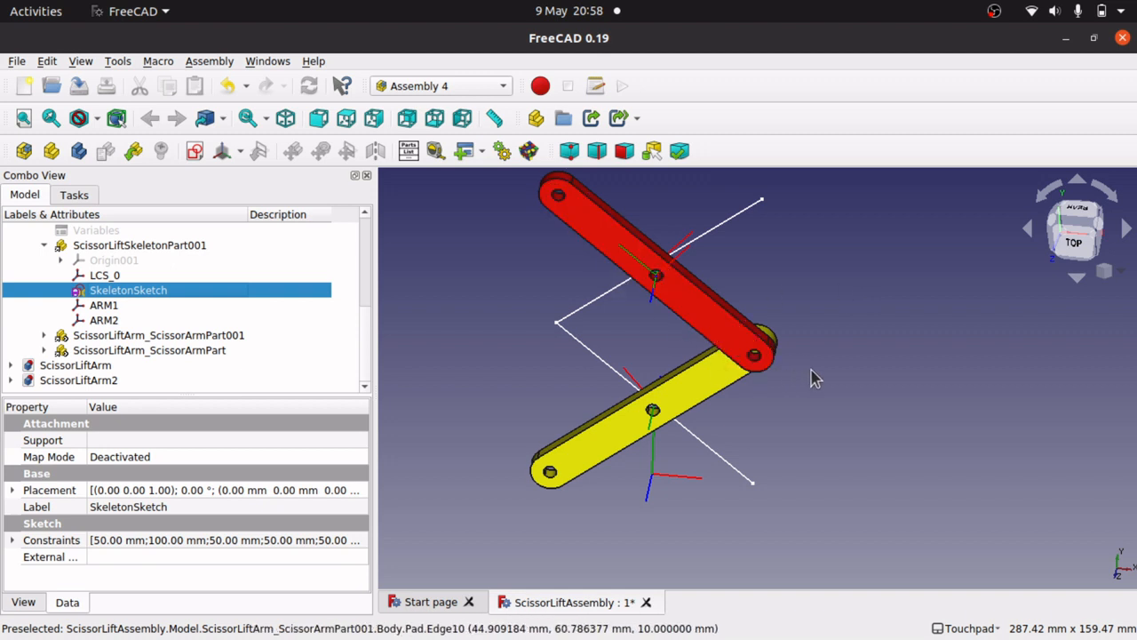
key("ctrl+z")
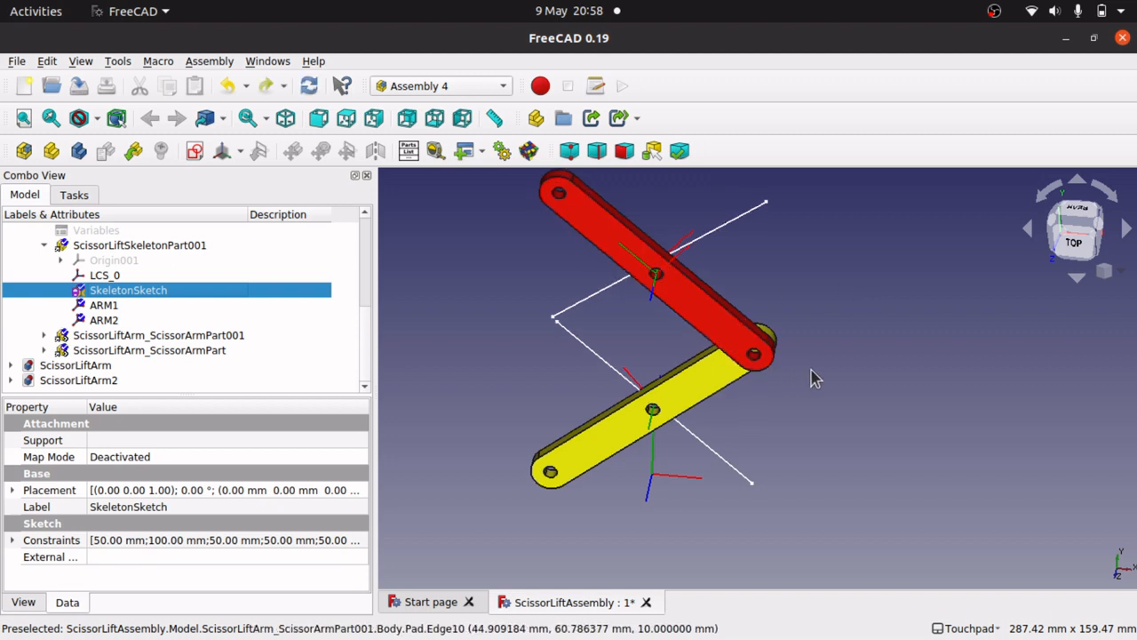
key("ctrl+z")
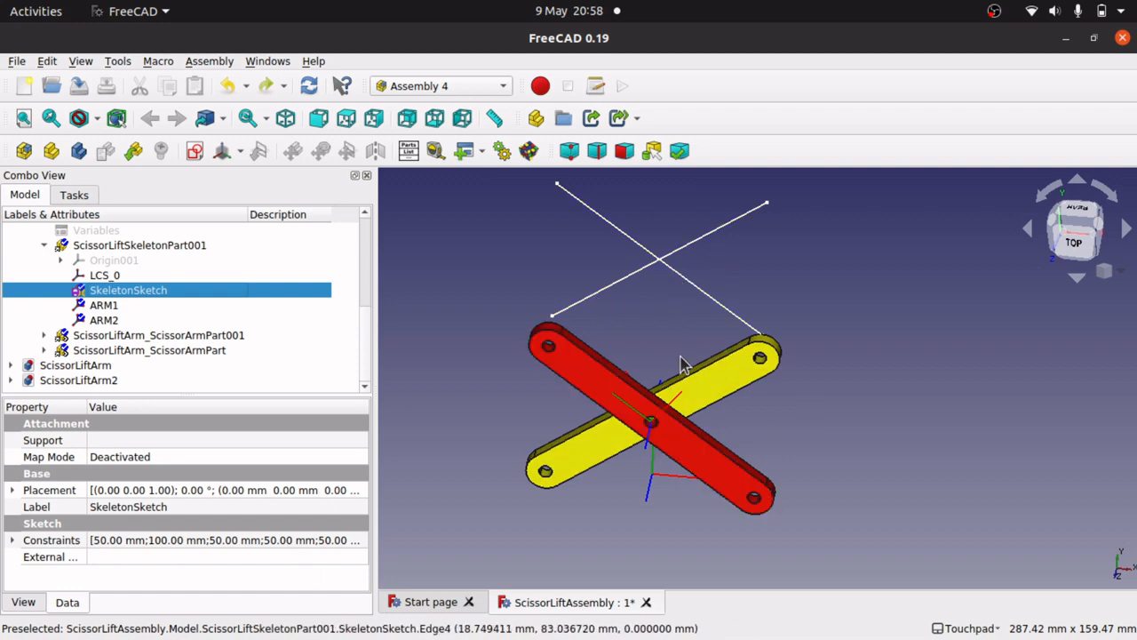
- Reopen SkeletonSketch, raise the upper cross by its lower-right endpoint so it sits farther from the lower cross, and close the sketch
double_click(165, 293)
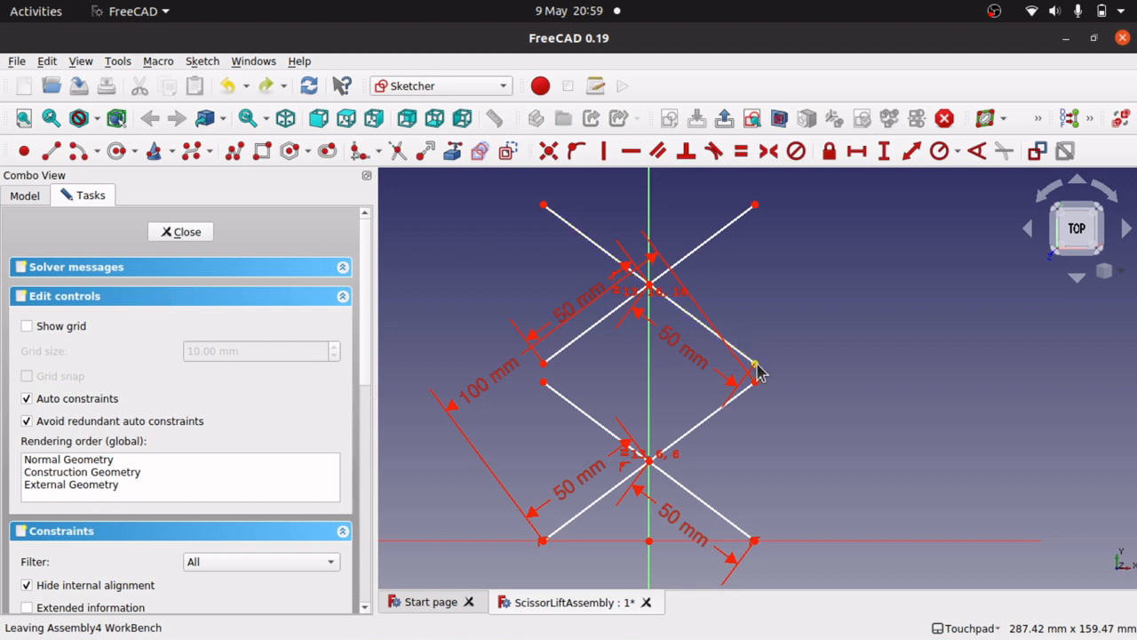
mouse_move(755, 368)
left_mouse_down()
mouse_move(774, 320)
mouse_move(757, 347)
mouse_move(755, 336)
left_mouse_up()
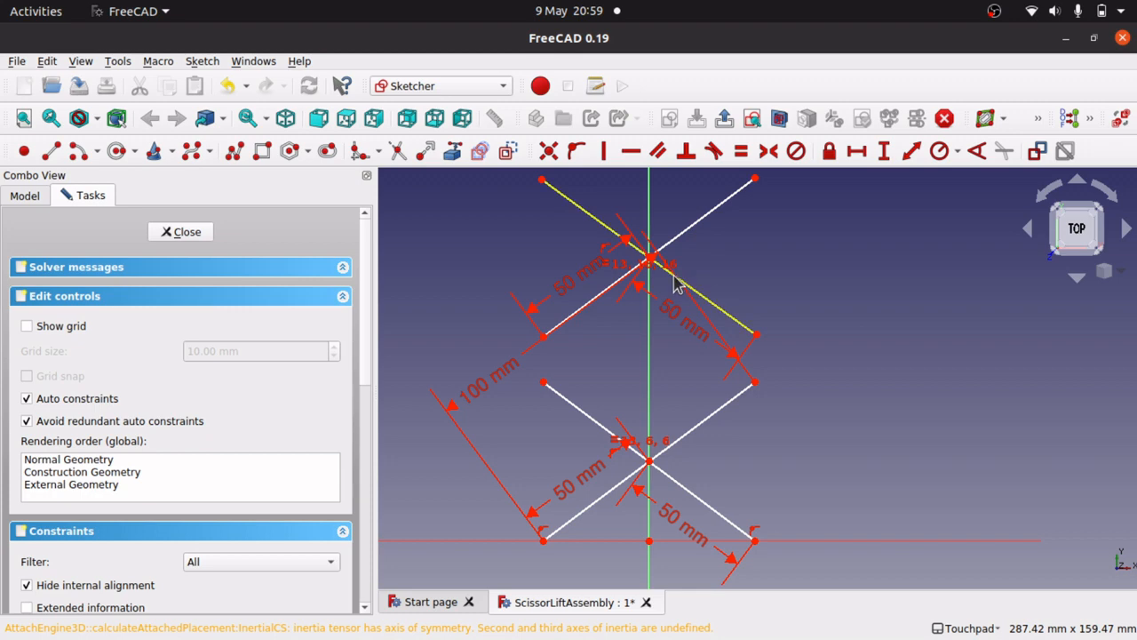
left_click(178, 233)
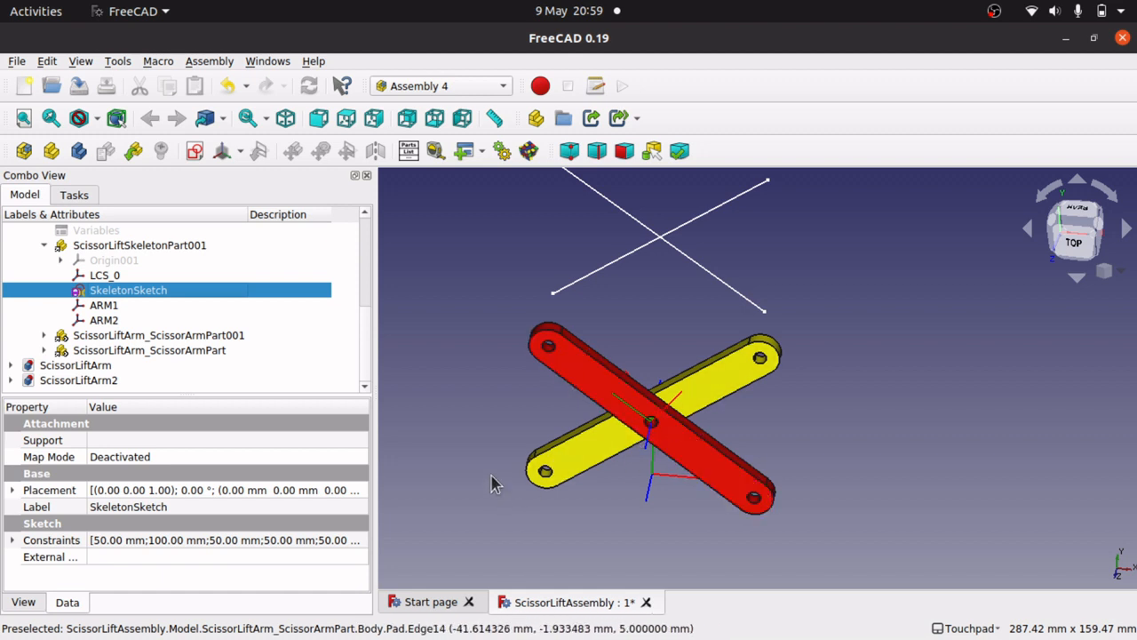
- Hide both linked arm parts, ScissorLiftArm_ScissorArmPart001 and ScissorLiftArm_ScissorArmPart
left_click(100, 276)
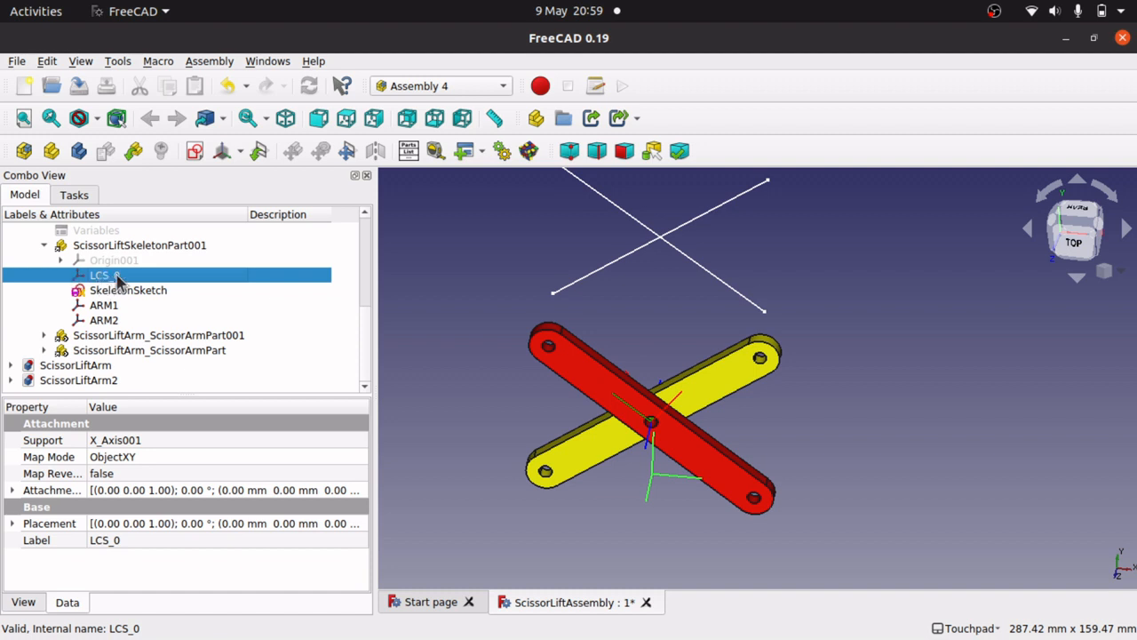
left_click(156, 343)
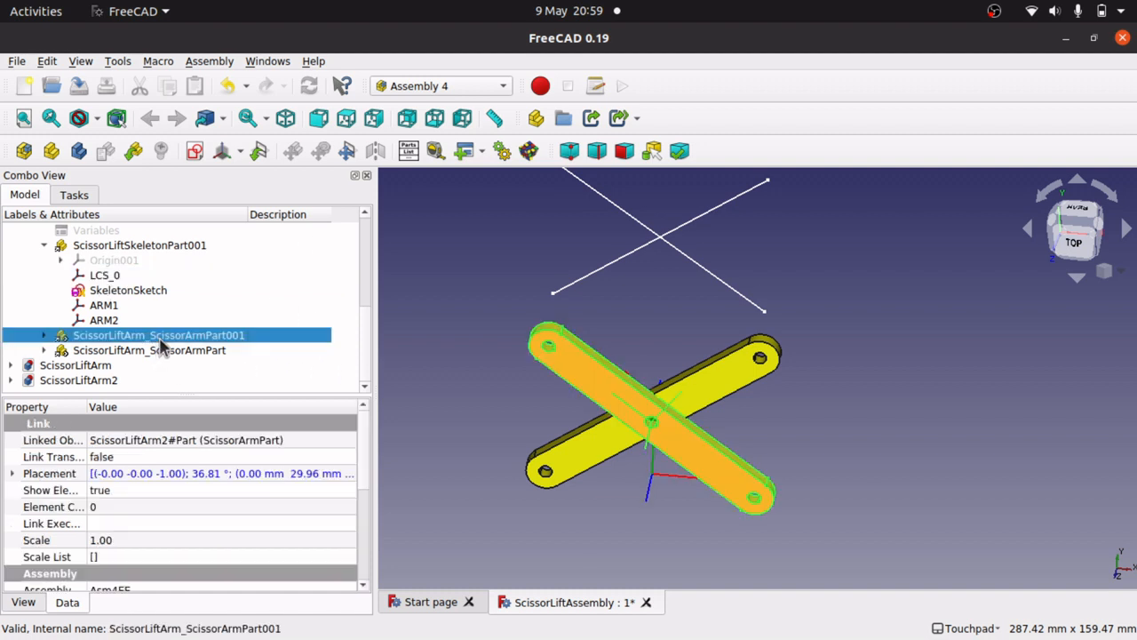
key("space")
left_click(197, 350)
key("space")
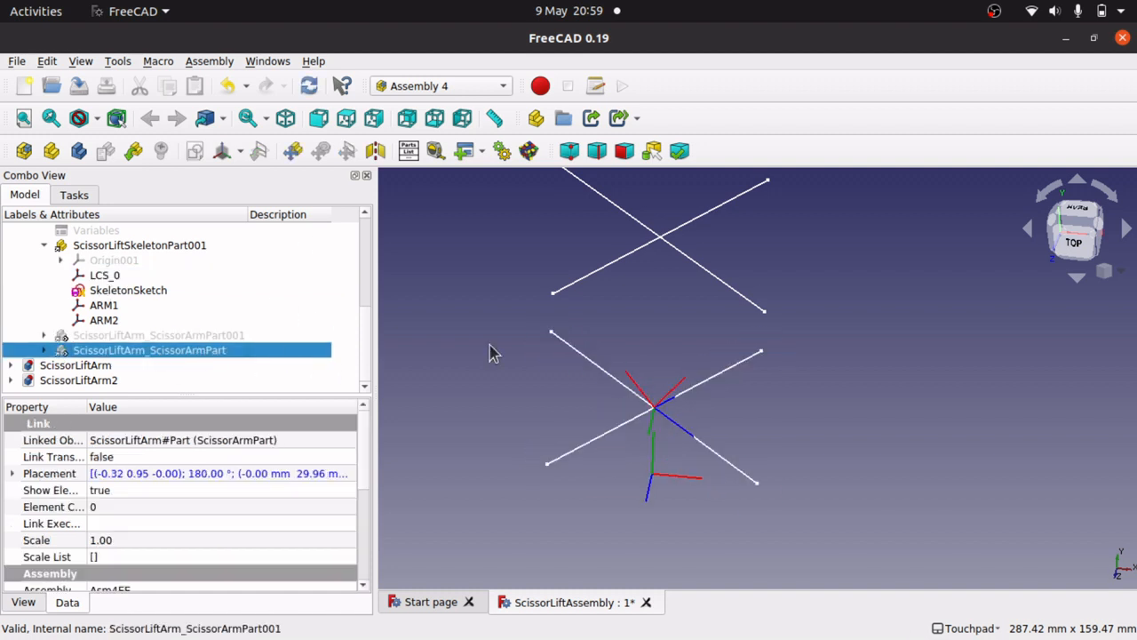
- Hide the ARM1 coordinate system at the crossing point of the lower skeleton lines
scroll(629, 423, "up", 5)
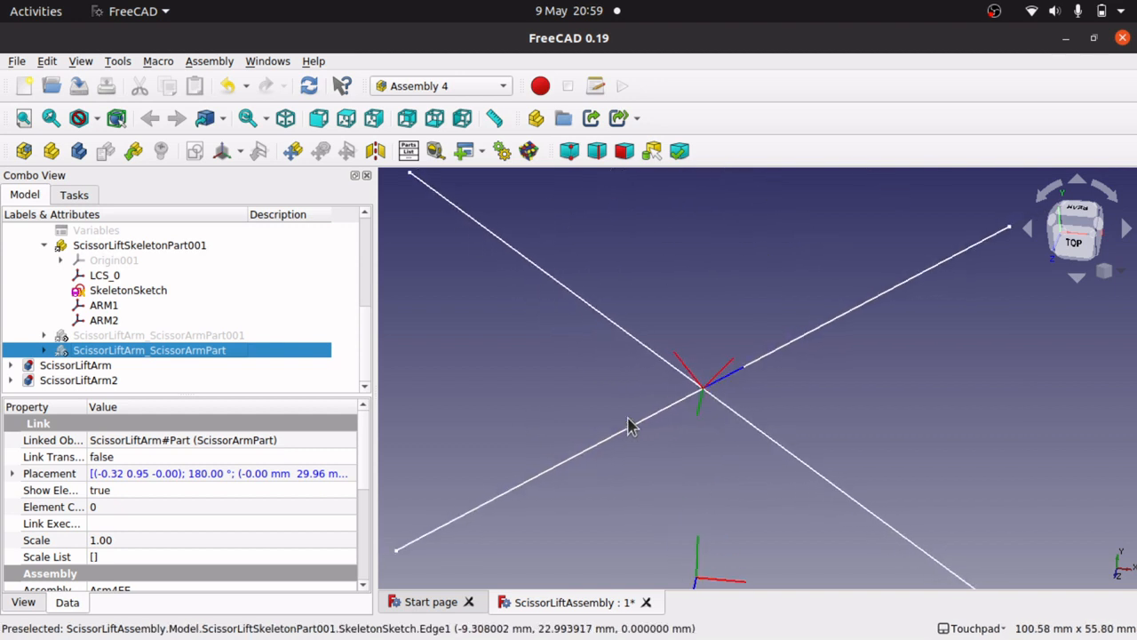
scroll(629, 424, "down", 3)
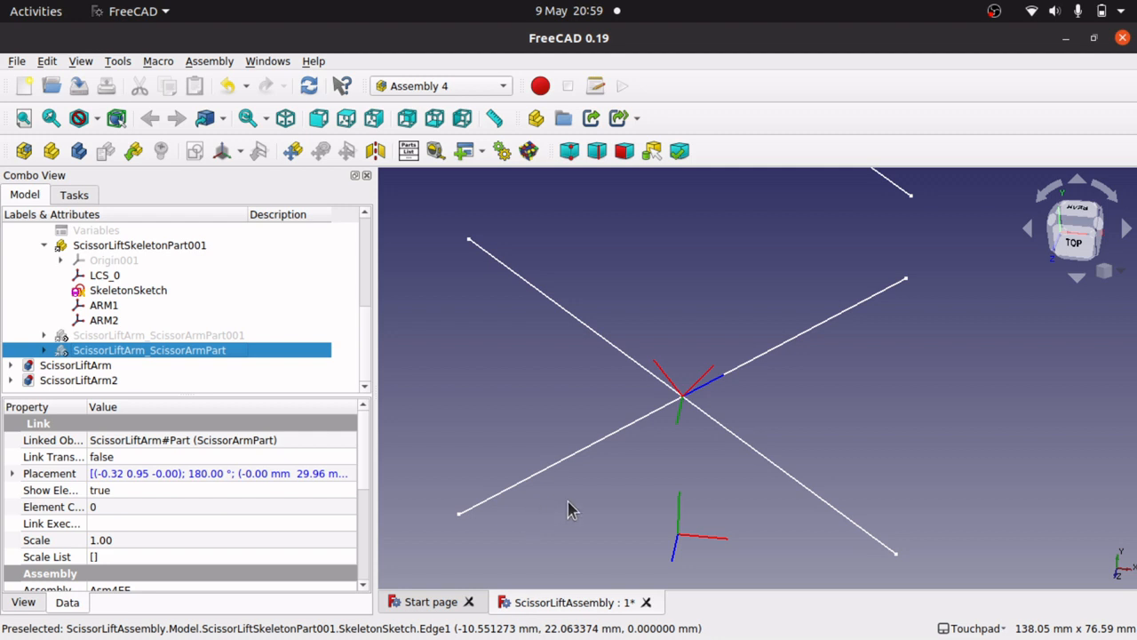
left_click(107, 307)
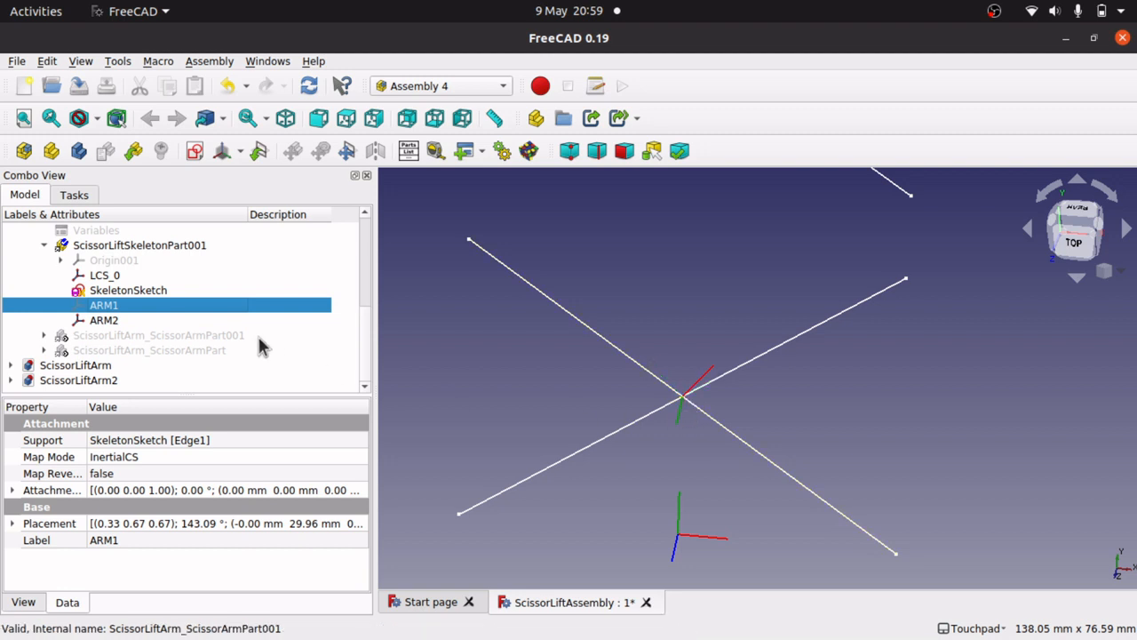
- Examine the ARM2 coordinate system's orientation relative to its supporting skeleton edge from several angles, ending in the top view
left_click(112, 321)
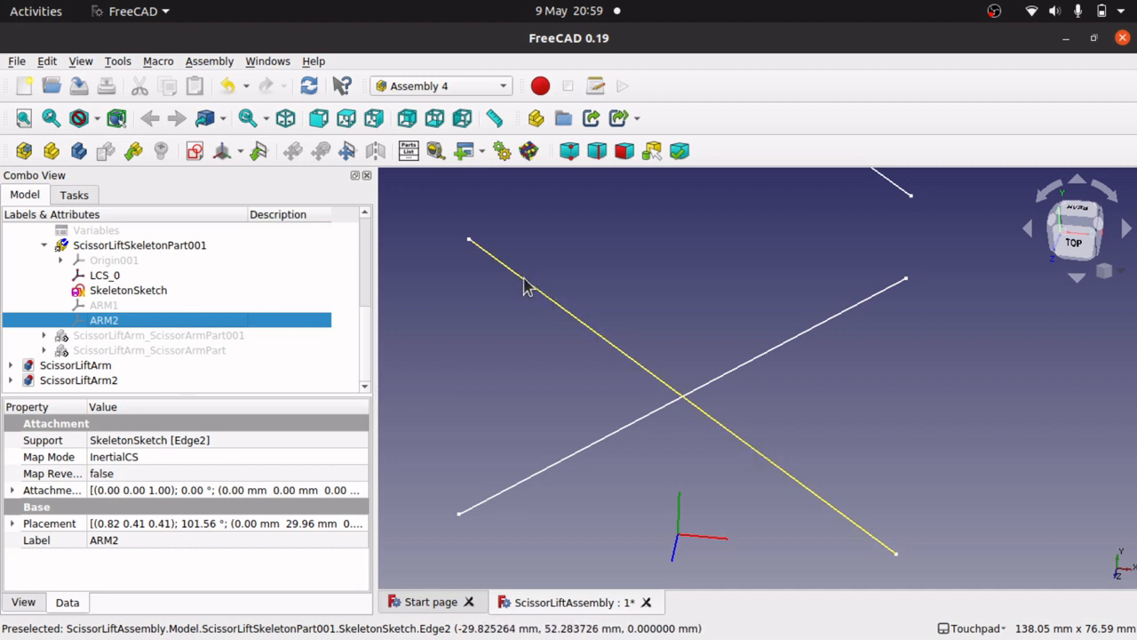
middle_click_drag(680, 439, 705, 447)
left_click(700, 436)
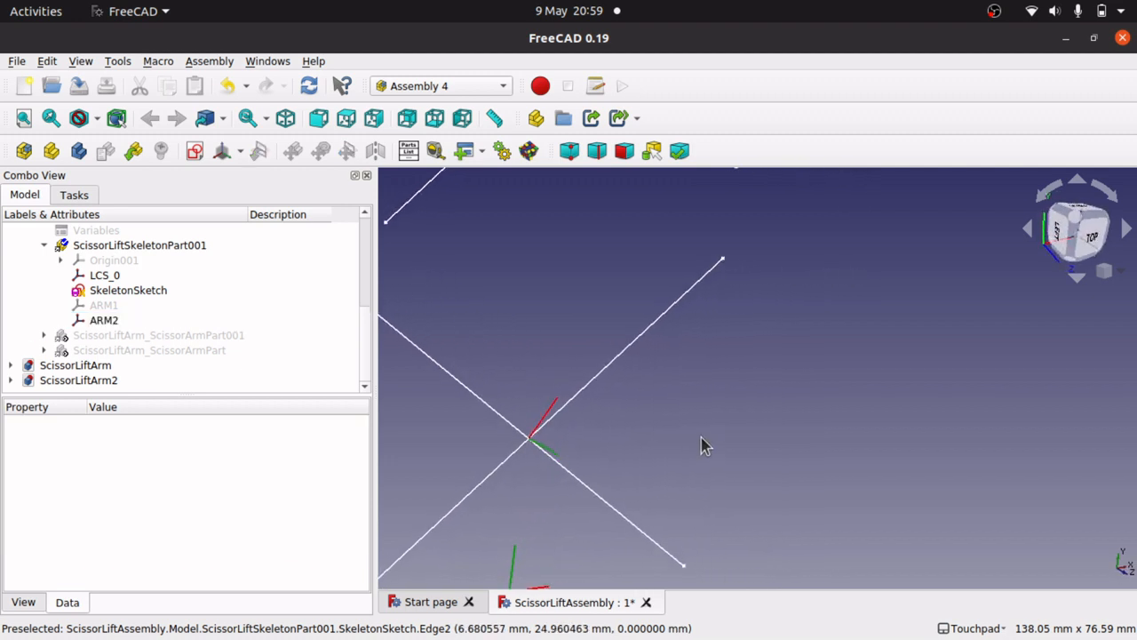
middle_click_drag(589, 441, 510, 462)
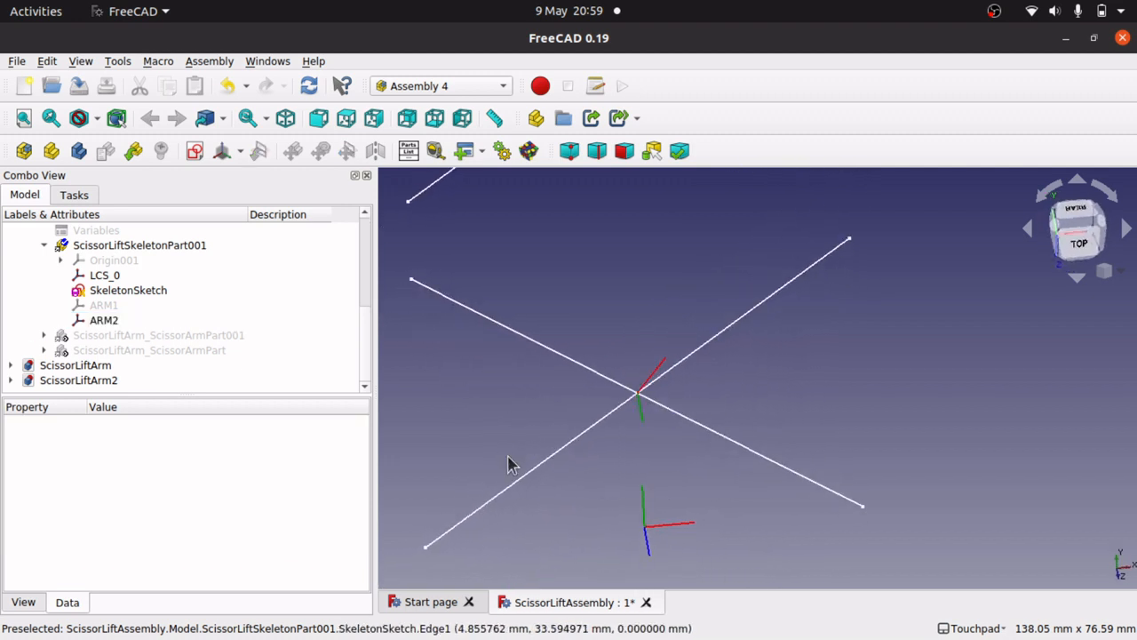
middle_click_drag(609, 417, 696, 397)
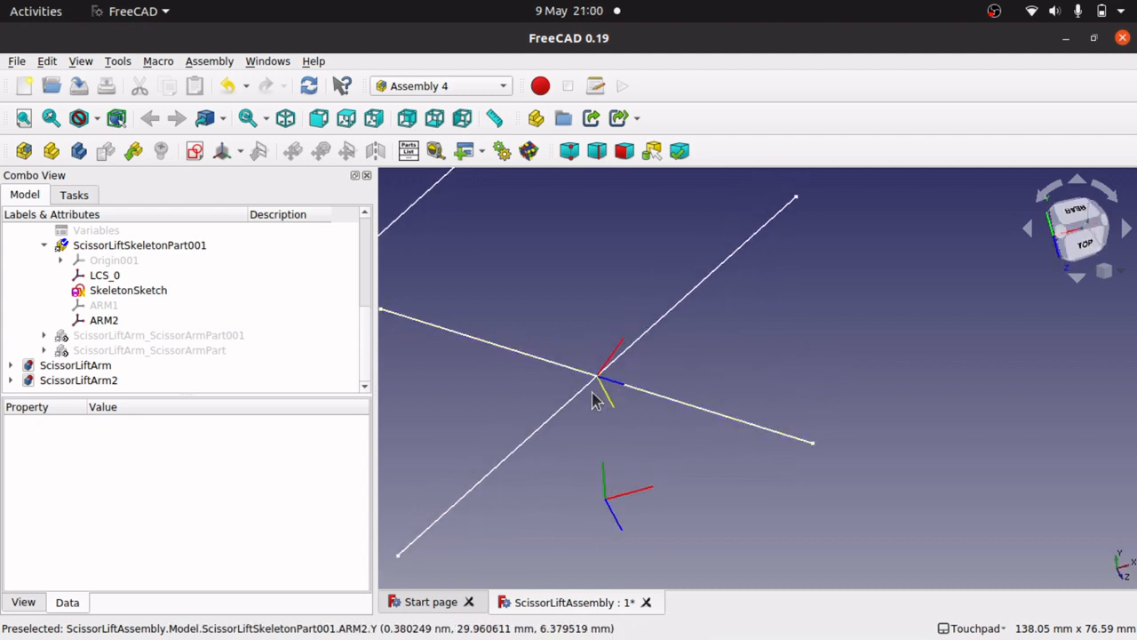
mouse_move(598, 394)
middle_mouse_down()
mouse_move(623, 404)
mouse_move(563, 418)
mouse_move(604, 386)
mouse_move(609, 393)
middle_mouse_up()
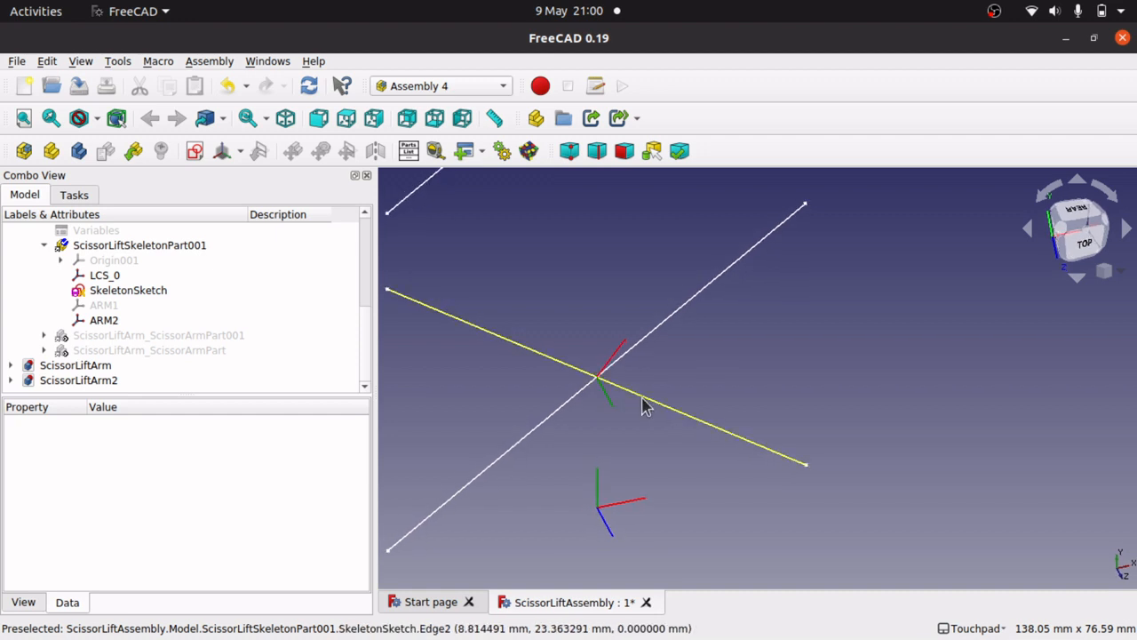
left_click(111, 323)
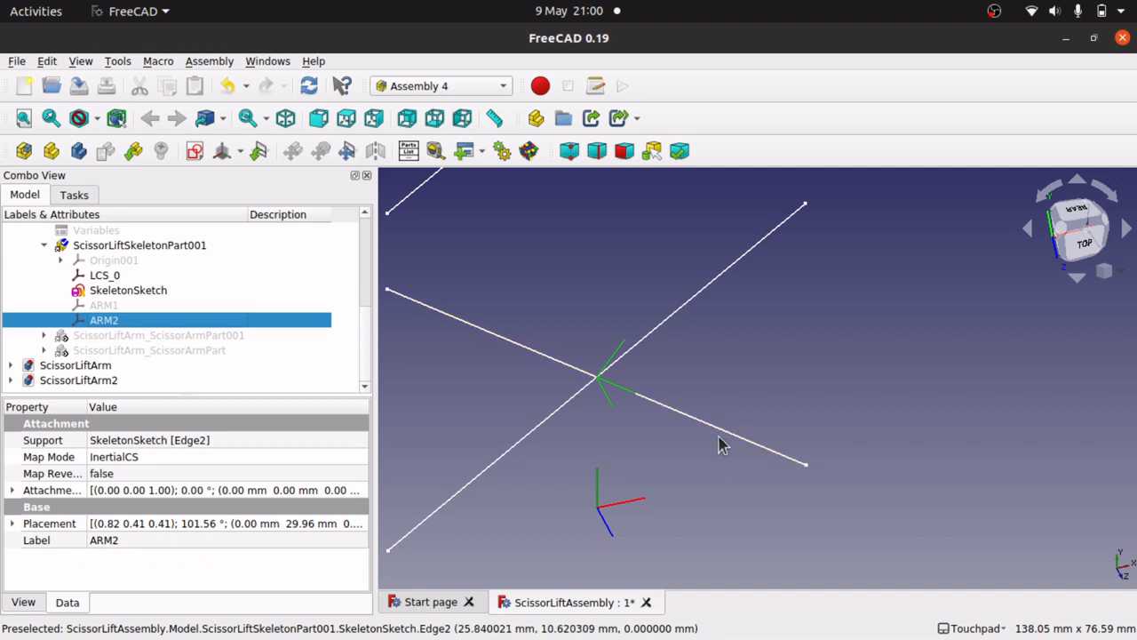
left_click(1084, 242)
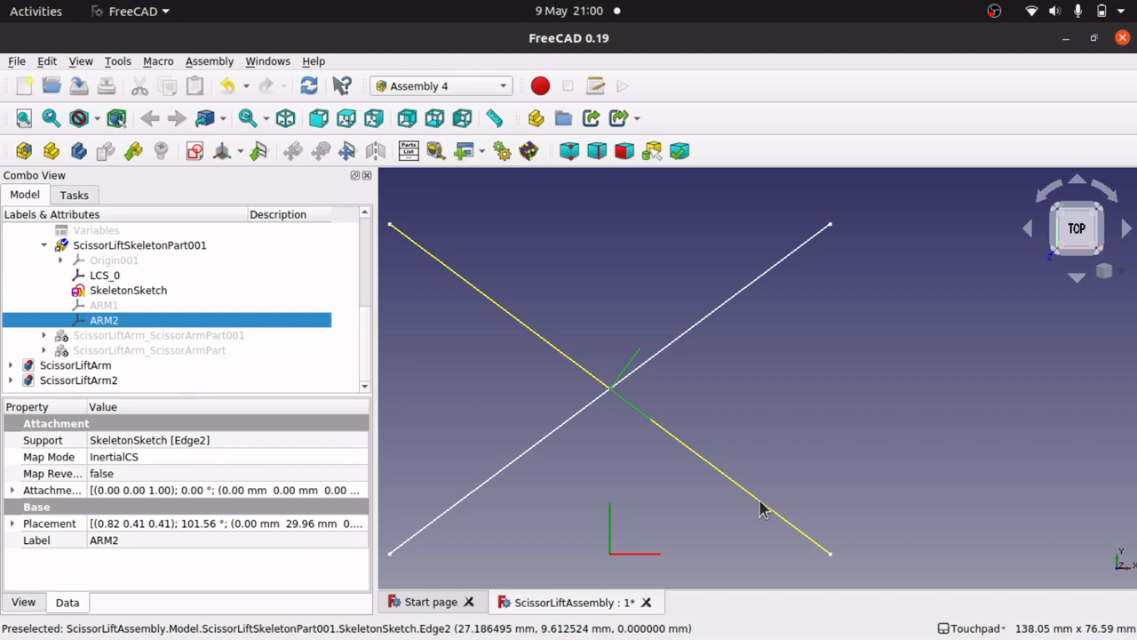
- Show the hidden ARM1 coordinate system again at the crossing point of the lower skeleton lines
key("Right")
key("Right")
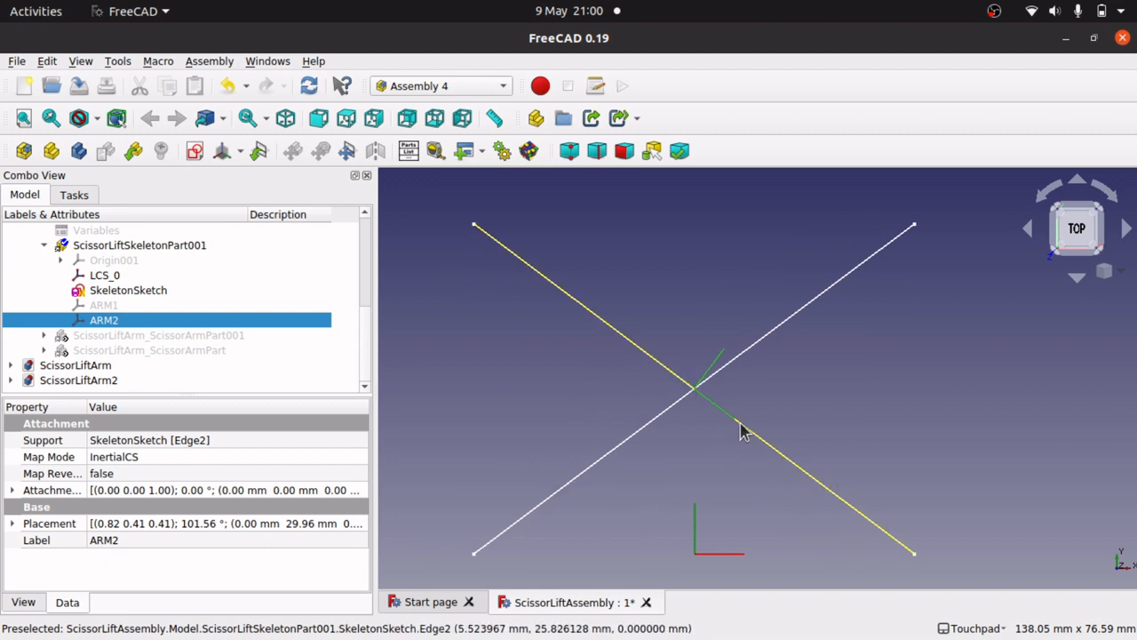
left_click(98, 307)
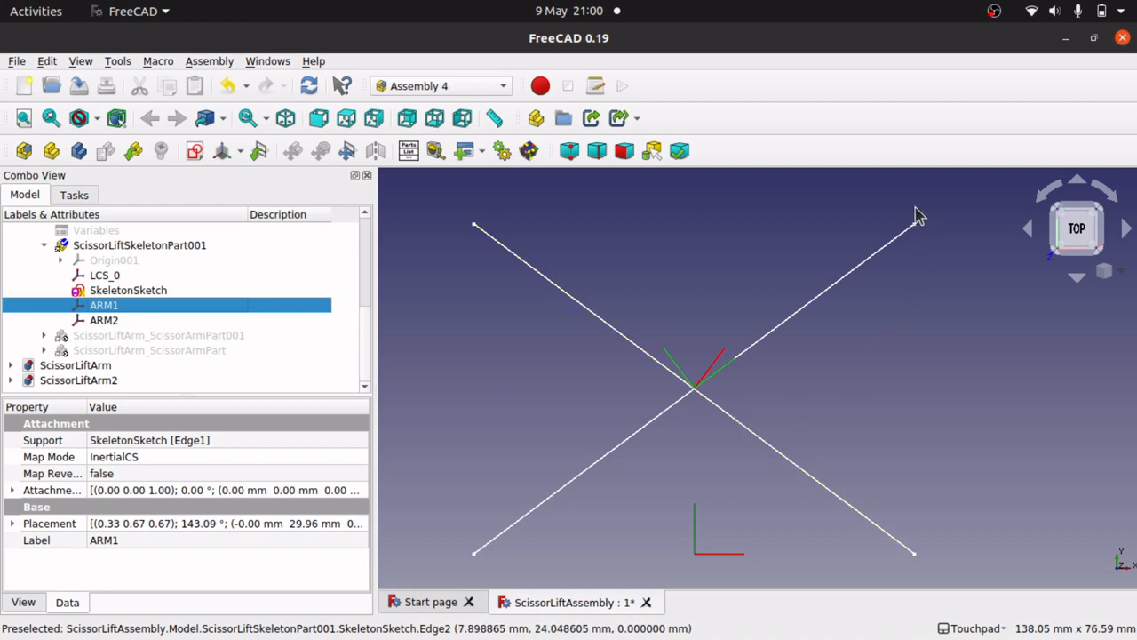
- Reopen SkeletonSketch and delete the whole upper cross, keeping only the lower pair of crossed lines
double_click(142, 291)
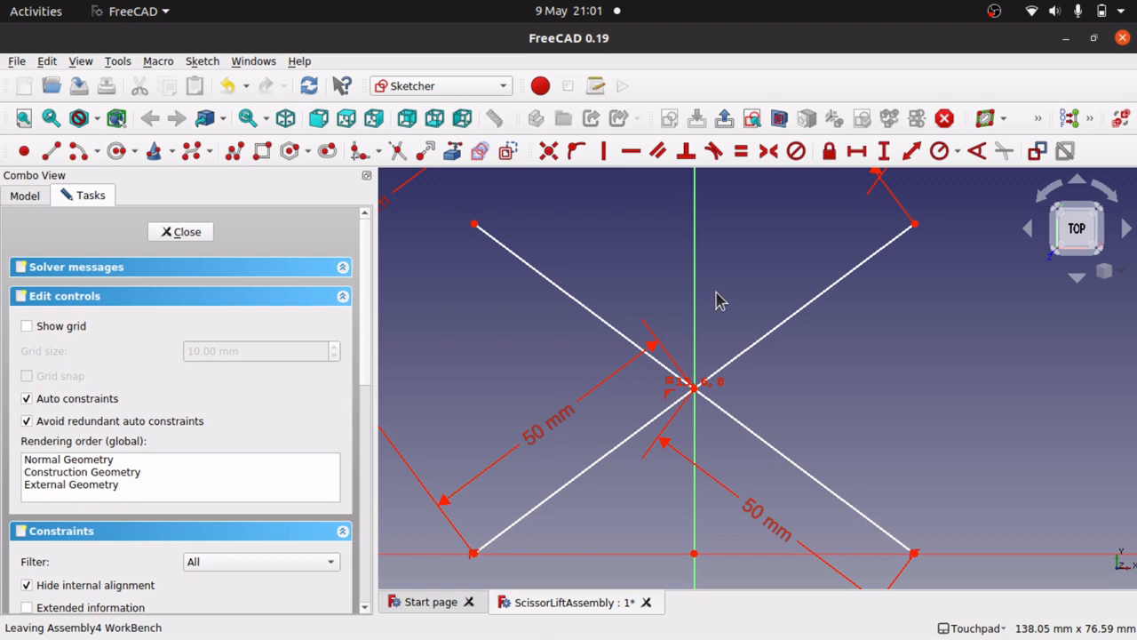
scroll(717, 300, "down", 5)
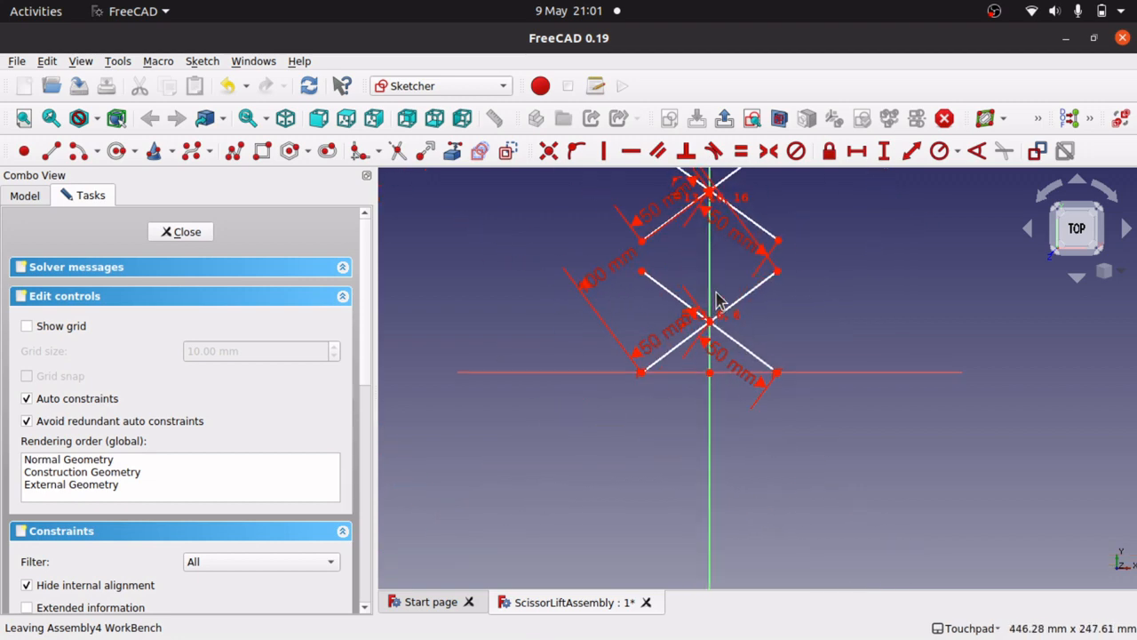
scroll(718, 301, "up", 3)
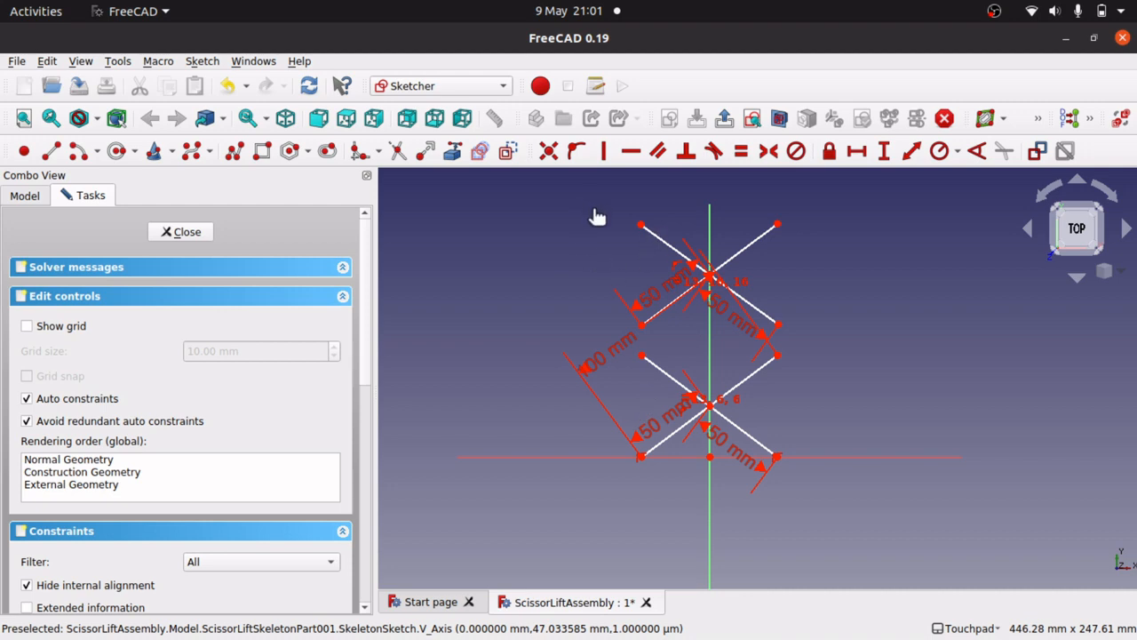
left_click_drag(593, 211, 840, 346)
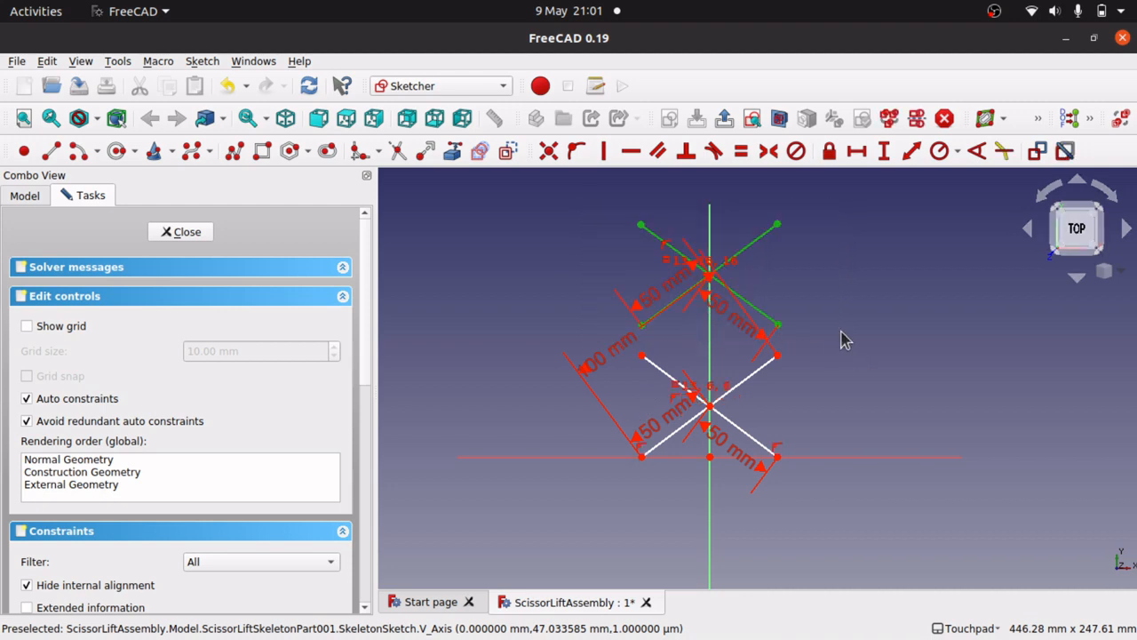
key("Delete")
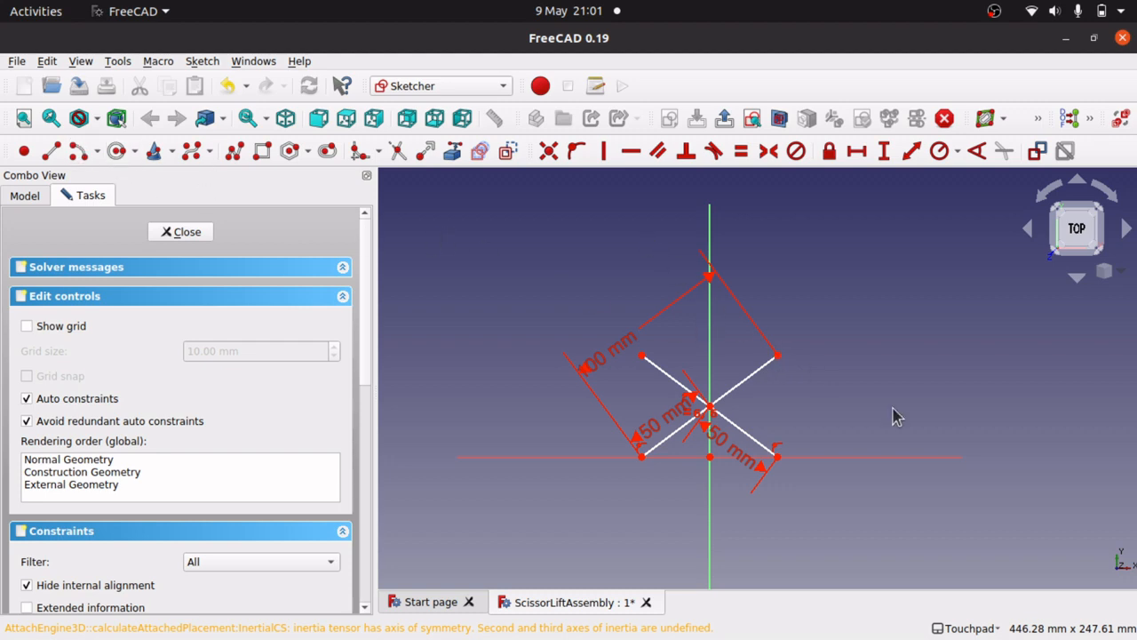
- Draw a line about 79 mm long from the lower cross's upper-right endpoint up across the vertical axis, and close the sketch
scroll(733, 345, "up", 4)
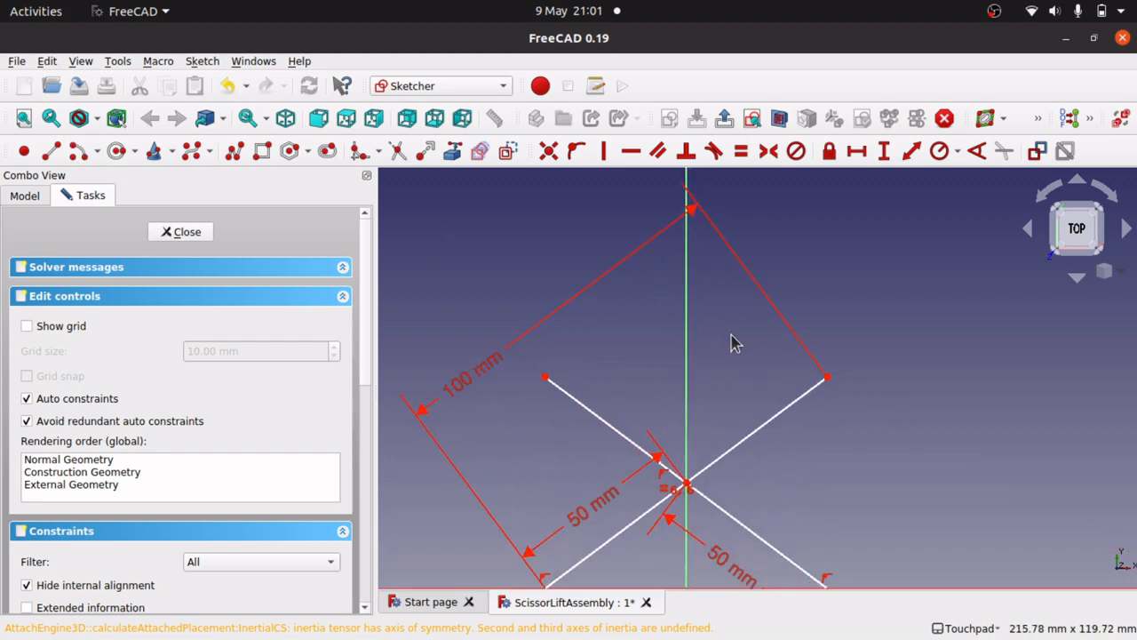
left_click(50, 151)
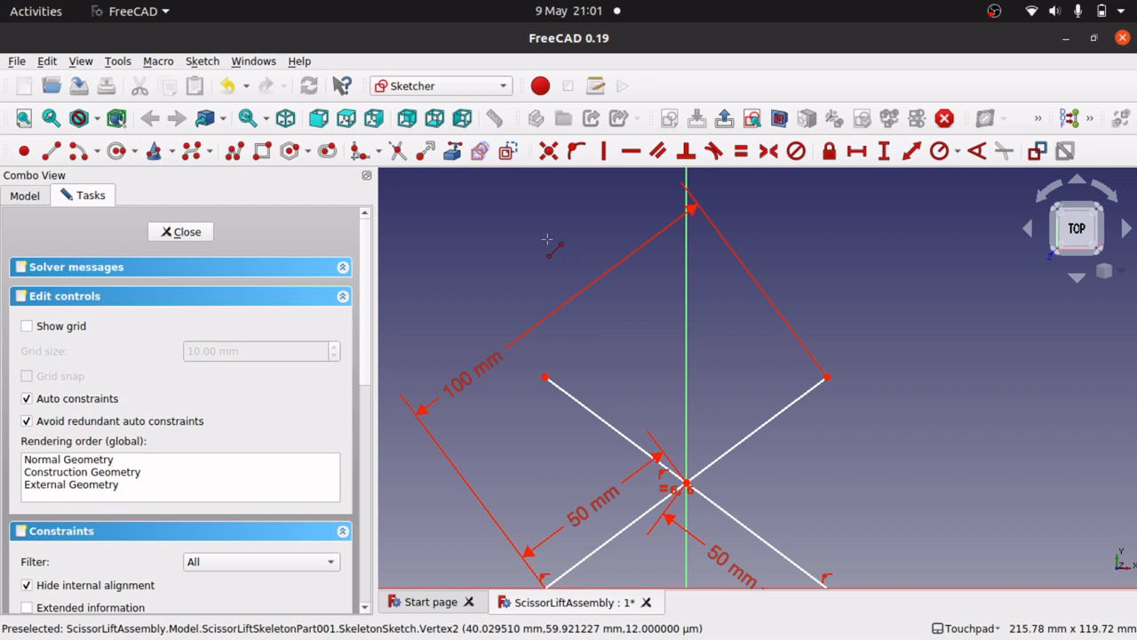
left_click(828, 380)
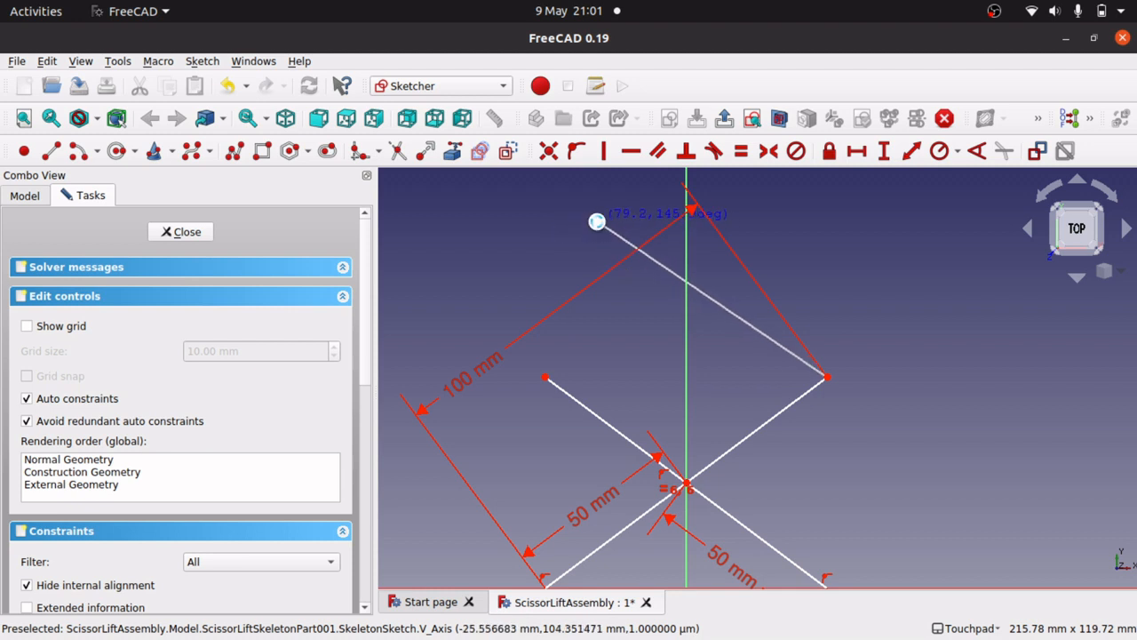
left_click(597, 220)
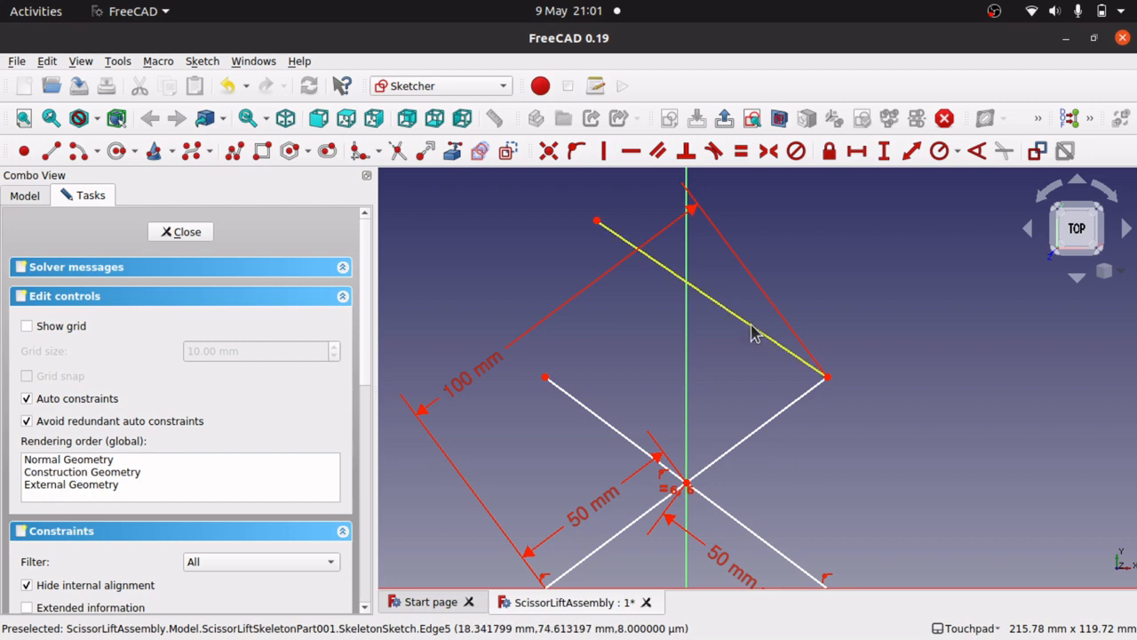
left_click(181, 232)
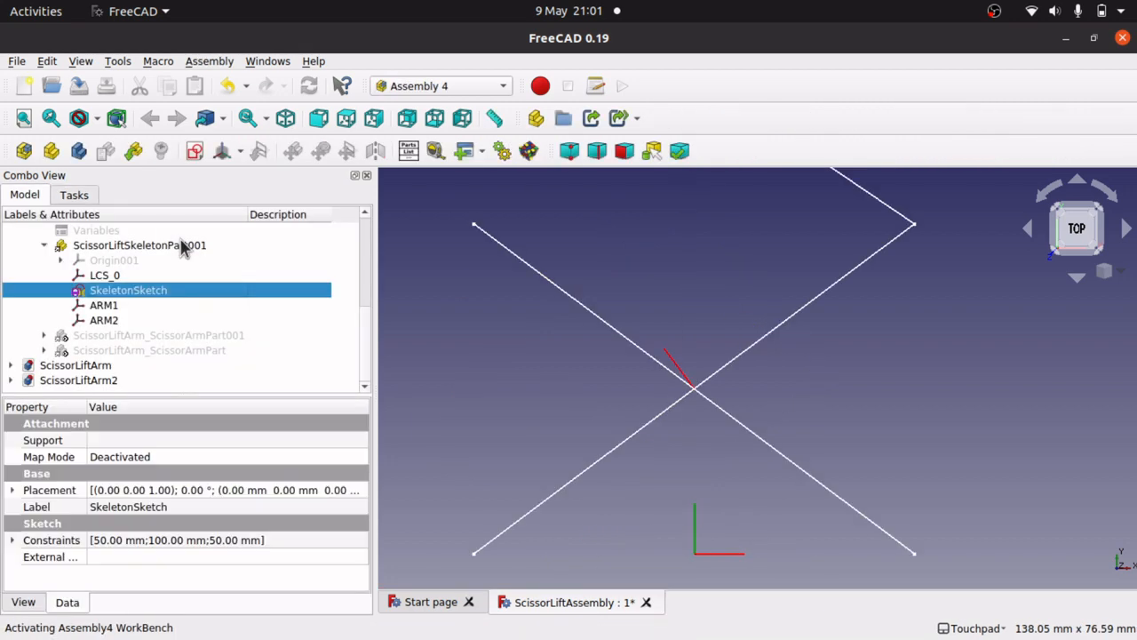
- Show both linked arm parts, ScissorLiftArm_ScissorArmPart001 and ScissorLiftArm_ScissorArmPart
scroll(537, 335, "down", 3)
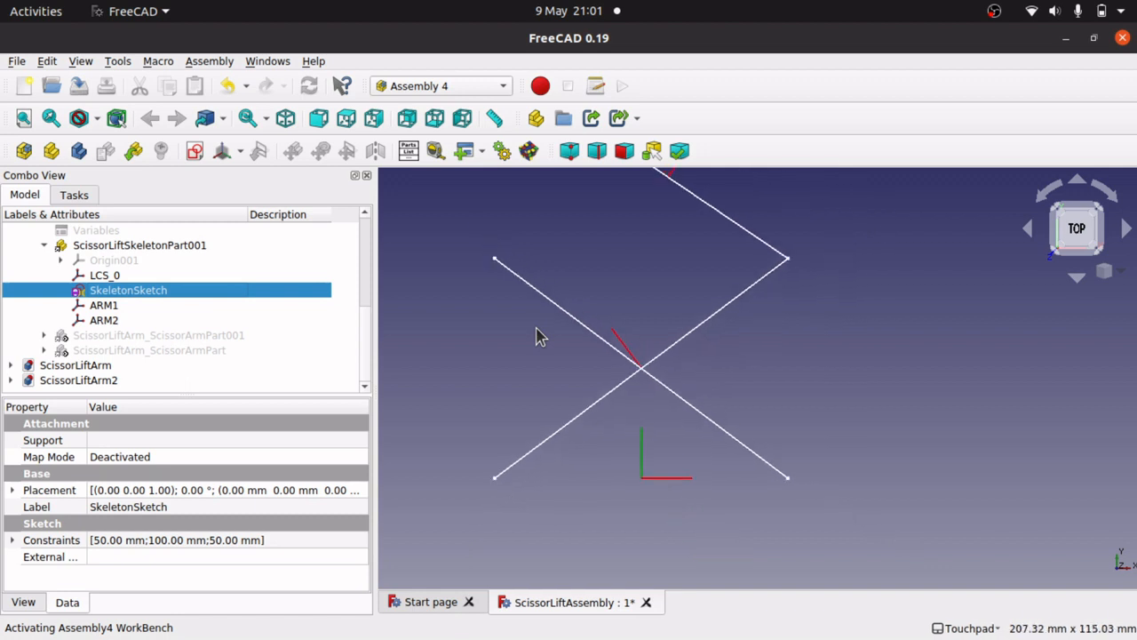
left_click(179, 350)
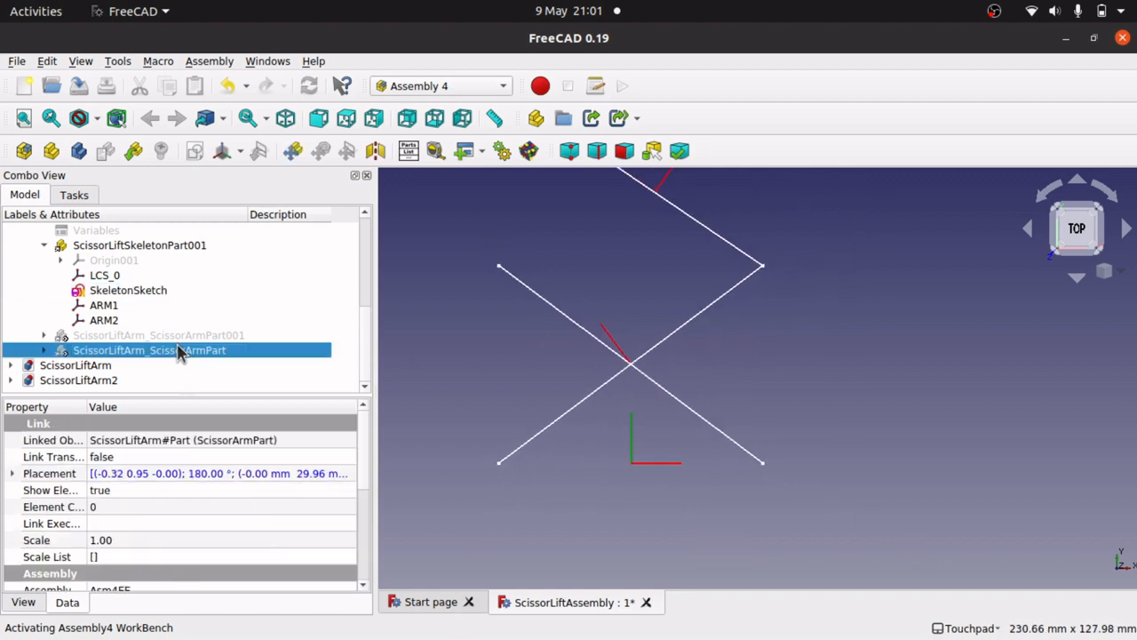
left_click(150, 335)
key("space")
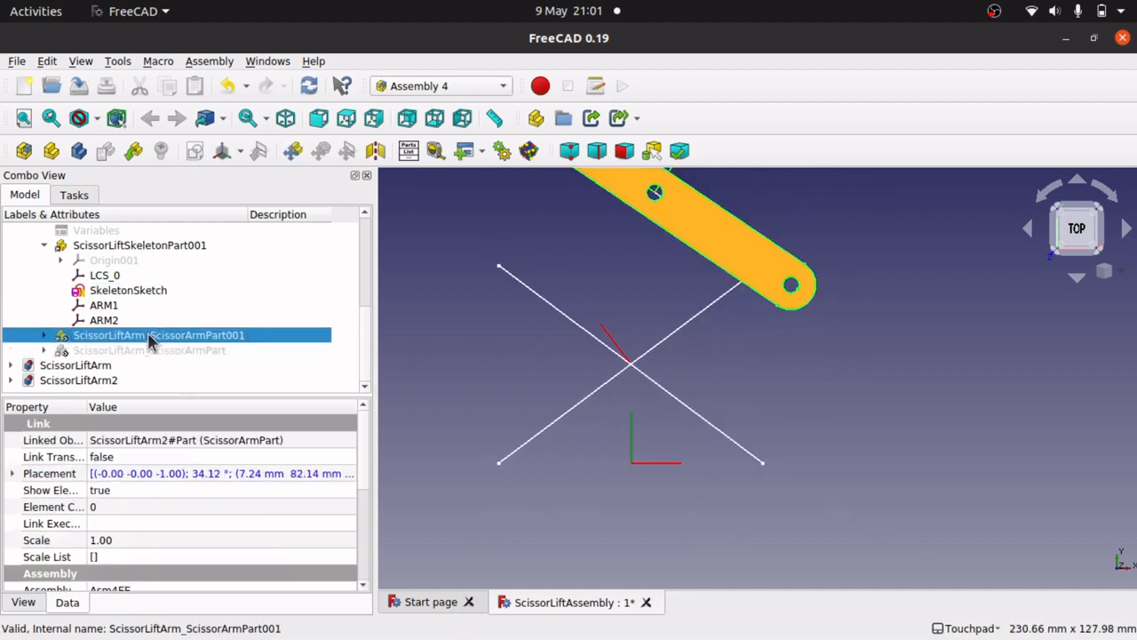
left_click(616, 268)
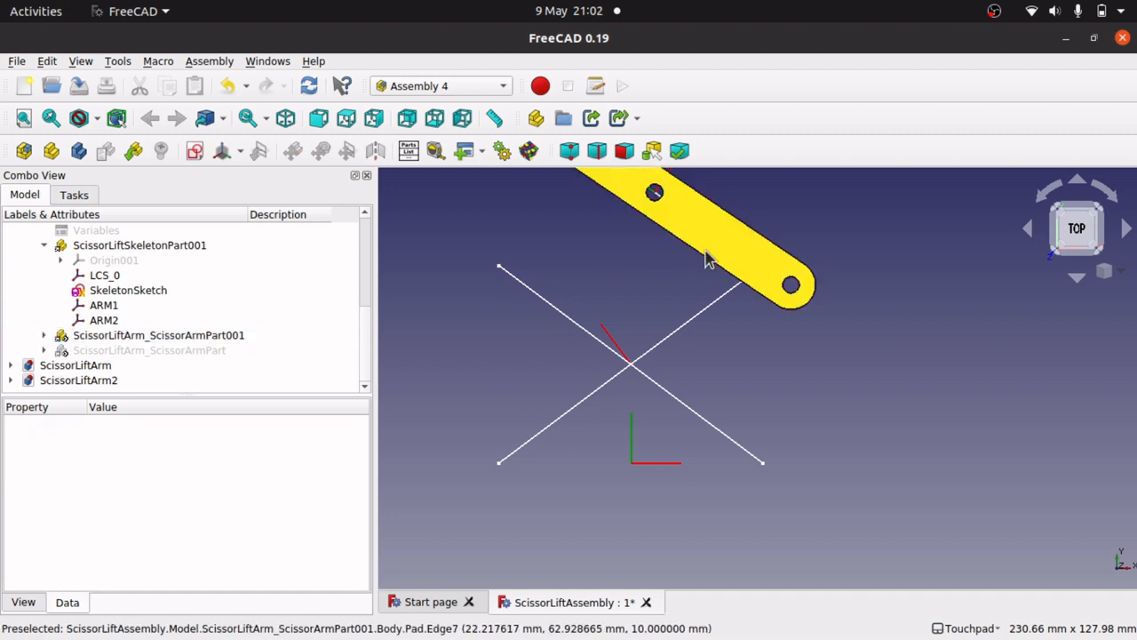
left_click(188, 351)
key("space")
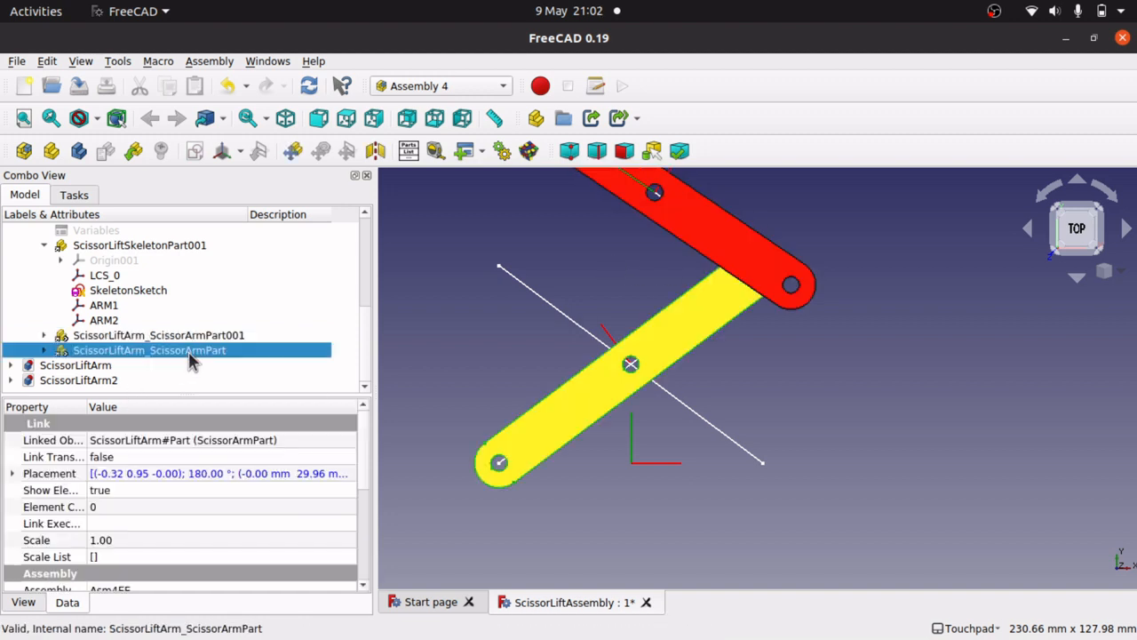
left_click(599, 315)
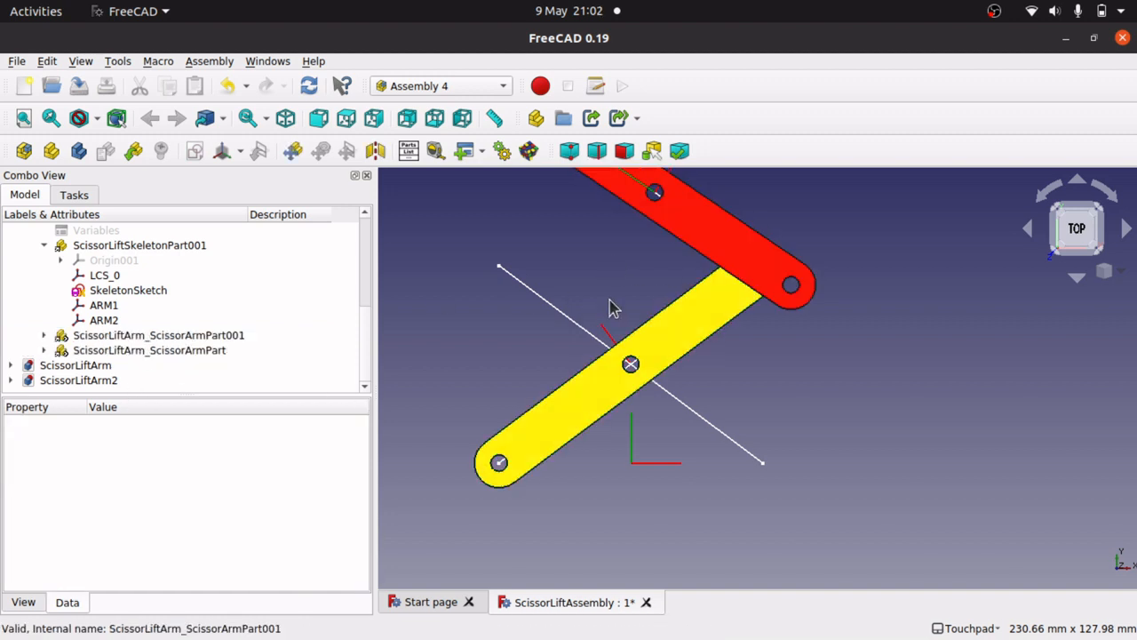
- Compare the attachment supports of ARM1 and ARM2, and hide ScissorLiftArm_ScissorArmPart001 to select the skeleton edge beneath it
left_click(106, 306)
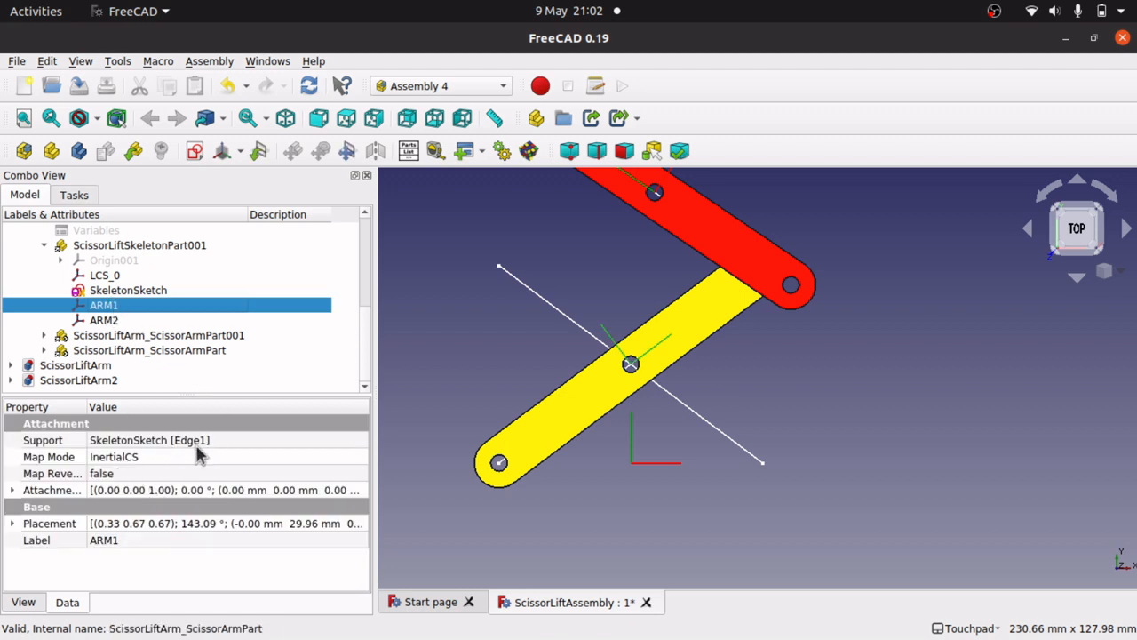
left_click(104, 319)
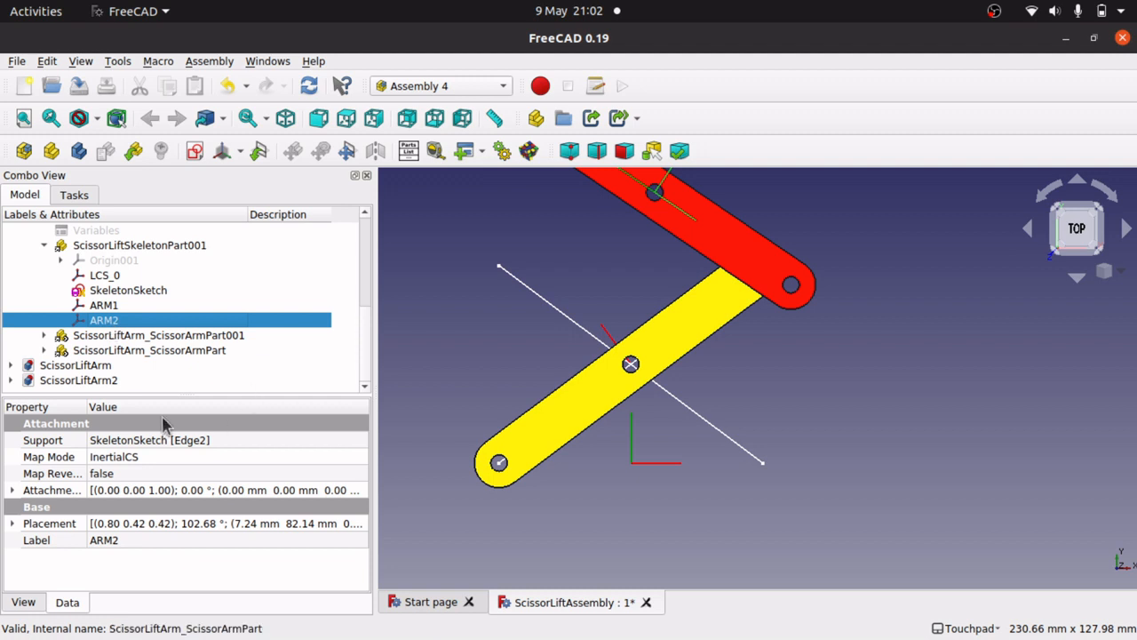
left_click(155, 336)
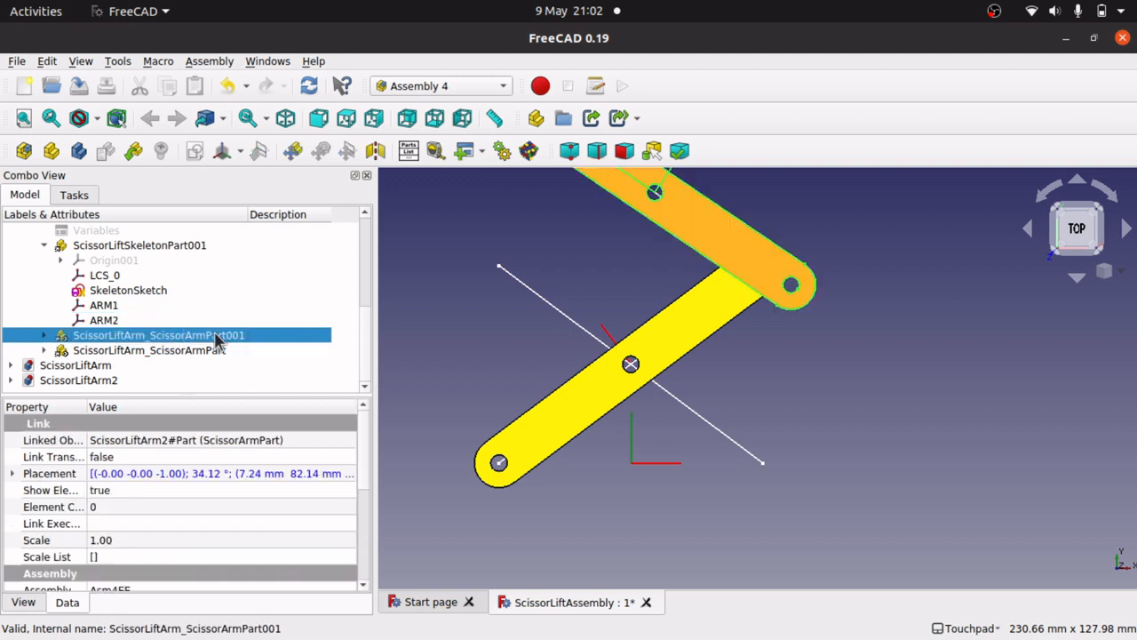
key("space")
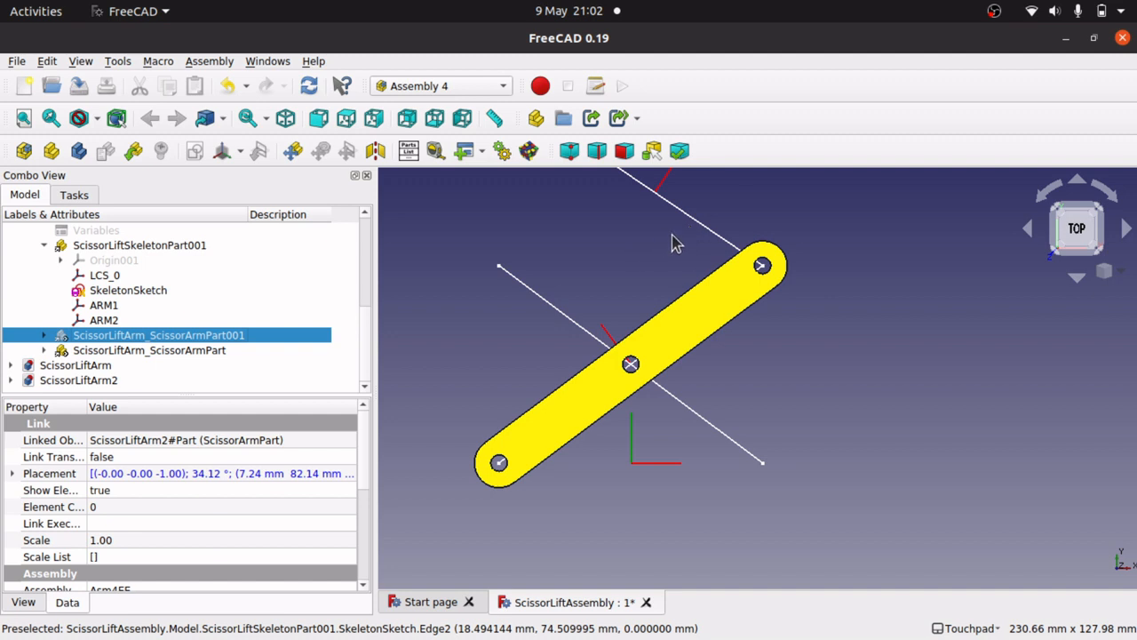
left_click(697, 231)
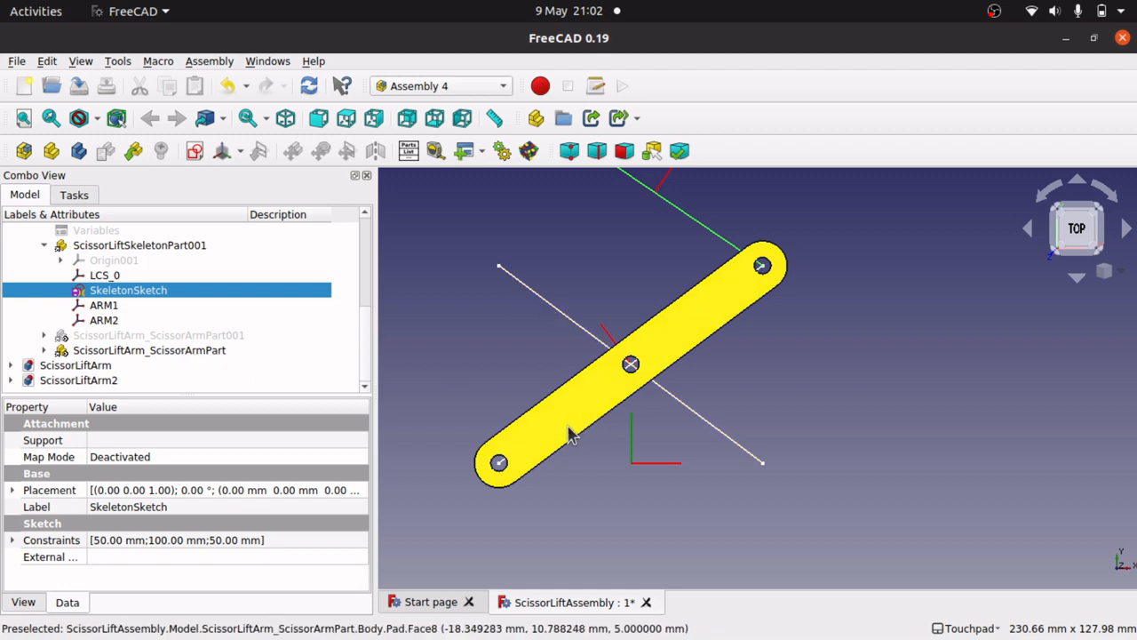
- Hide ScissorLiftArm_ScissorArmPart to view the bare skeleton, and show both arm parts again
left_click(195, 350)
key("space")
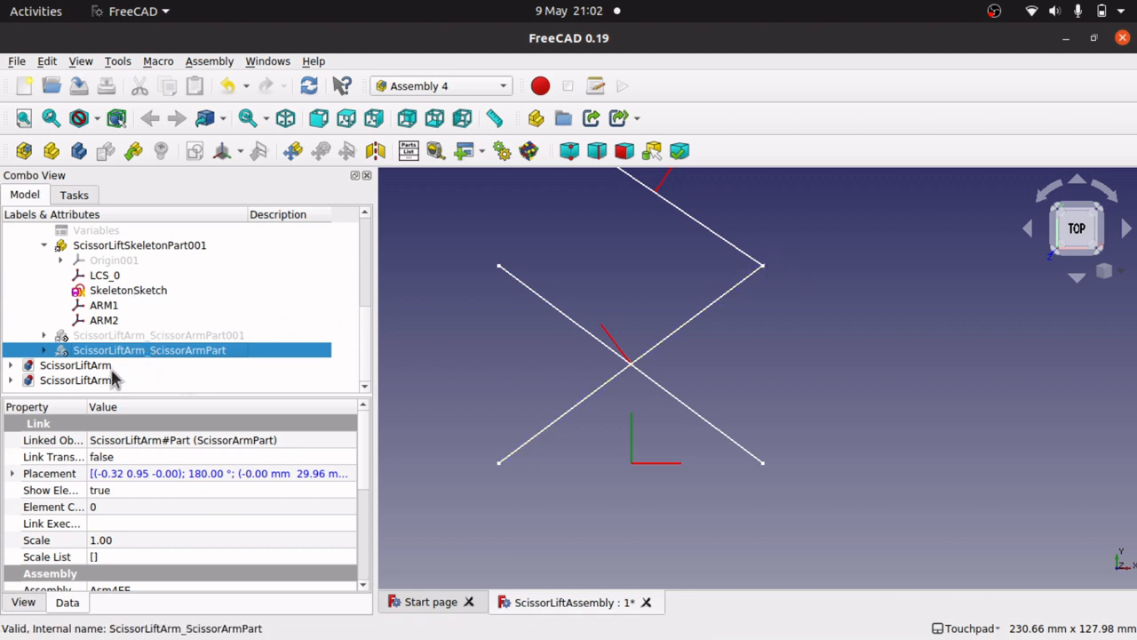
left_click(181, 338)
key("space")
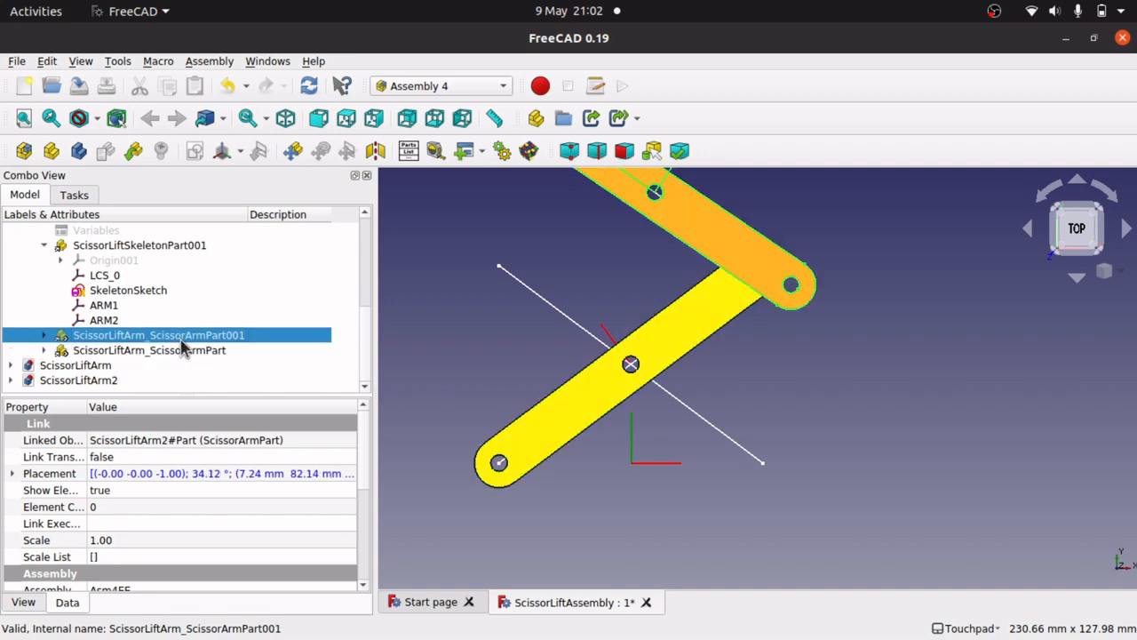
- In SkeletonSketch, detach the upper line from the lower cross's upper-right endpoint, move its end slightly away, and close the sketch
left_click(139, 294)
double_click(139, 293)
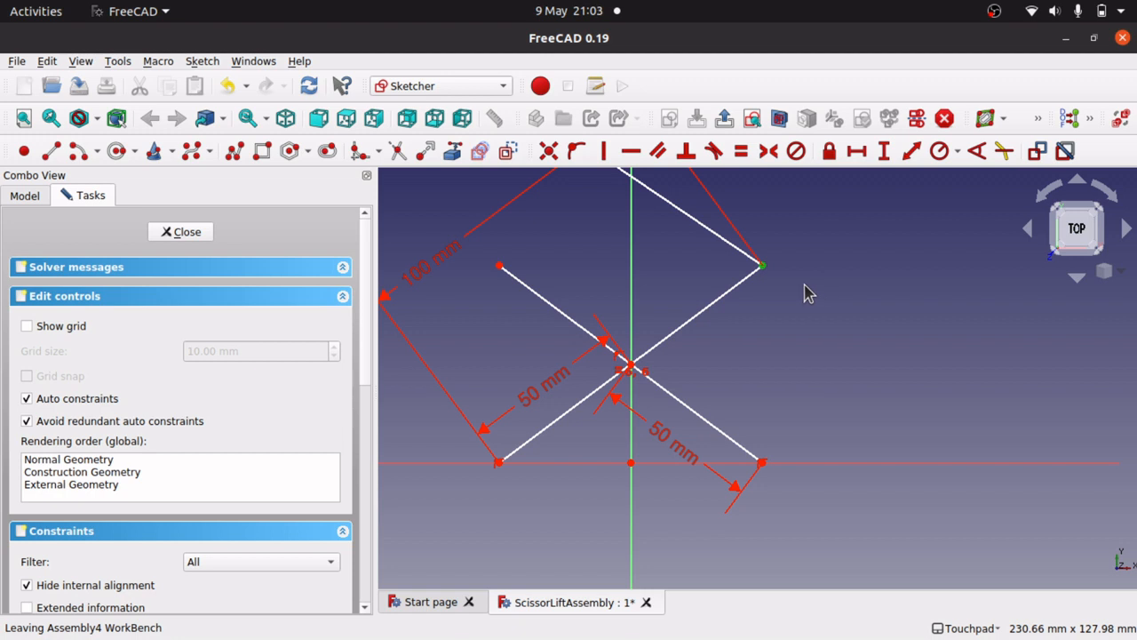
key("ctrl+z")
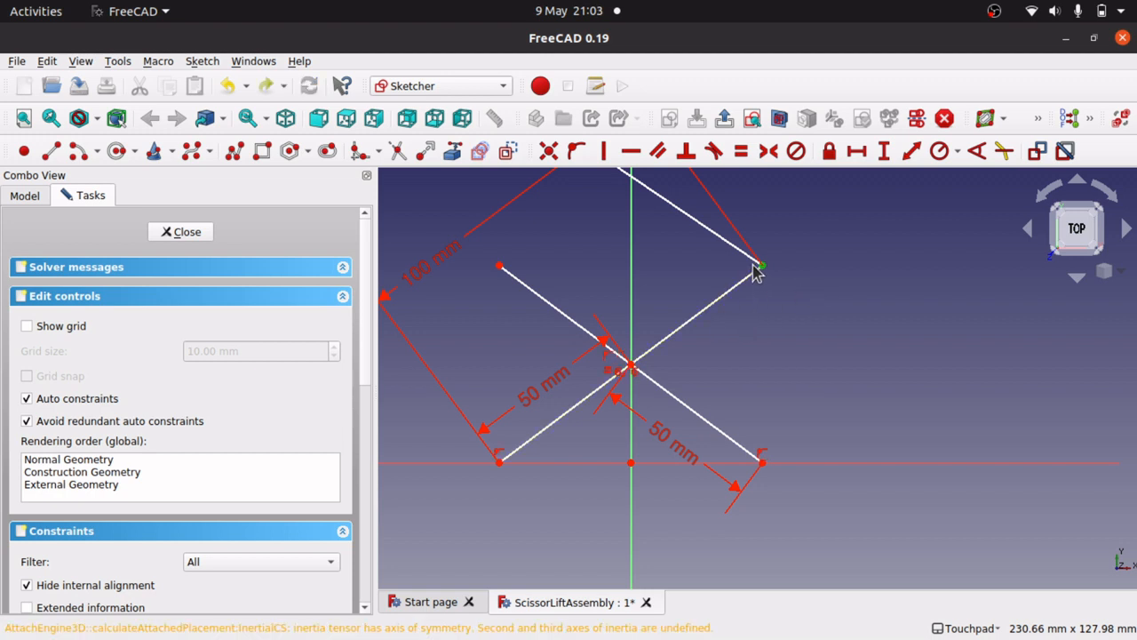
left_click_drag(755, 260, 770, 248)
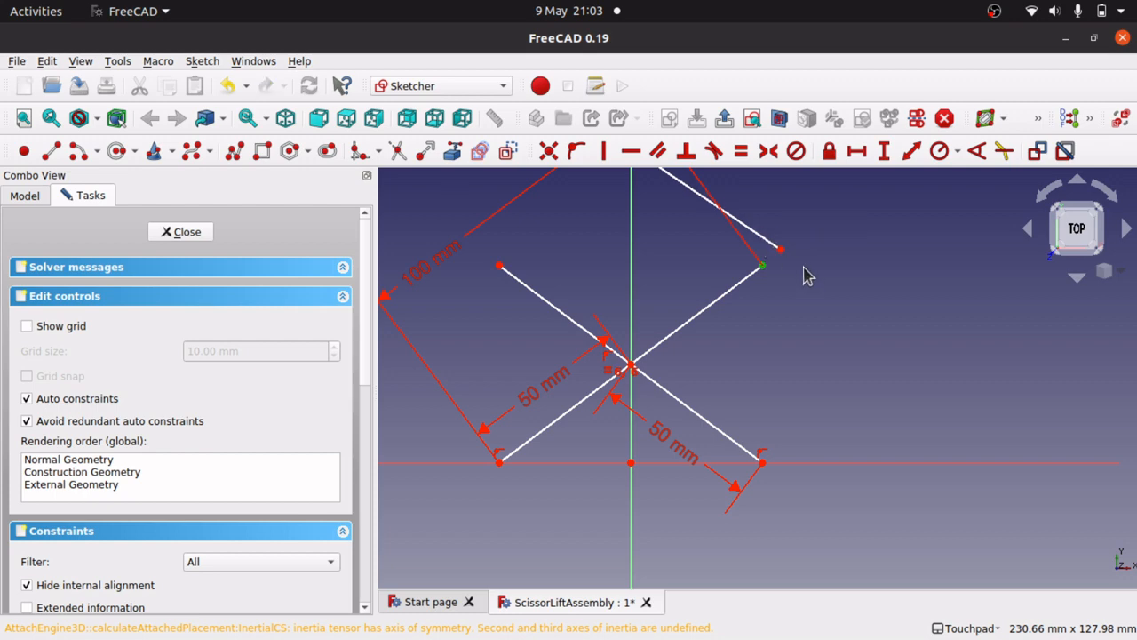
left_click(194, 236)
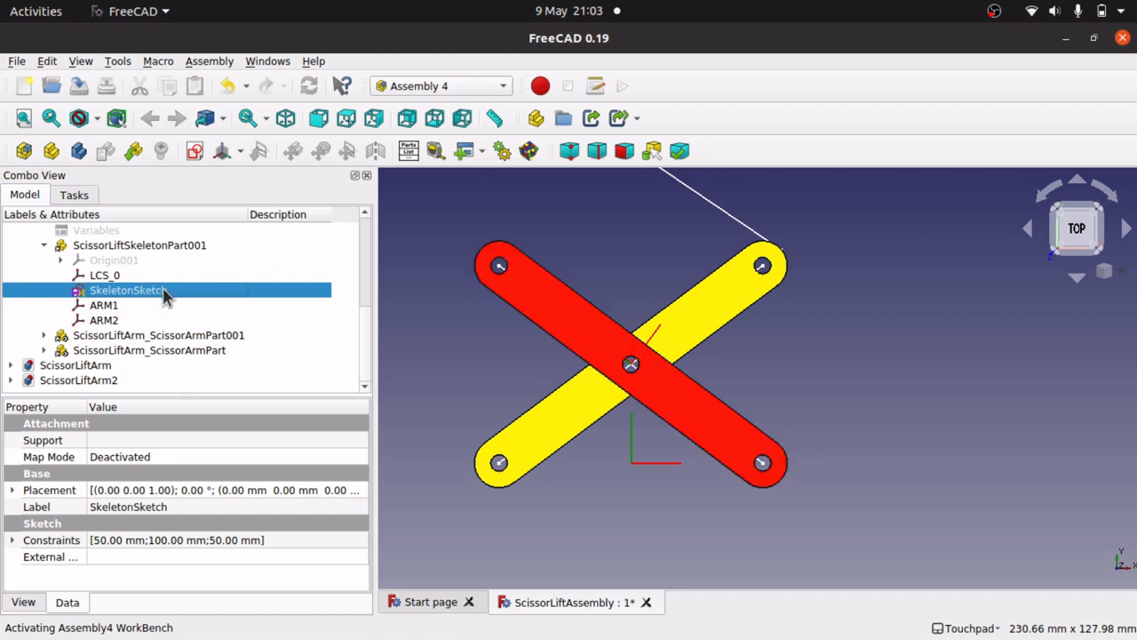
- Reopen SkeletonSketch, make the upper line's lower end coincident with the lower cross's upper-right endpoint, and close the sketch
double_click(126, 290)
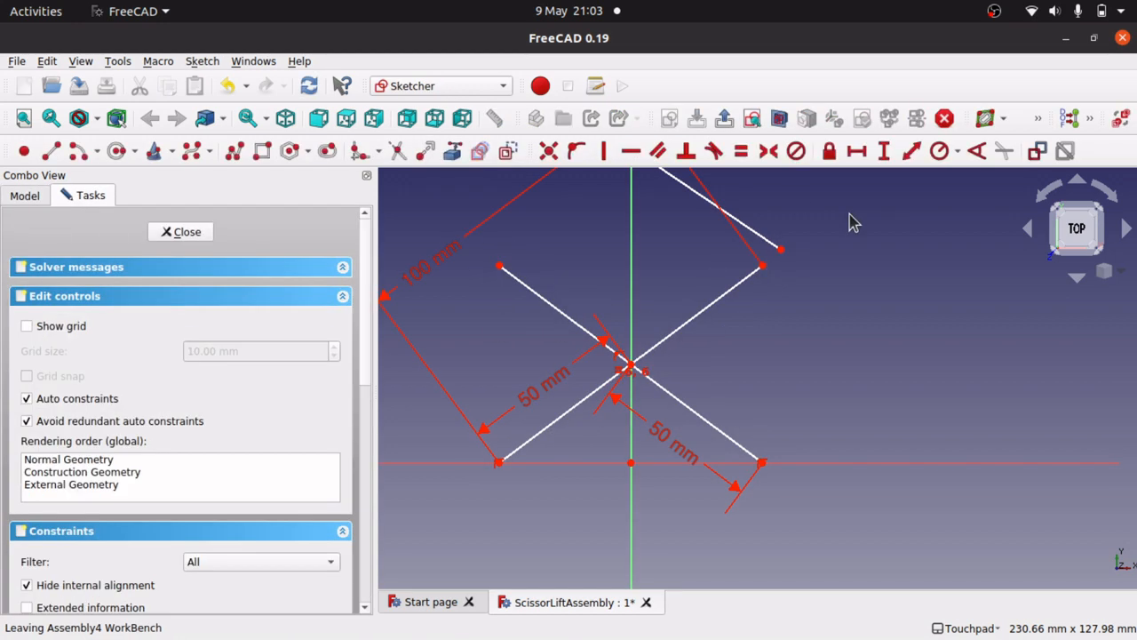
left_click(763, 266)
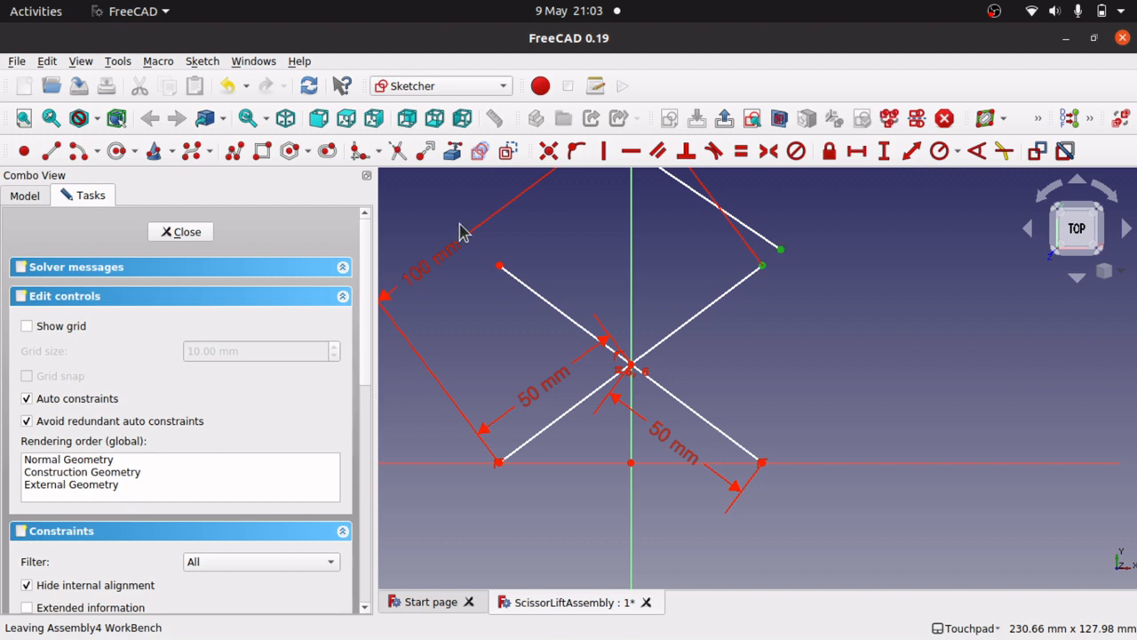
left_click(549, 151)
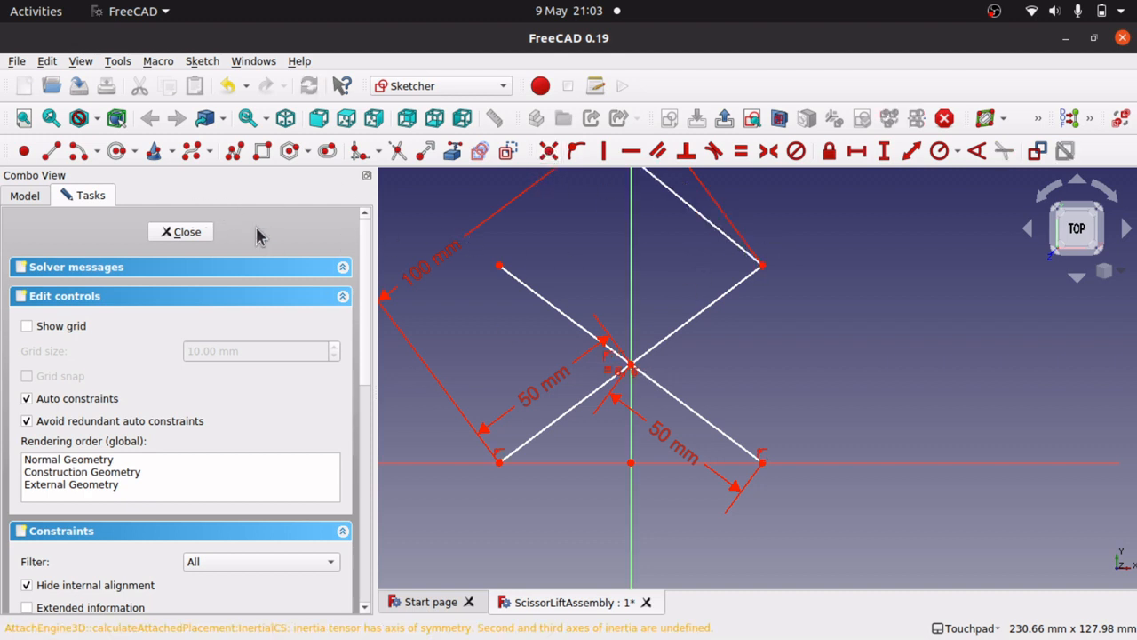
left_click(186, 232)
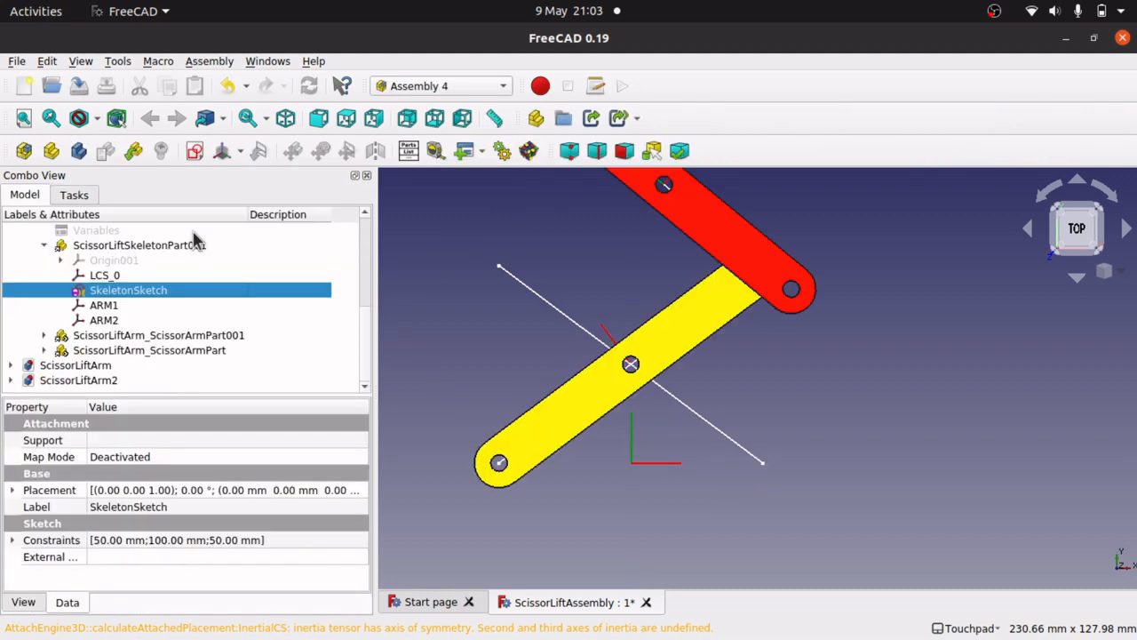
- Reopen SkeletonSketch, remove the coincidence at the lower cross's upper-right endpoint, move that endpoint slightly down, and close the sketch
double_click(203, 294)
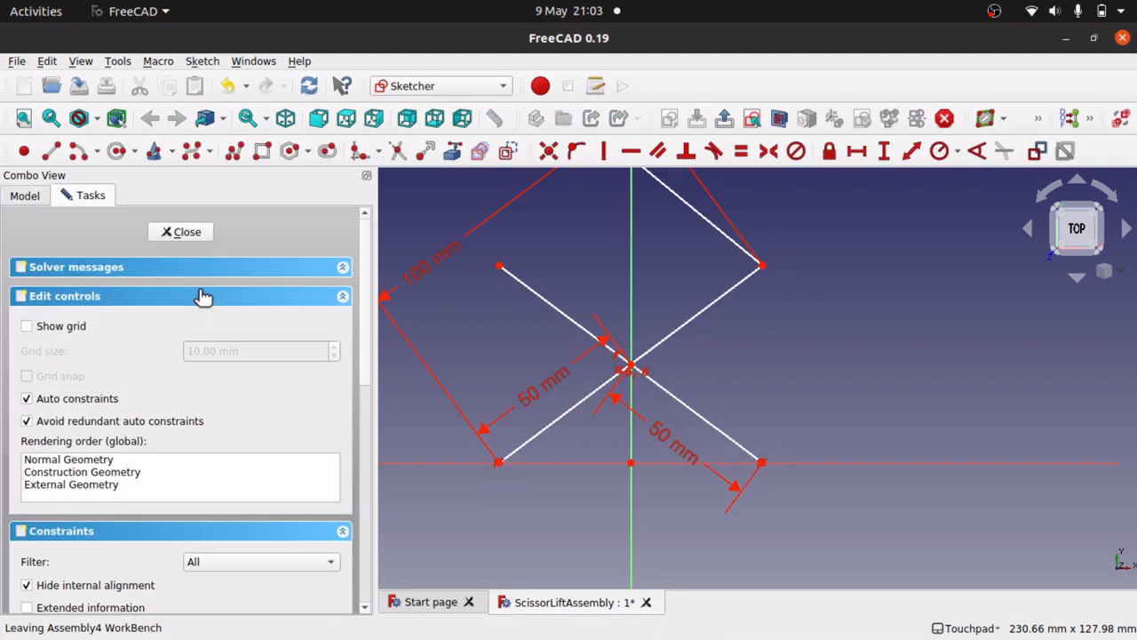
left_click(762, 265)
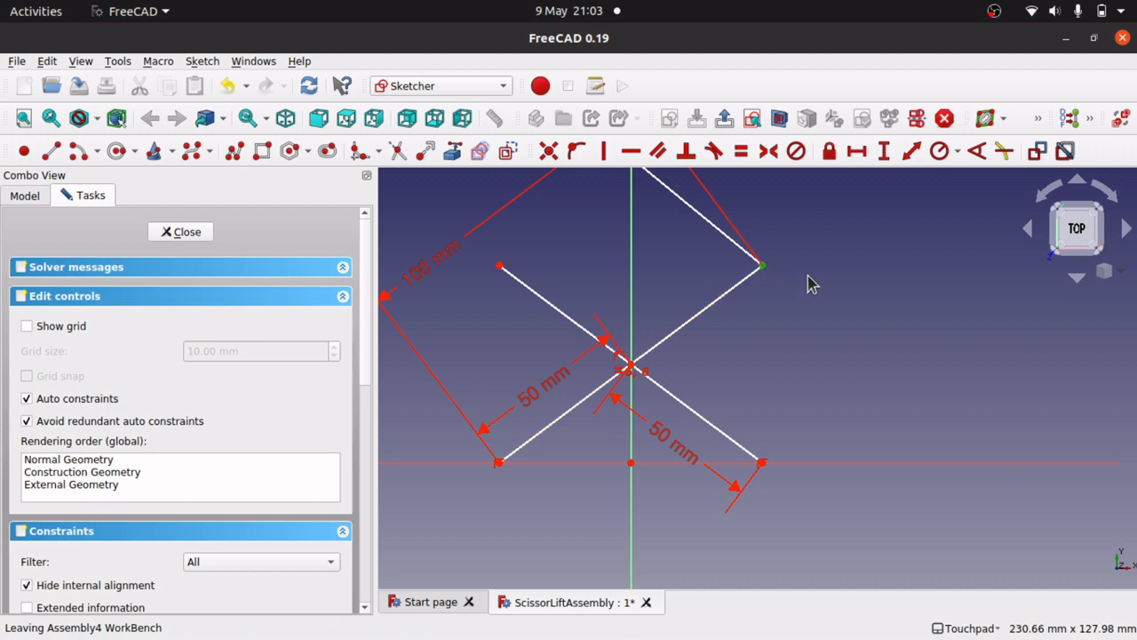
key("Delete")
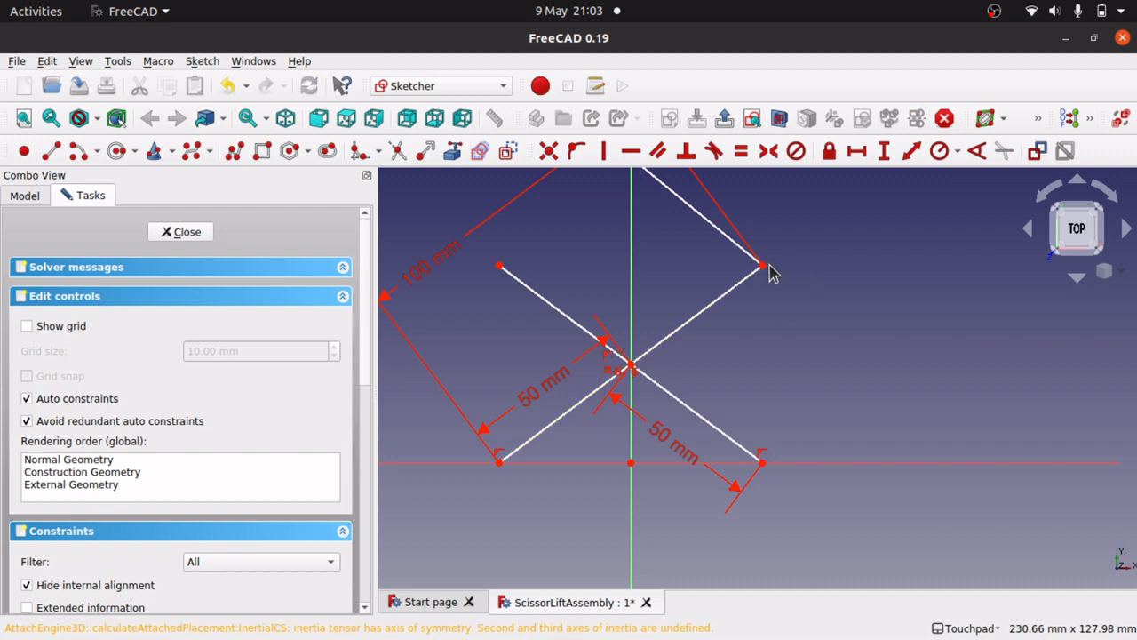
mouse_move(769, 272)
left_mouse_down()
mouse_move(830, 244)
mouse_move(846, 299)
mouse_move(765, 283)
left_mouse_up()
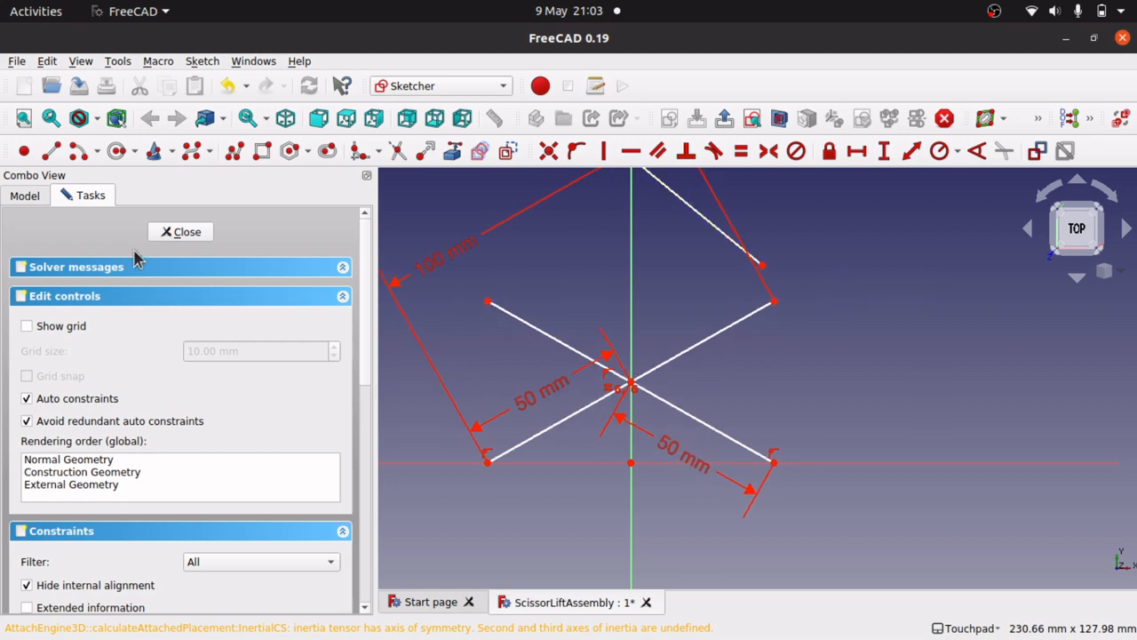
left_click(177, 232)
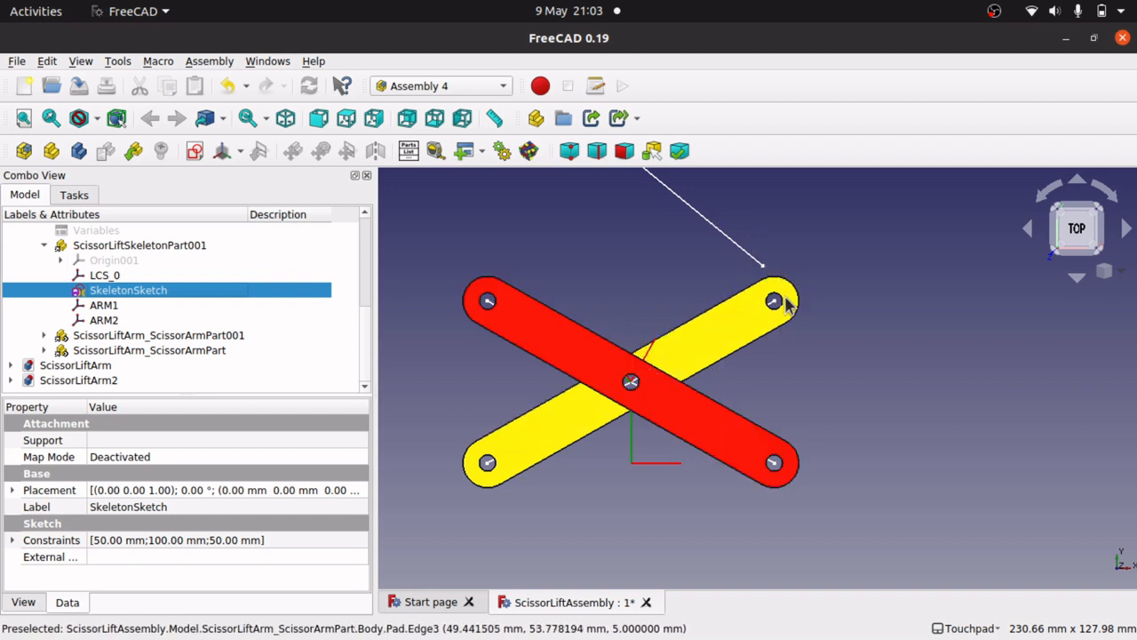
- In SkeletonSketch, move the upper line's lower end beside the cross's rising line, constrain it onto that line, and close the sketch
double_click(148, 298)
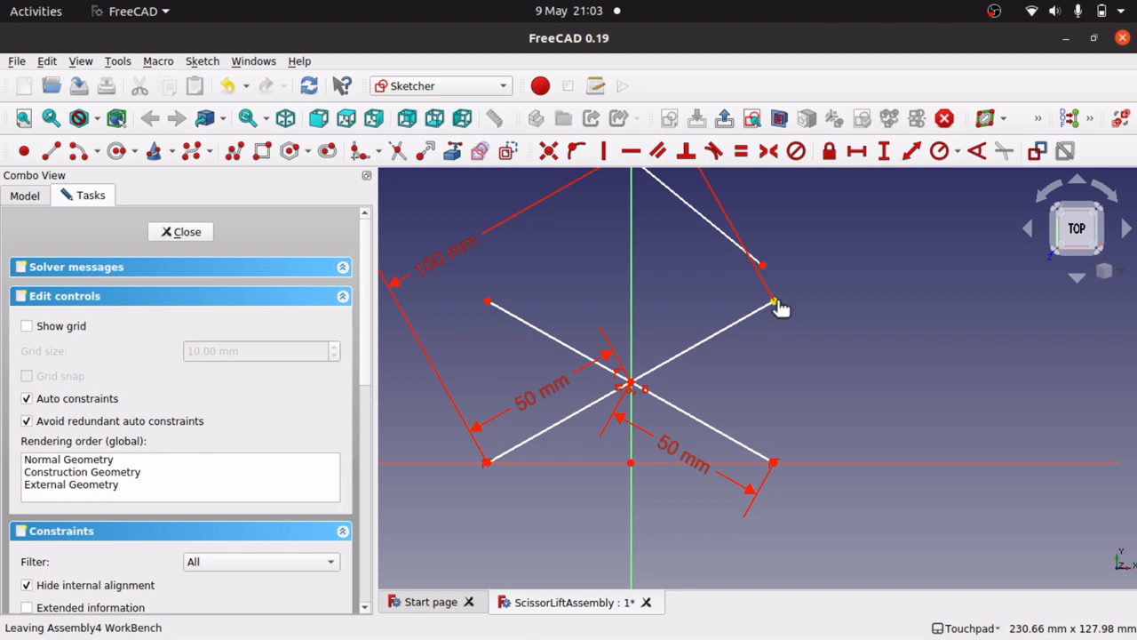
left_click_drag(774, 302, 776, 287)
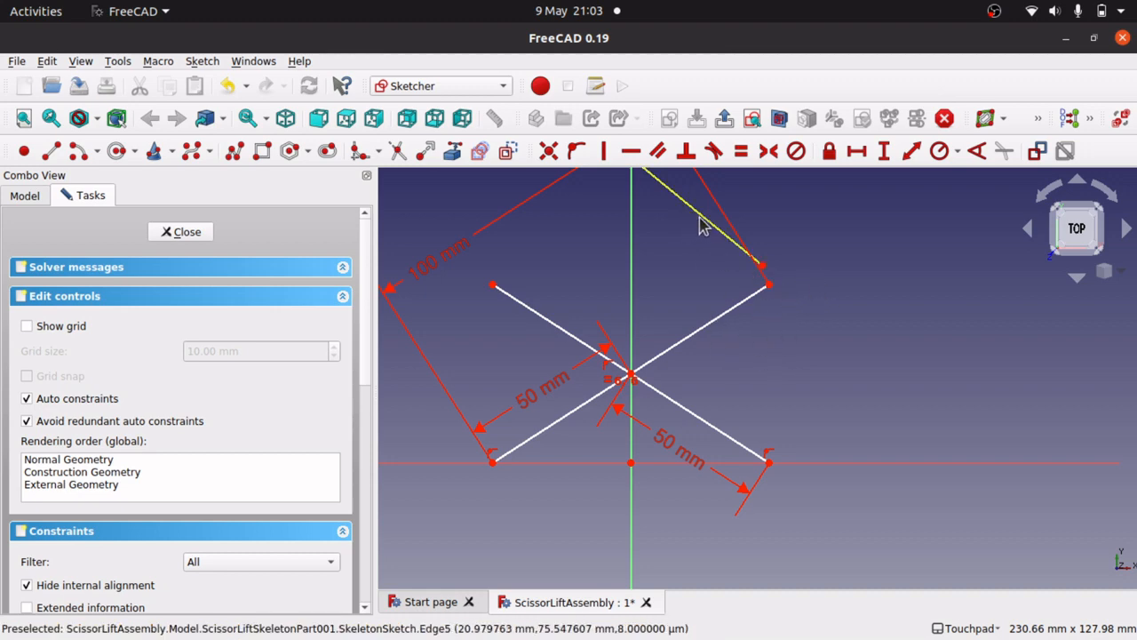
mouse_move(713, 230)
left_mouse_down()
mouse_move(655, 261)
mouse_move(666, 248)
mouse_move(726, 296)
left_mouse_up()
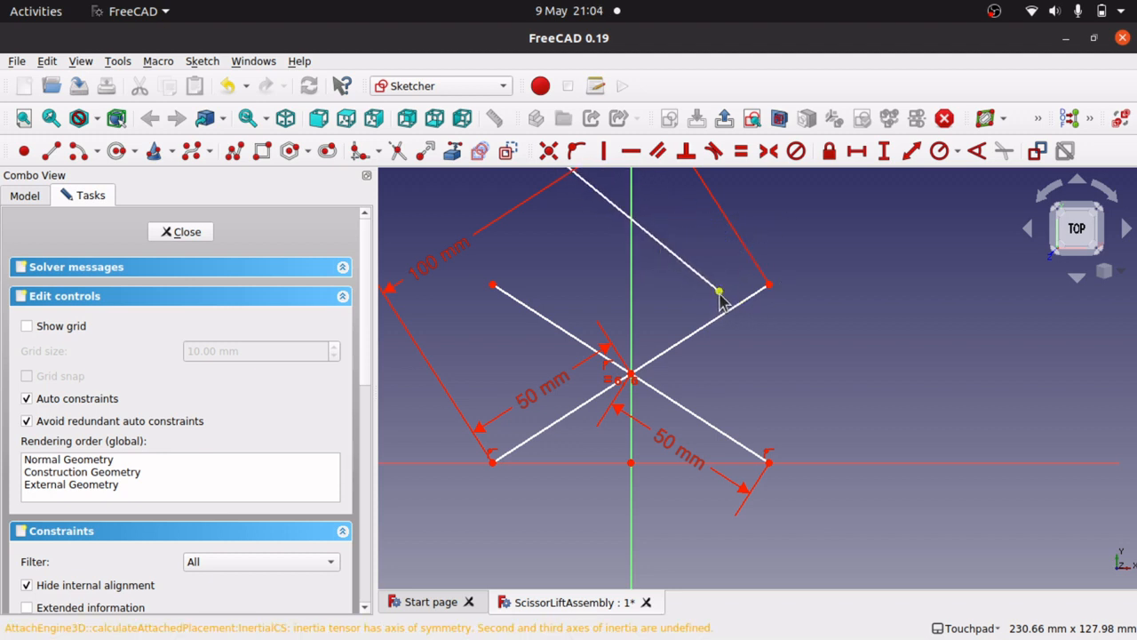
left_click(720, 295)
left_click(770, 292)
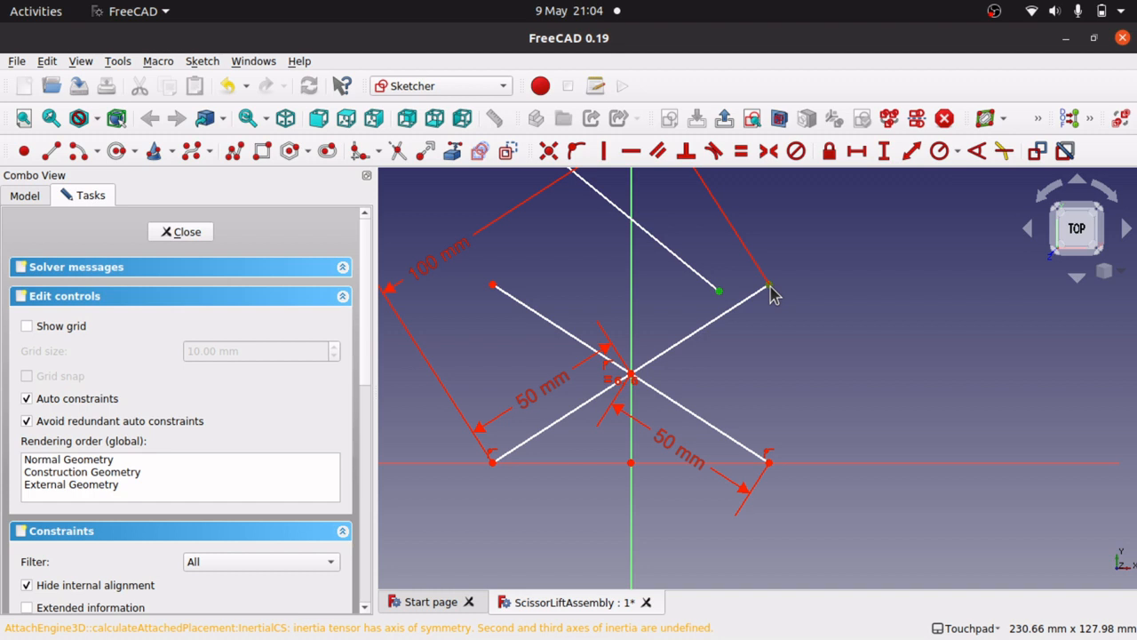
left_click(722, 297)
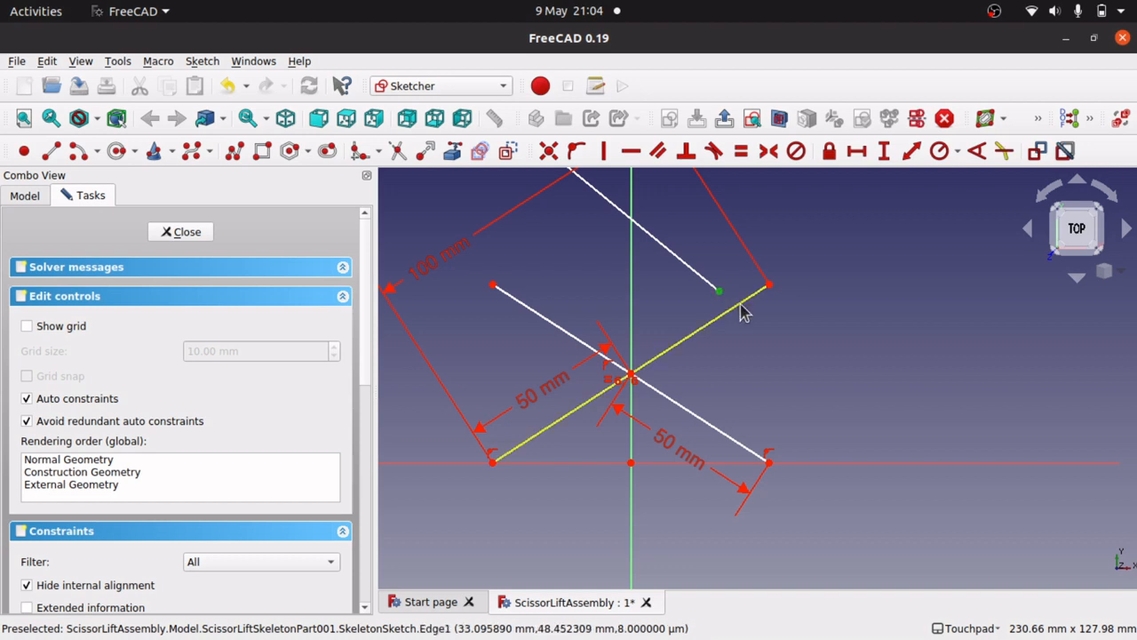
left_click(741, 309)
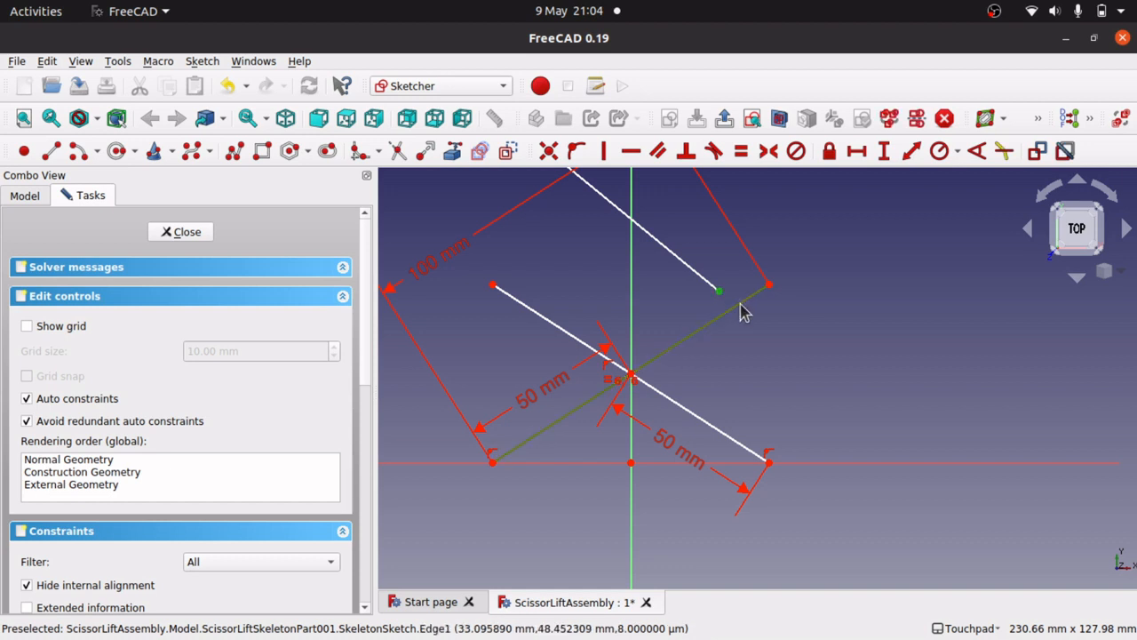
left_click(576, 152)
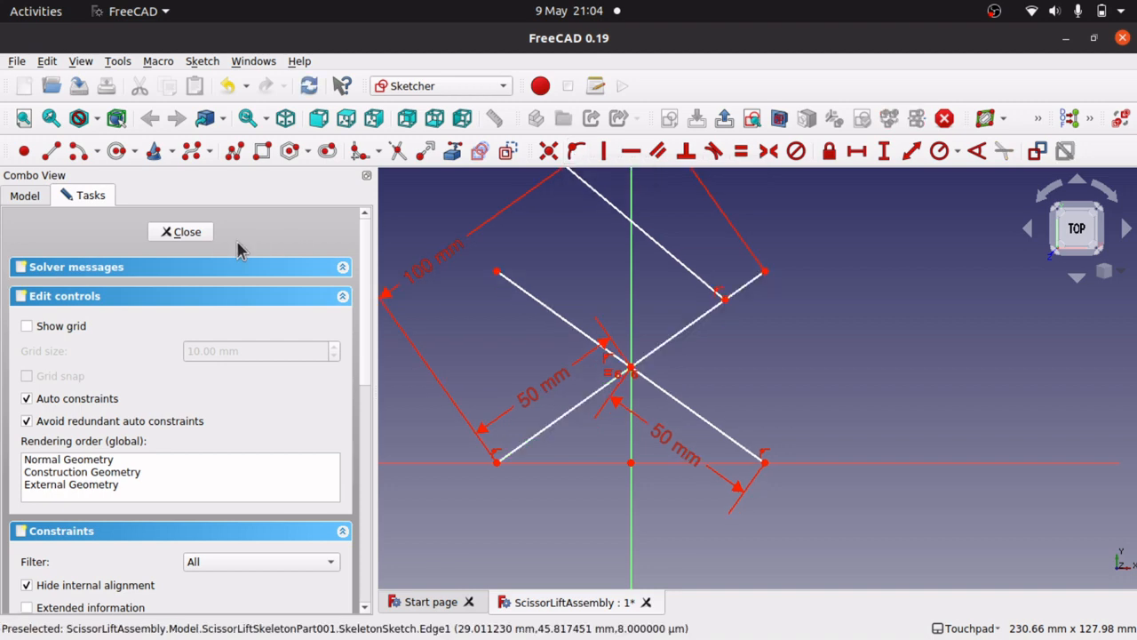
left_click(208, 232)
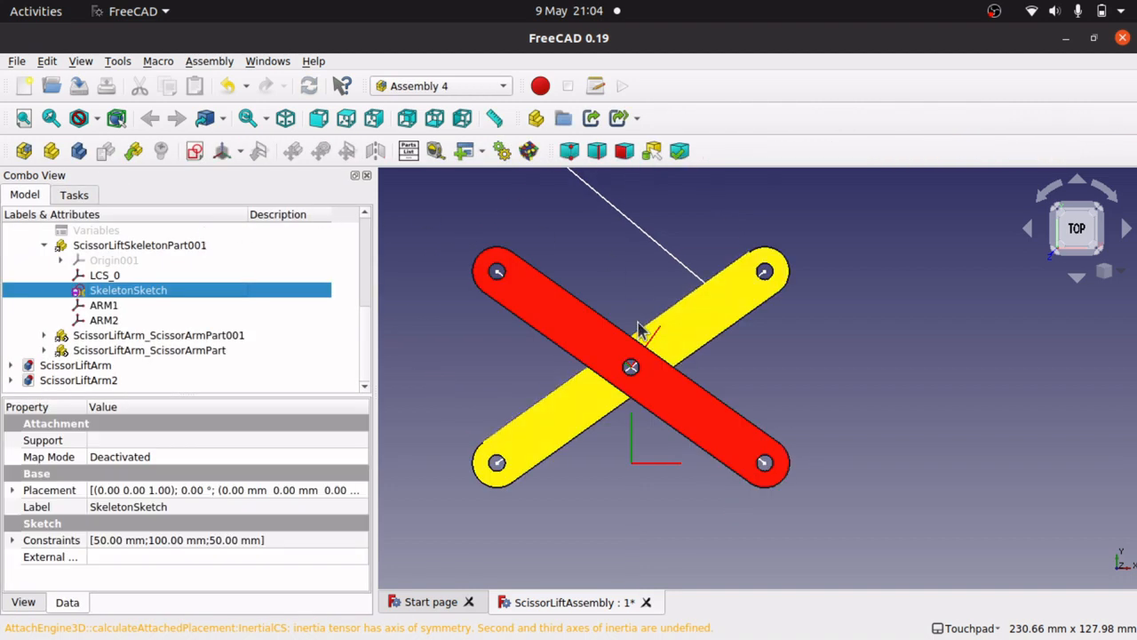
- In SkeletonSketch, set the distance between the upper line's lower end and the cross's upper-right endpoint to 0.5 mm, and close the sketch
double_click(158, 296)
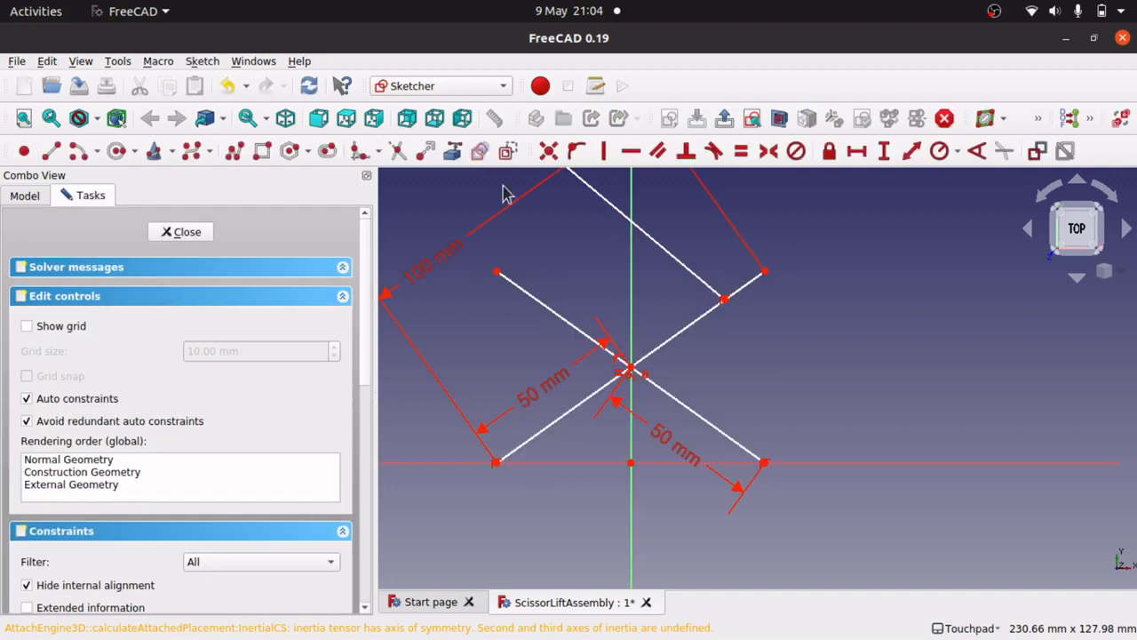
left_click(723, 301)
left_click(764, 271)
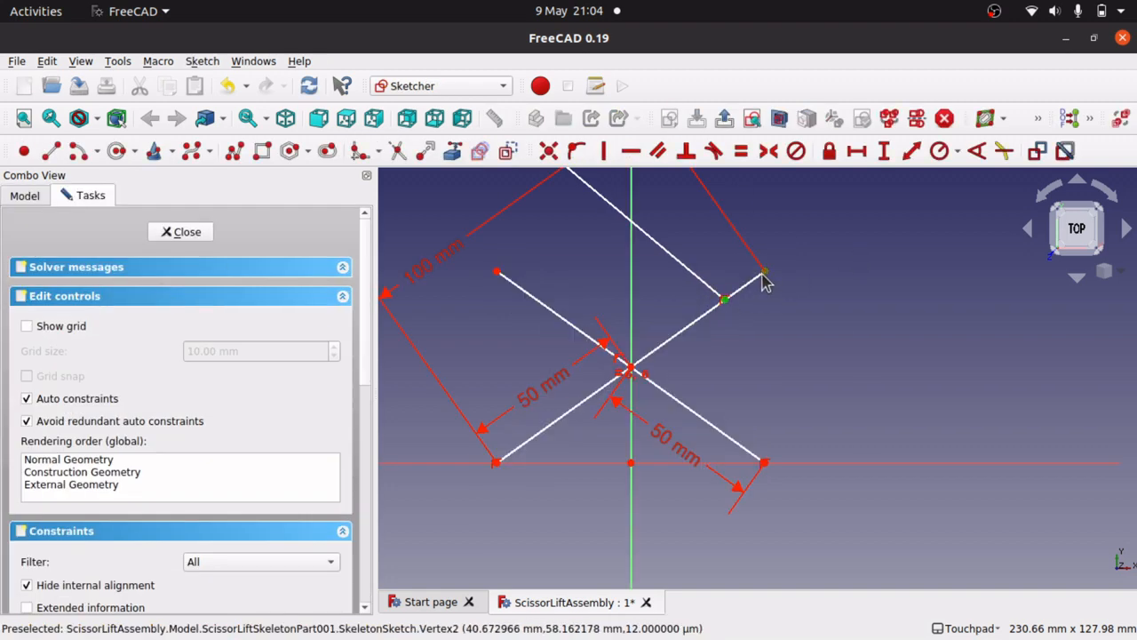
scroll(735, 284, "up", 5)
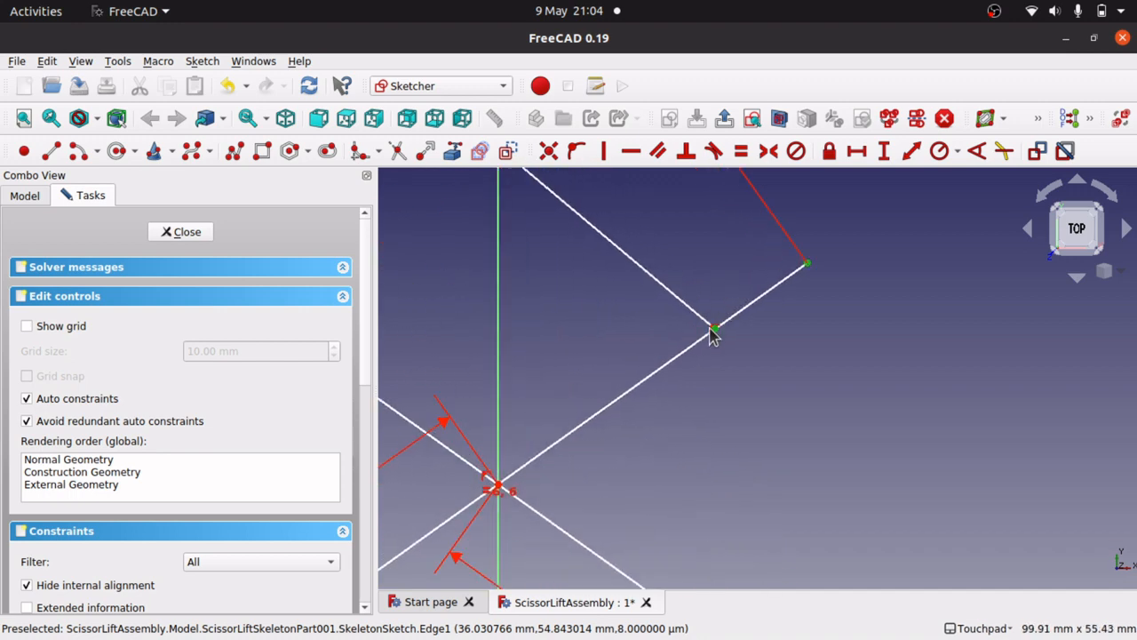
left_click(912, 152)
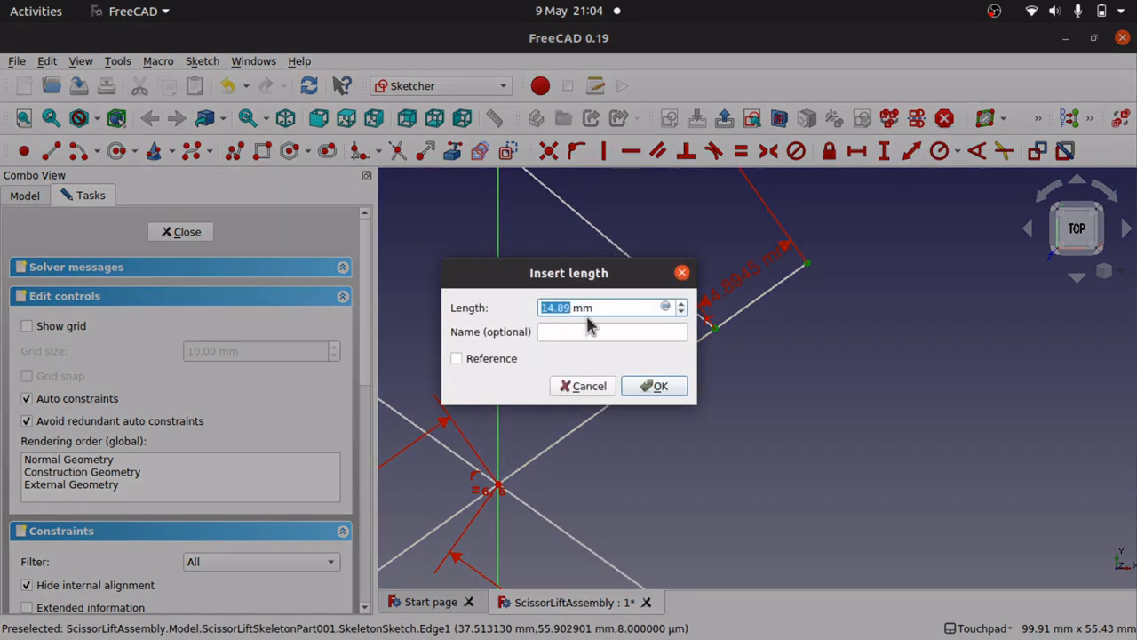
type("0")
key("Return")
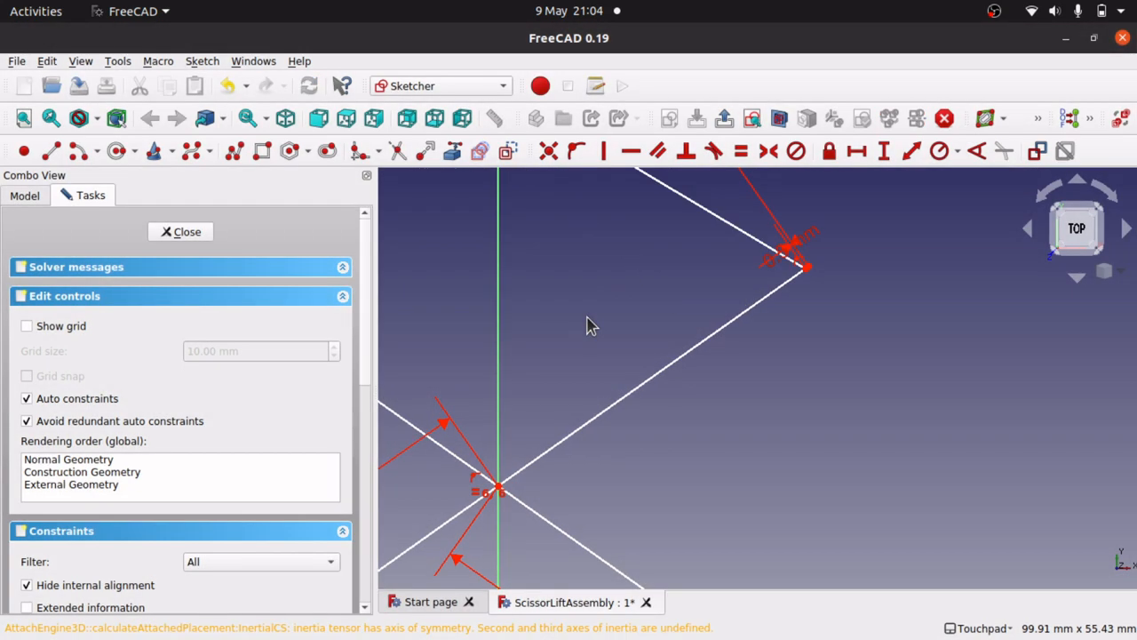
left_click(184, 232)
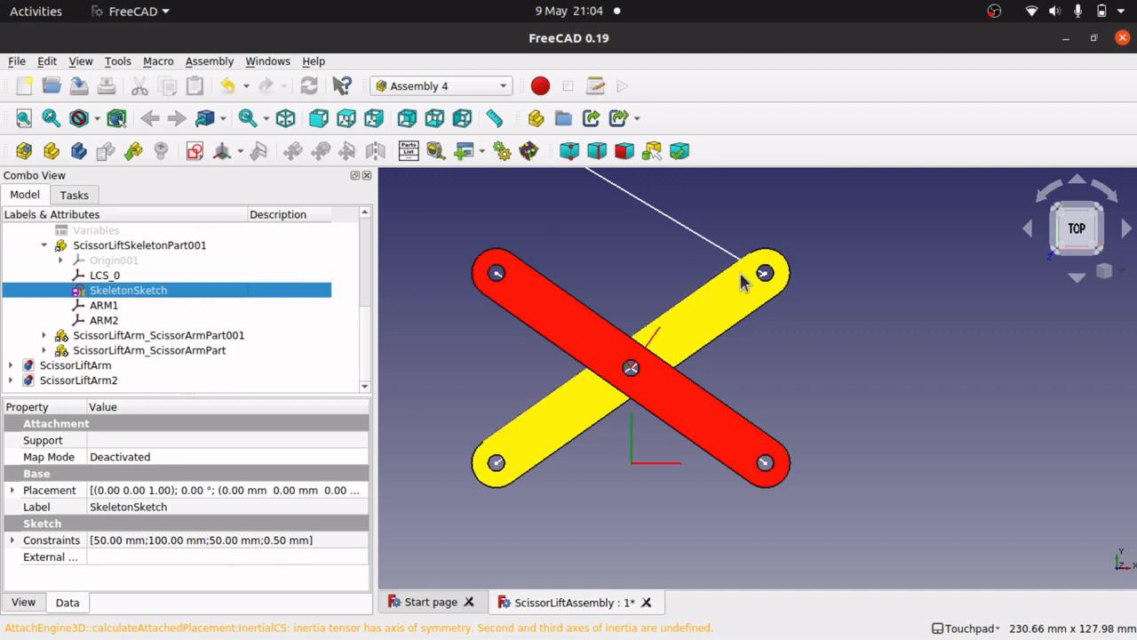
scroll(639, 279, "down", 5)
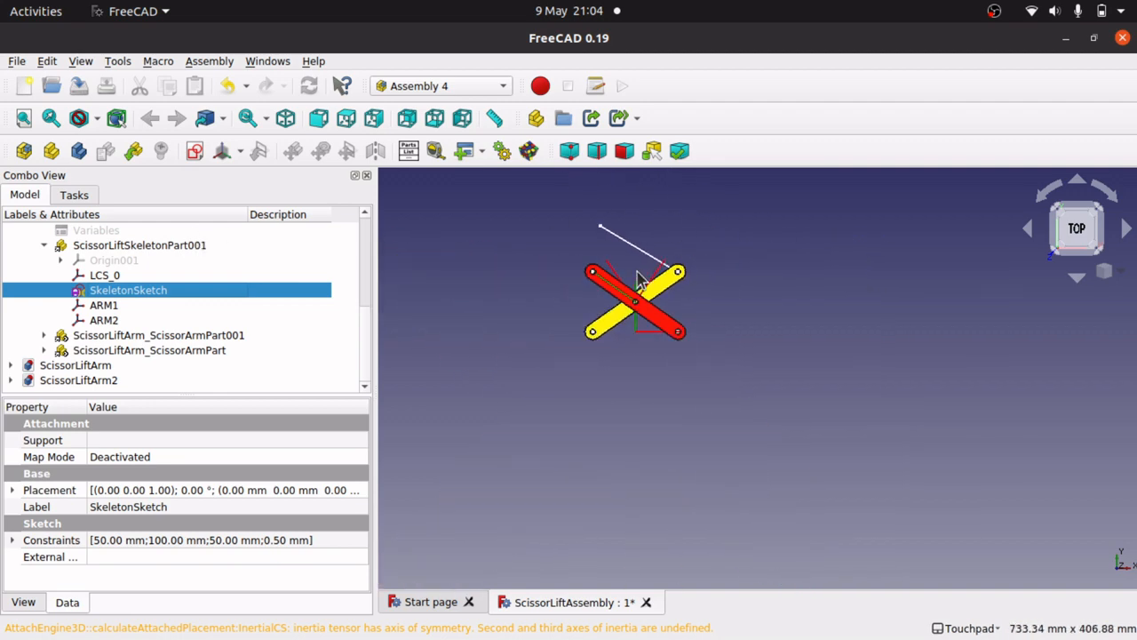
scroll(638, 278, "up", 2)
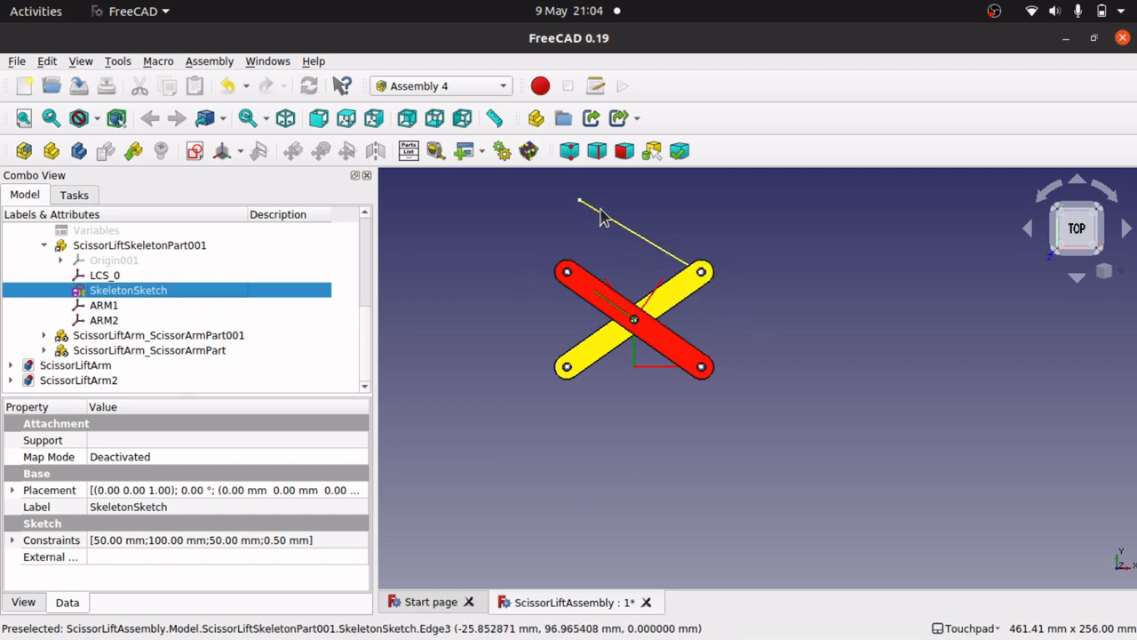
- Reopen SkeletonSketch and undo the 0.5 mm distance constraint at the cross's upper-right endpoint
double_click(153, 292)
scroll(680, 267, "up", 5)
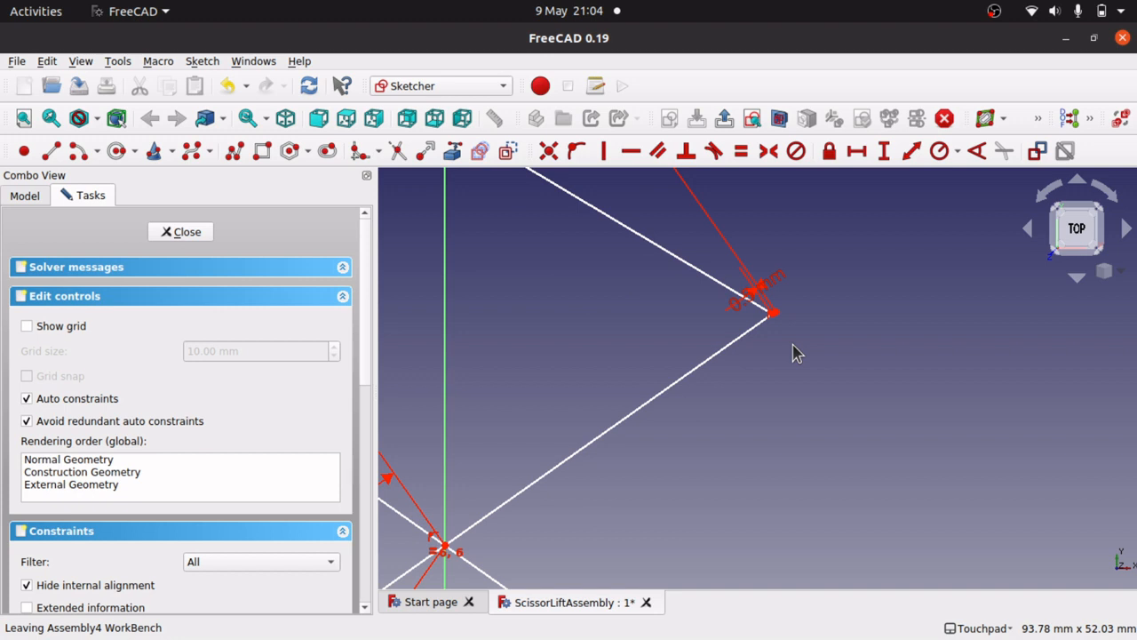
key("ctrl+z")
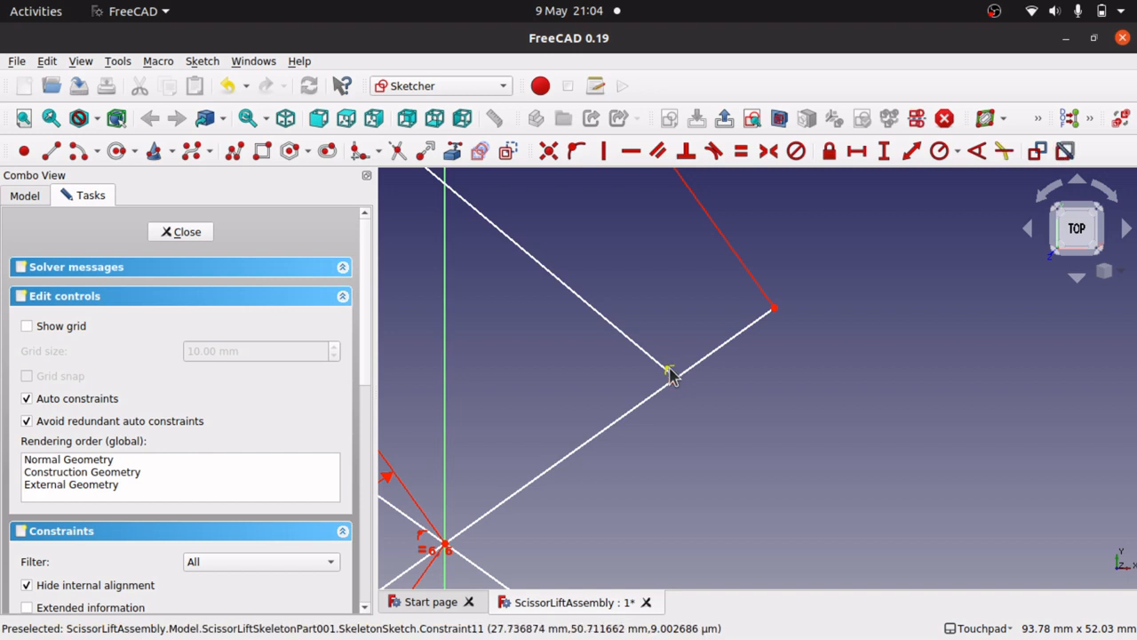
- Delete the point-on-line constraint at the upper line's lower end and move that end close to the cross's upper-right endpoint
left_click(671, 373)
key("Delete")
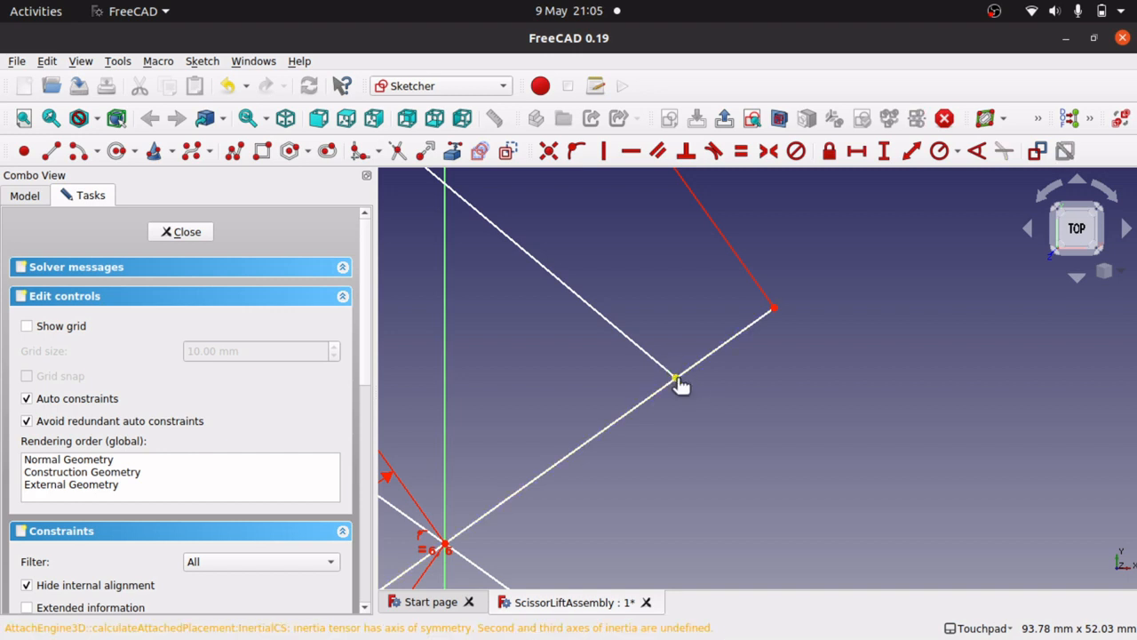
left_click_drag(677, 379, 753, 303)
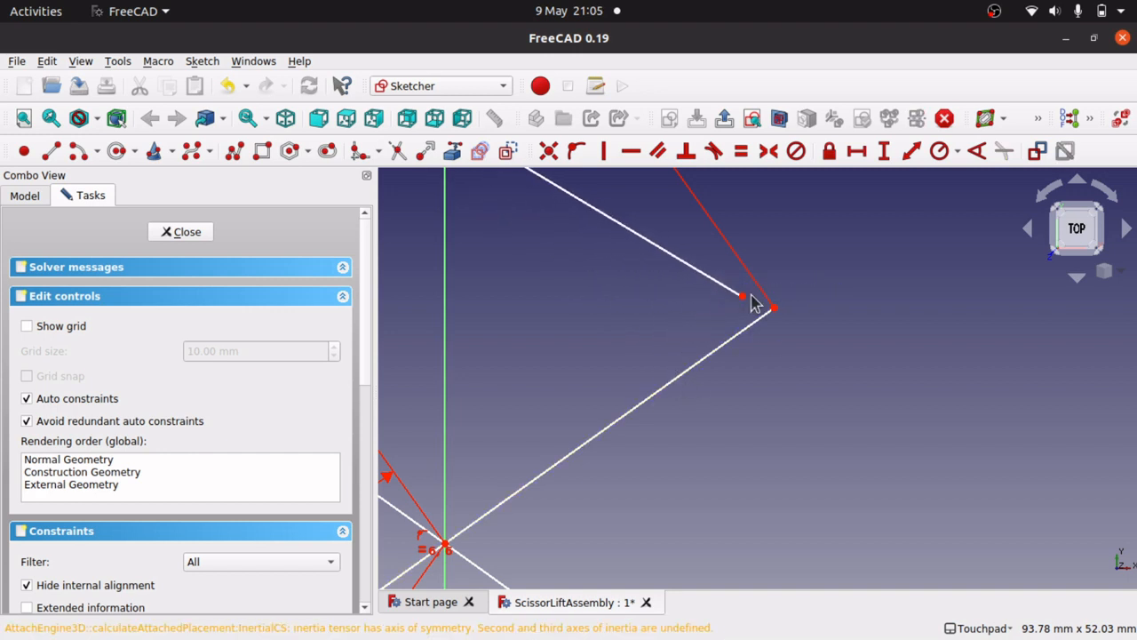
- Draw a connecting line about 4.4 mm long from the upper line's lower end to the cross's upper-right endpoint, and close the sketch
left_click(52, 152)
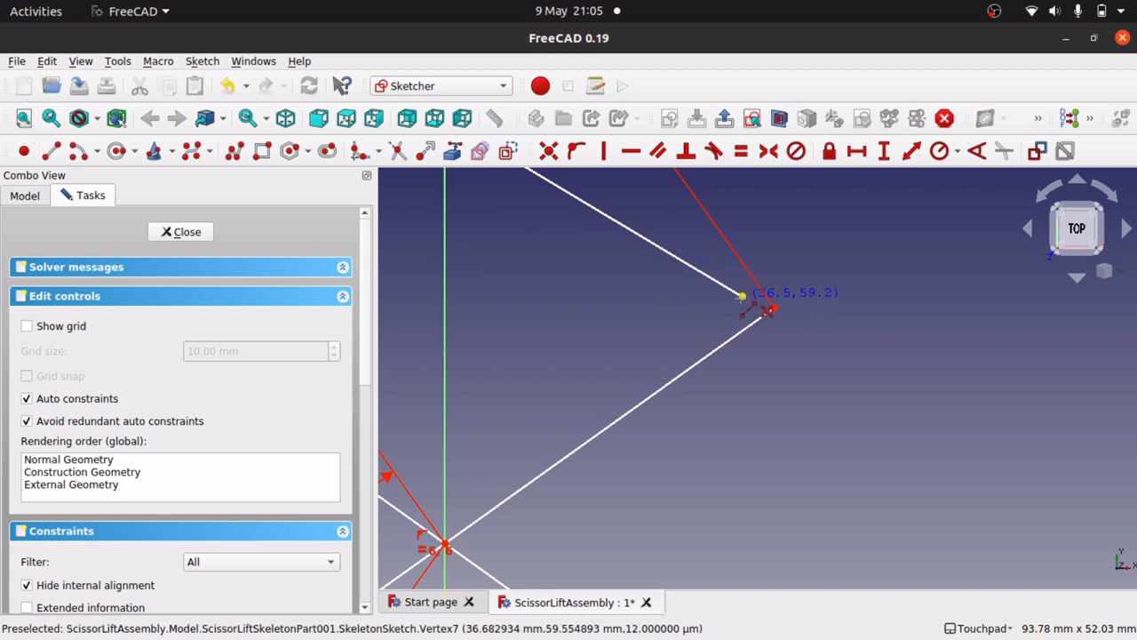
left_click(743, 297)
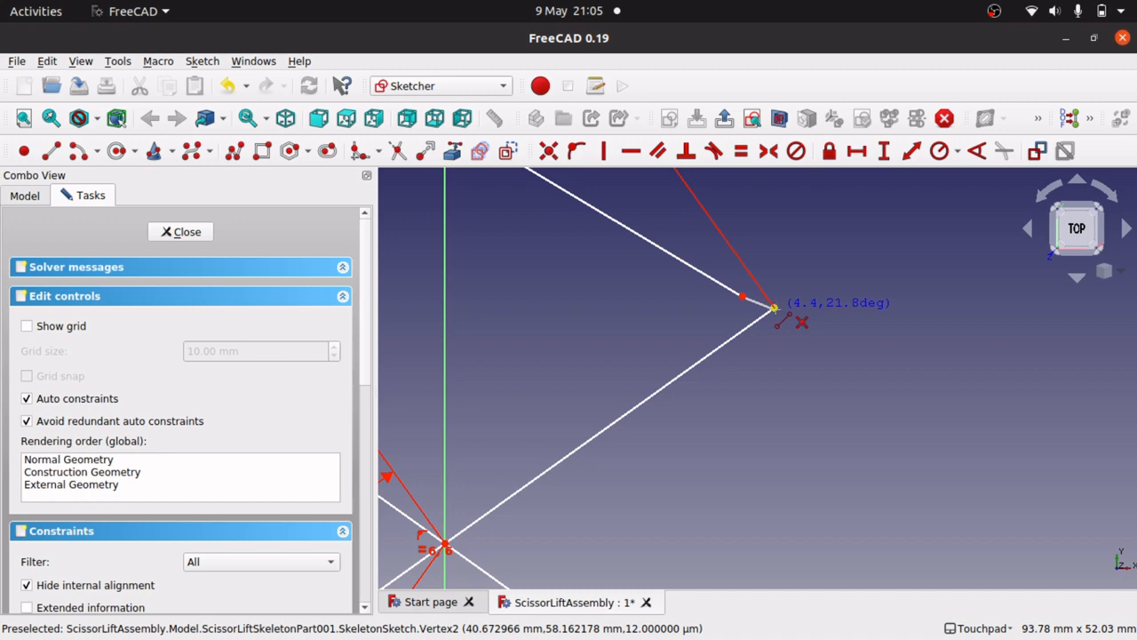
left_click(774, 308)
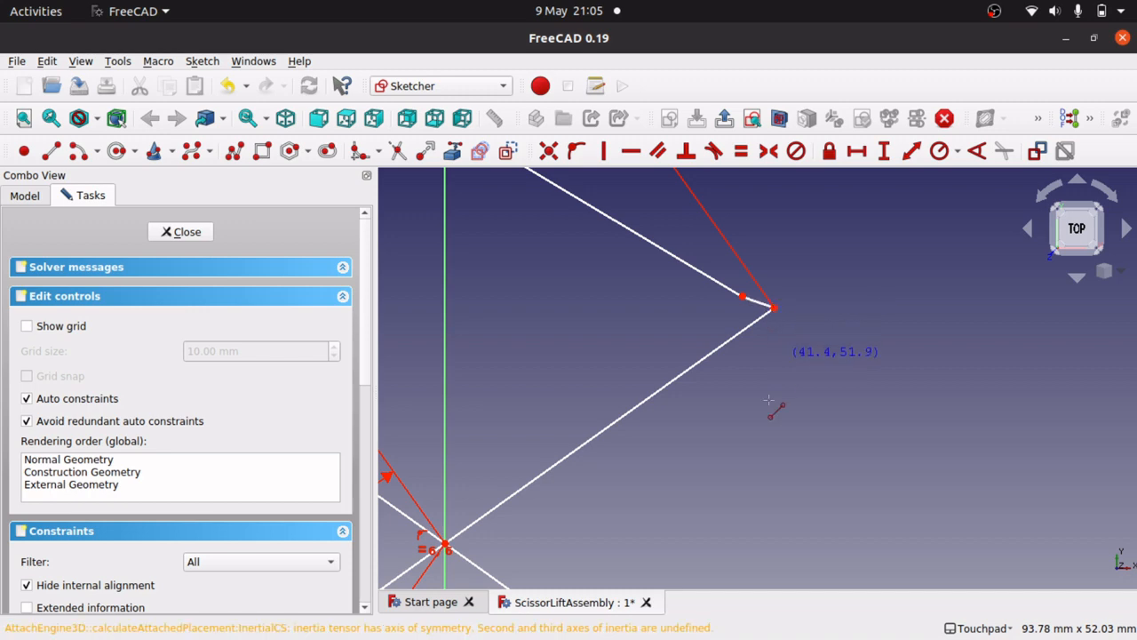
left_click(180, 233)
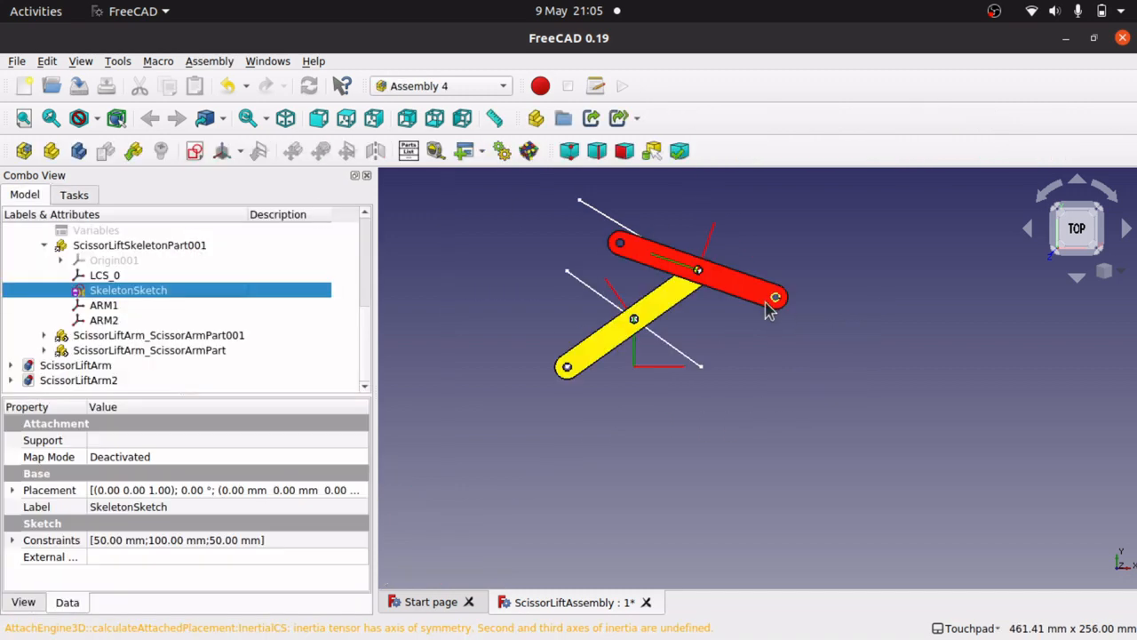
- Reopen SkeletonSketch, convert the short connecting line to construction geometry, and close the sketch
double_click(136, 293)
scroll(697, 273, "up", 5)
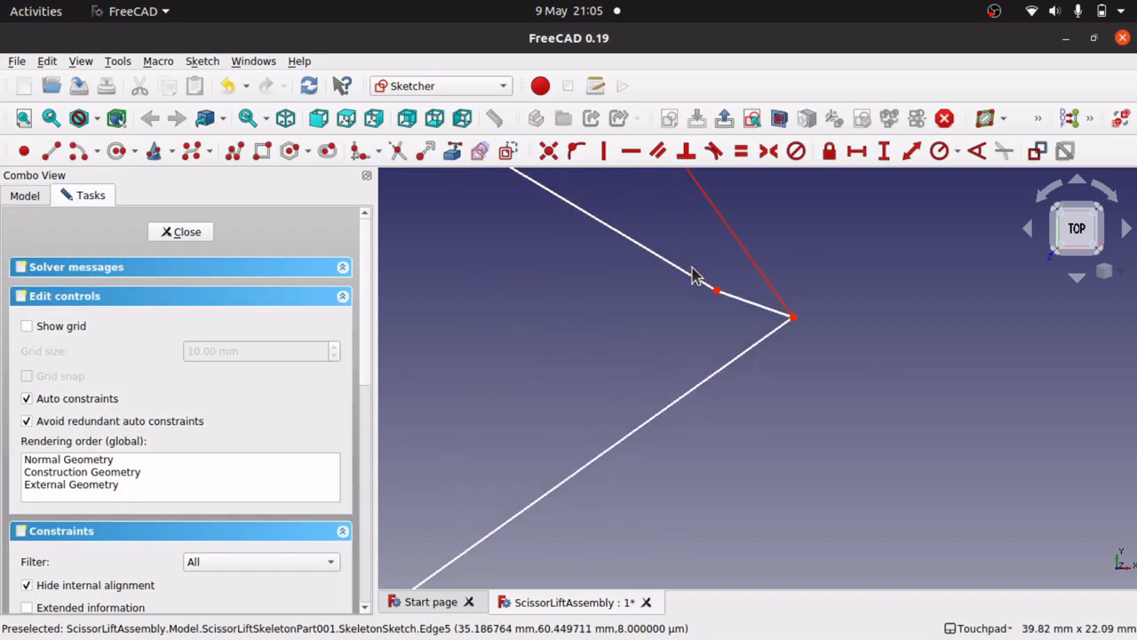
scroll(697, 273, "up", 3)
left_click(818, 348)
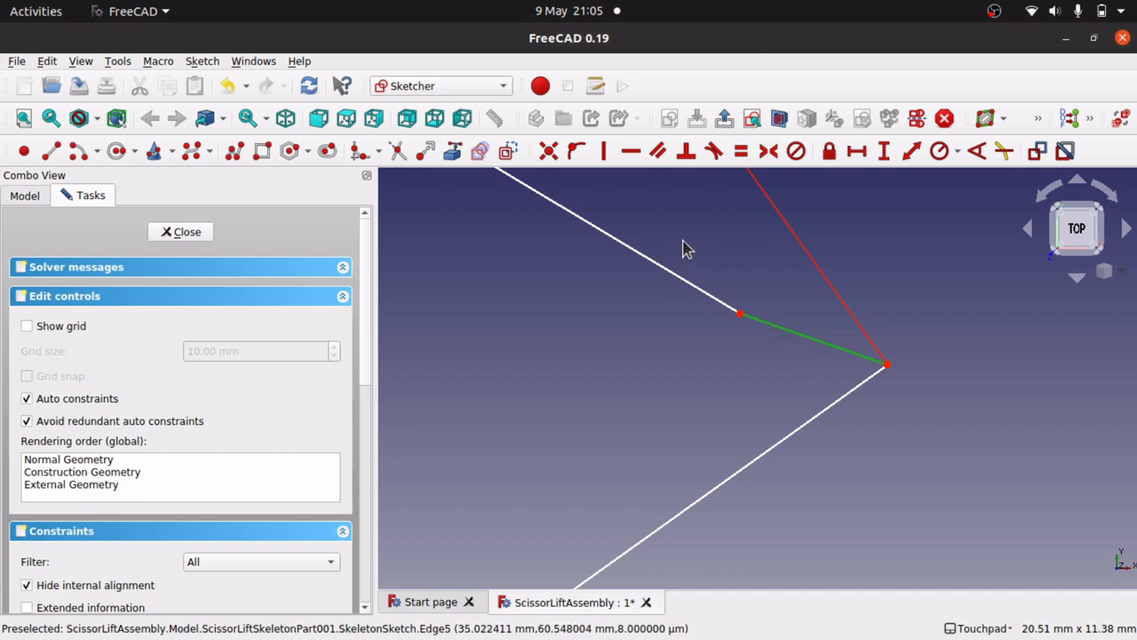
left_click(508, 151)
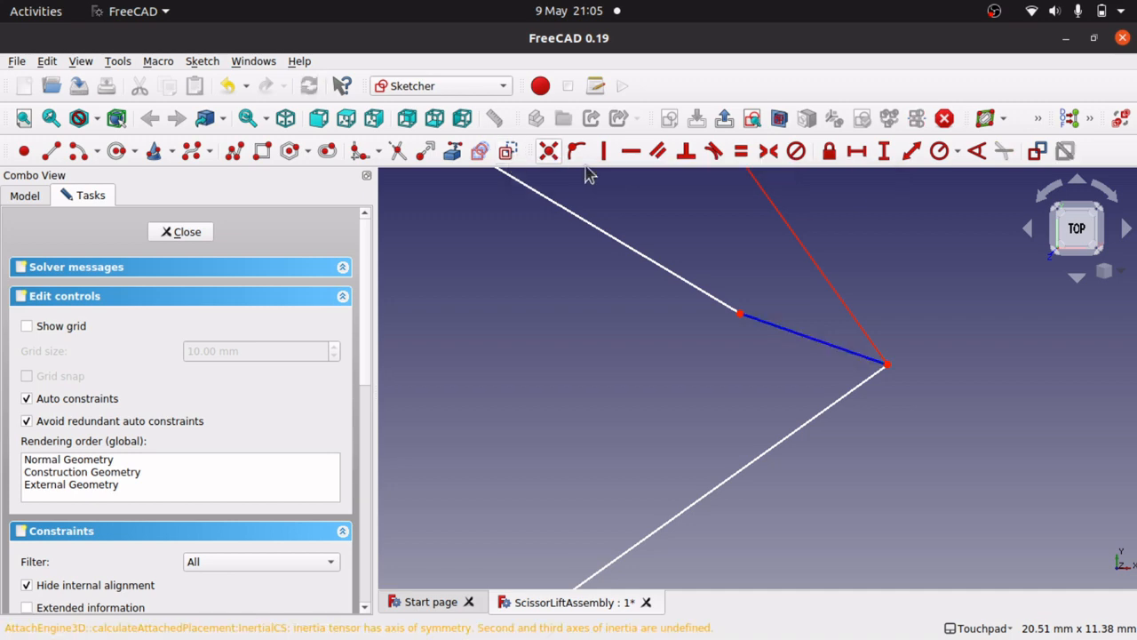
left_click(186, 233)
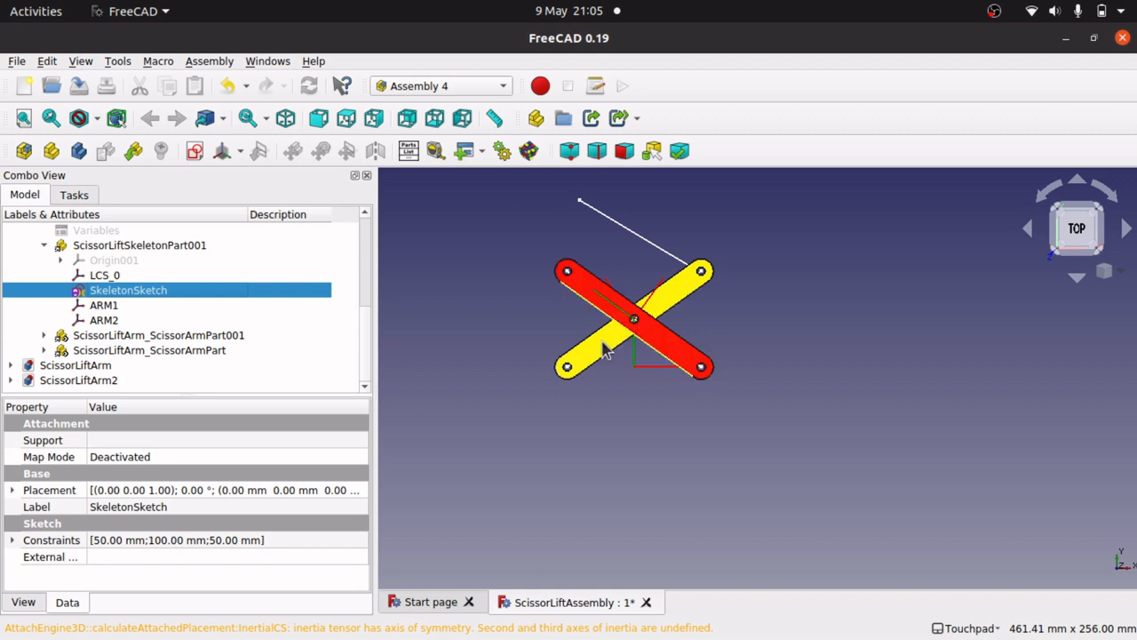
- Reopen SkeletonSketch, make the short connecting line parallel to the upper line, and move their shared endpoint closer to the cross's upper-right endpoint
double_click(143, 293)
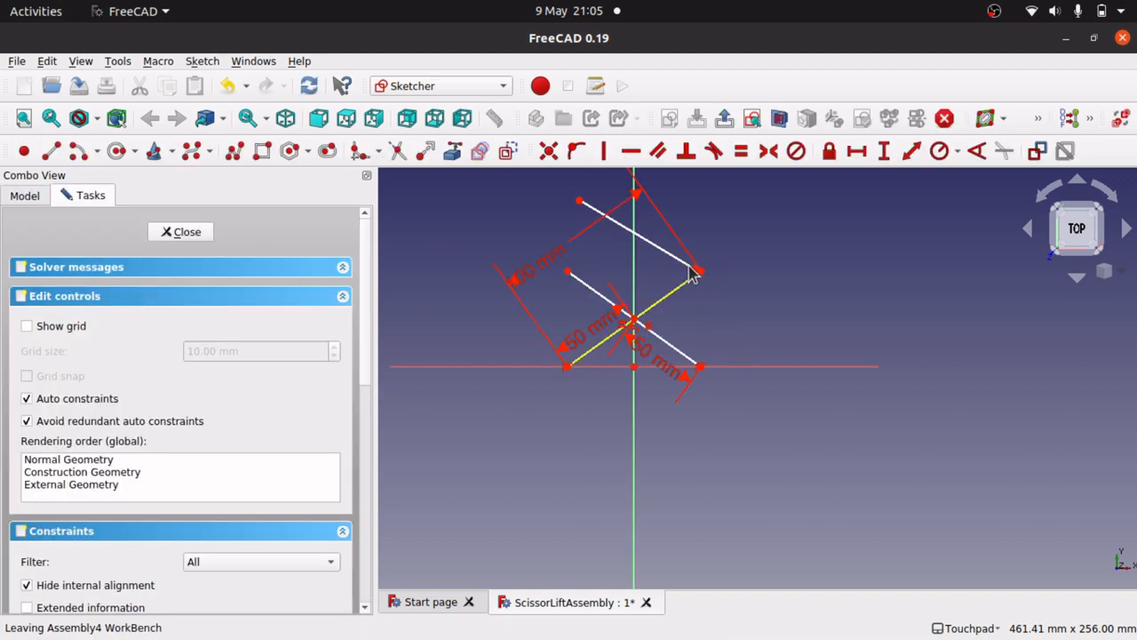
scroll(693, 275, "up", 5)
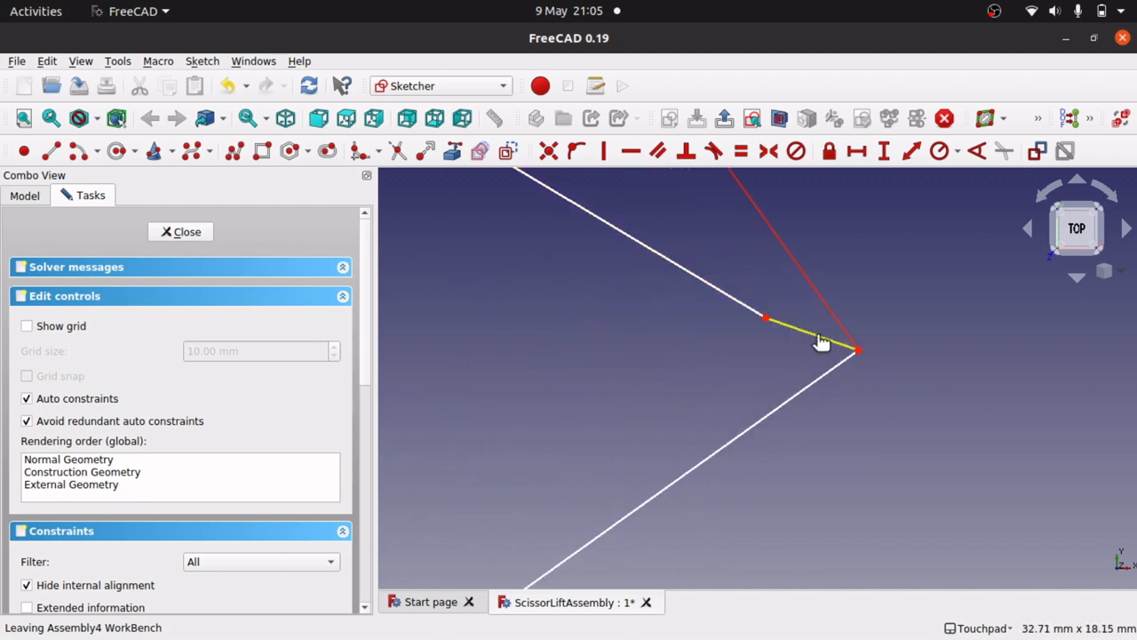
left_click(821, 342)
left_click(737, 302)
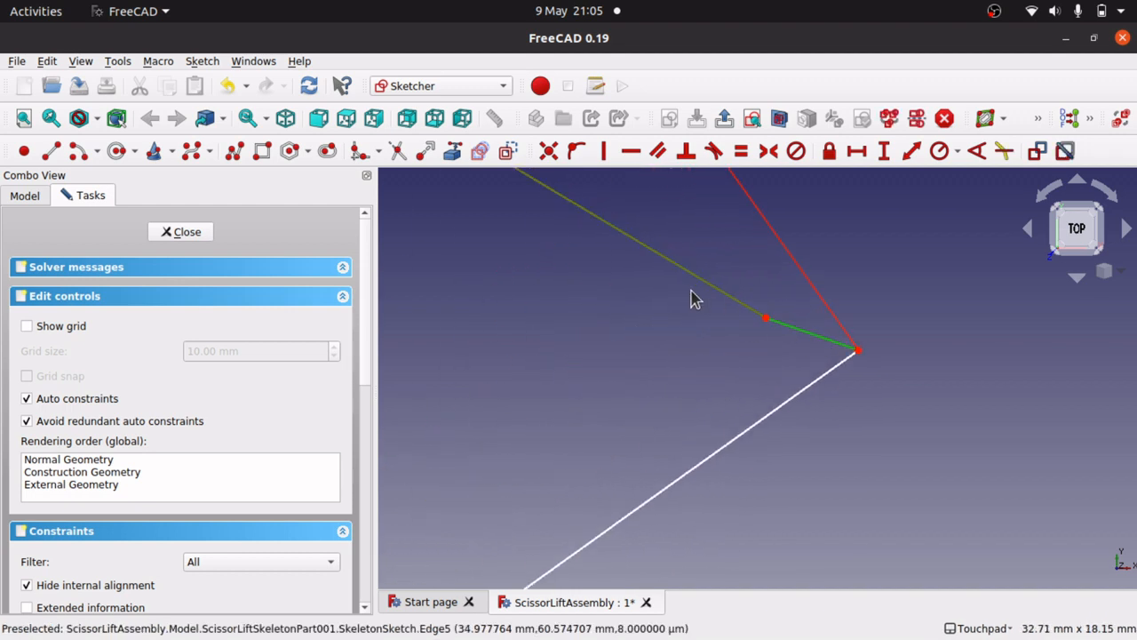
left_click(658, 151)
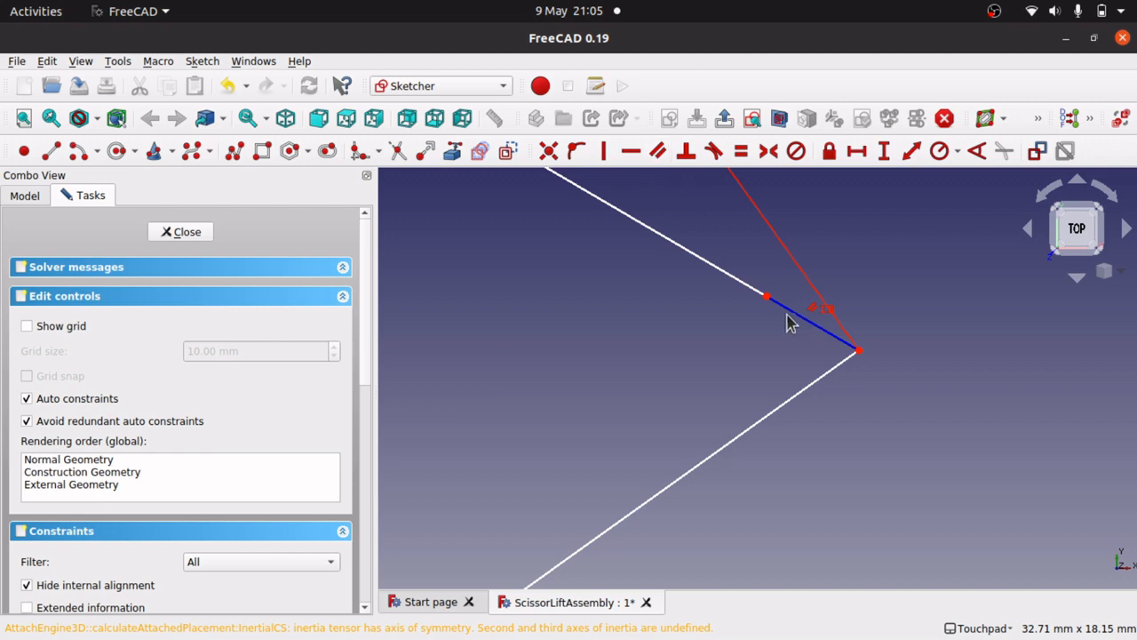
mouse_move(768, 302)
left_mouse_down()
mouse_move(835, 323)
mouse_move(835, 336)
left_mouse_up()
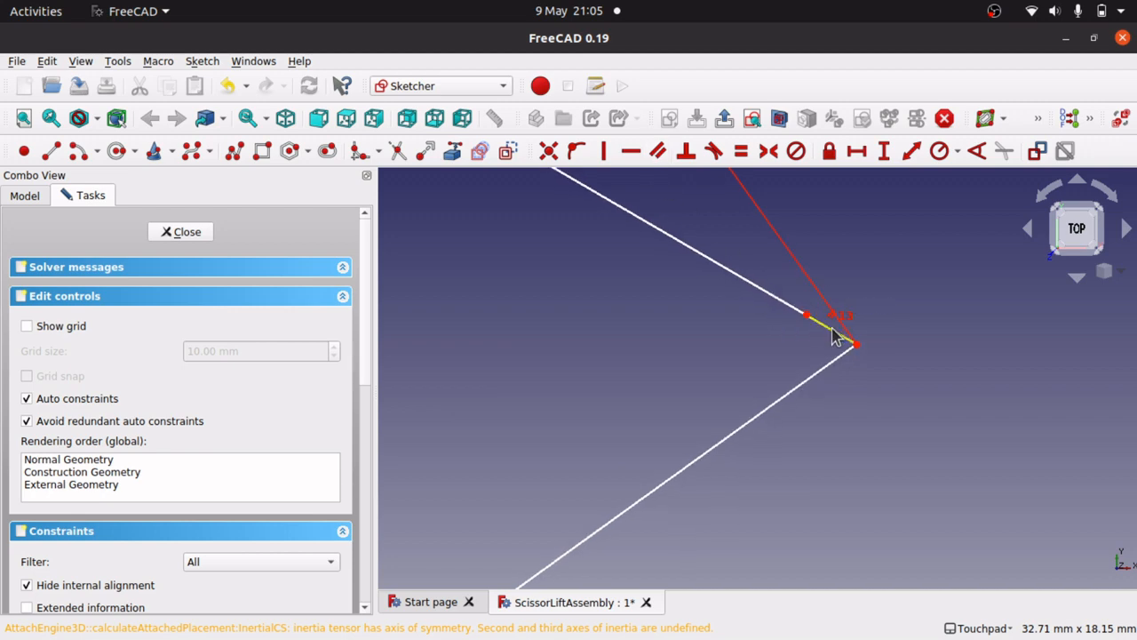
- Try a 0.5 mm length constraint on the short connecting line, close the sketch, and undo the constraint
left_click(912, 156)
type("0.5")
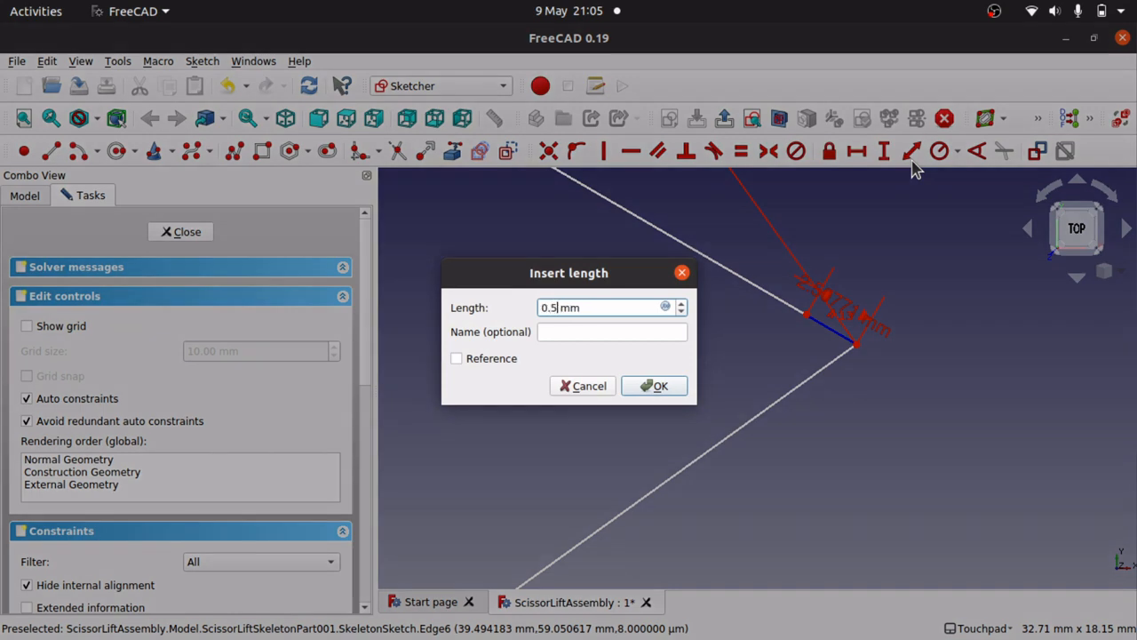
key("Return")
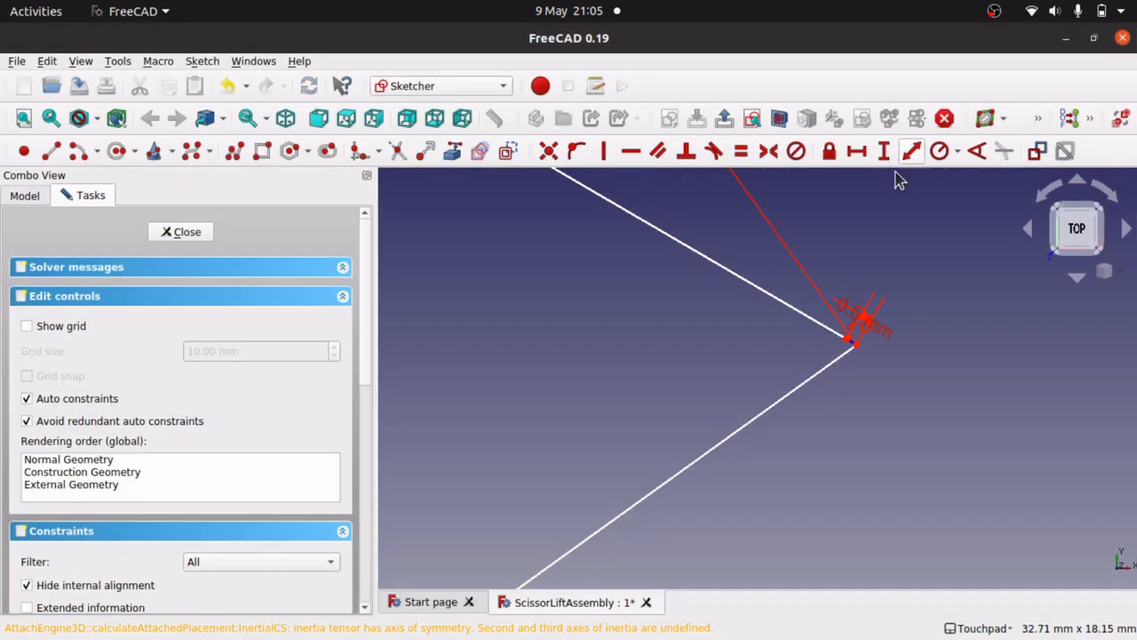
left_click(181, 232)
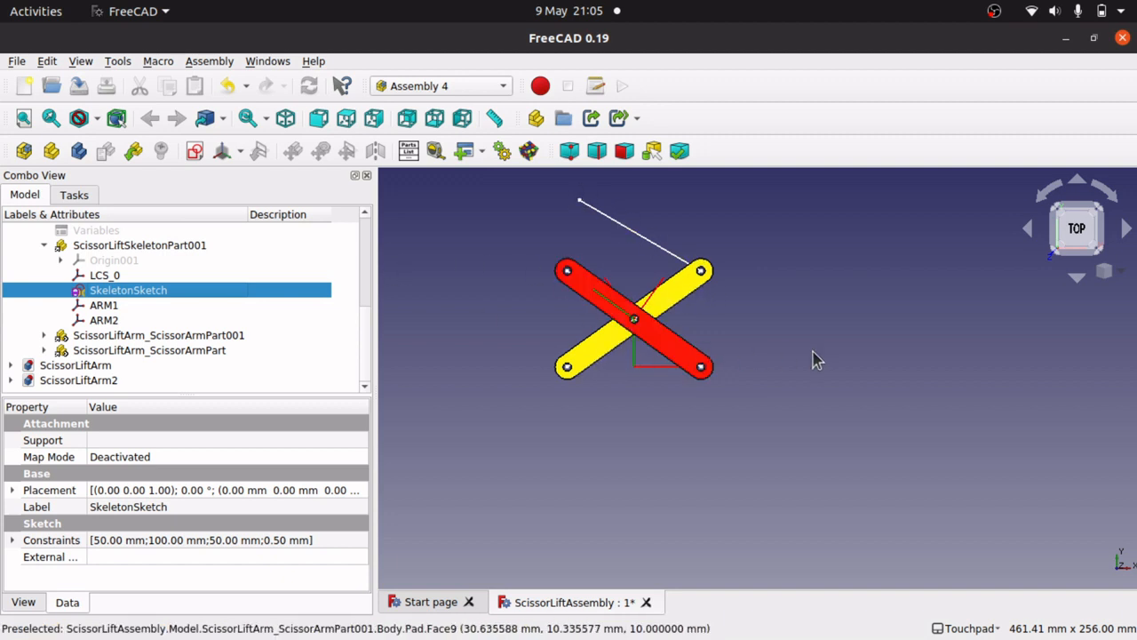
key("ctrl+z")
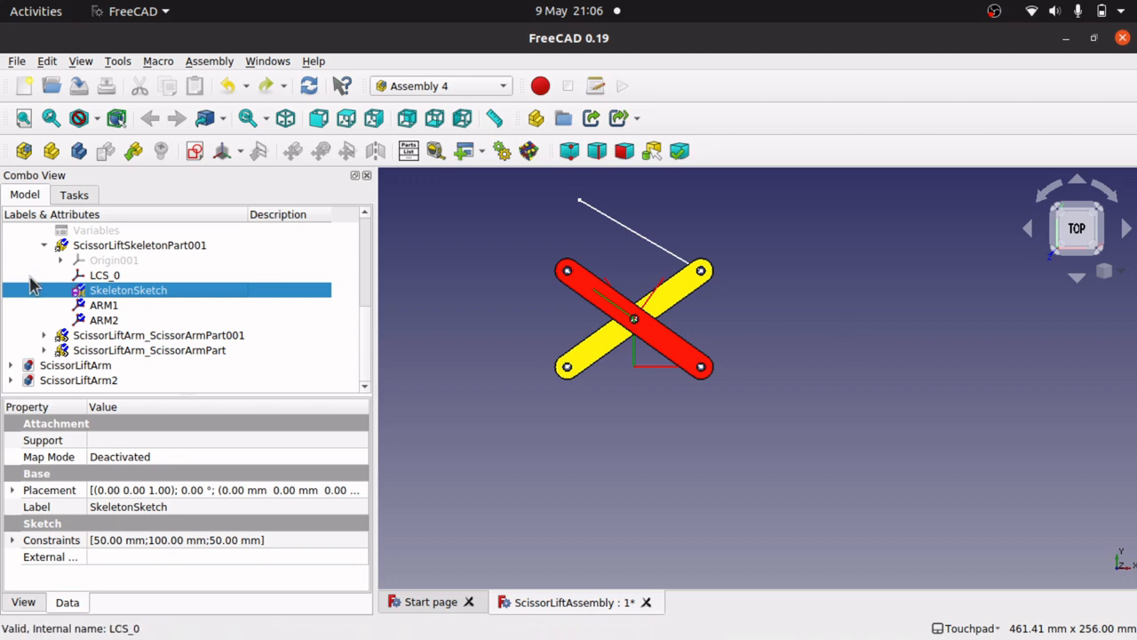
- Reopen SkeletonSketch and delete both the upper line and the short construction line at the cross's upper-right endpoint
double_click(129, 293)
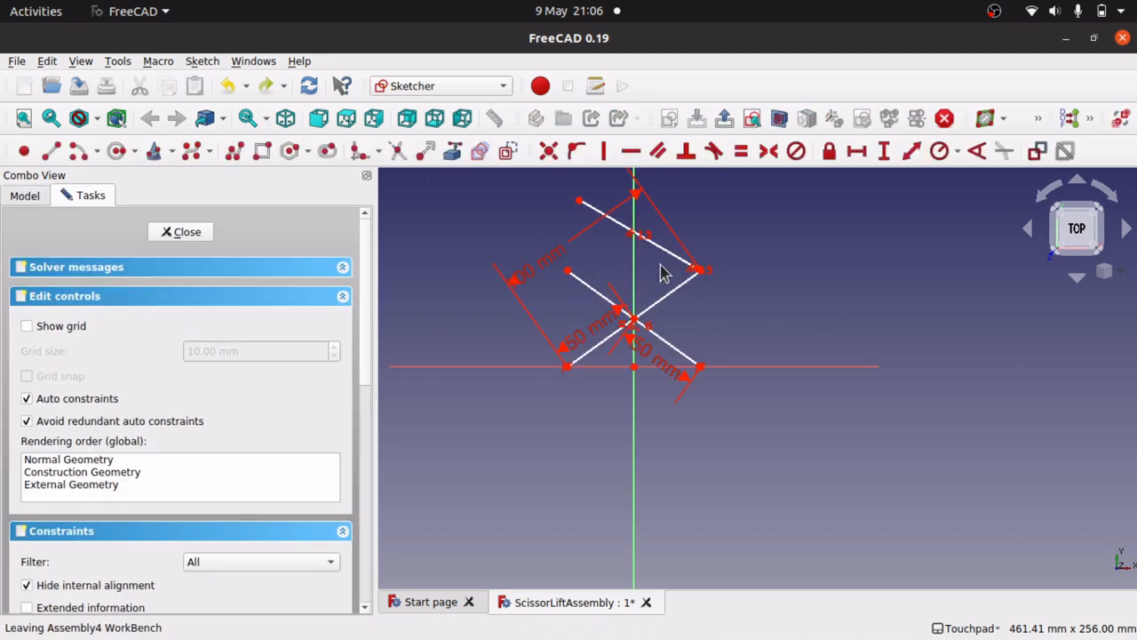
scroll(660, 274, "up", 10)
scroll(660, 272, "down", 2)
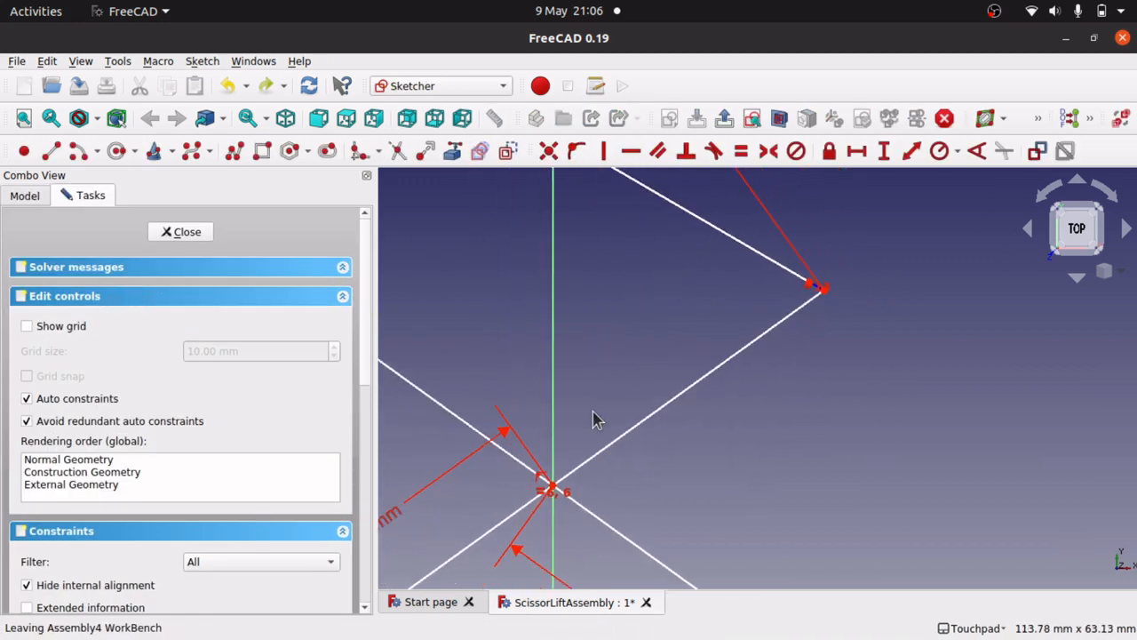
scroll(732, 295, "down", 1)
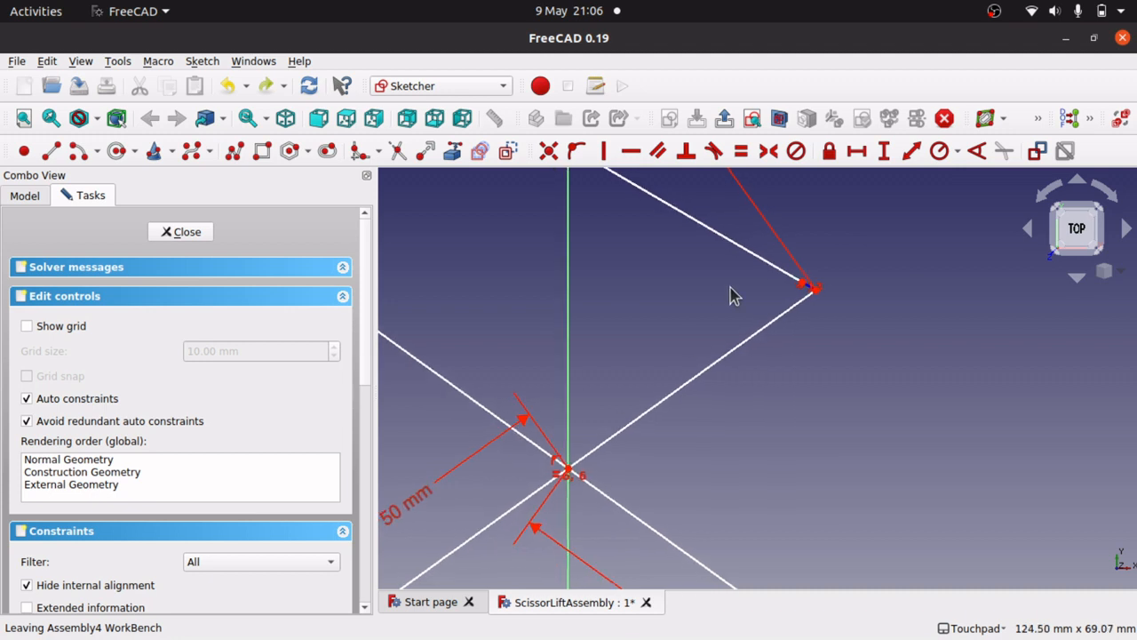
scroll(734, 294, "down", 3)
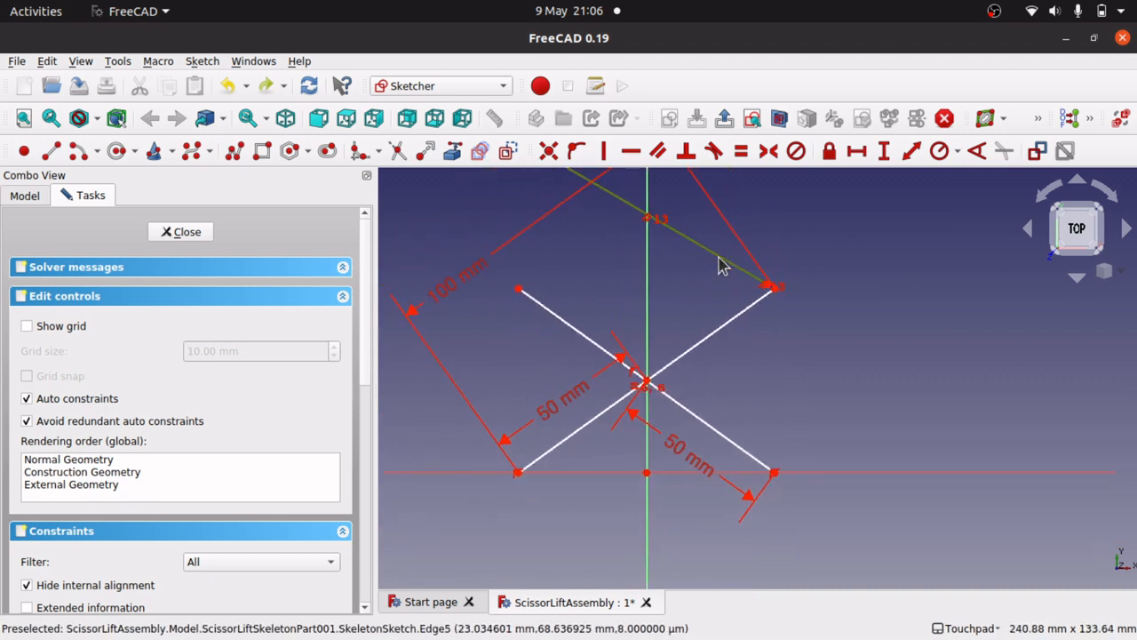
key("Delete")
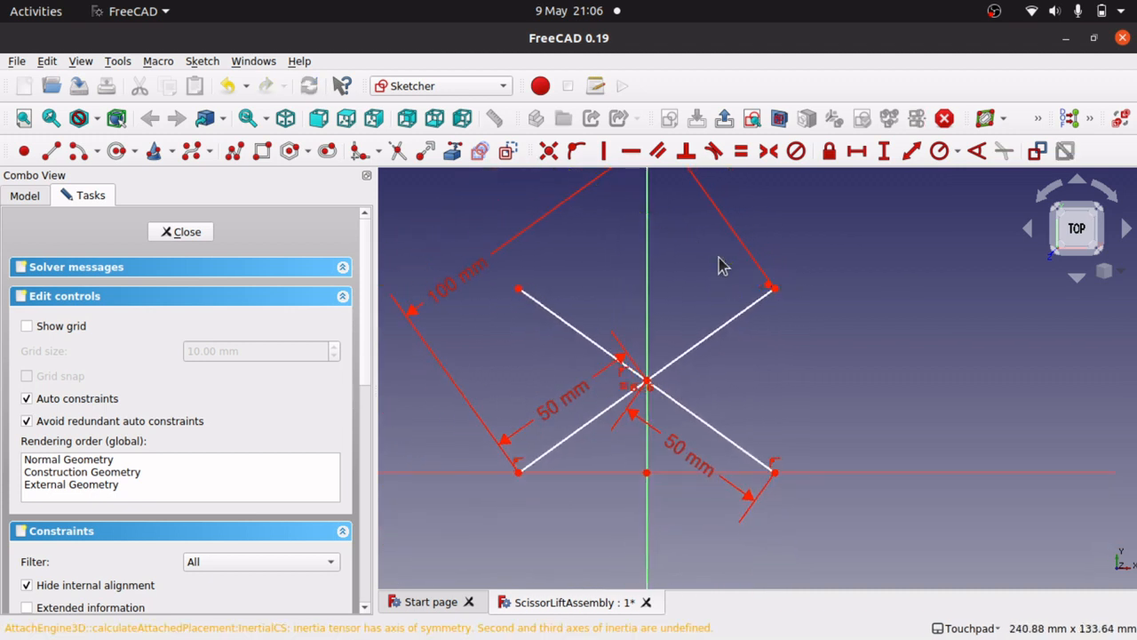
left_click(768, 287)
left_click(769, 287)
scroll(769, 287, "up", 5)
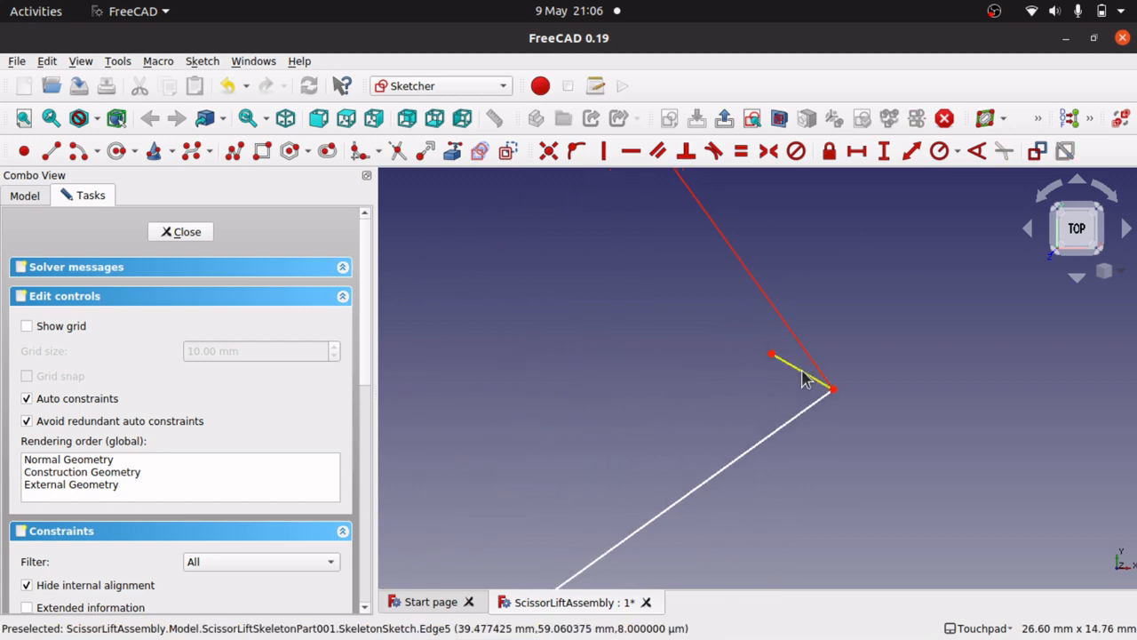
left_click(802, 378)
key("Delete")
scroll(719, 384, "down", 6)
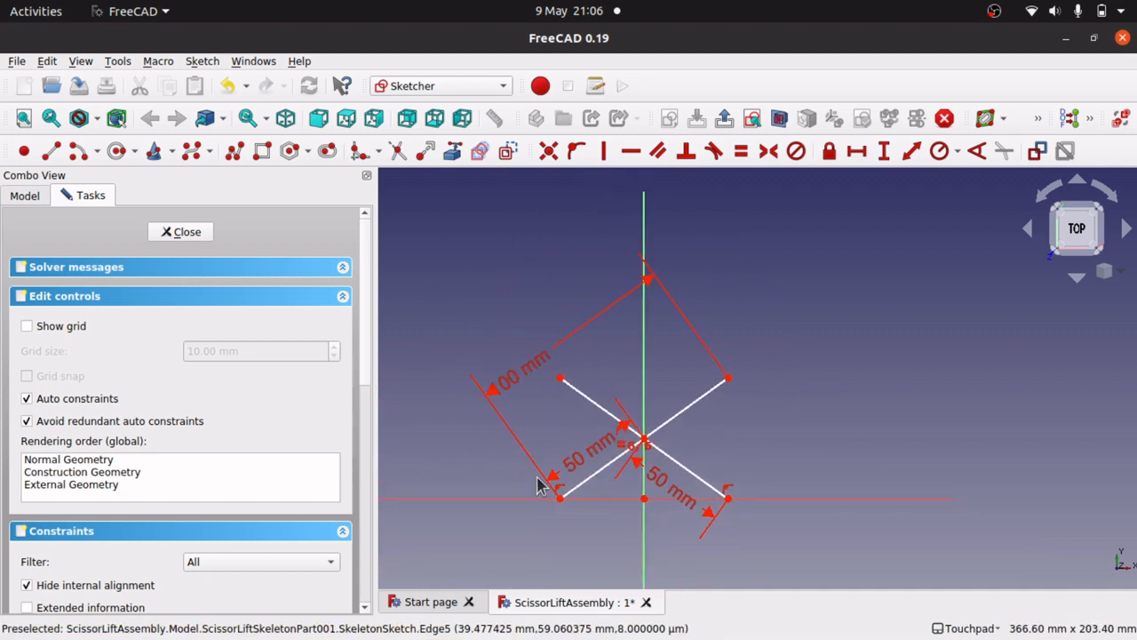
- Draw a separate upward-sloping line about 99 mm long in the empty area to the right of the cross
scroll(603, 457, "up", 1)
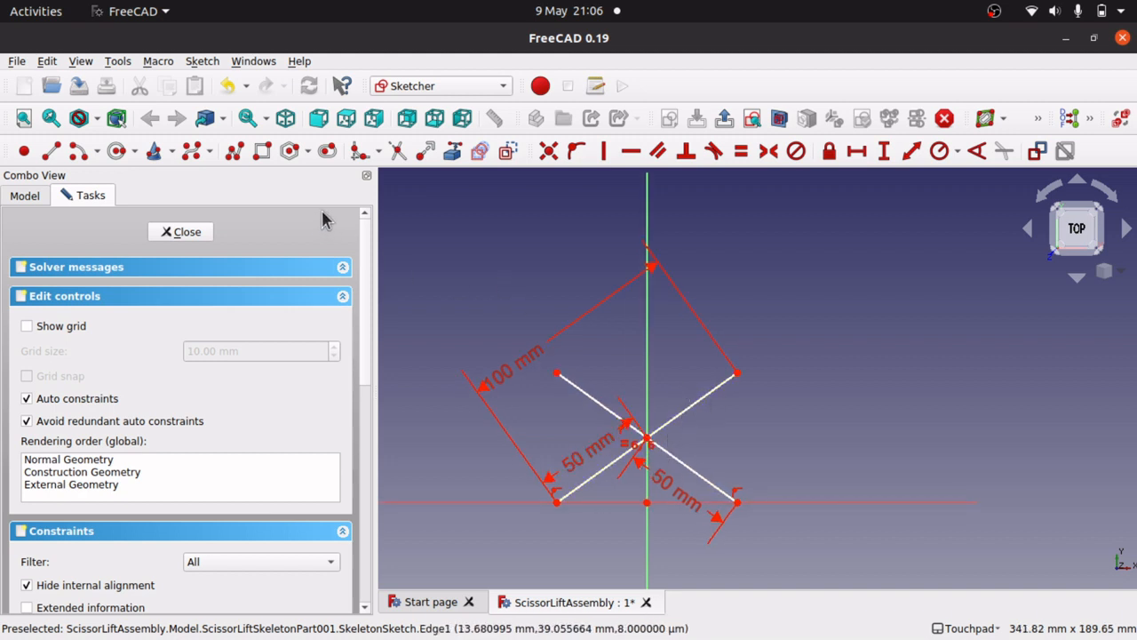
left_click(51, 151)
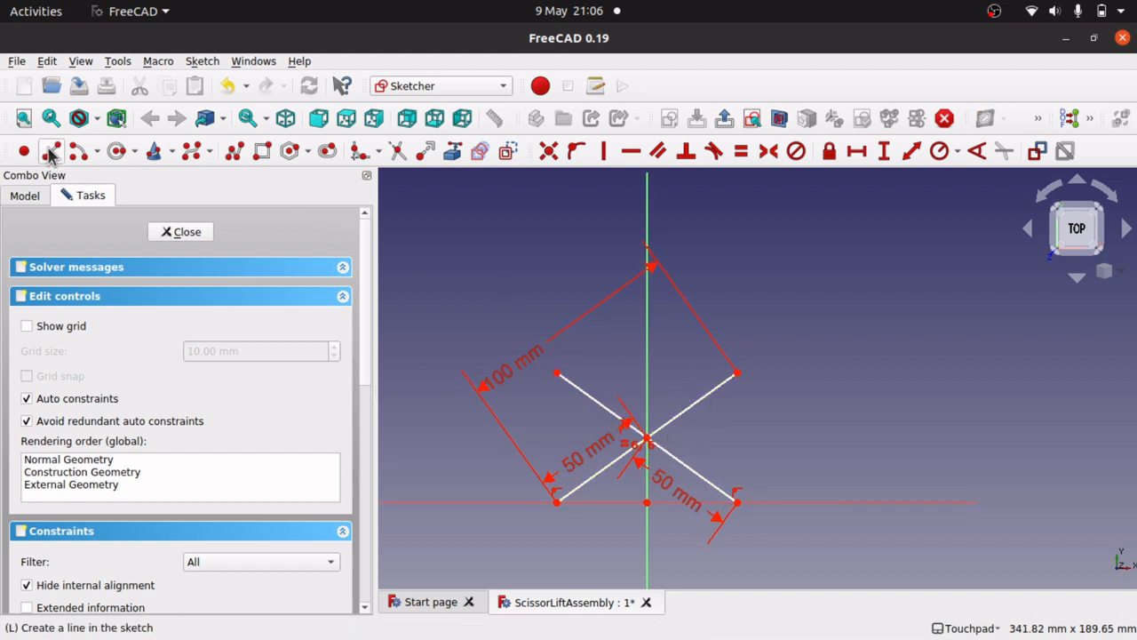
left_click(824, 433)
left_click(1007, 313)
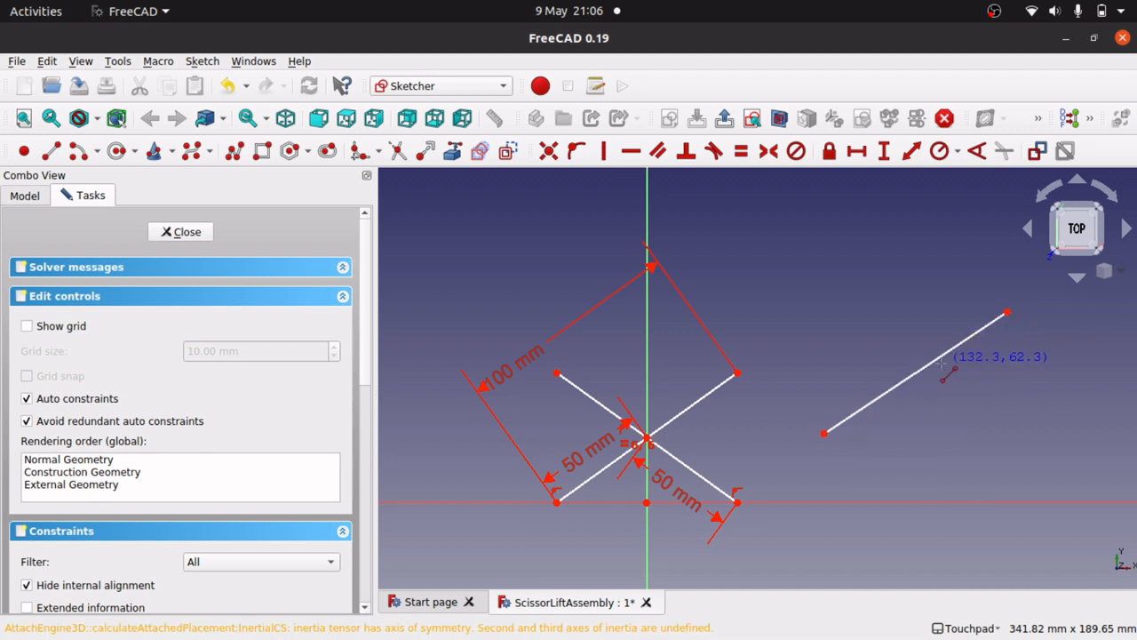
right_click(856, 342)
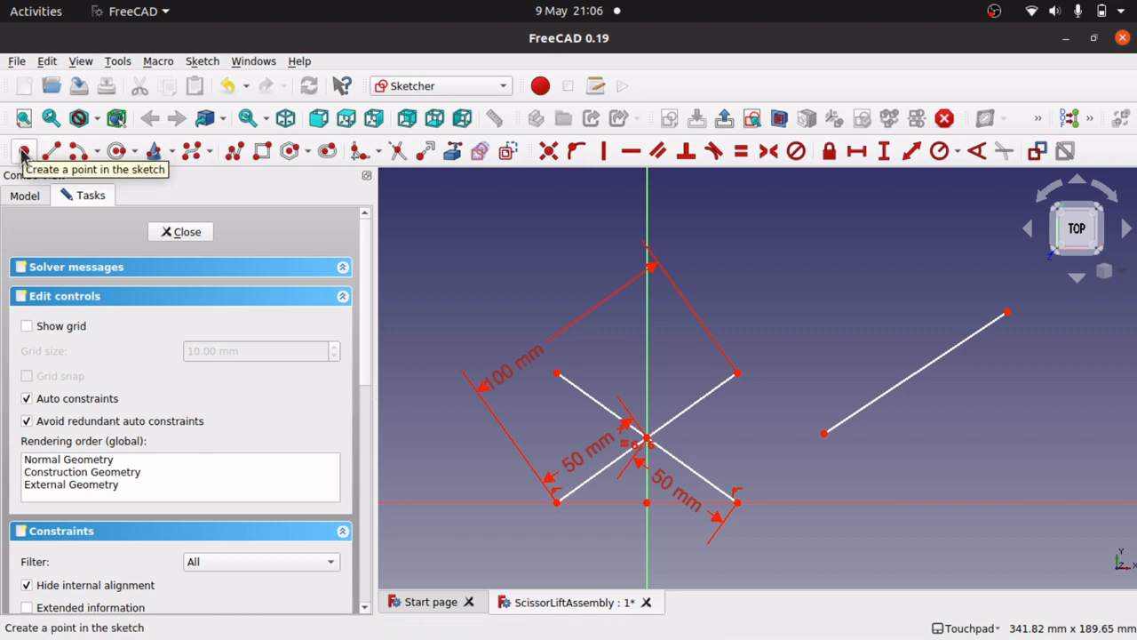
- Place a sketch point on the new line, near its middle
left_click(24, 153)
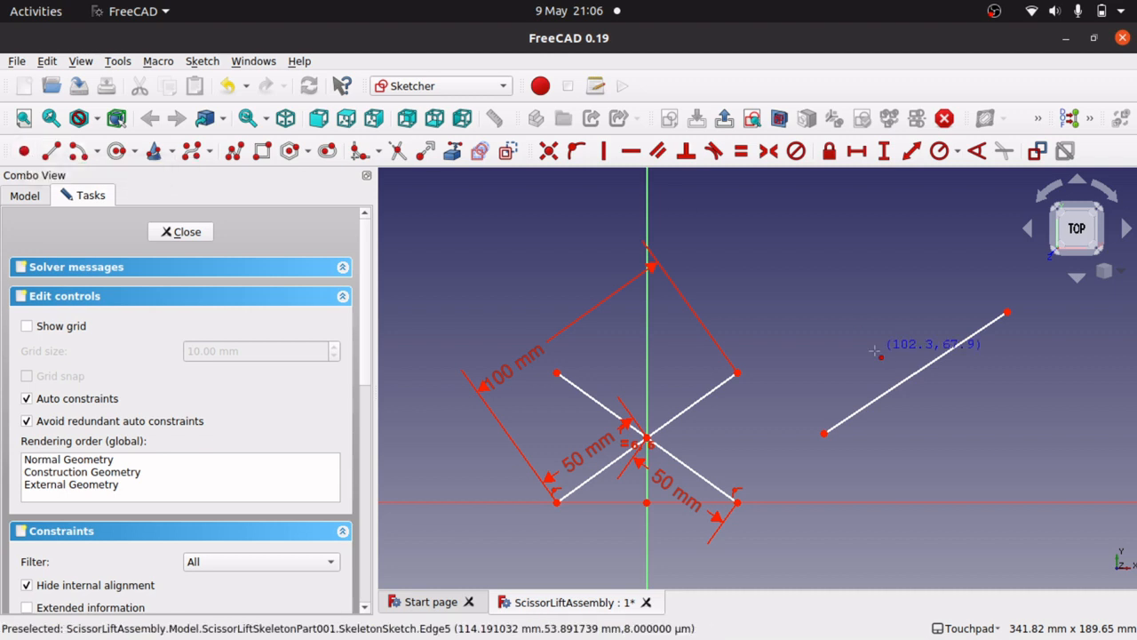
left_click(917, 373)
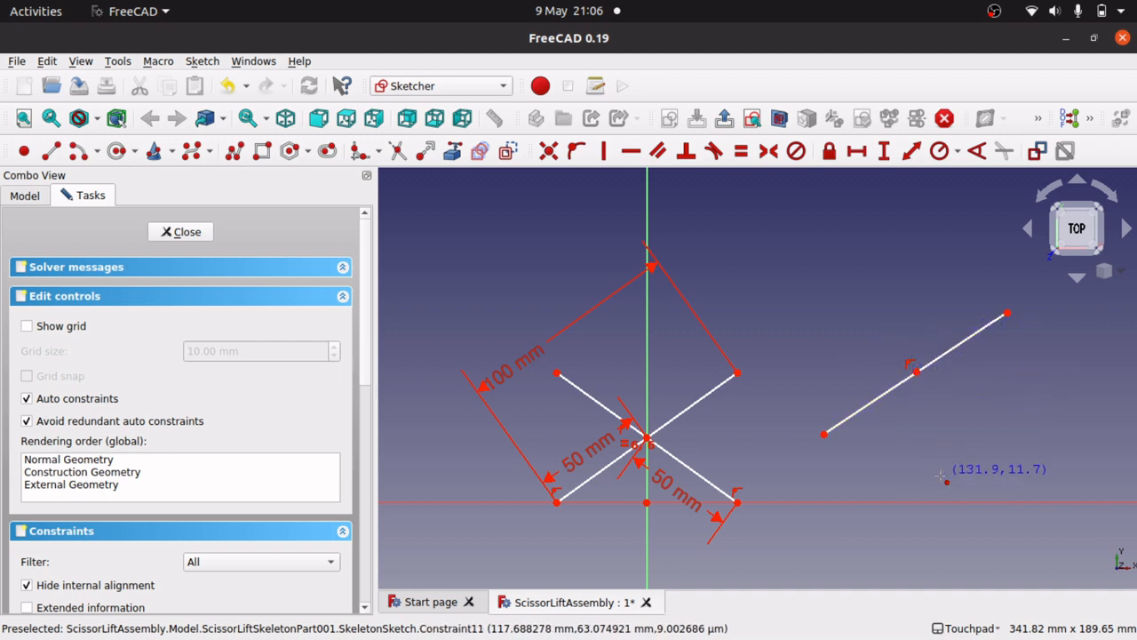
right_click(880, 419)
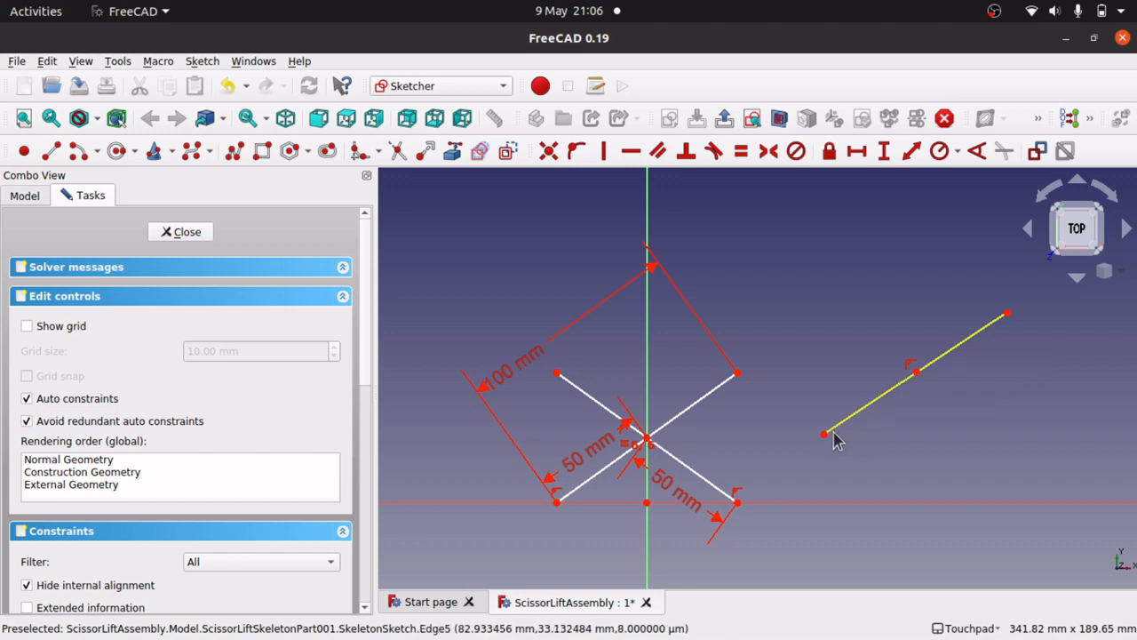
- Constrain the new line's length to 100 mm
left_click(835, 429)
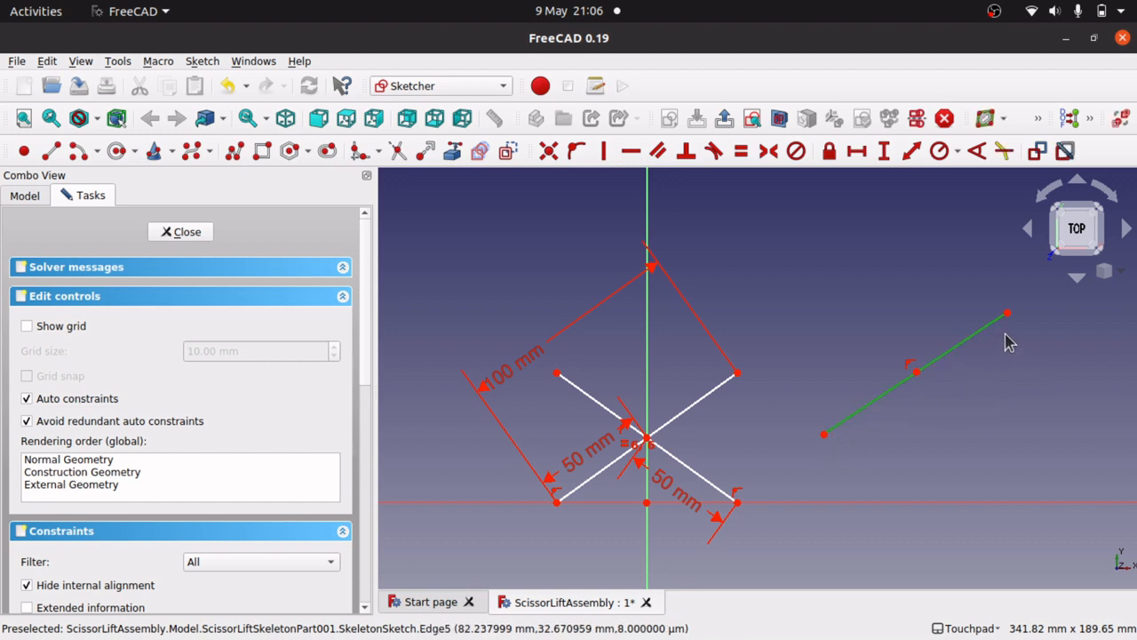
left_click(910, 151)
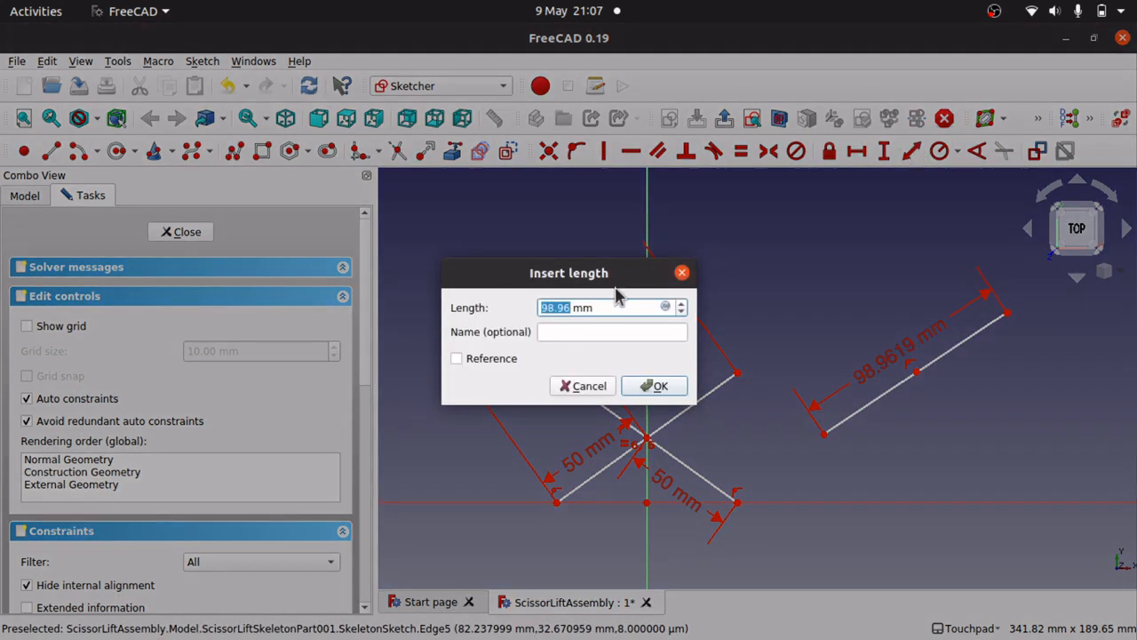
type("100")
key("Return")
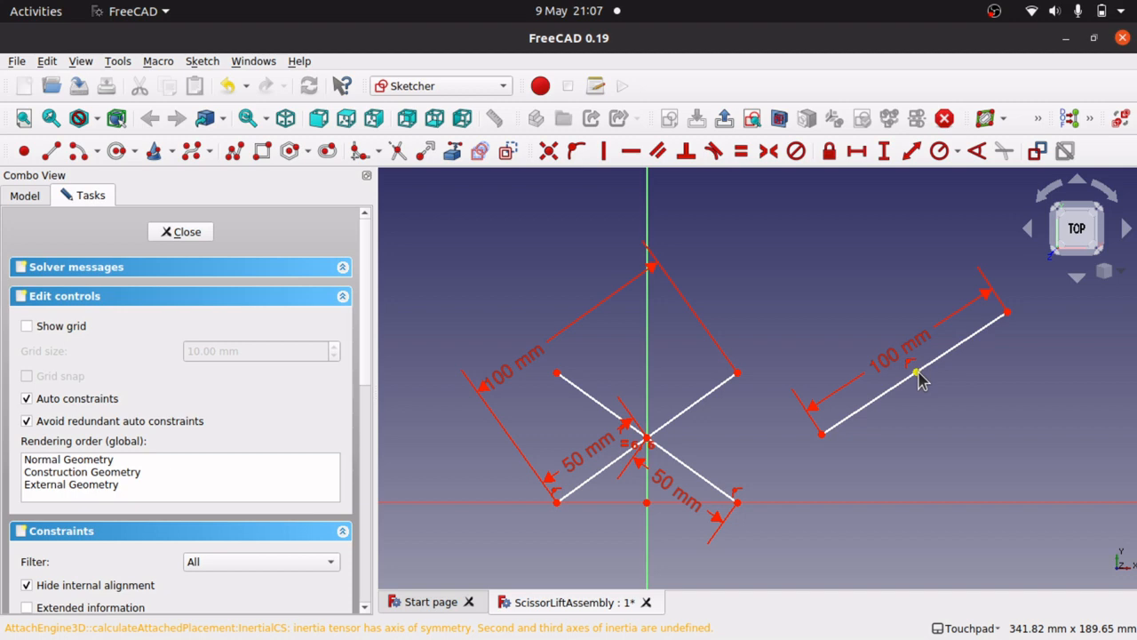
- Try a symmetry constraint of the new line's endpoints about its middle point, test it by moving the lower end, and undo it
left_click(820, 435)
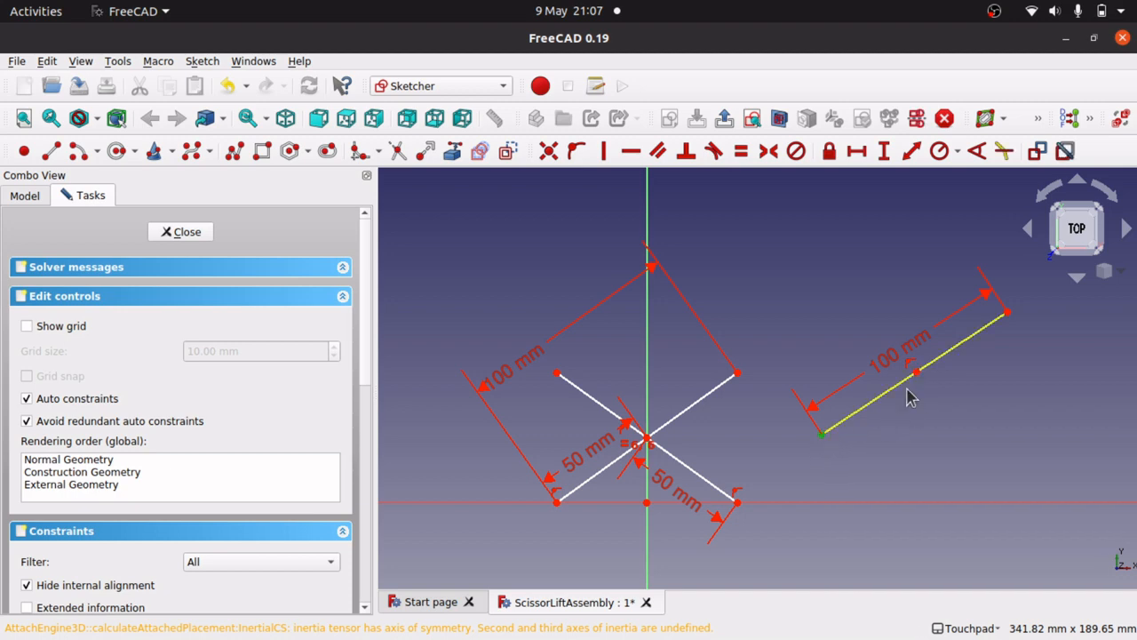
left_click(1007, 315)
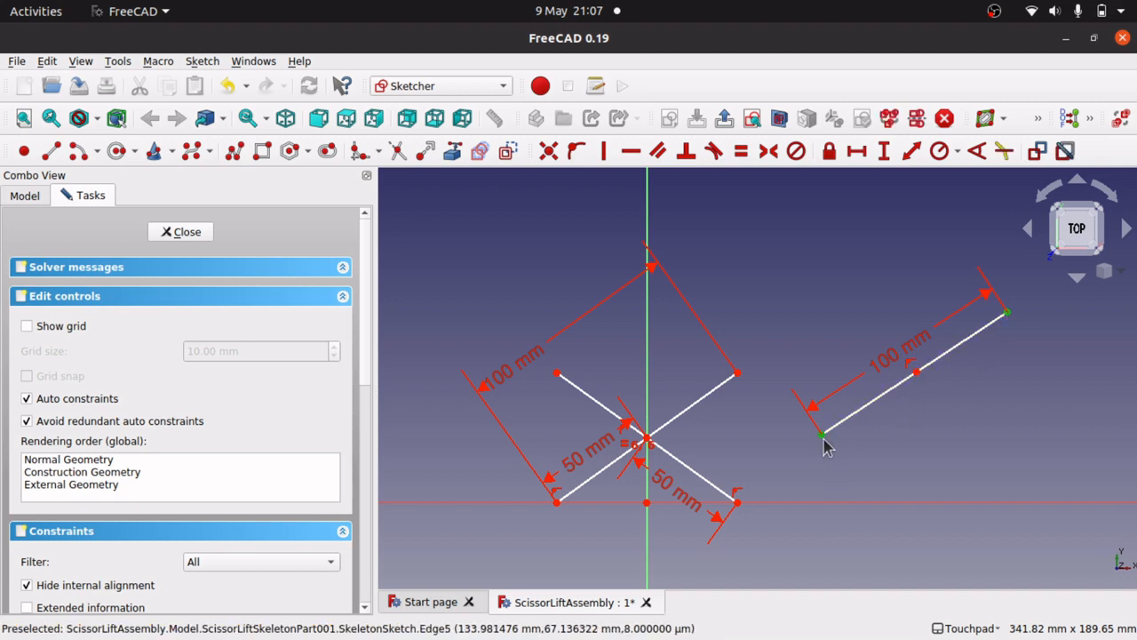
left_click(917, 373)
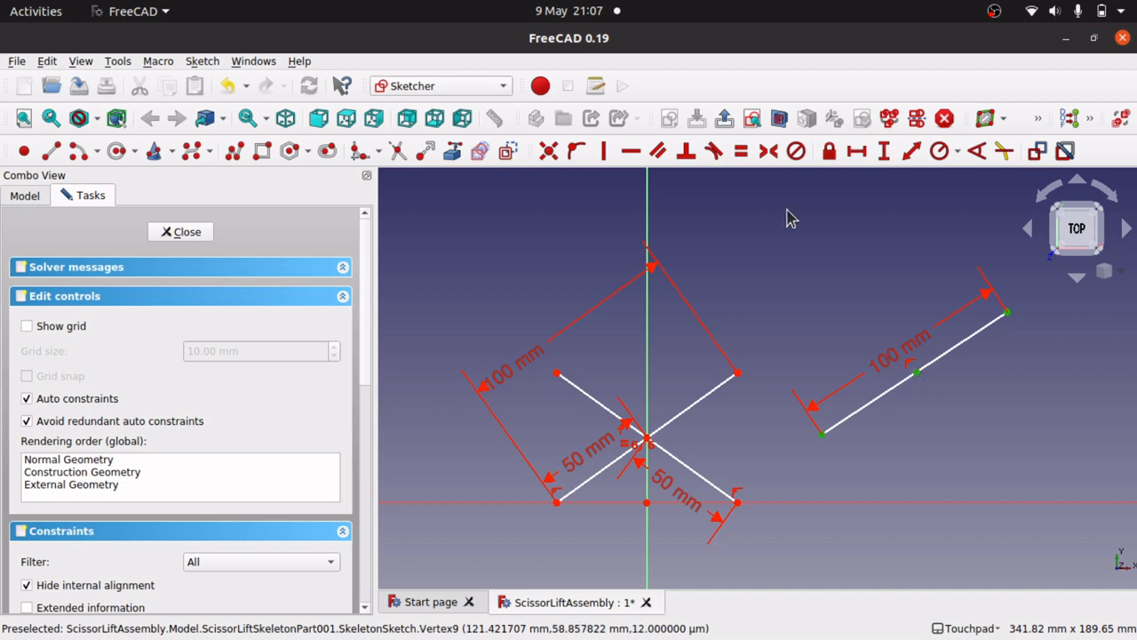
left_click(770, 151)
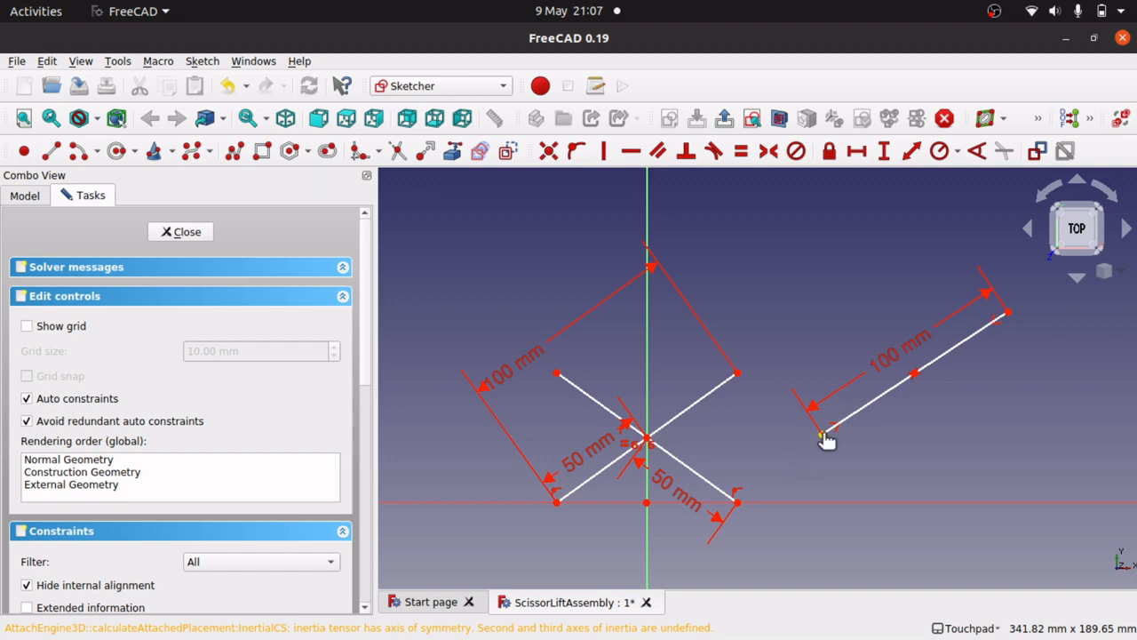
mouse_move(824, 437)
left_mouse_down()
mouse_move(919, 473)
mouse_move(756, 454)
mouse_move(777, 455)
left_mouse_up()
scroll(876, 402, "up", 5)
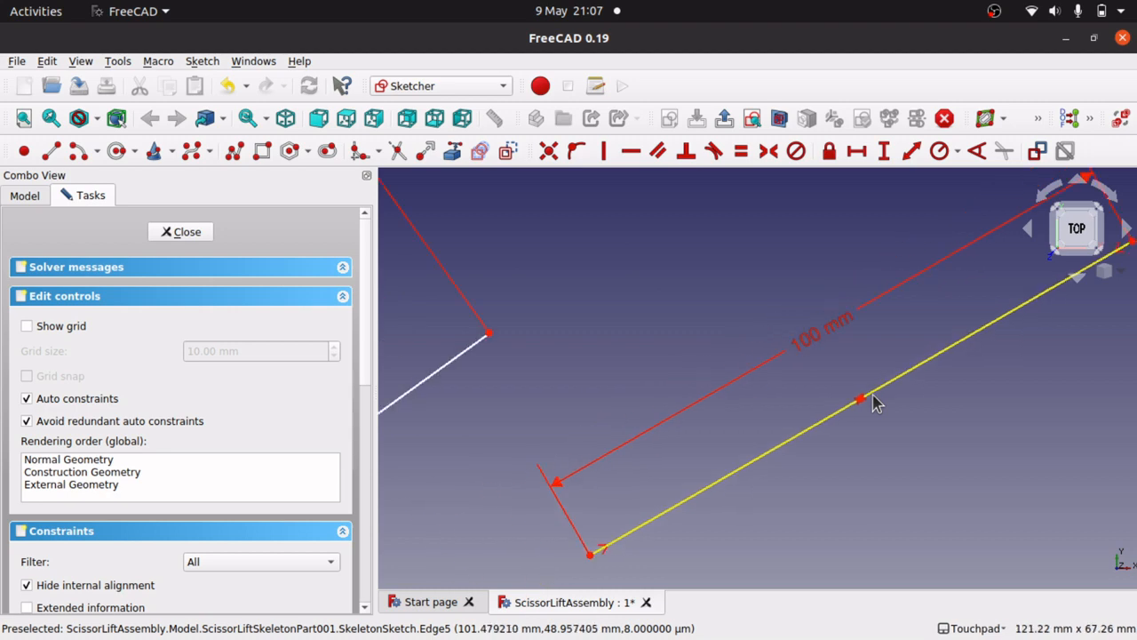
scroll(876, 401, "down", 5)
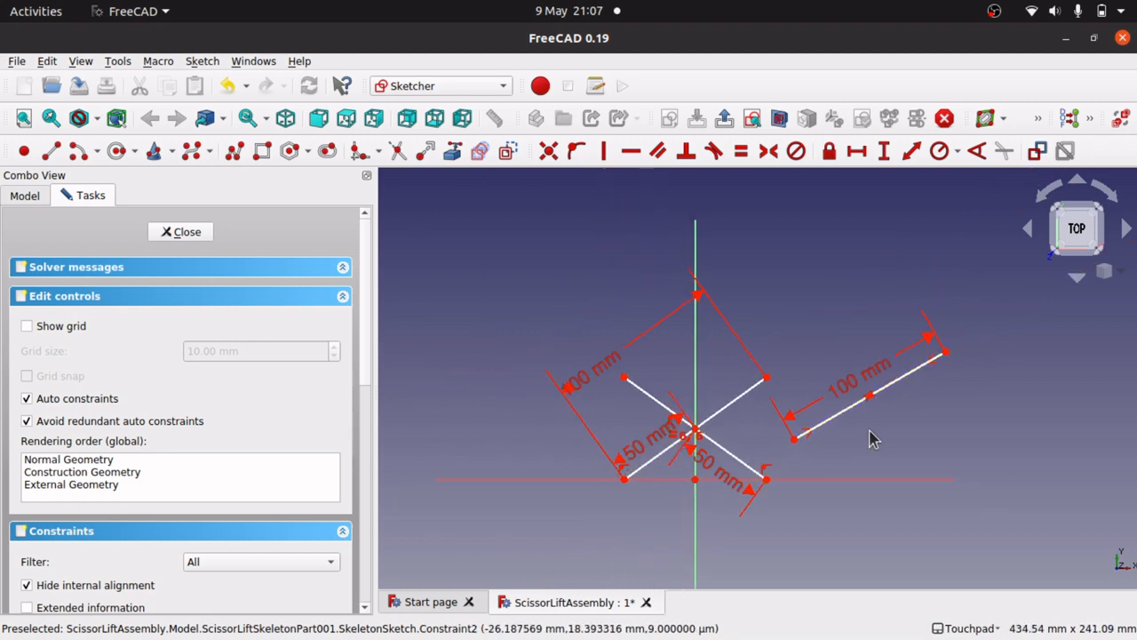
key("ctrl+z")
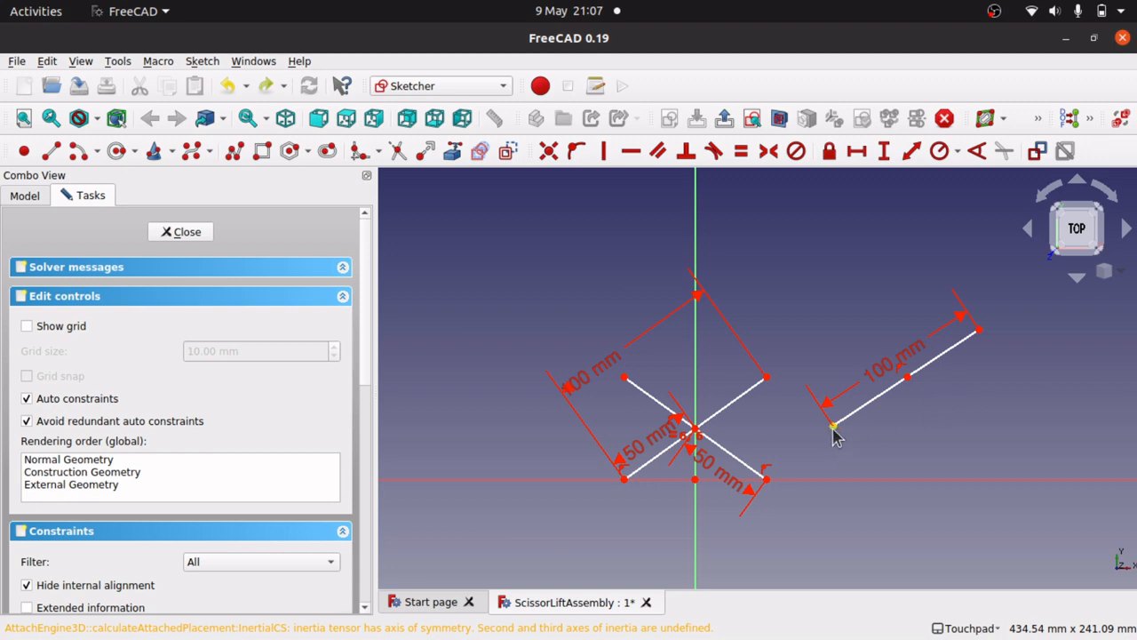
- Constrain the distance from the separate line's lower endpoint to its middle point to 50 mm
left_click(835, 429)
left_click(907, 378)
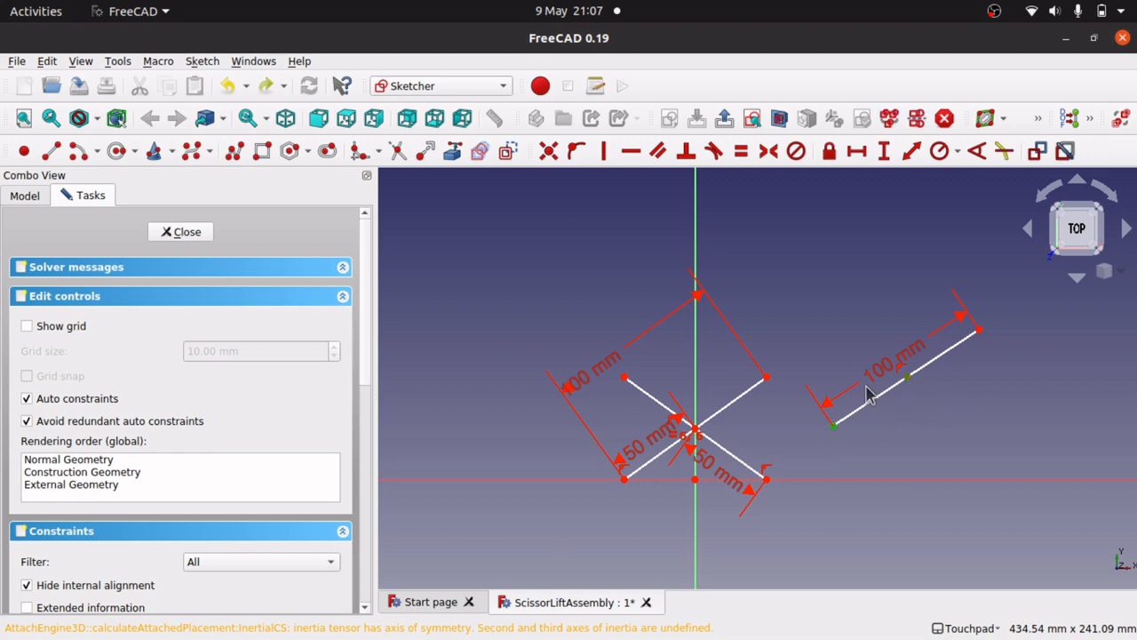
left_click(909, 153)
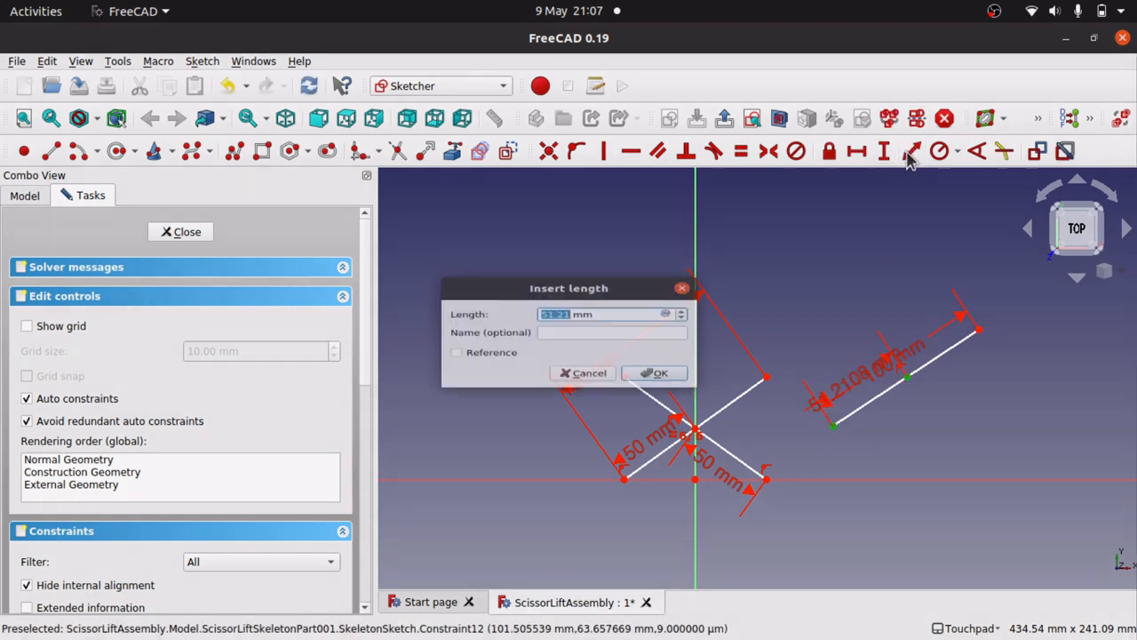
type("5")
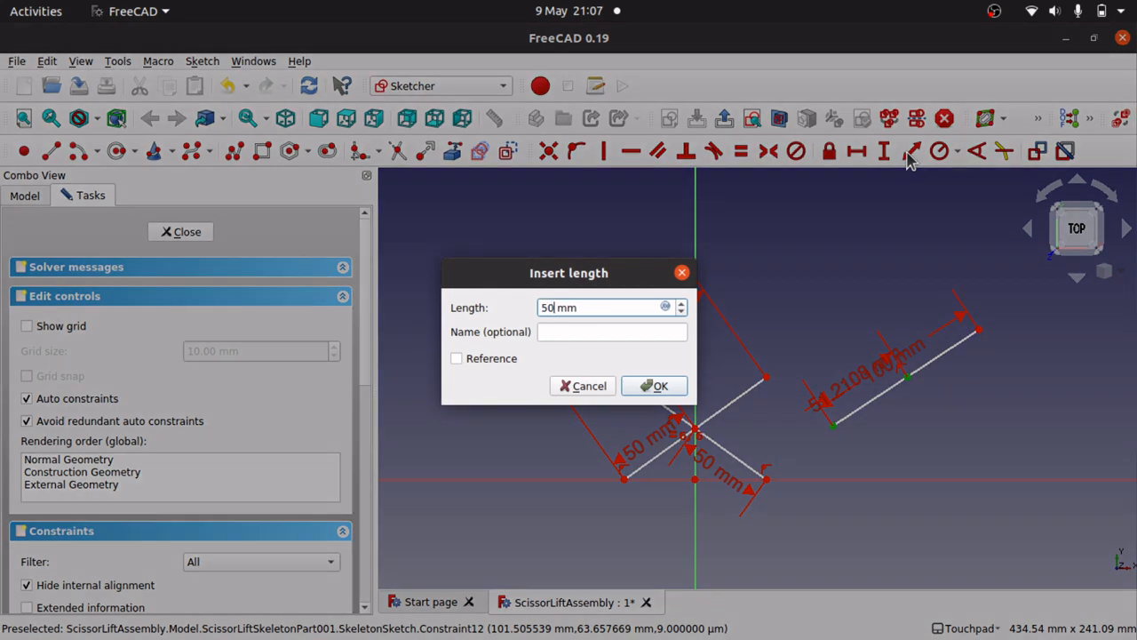
key("Return")
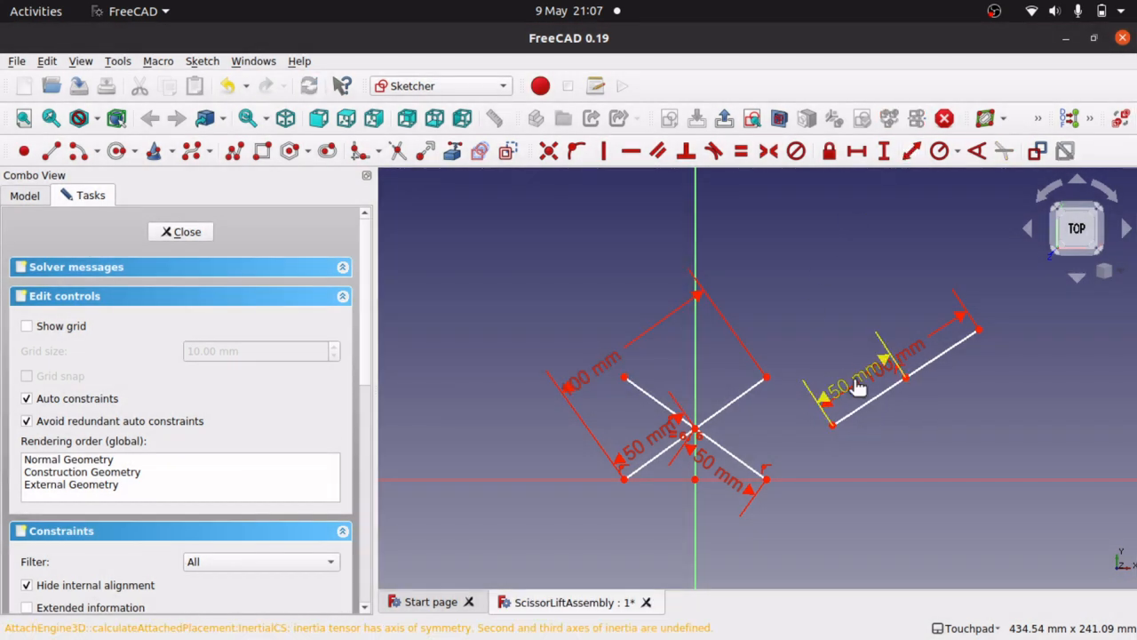
double_click(857, 387)
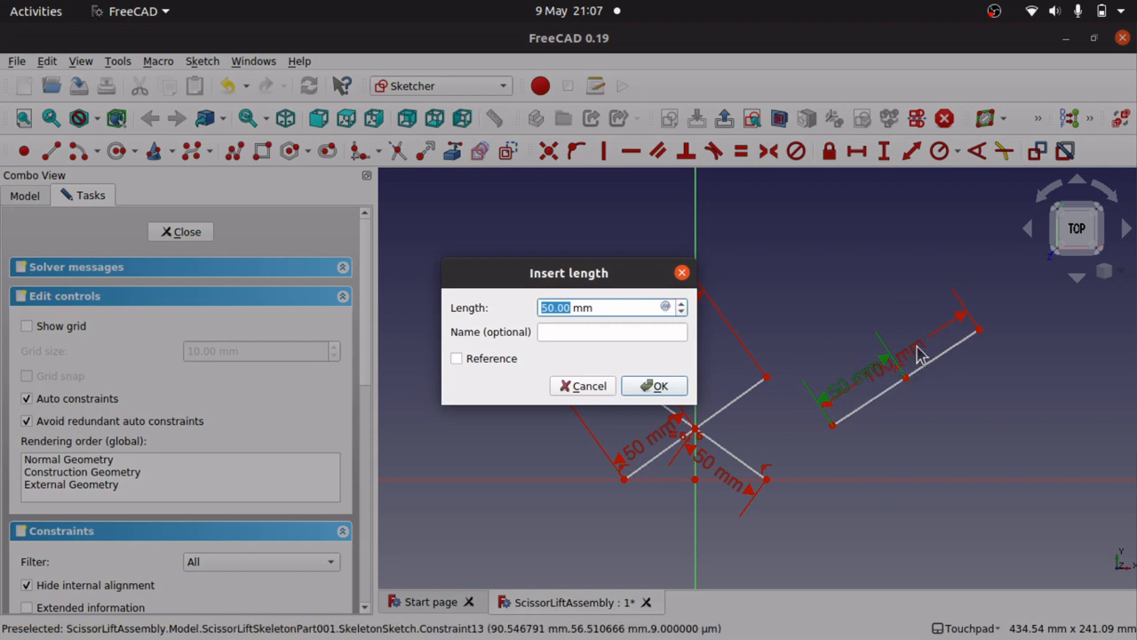
left_click(600, 387)
- Name the separate line's 100 mm length constraint "armlength"
double_click(911, 364)
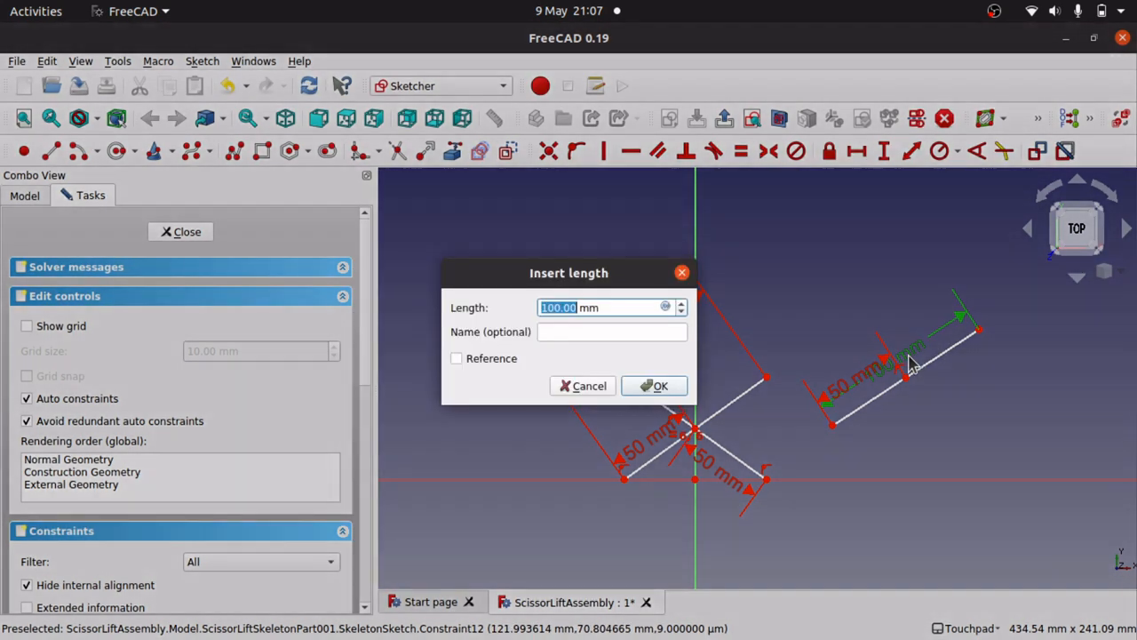
left_click(597, 331)
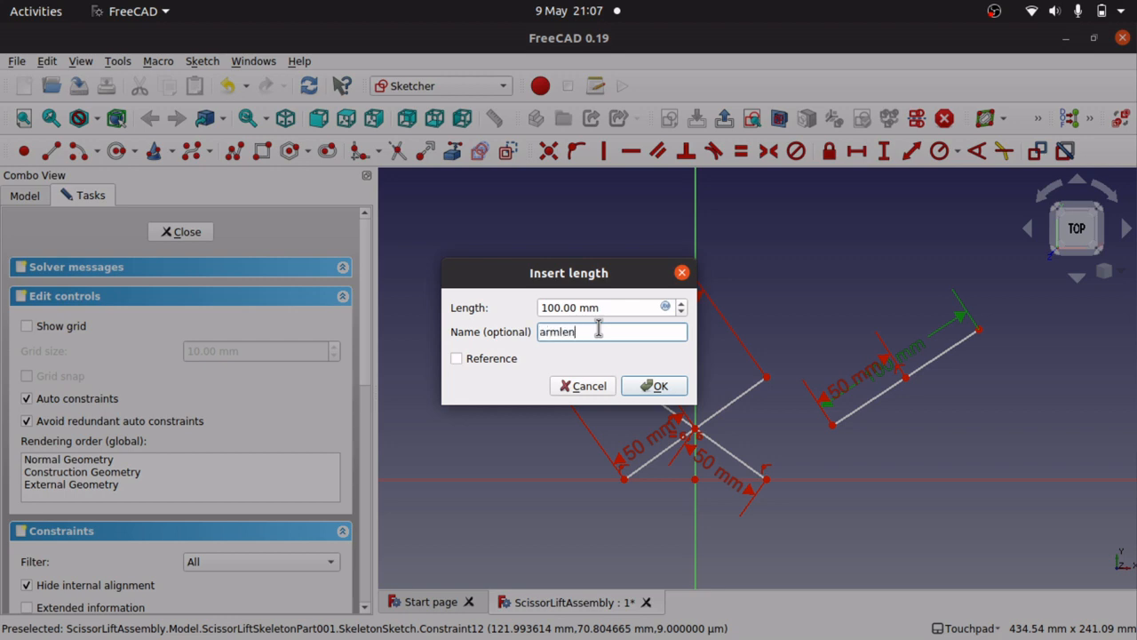
key("Return")
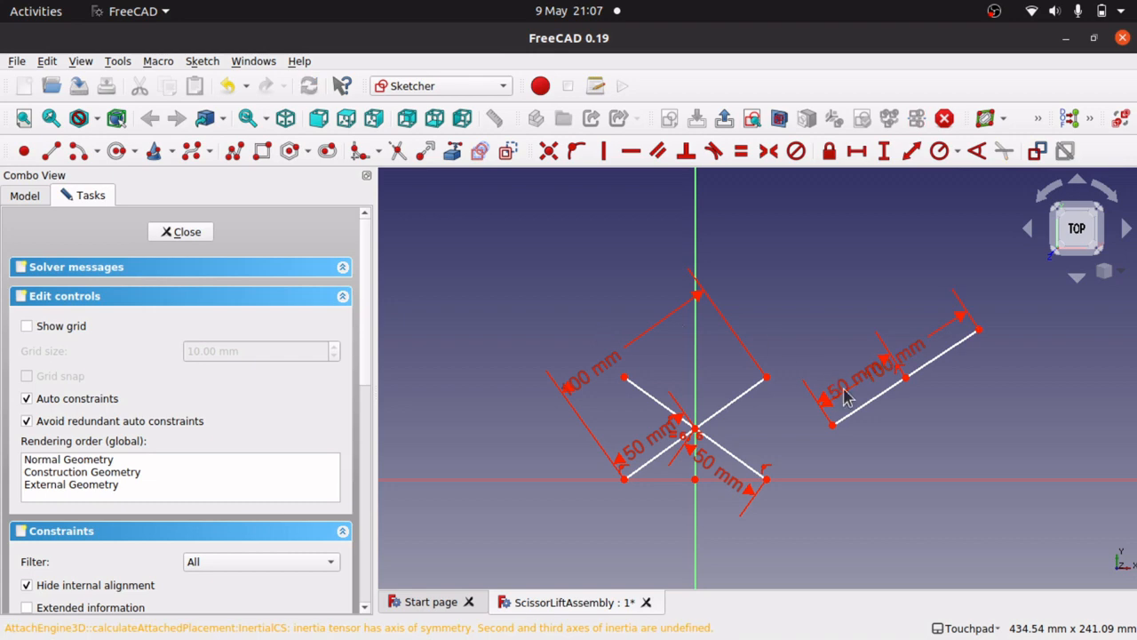
- Drive the separate line's 50 mm constraint with the formula Constraints.armlength/2 and move its 100 mm dimension farther from the line
double_click(853, 388)
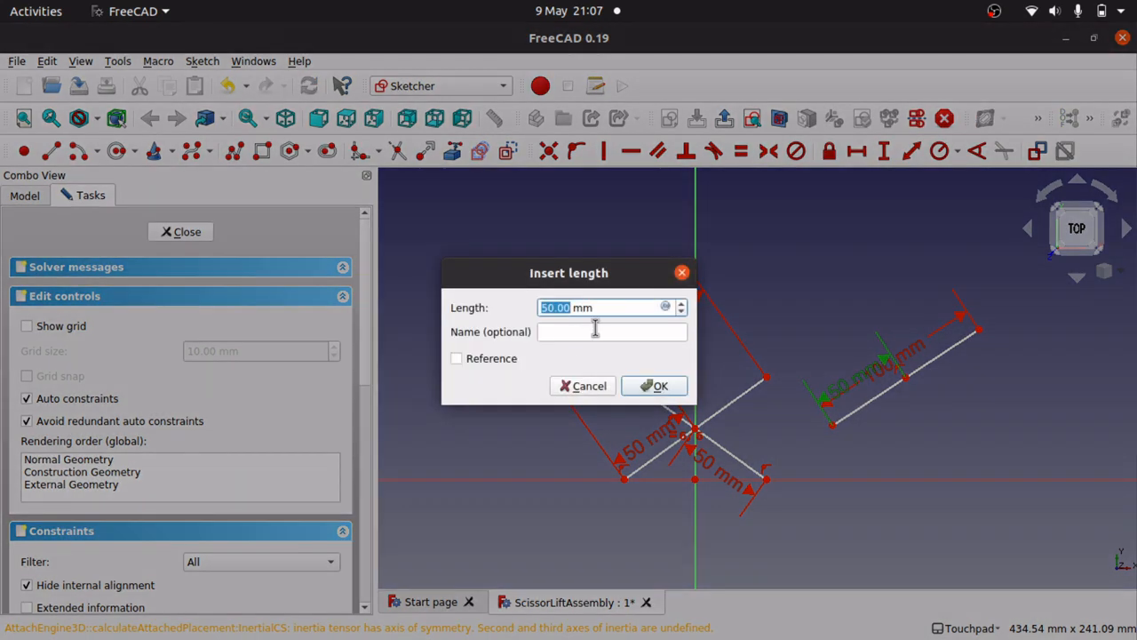
left_click(668, 306)
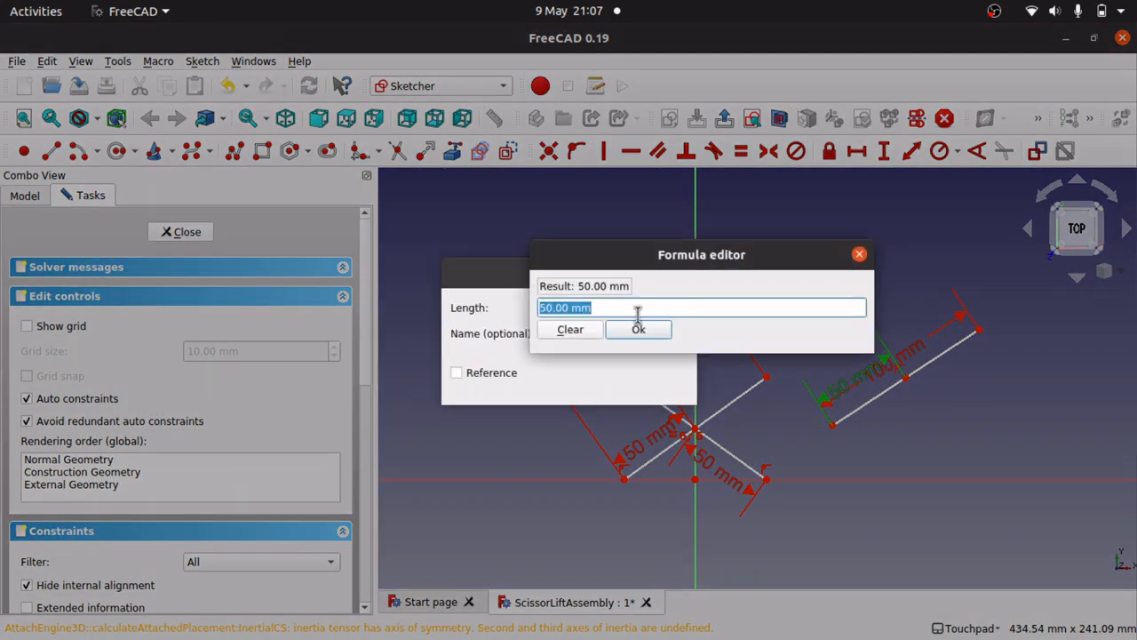
type("s")
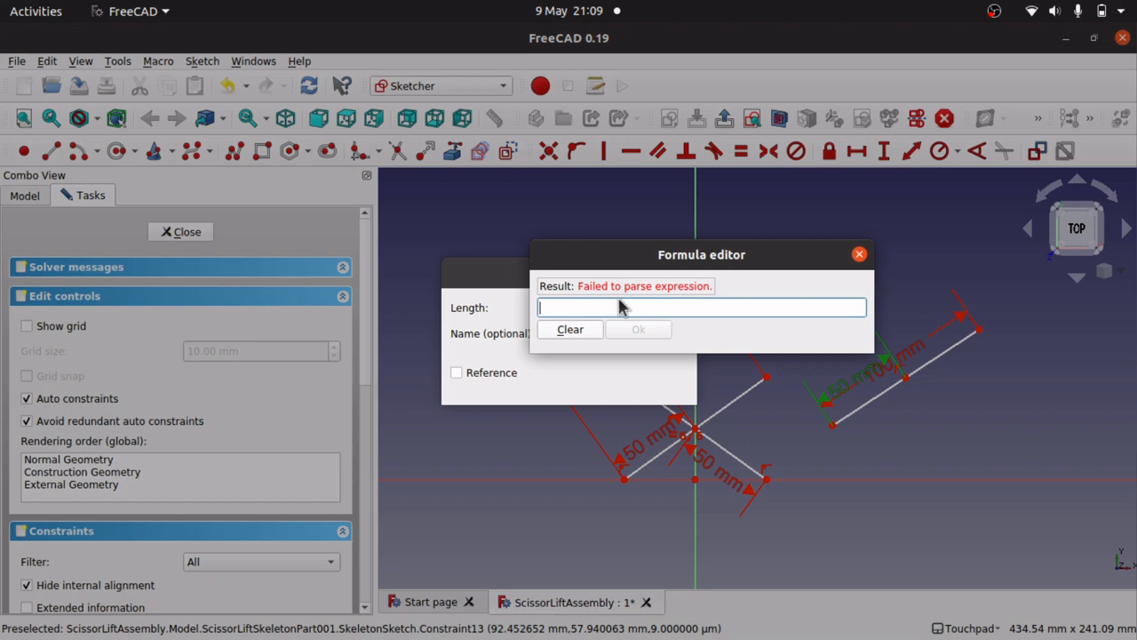
type("constr")
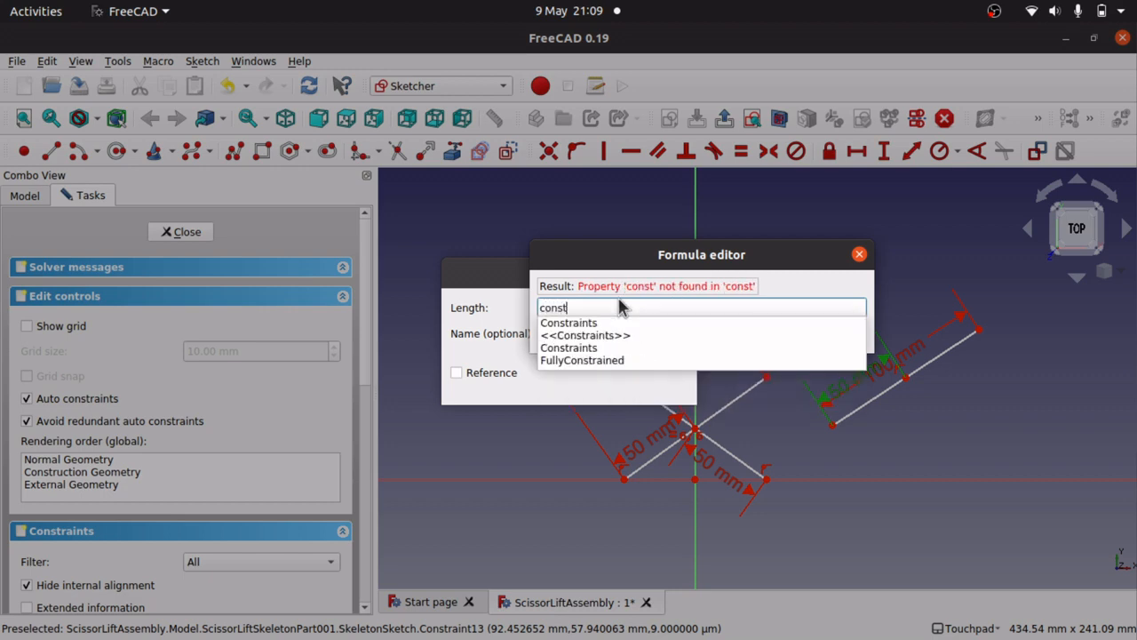
left_click(600, 324)
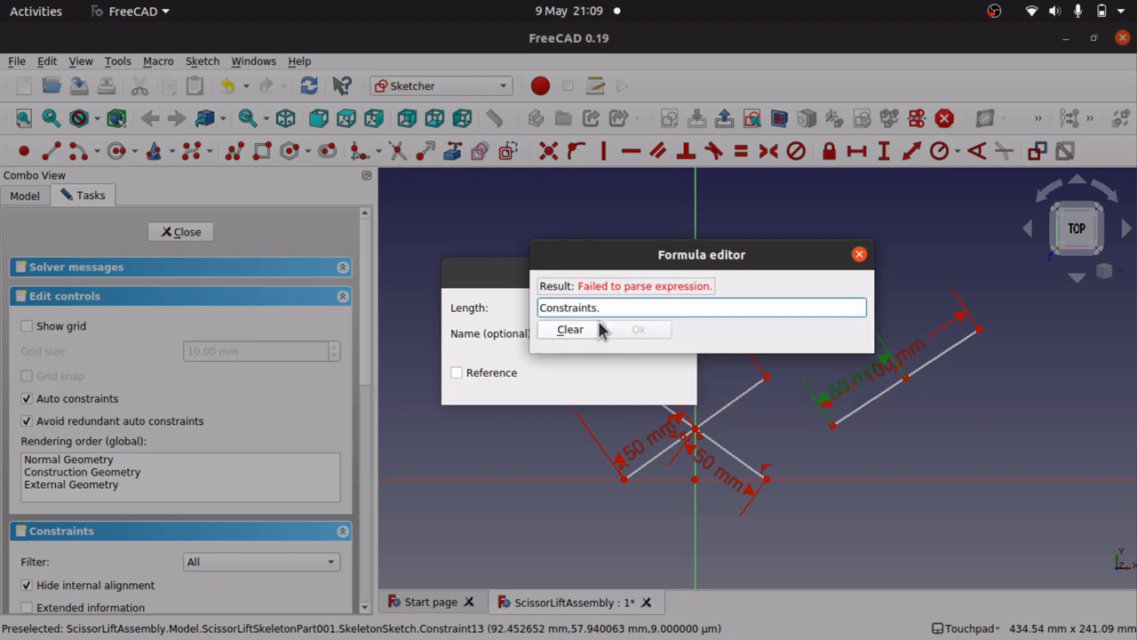
key("BackSpace")
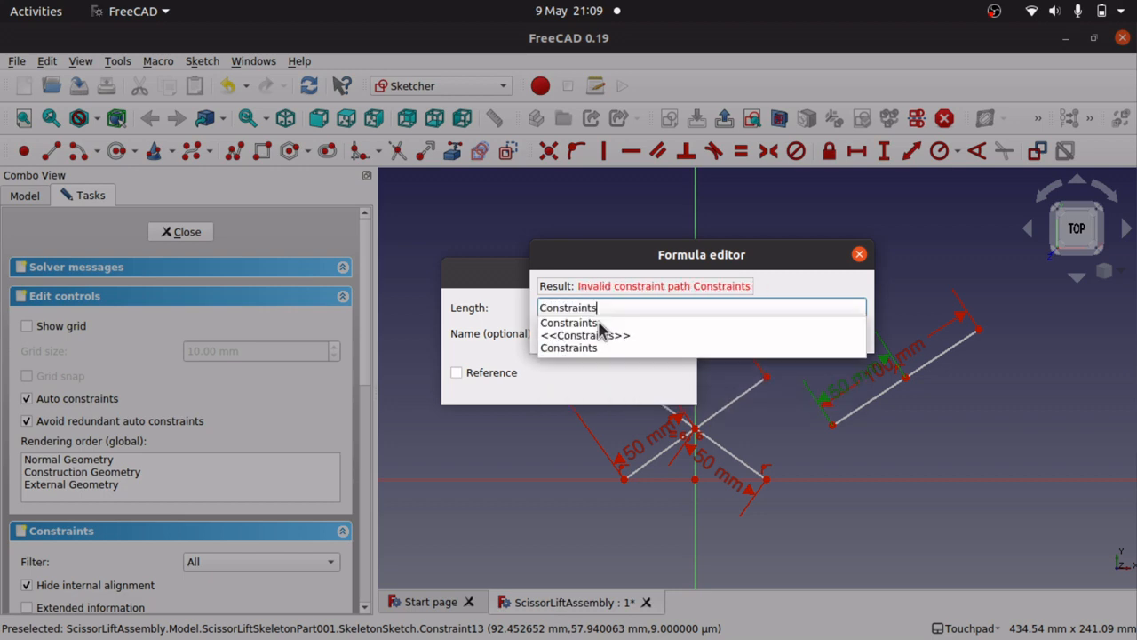
type(".armle")
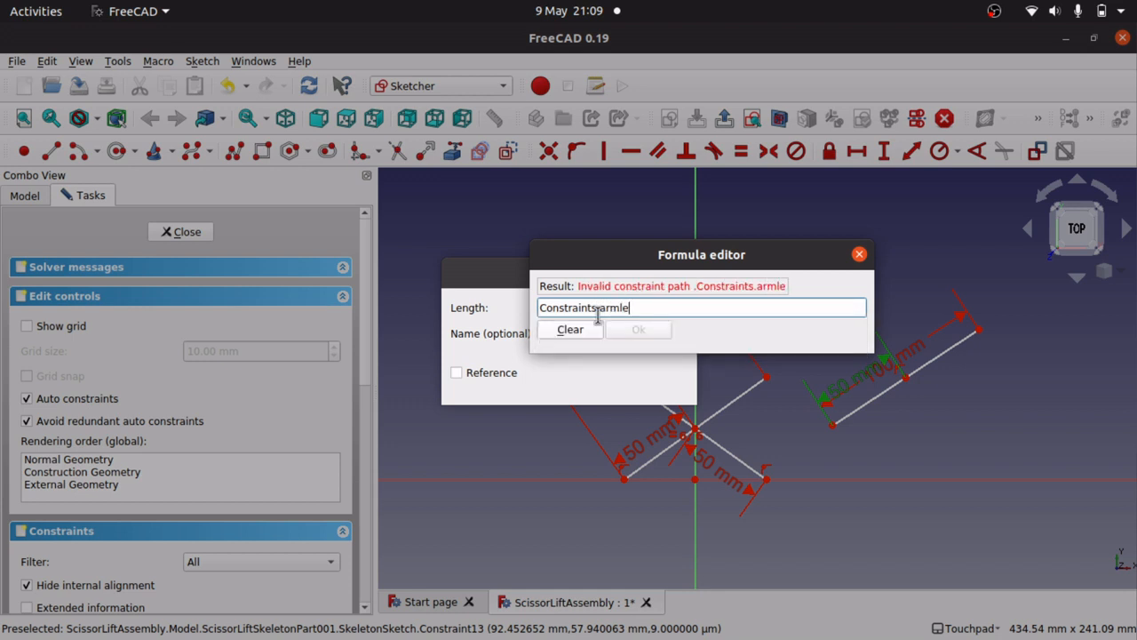
type("ngth")
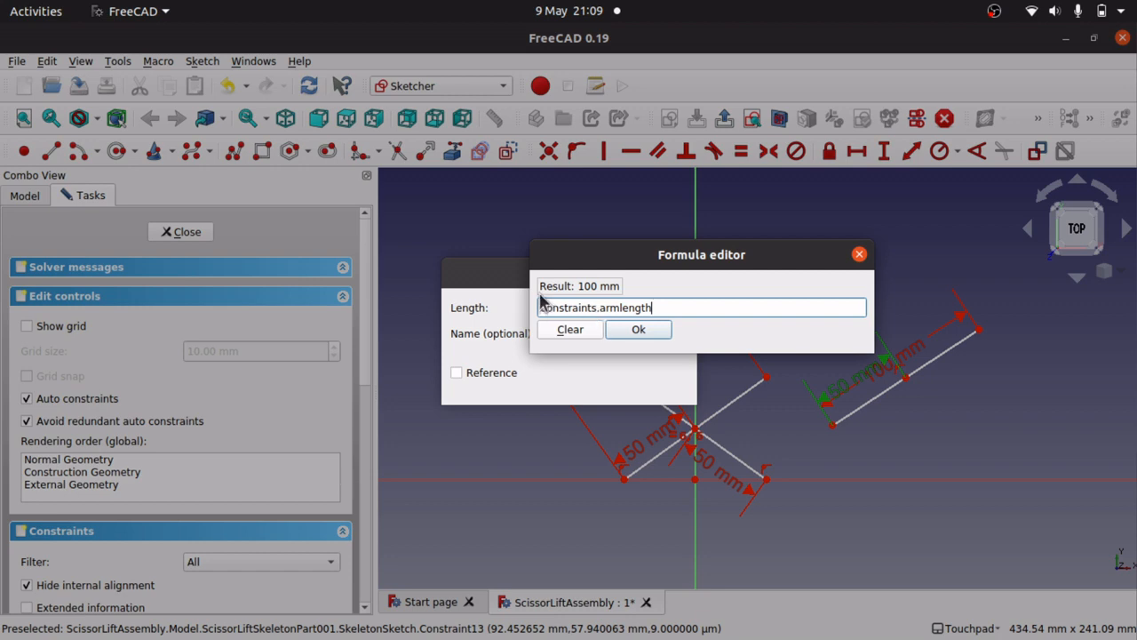
type("/")
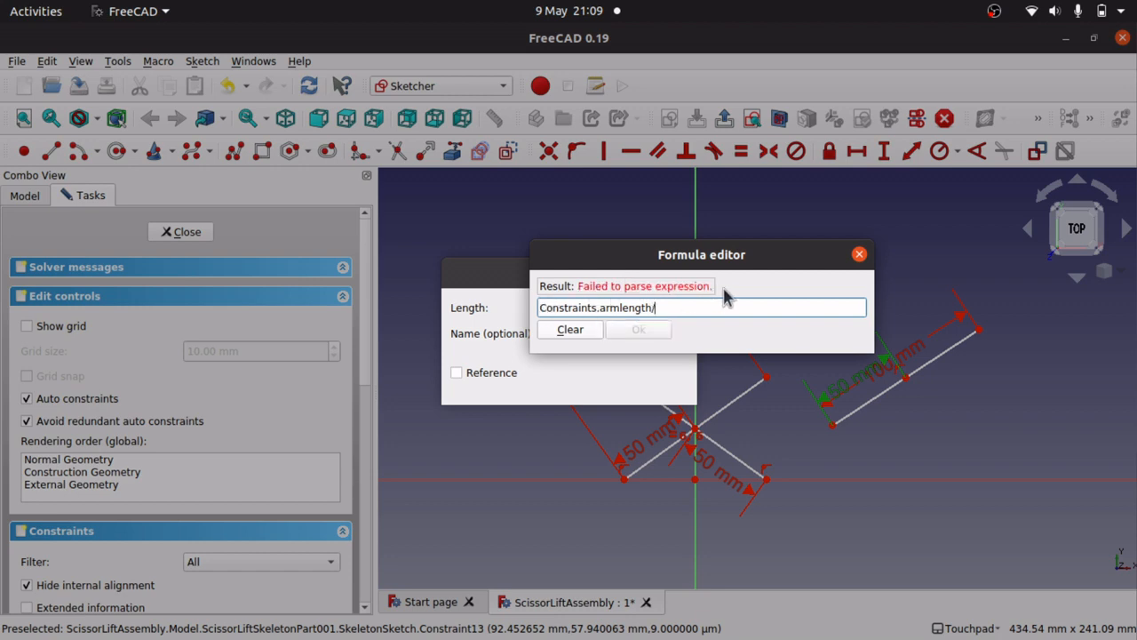
type("2")
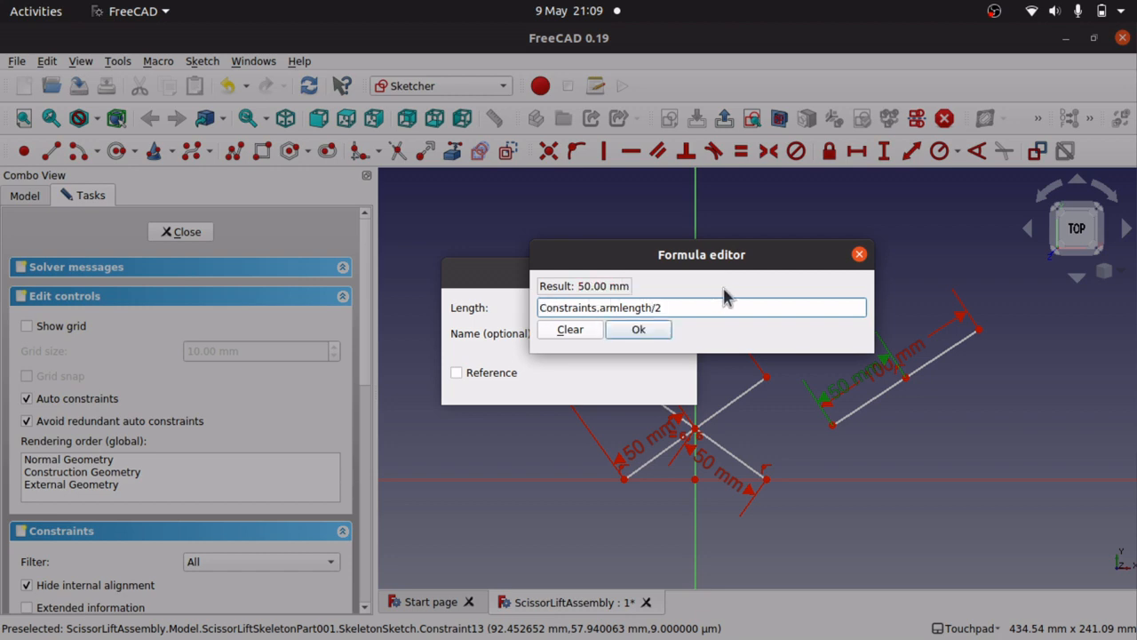
left_click(654, 330)
left_click(654, 388)
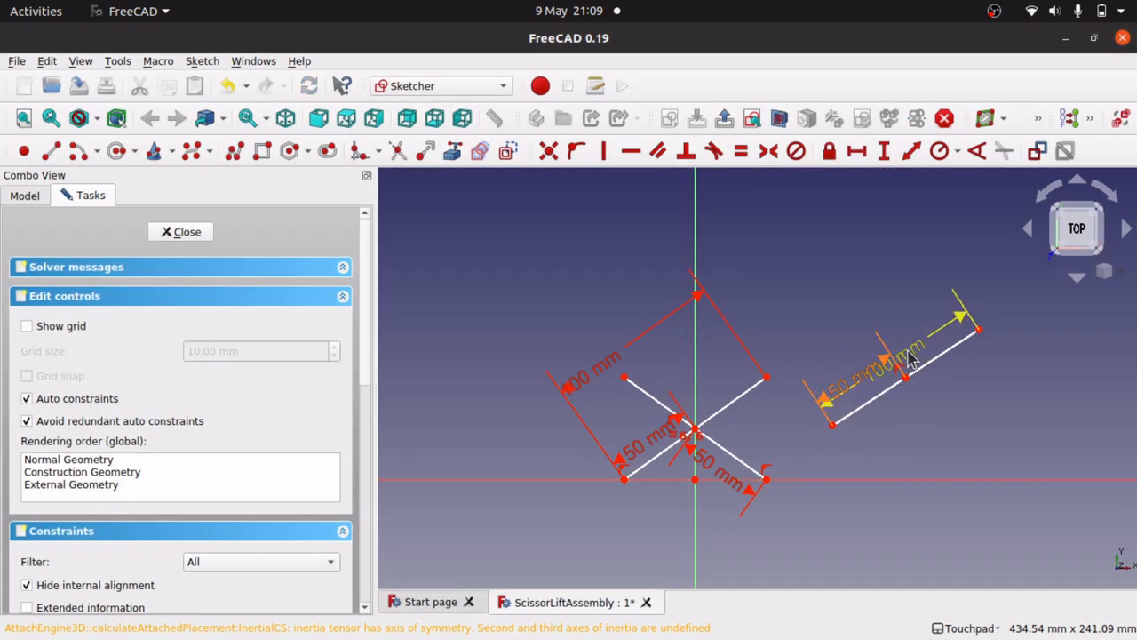
left_click_drag(907, 357, 862, 299)
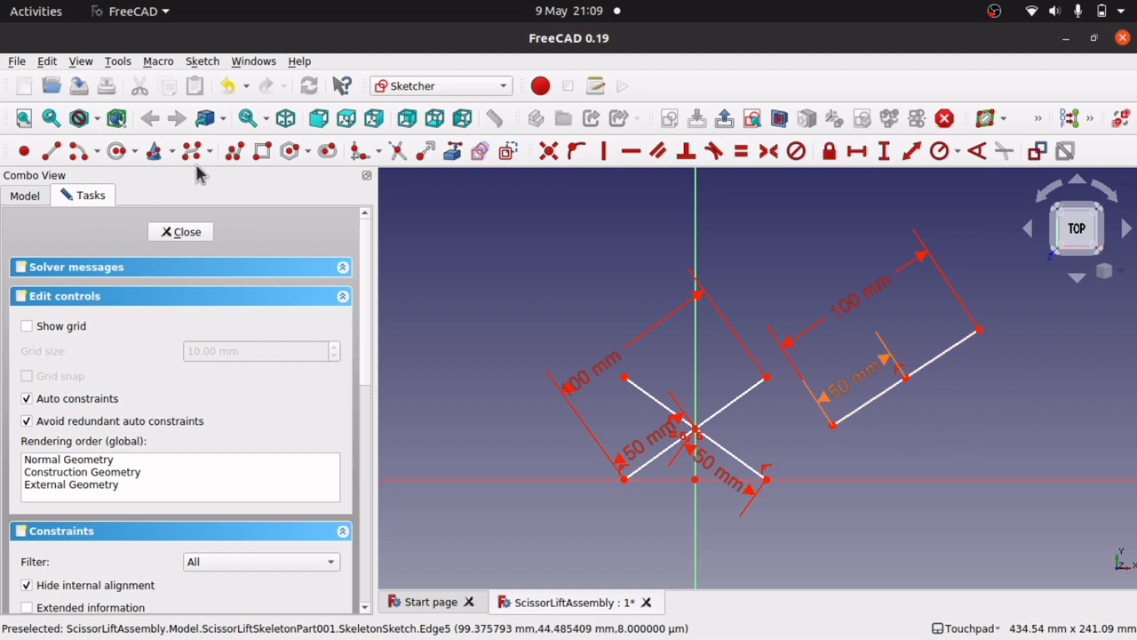
- Draw an upward-sloping two-segment polyline starting on the horizontal axis, below and to the right of the separate 100 mm line
left_click(234, 153)
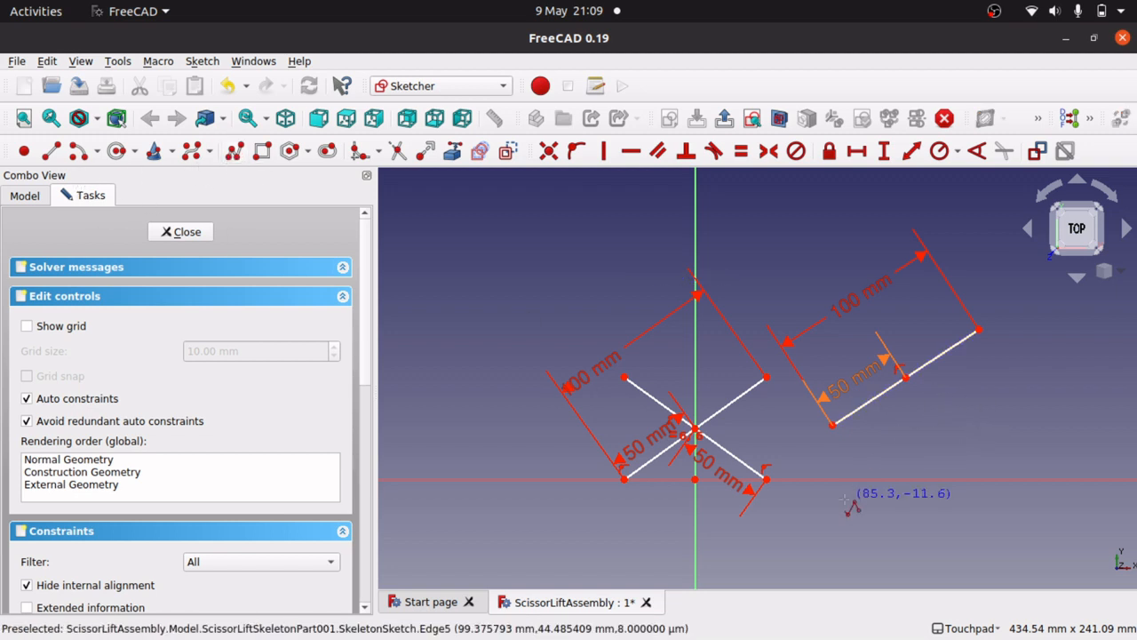
left_click(870, 478)
left_click(969, 433)
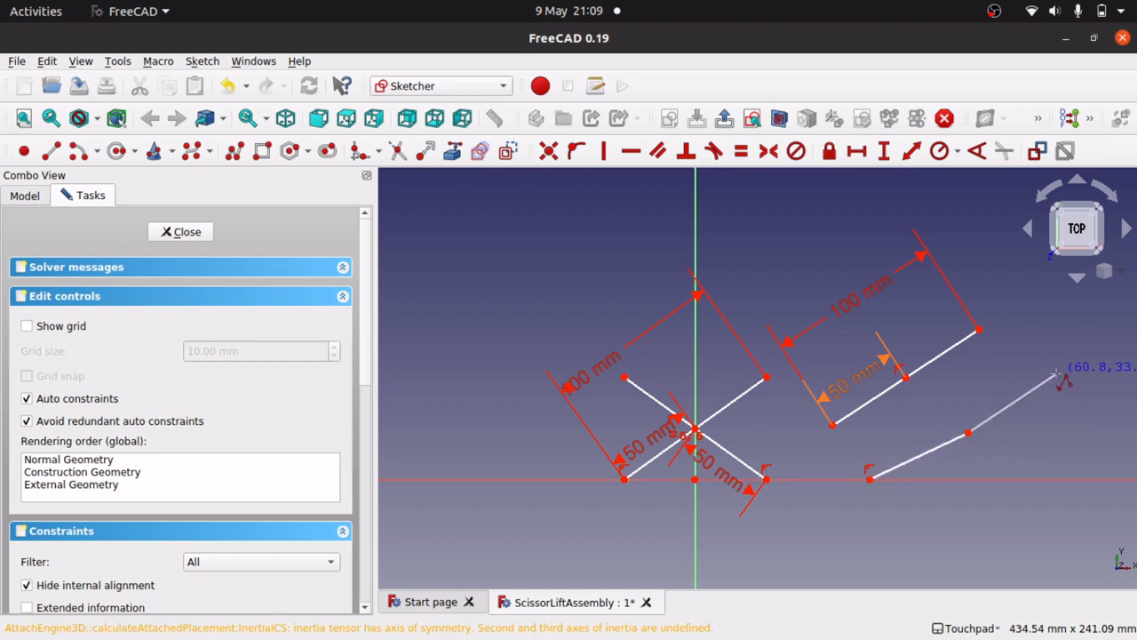
left_click(1057, 374)
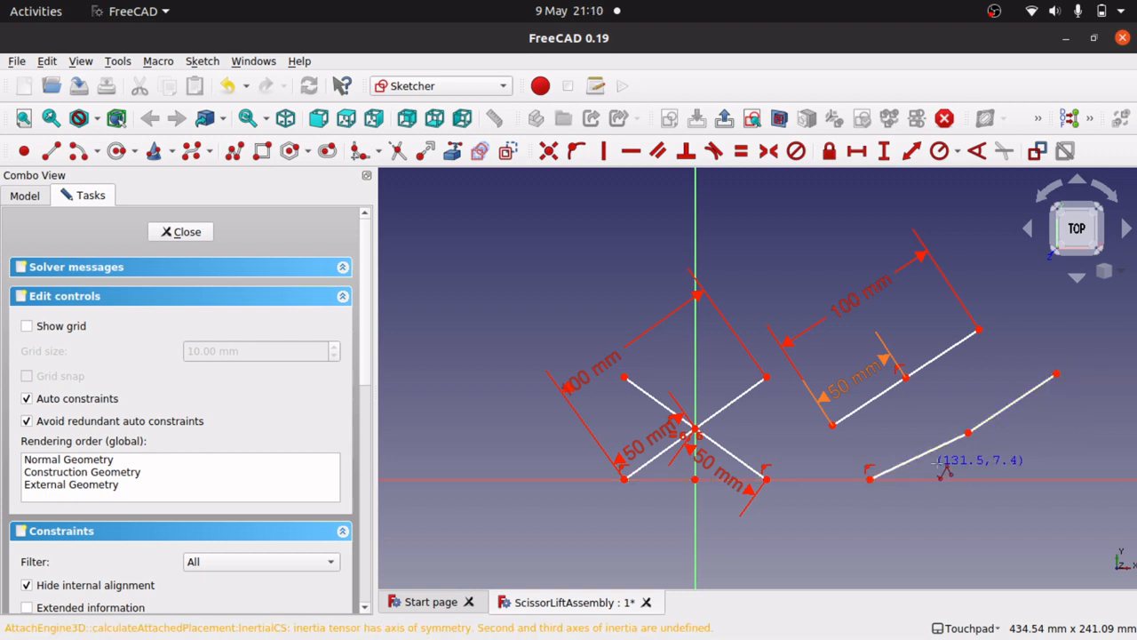
right_click(920, 457)
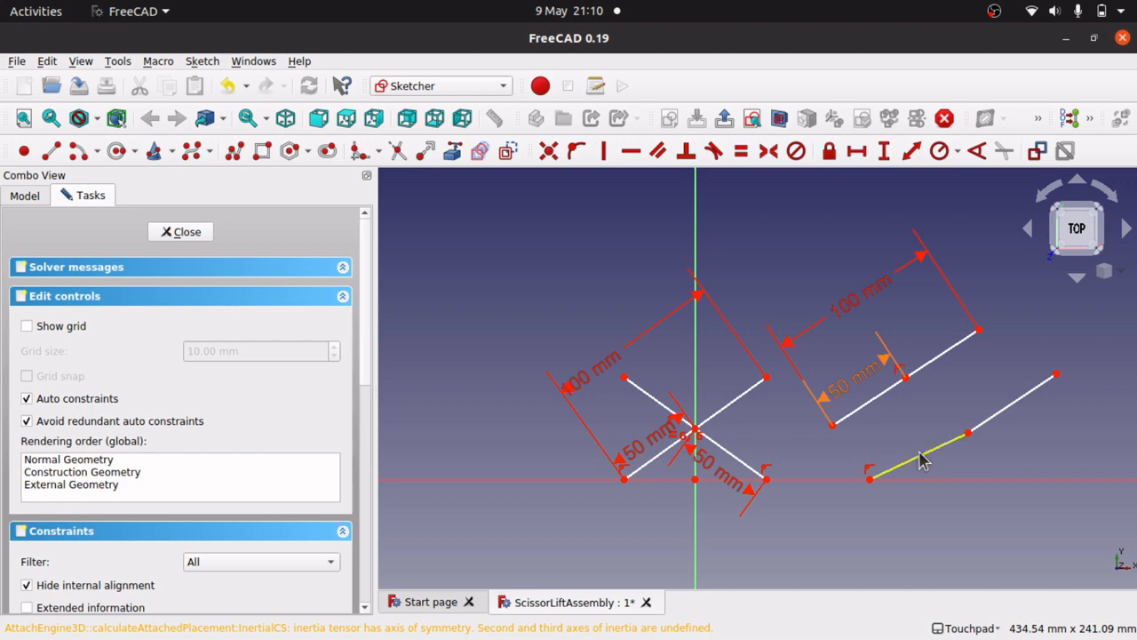
- Constrain the polyline's two segments to equal length
left_click(919, 457)
left_click(1015, 410)
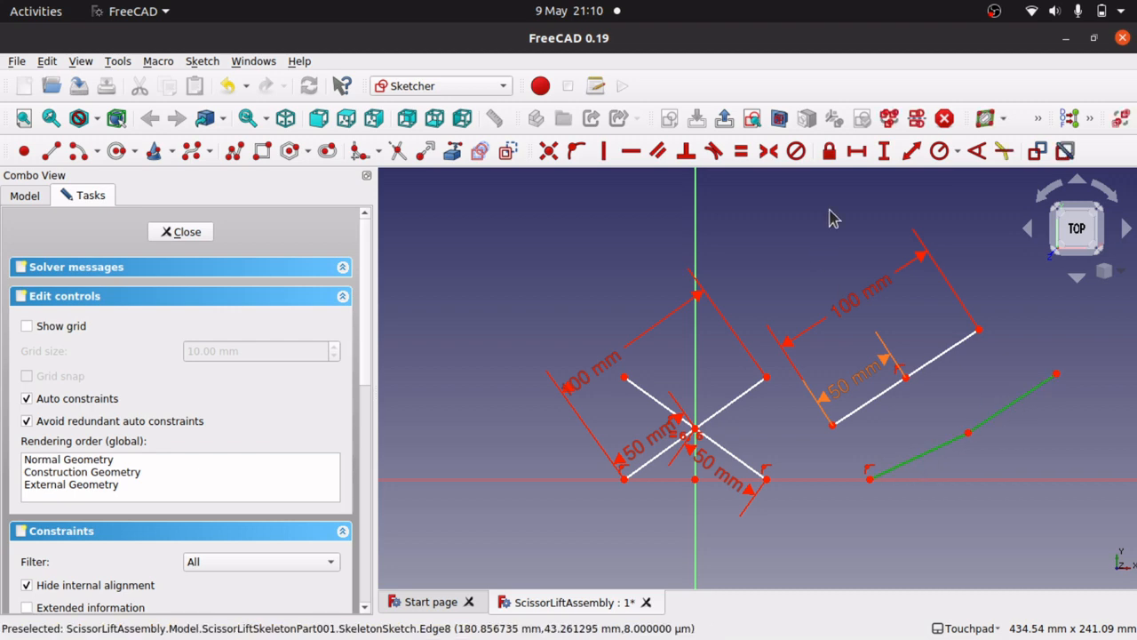
left_click(741, 151)
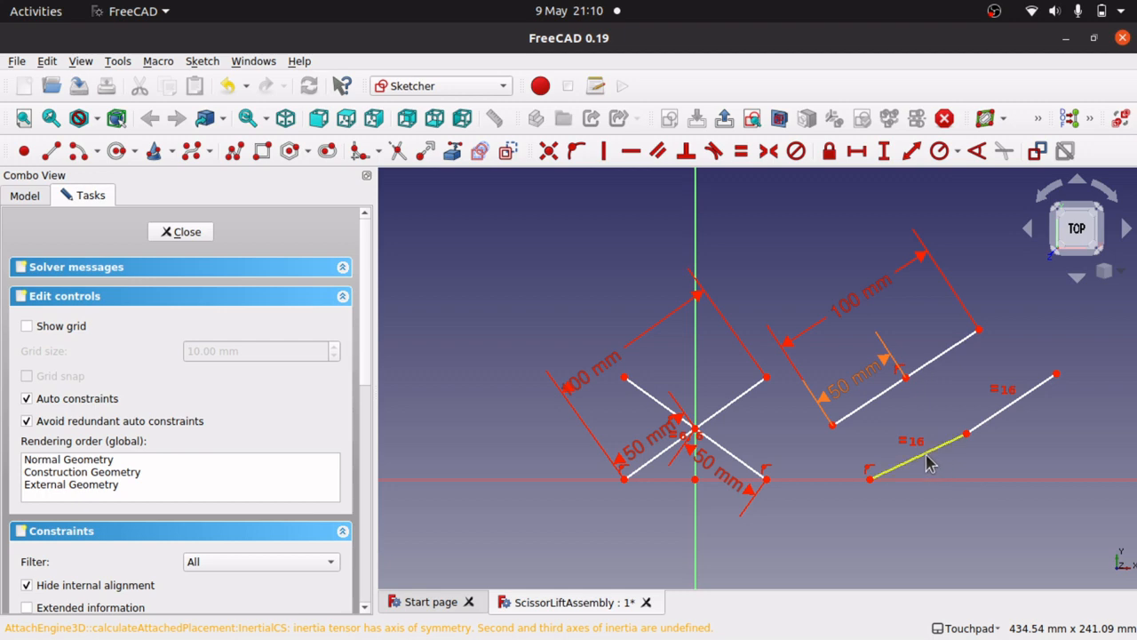
- Constrain the polyline's two segments parallel and test them by moving the lower segment
left_click(931, 458)
left_click(1007, 414)
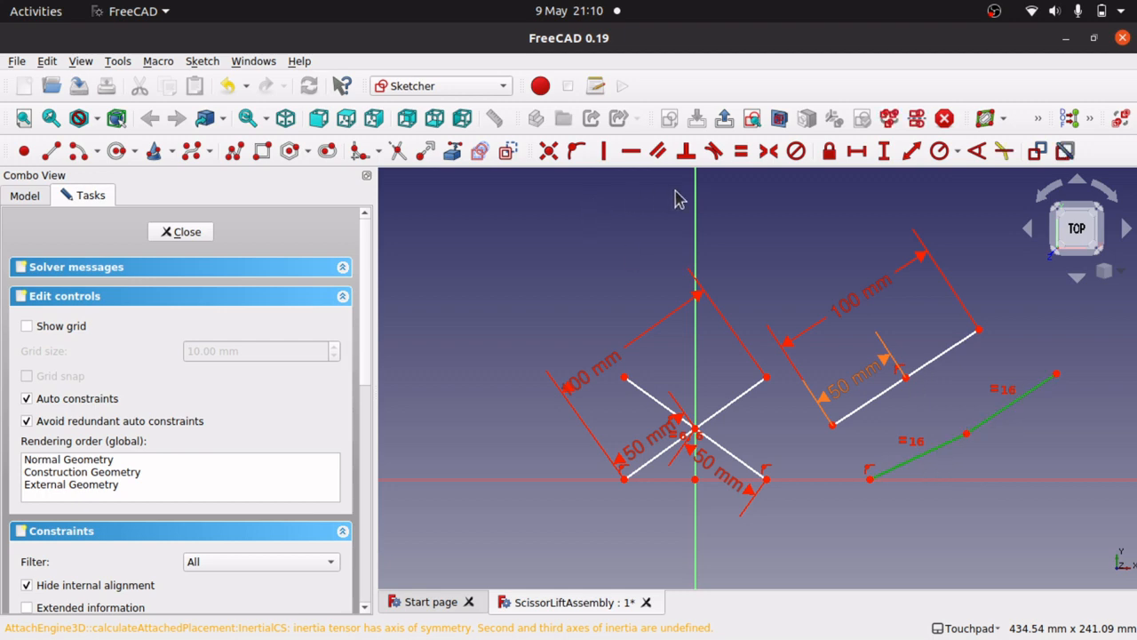
left_click(657, 151)
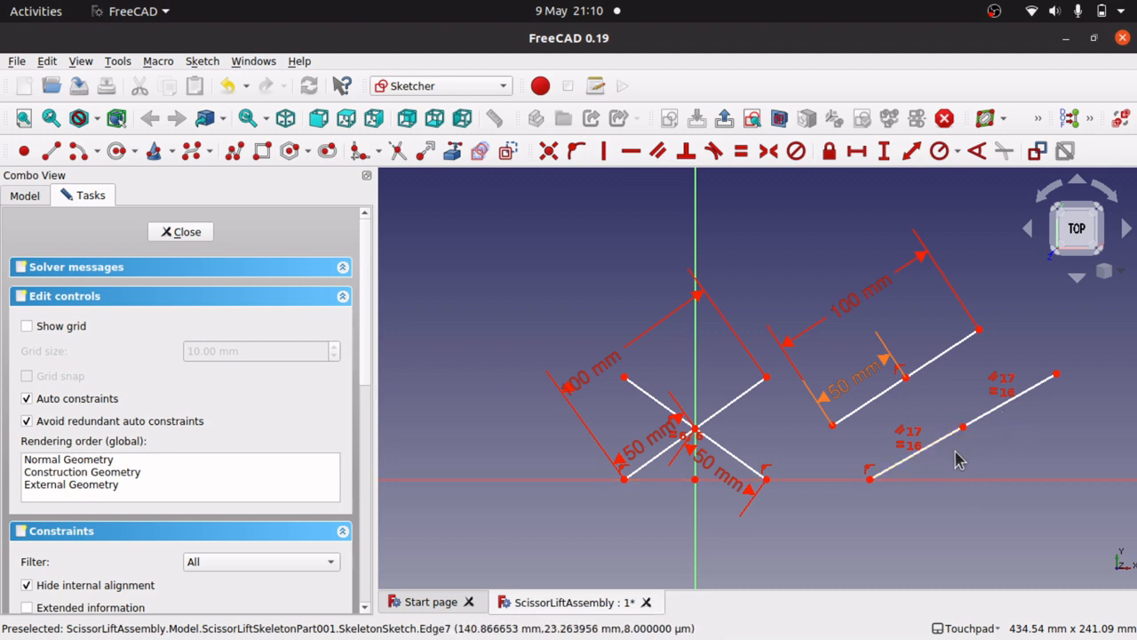
left_click_drag(906, 460, 949, 451)
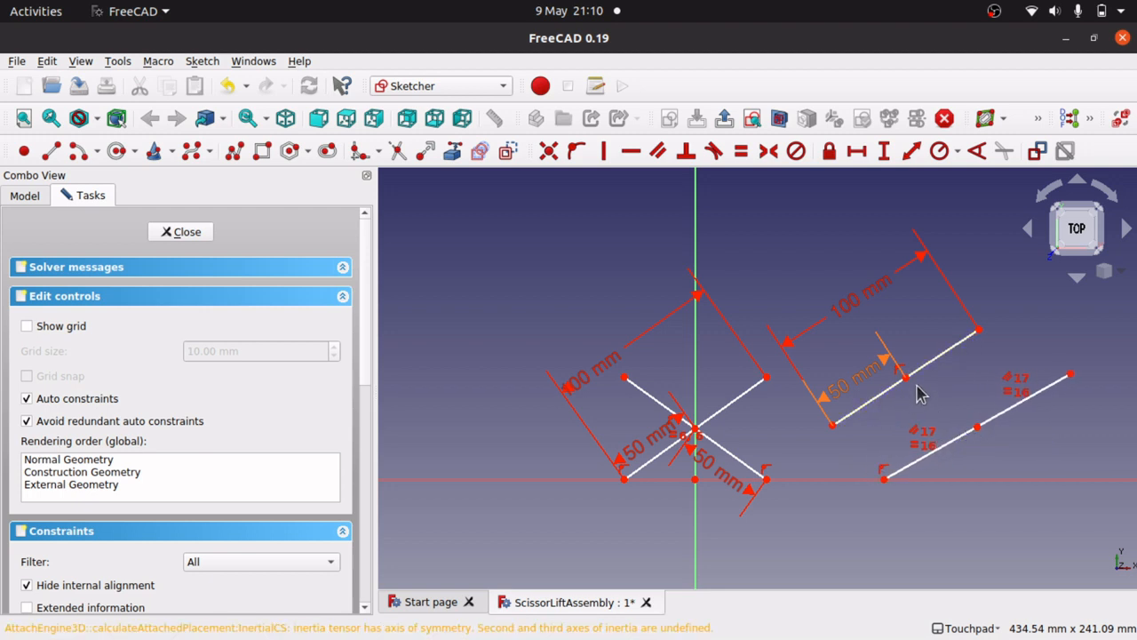
- Delete both polyline segments and the separate 100 mm line together with its middle point
left_click(951, 443)
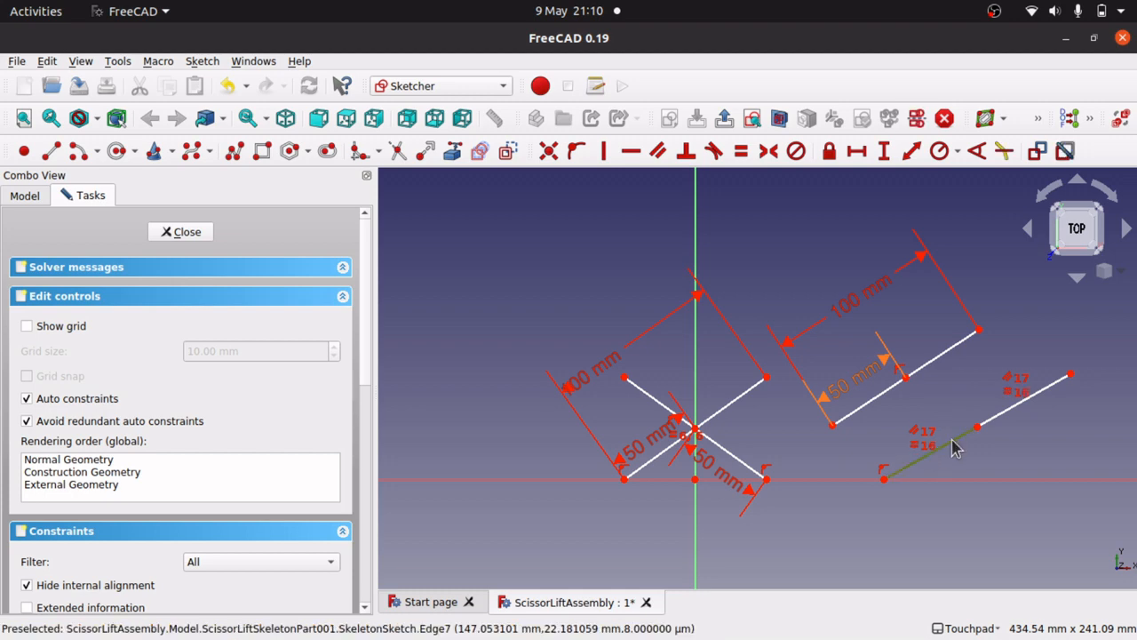
key("Delete")
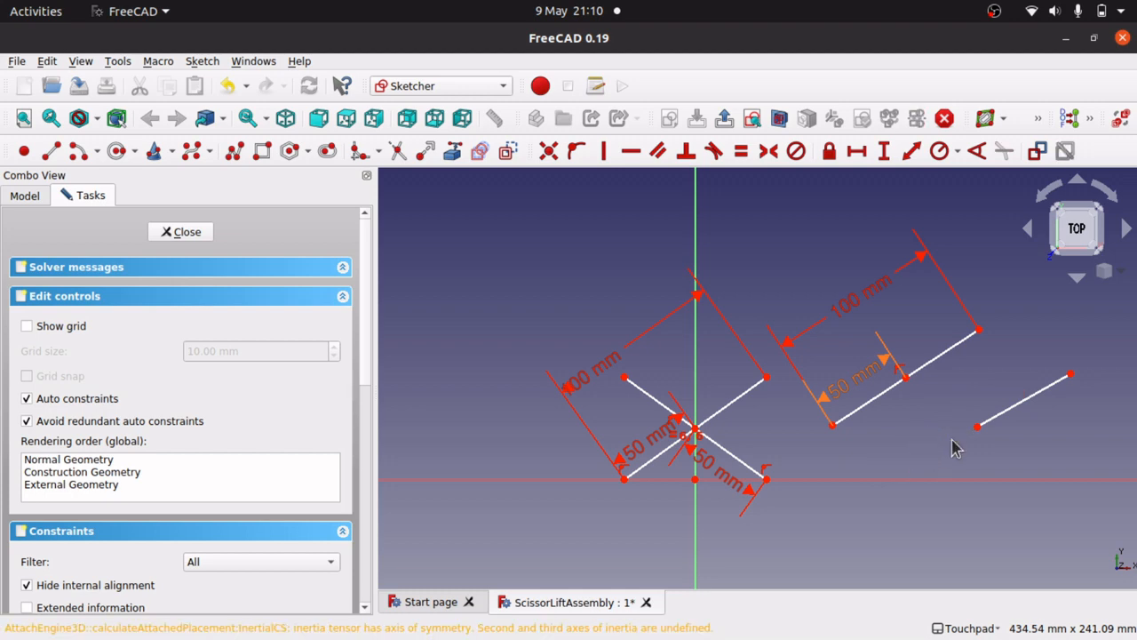
left_click(1023, 408)
key("Delete")
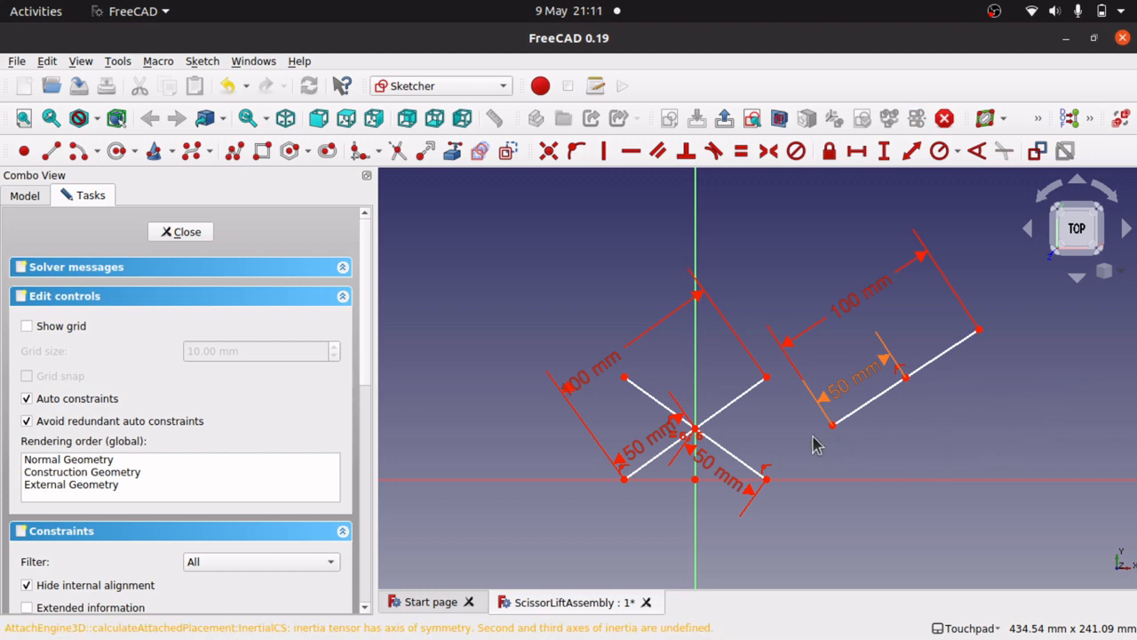
left_click_drag(816, 444, 1011, 312)
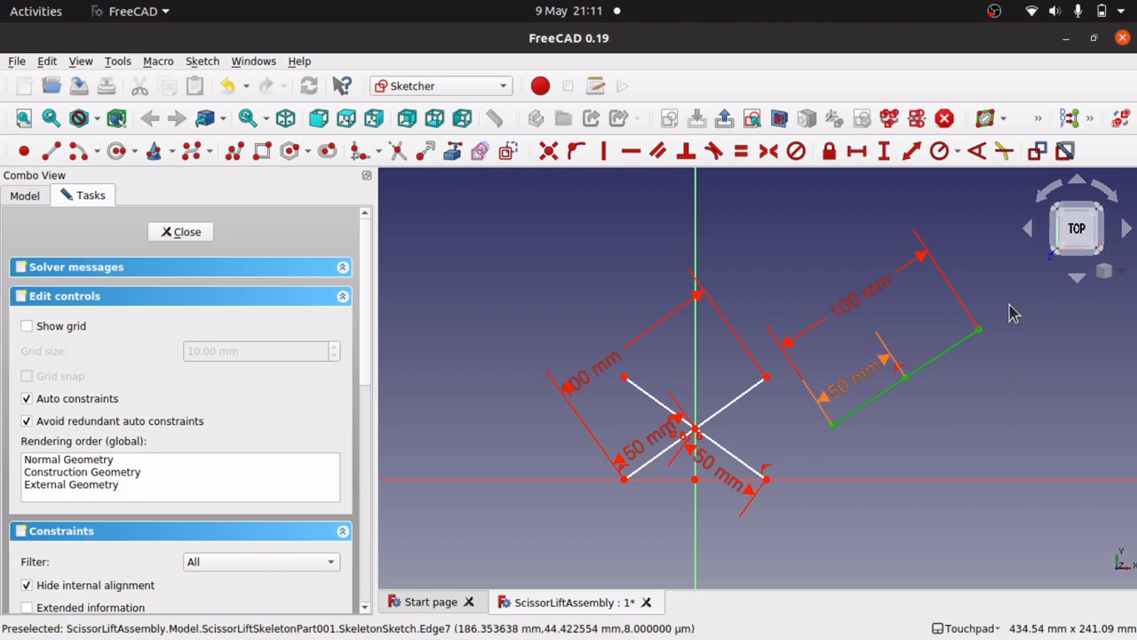
key("Delete")
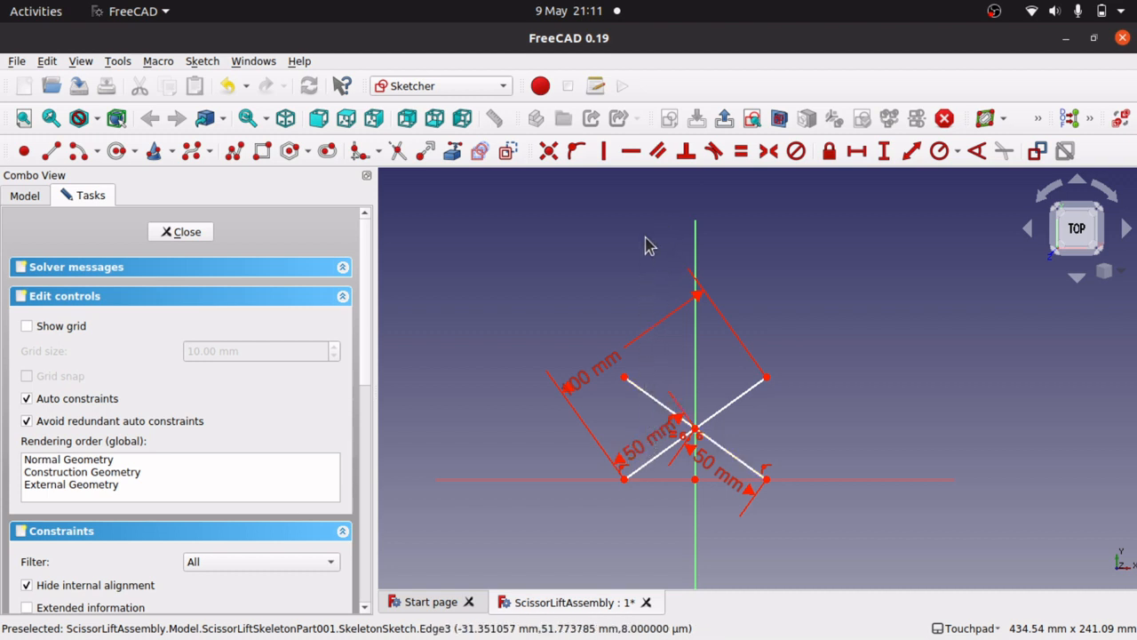
- Copy the crossed arm lines with their constraints and place the copy above and to the right of the original cross
left_click_drag(569, 322, 827, 508)
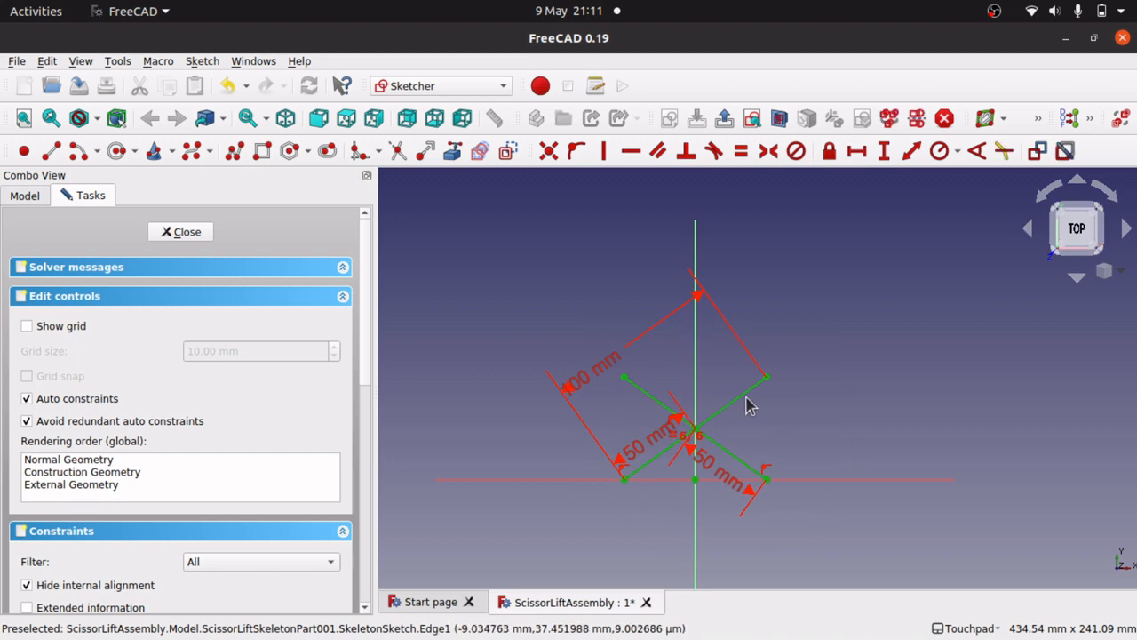
scroll(711, 447, "up", 5)
scroll(711, 447, "down", 5)
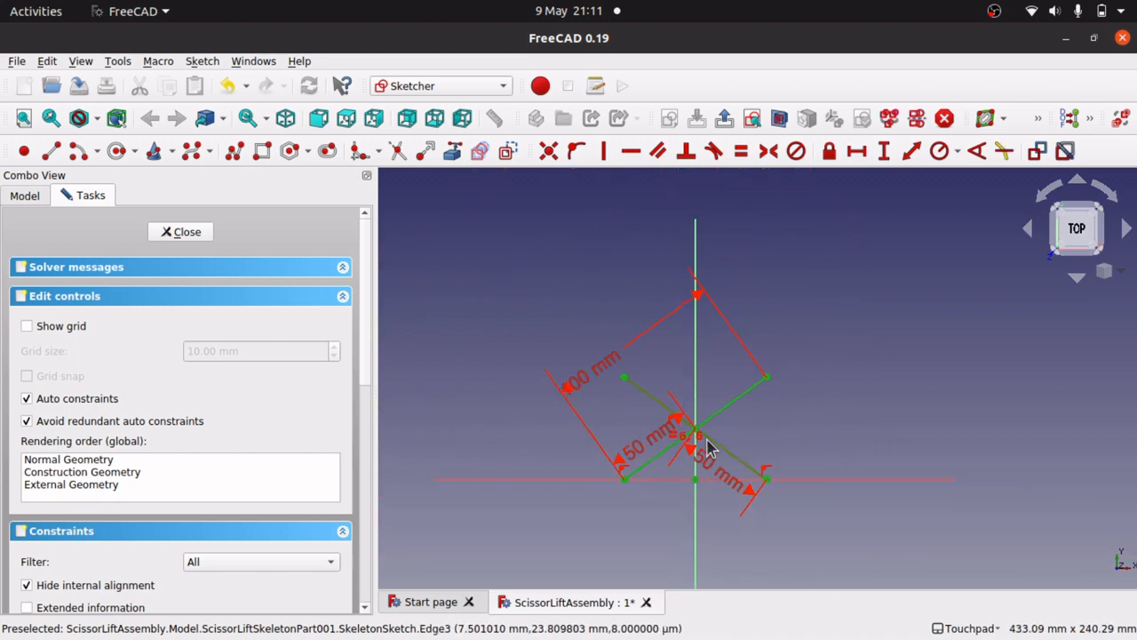
key("ctrl+c")
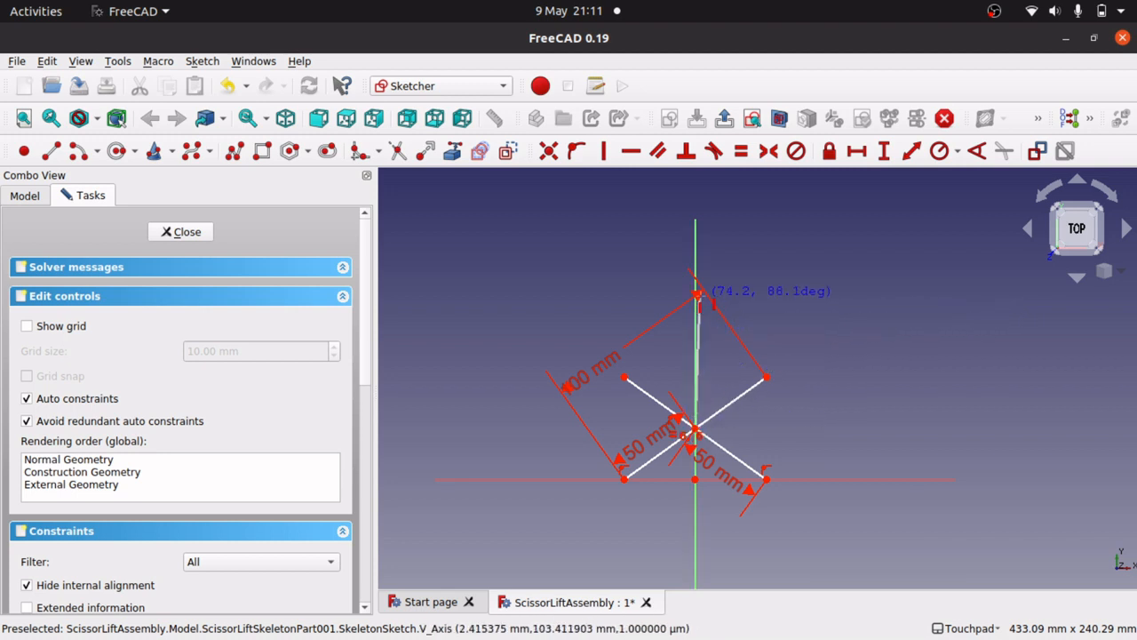
left_click(772, 264)
left_click(772, 264)
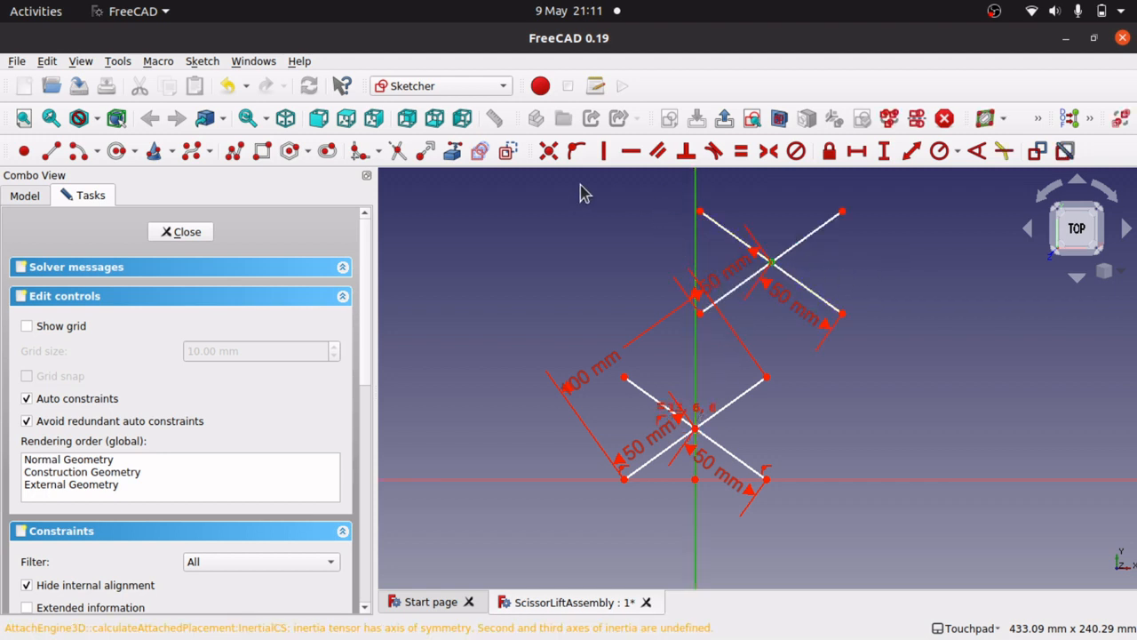
- Constrain the copied cross's centre onto the vertical axis and lower it until its bottom endpoints nearly meet the original cross
left_click(575, 150)
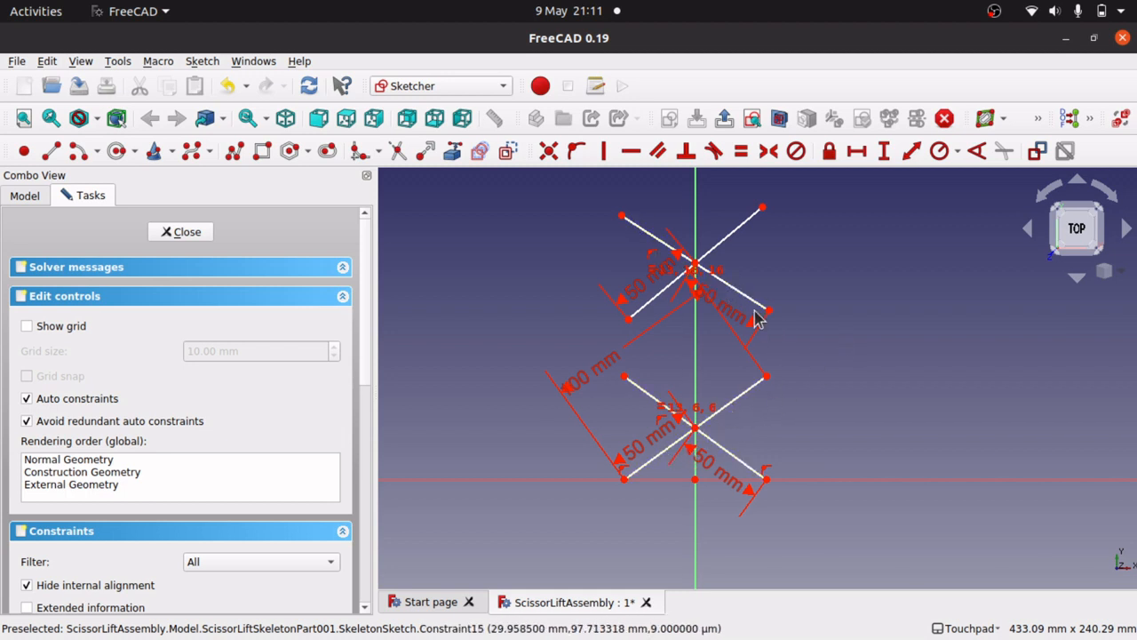
mouse_move(754, 304)
left_mouse_down()
mouse_move(753, 362)
mouse_move(773, 373)
left_mouse_up()
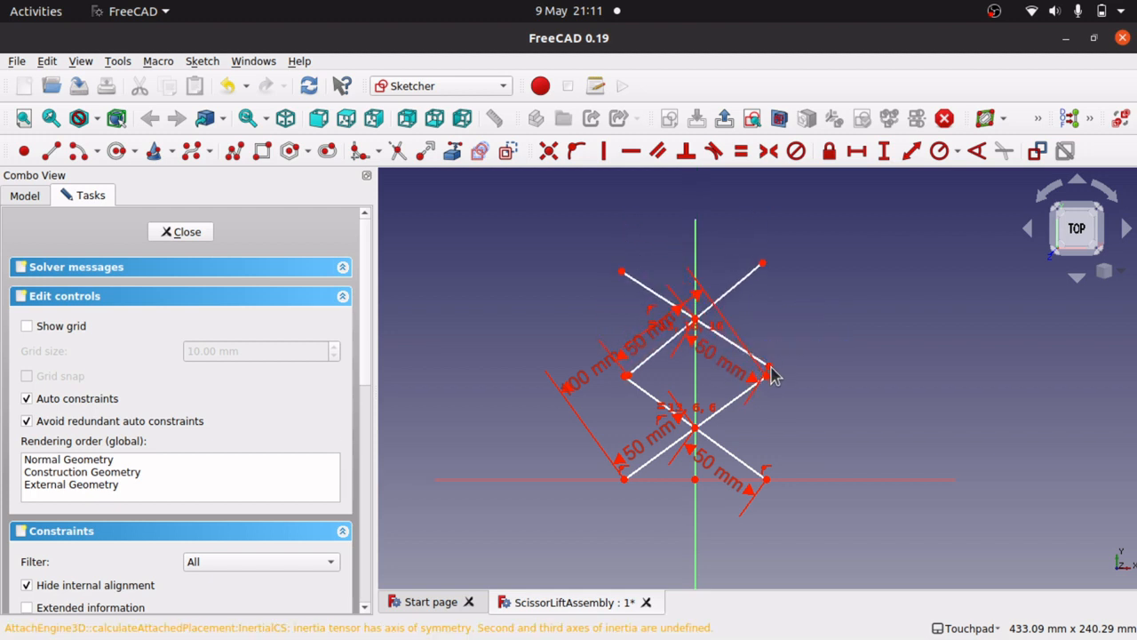
- Try to make the upper cross's lower-right endpoint coincident with the lower cross's upper-right endpoint and close the sketch
left_click(766, 376)
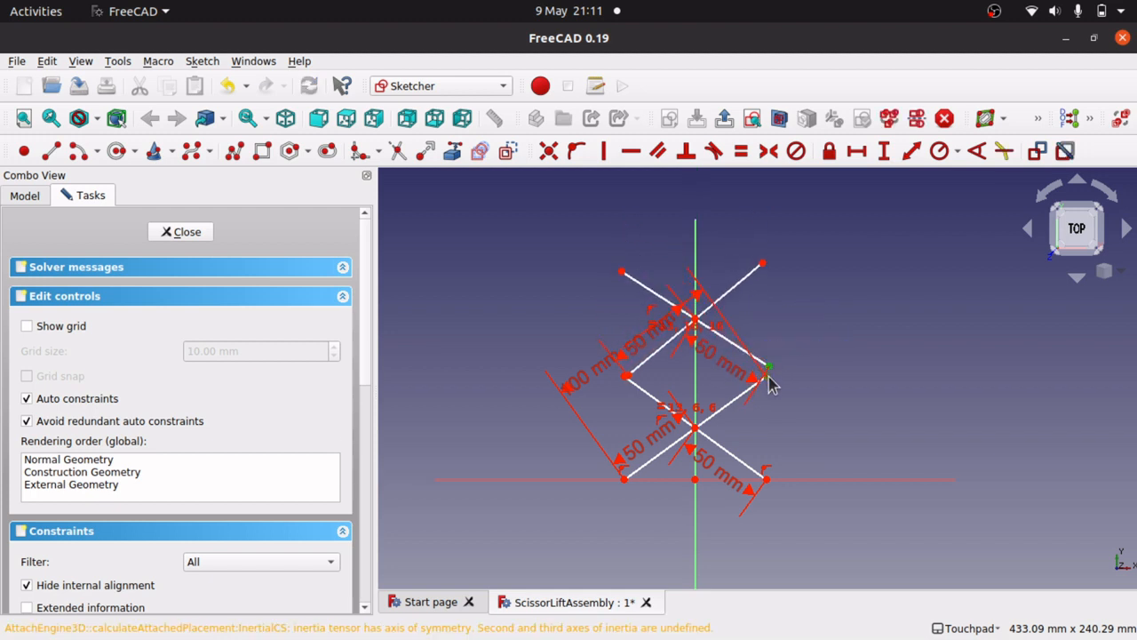
left_click(545, 155)
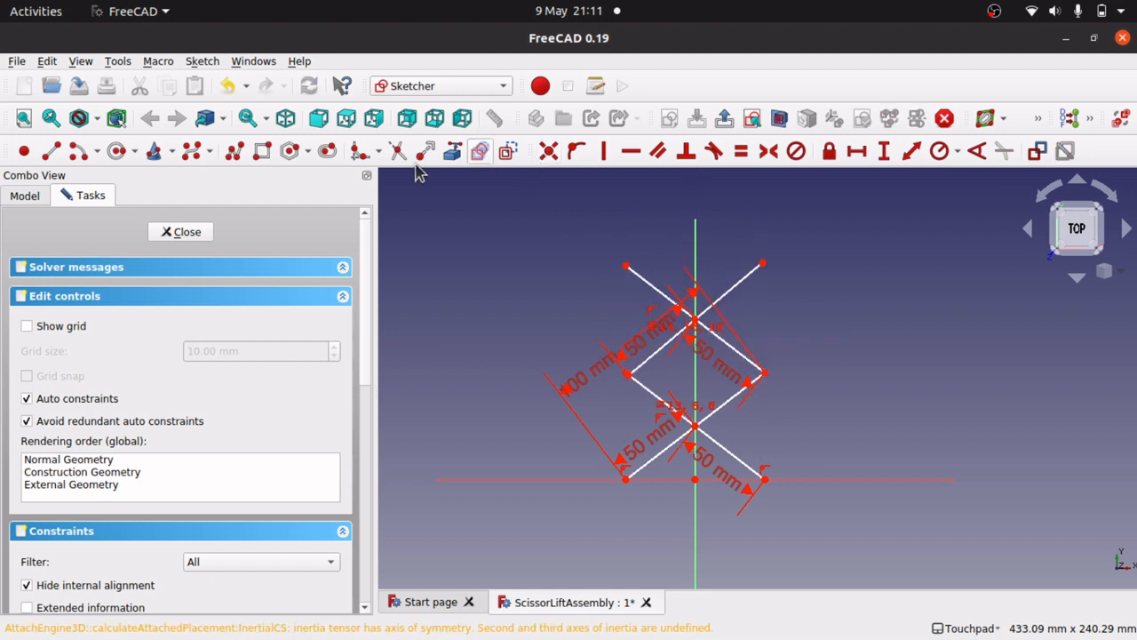
left_click(188, 234)
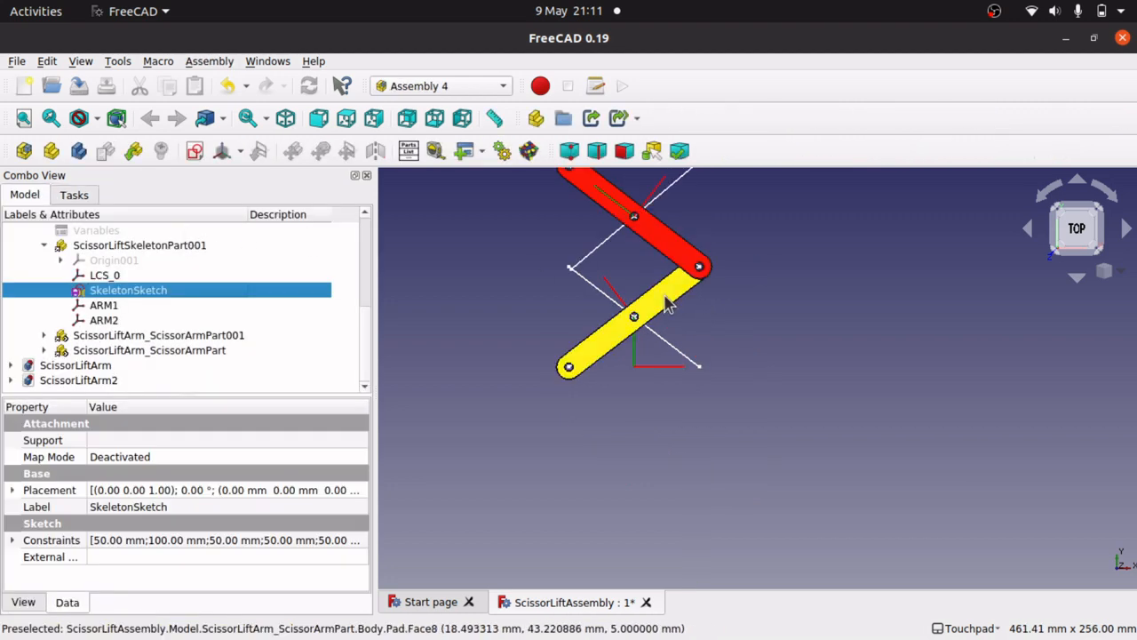
- Inspect the arm positions in the assembly, reopen SkeletonSketch and undo the coincident constraint between the crosses
left_click(744, 338)
scroll(747, 340, "up", 3)
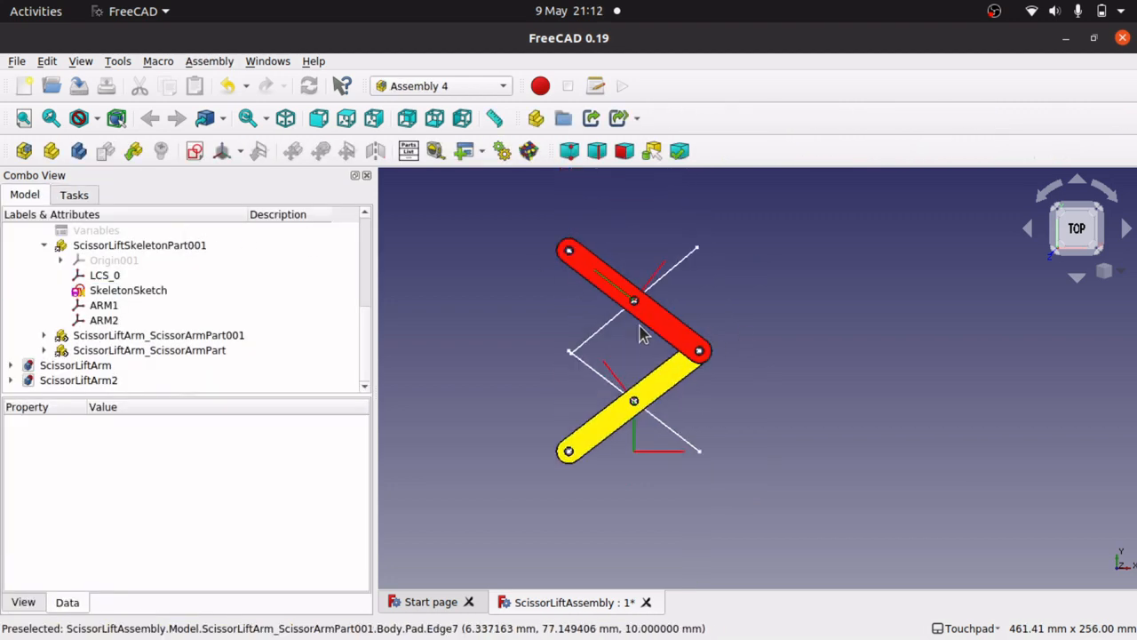
scroll(642, 331, "up", 3)
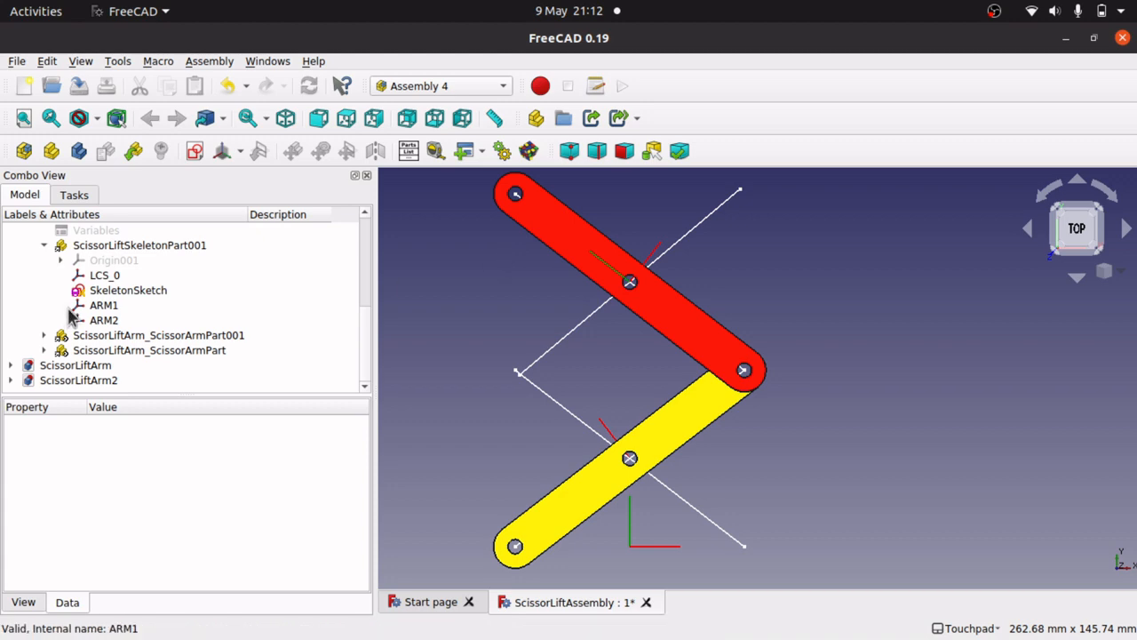
double_click(140, 293)
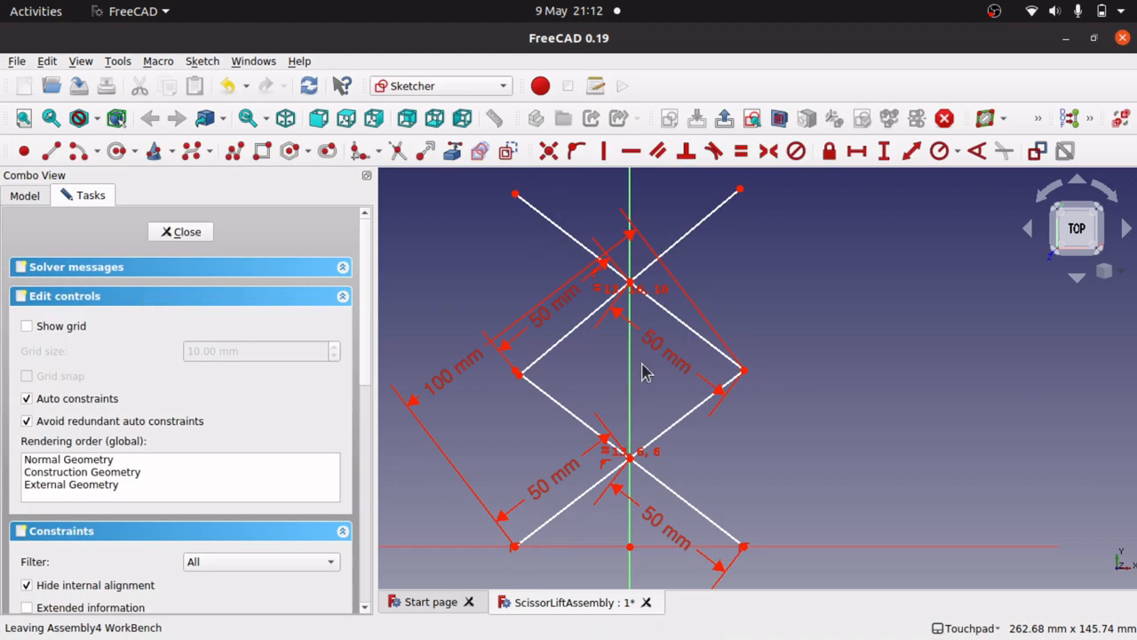
key("ctrl+z")
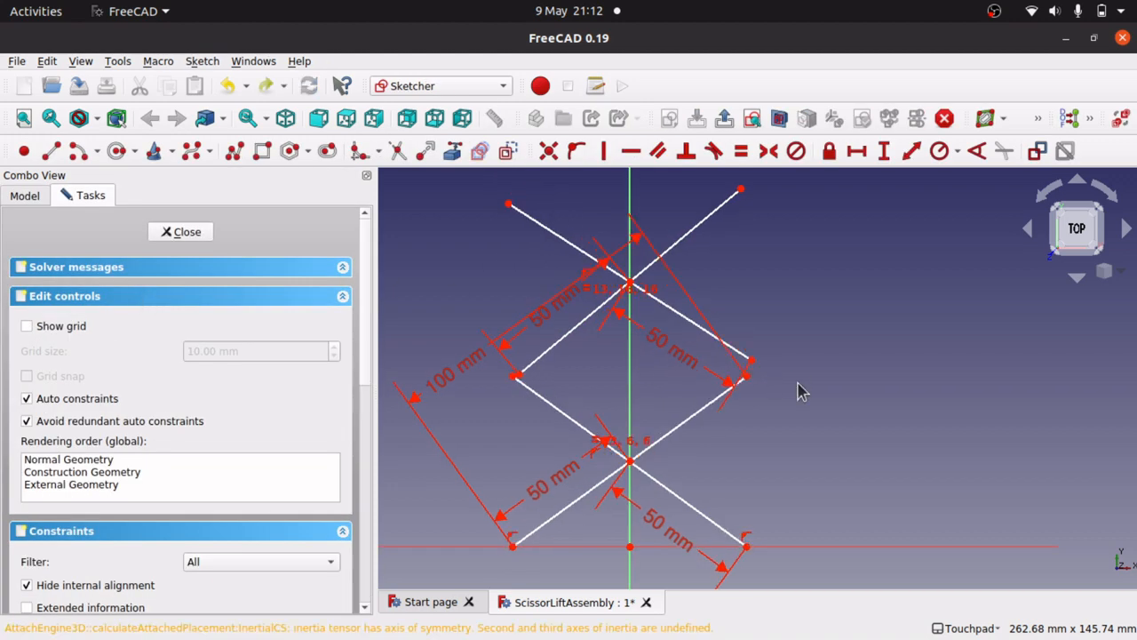
- Constrain the upper cross's lower-right endpoint onto the lower cross's upward-sloping line with a point-on-object constraint
left_click(751, 363)
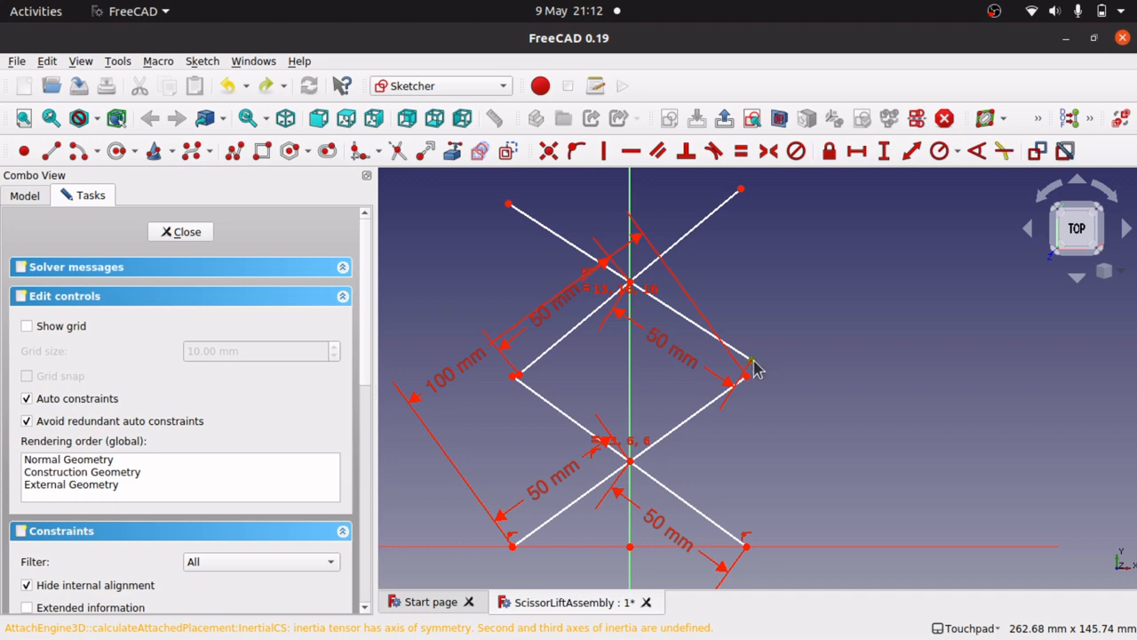
left_click(697, 424)
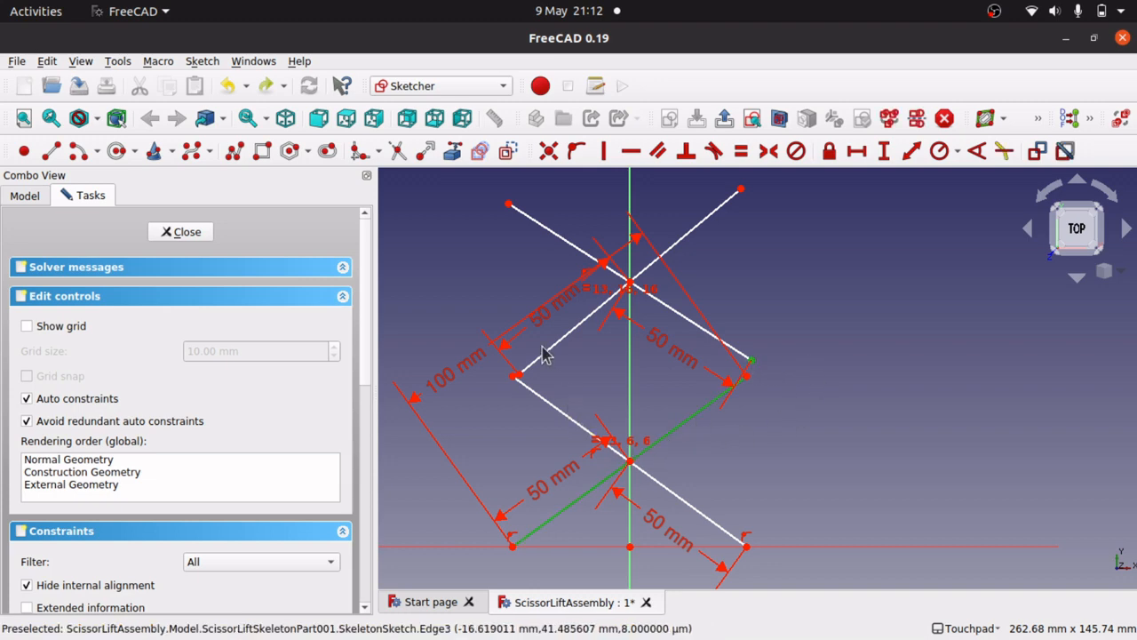
left_click(577, 151)
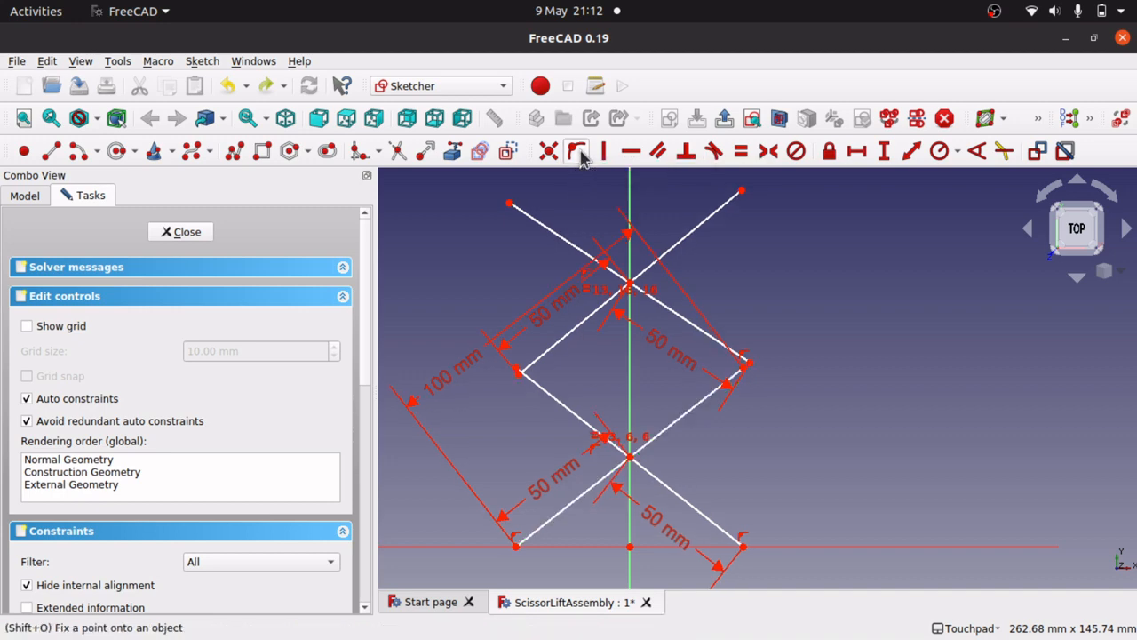
- Limit the gap between the two crosses' right-hand endpoints to a fraction of a millimetre with a length constraint and close the sketch
scroll(743, 376, "up", 8)
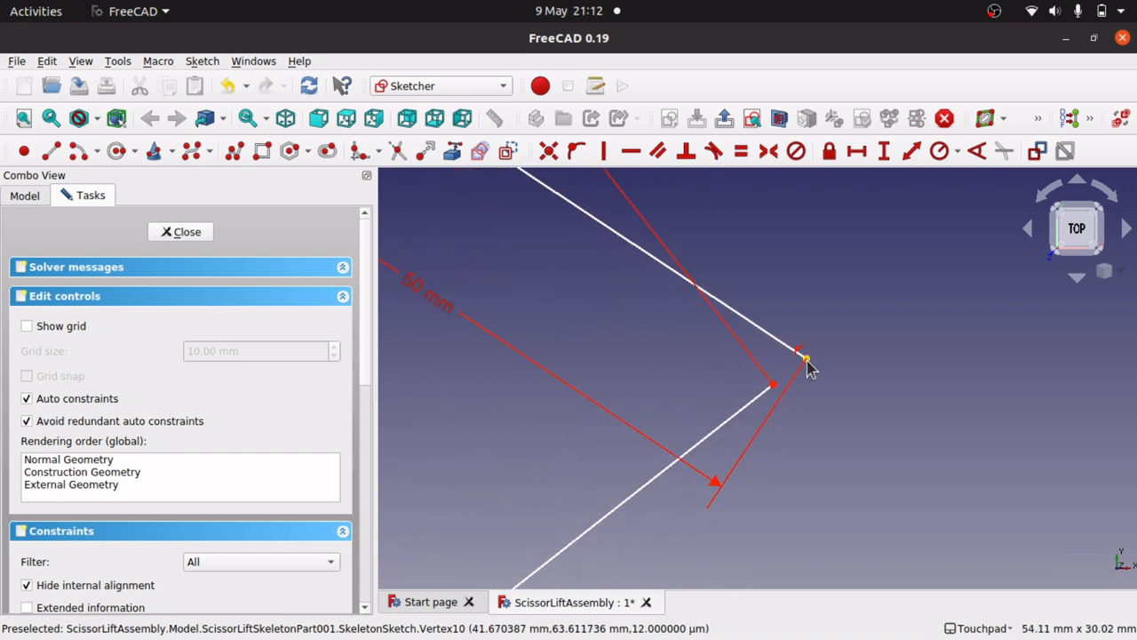
mouse_move(807, 366)
left_mouse_down()
mouse_move(740, 414)
mouse_move(827, 350)
mouse_move(728, 417)
mouse_move(721, 426)
mouse_move(744, 435)
mouse_move(738, 426)
mouse_move(716, 472)
mouse_move(737, 432)
left_mouse_up()
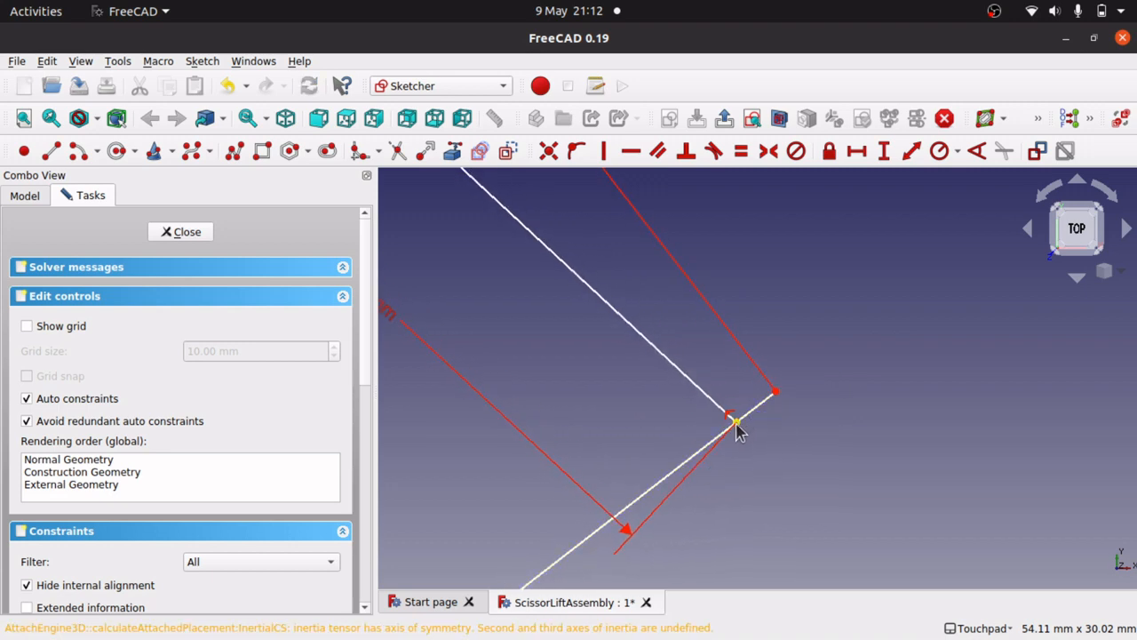
left_click(736, 423)
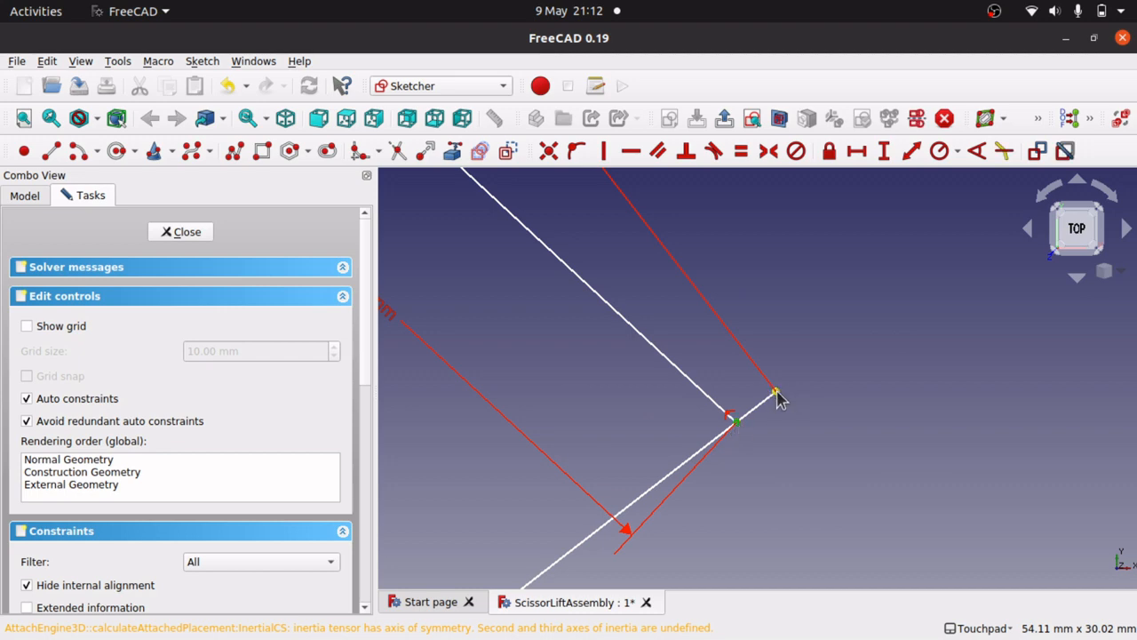
left_click(777, 394)
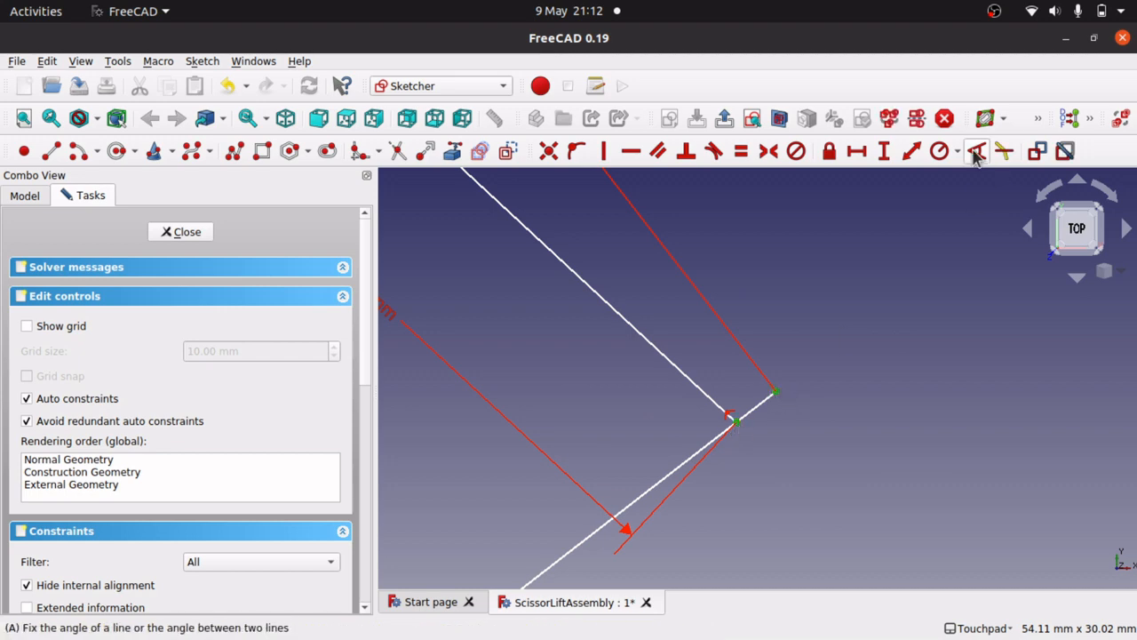
left_click(919, 159)
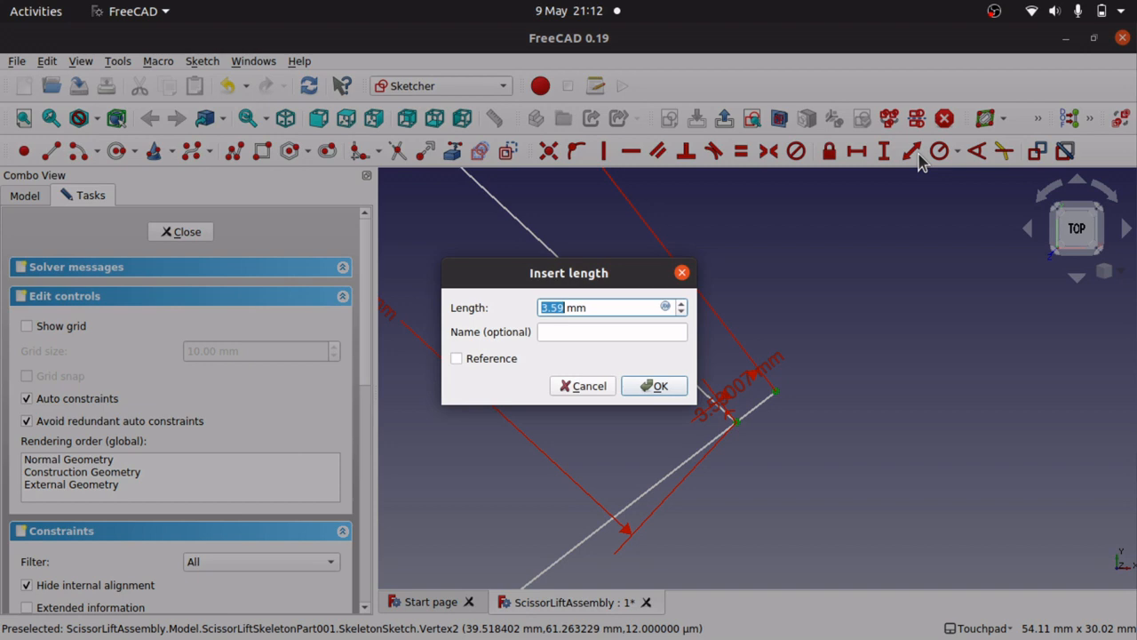
type("0")
key("Return")
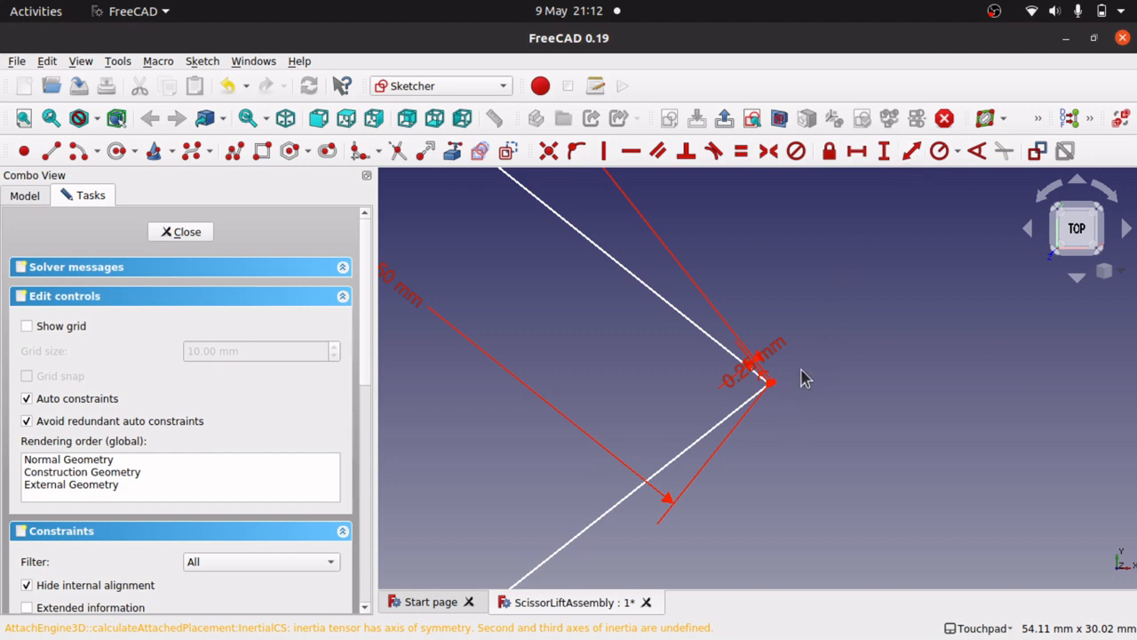
scroll(797, 375, "down", 5)
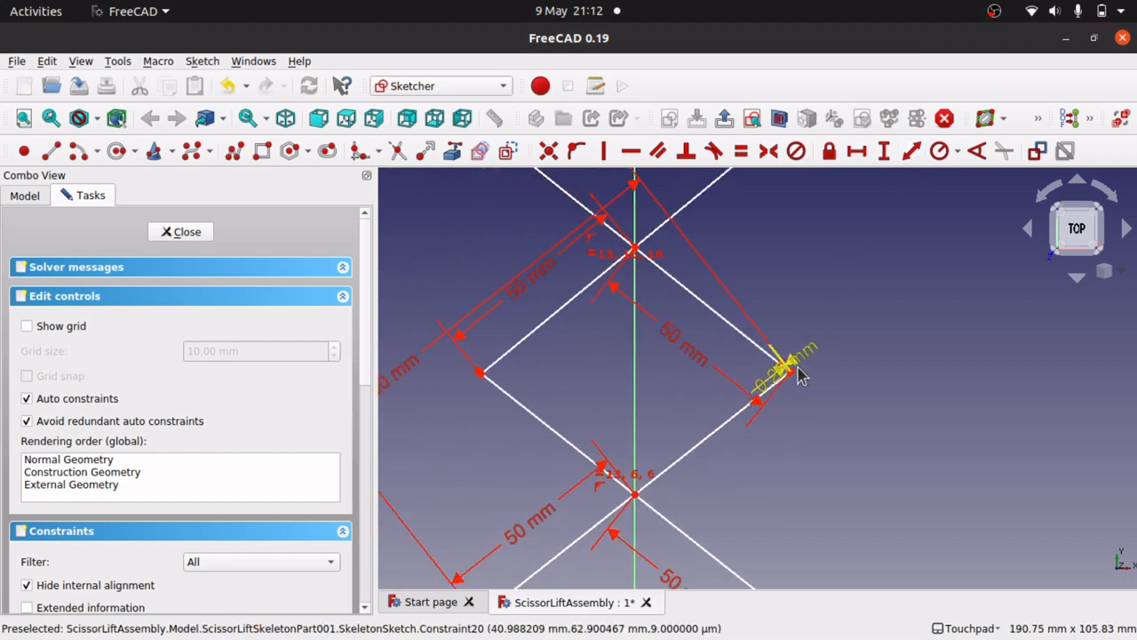
left_click(184, 235)
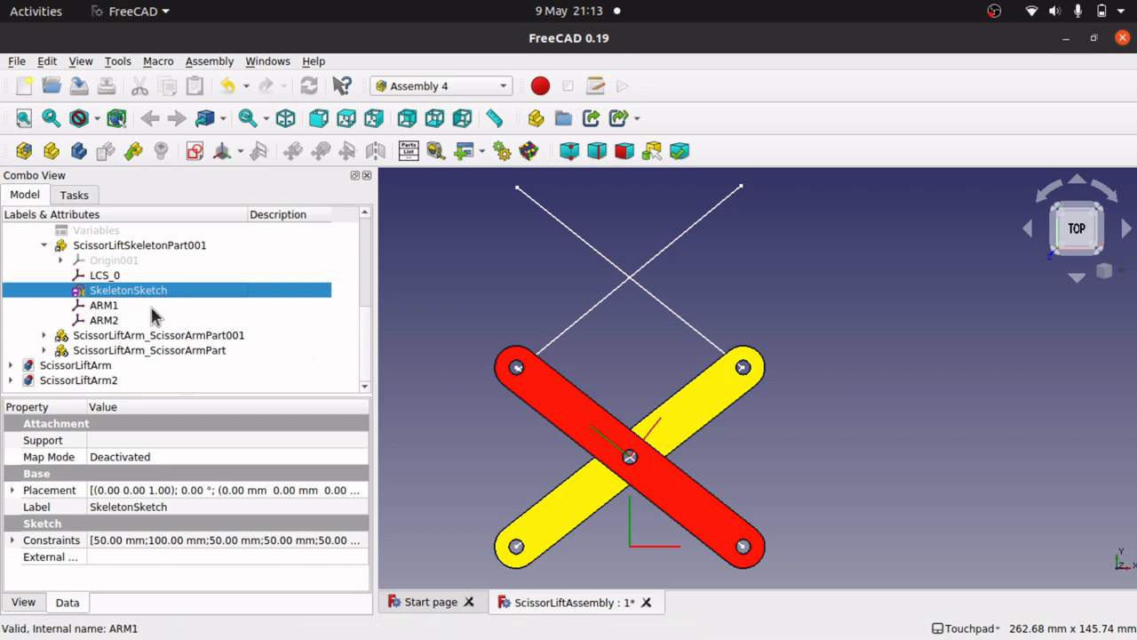
- Check the attachments of ARM1 and ARM2 and create a new coordinate system named ARM3 in the skeleton part
left_click(114, 306)
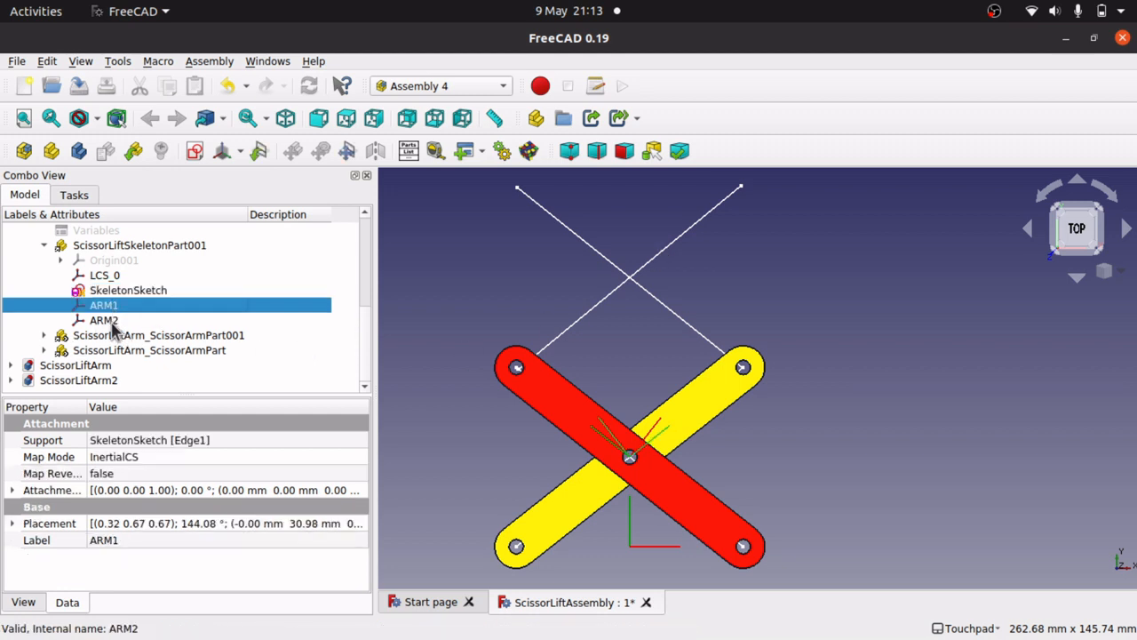
left_click(108, 321)
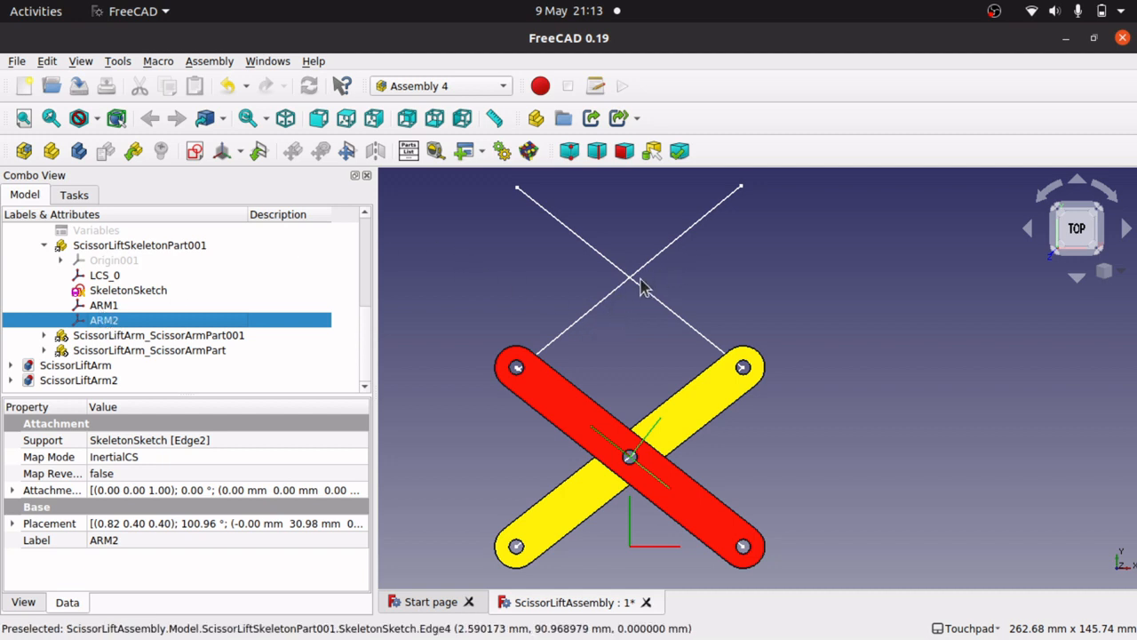
left_click(241, 153)
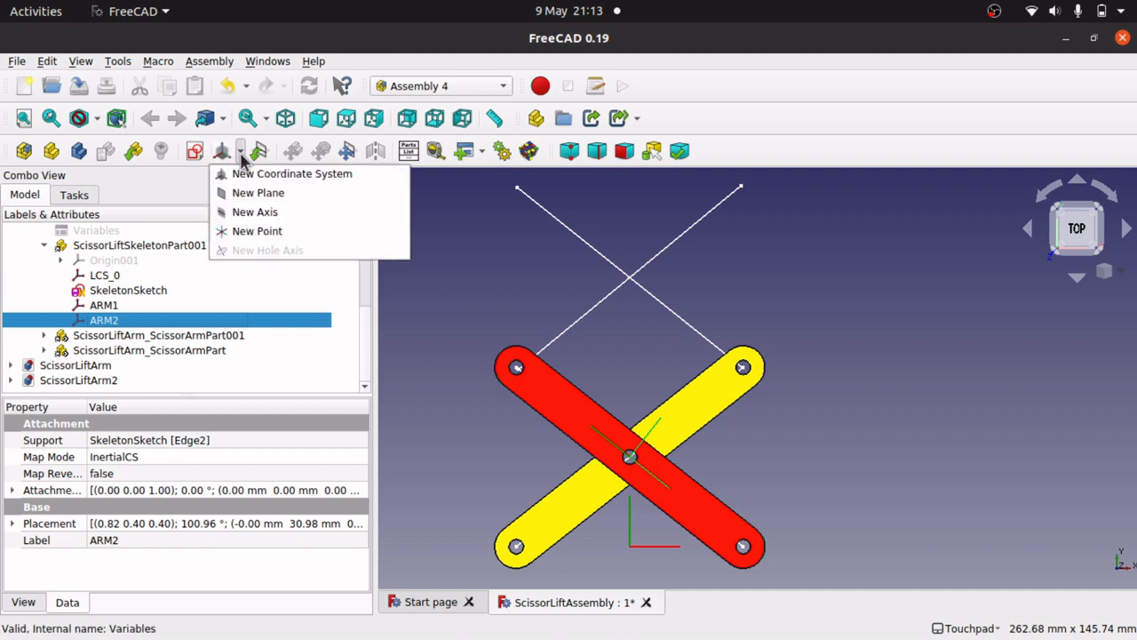
left_click(291, 173)
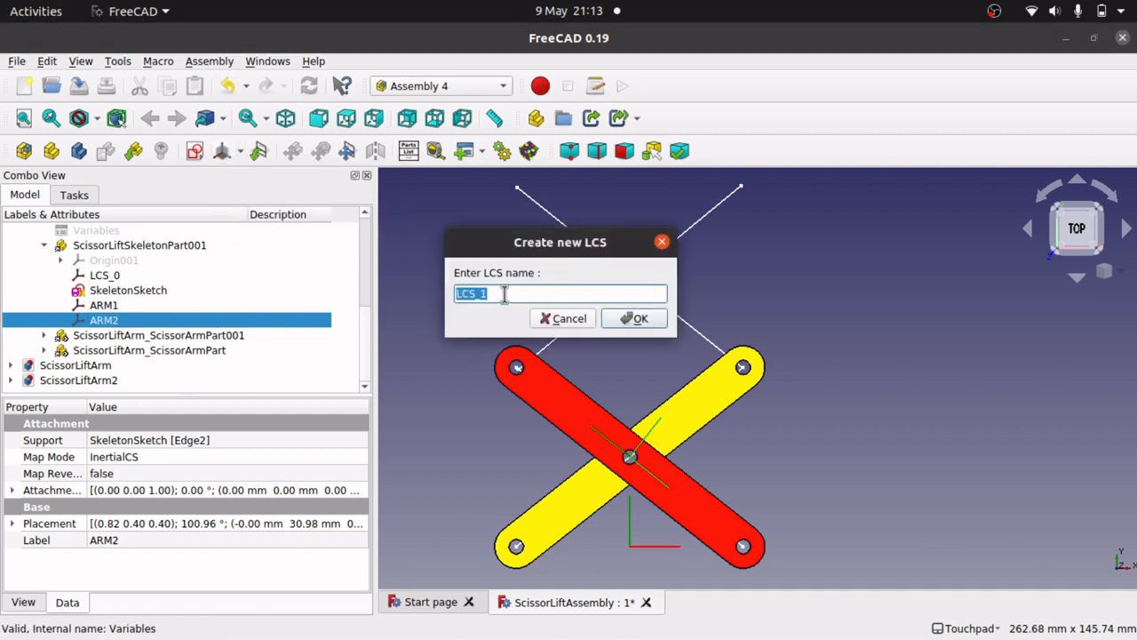
type("ARM3")
key("Return")
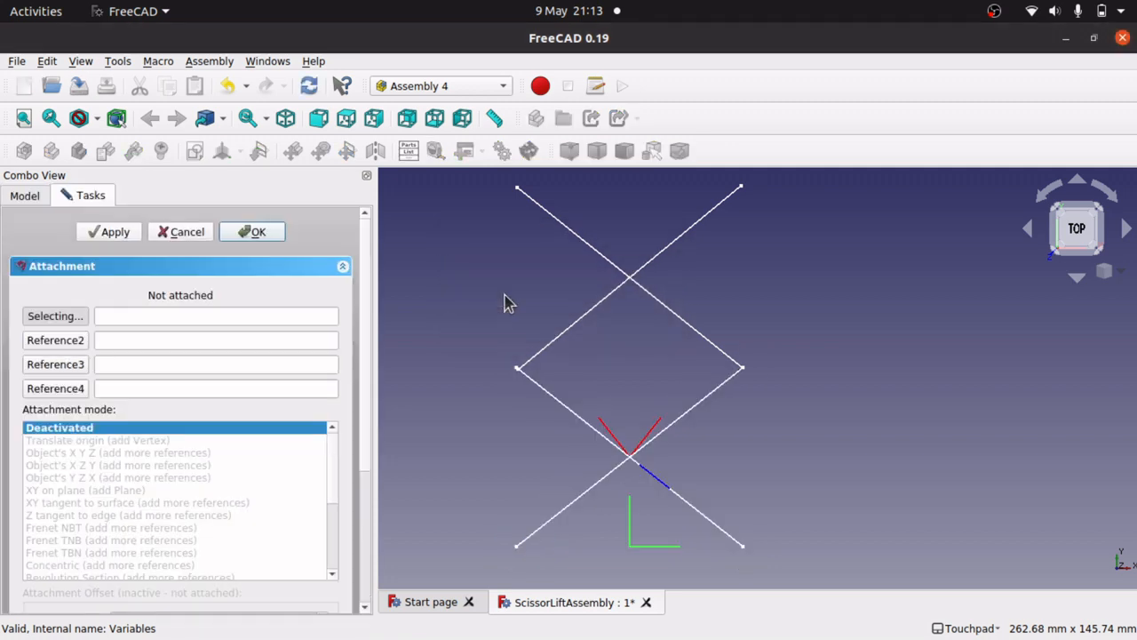
- Attach ARM3 to the upper cross's upward-sloping line, SkeletonSketch Edge3, using the Inertial CS mode
left_click(601, 313)
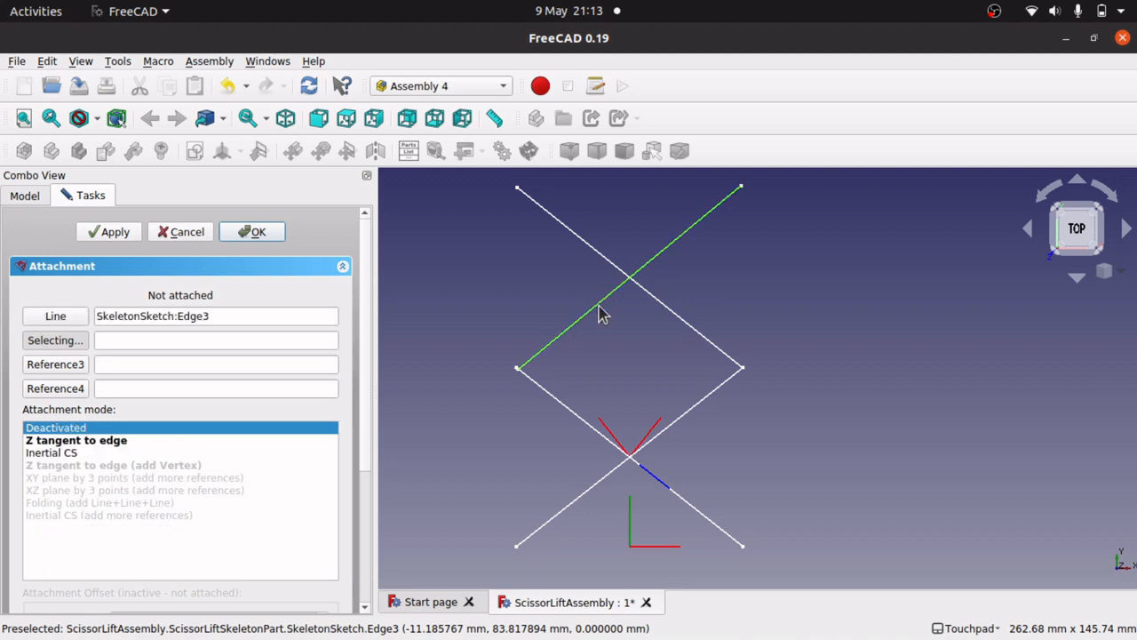
left_click(58, 443)
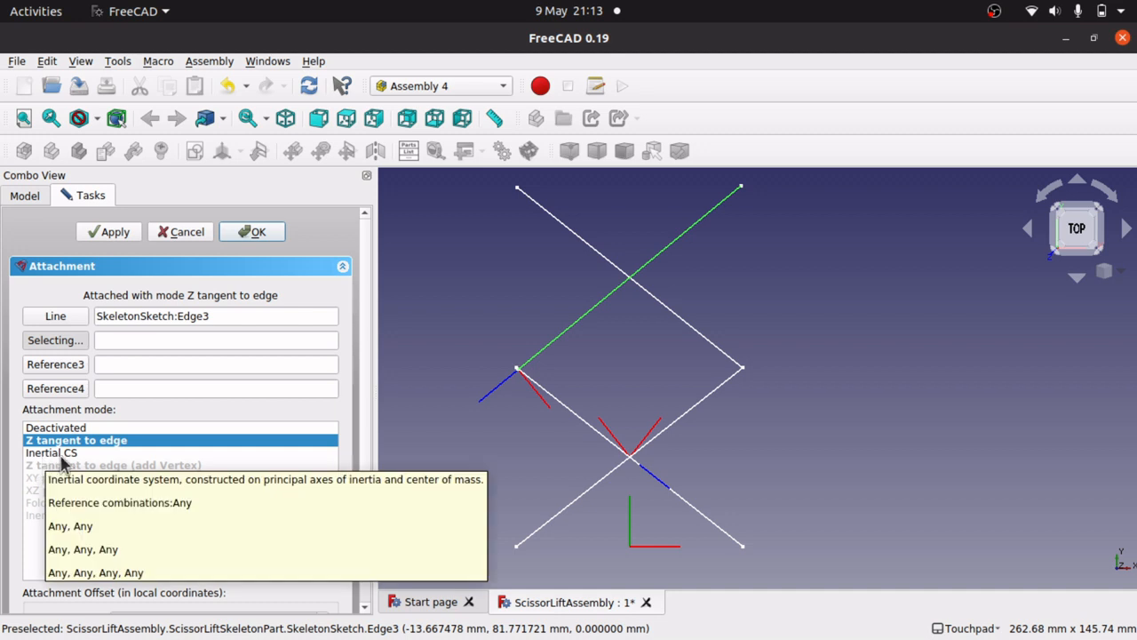
left_click(47, 455)
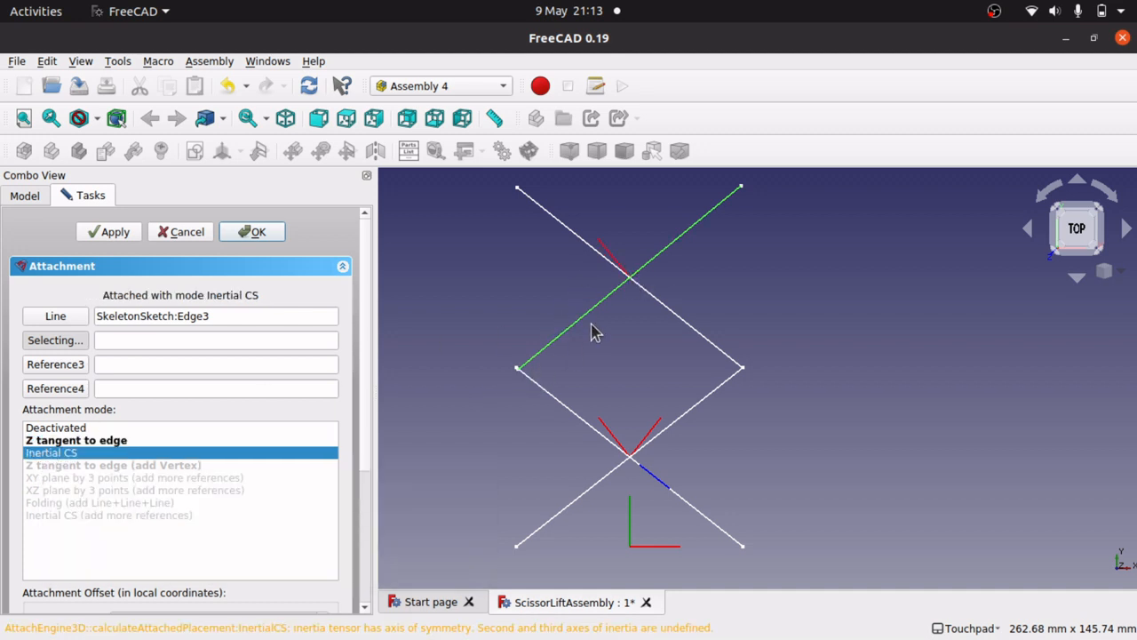
left_click(260, 232)
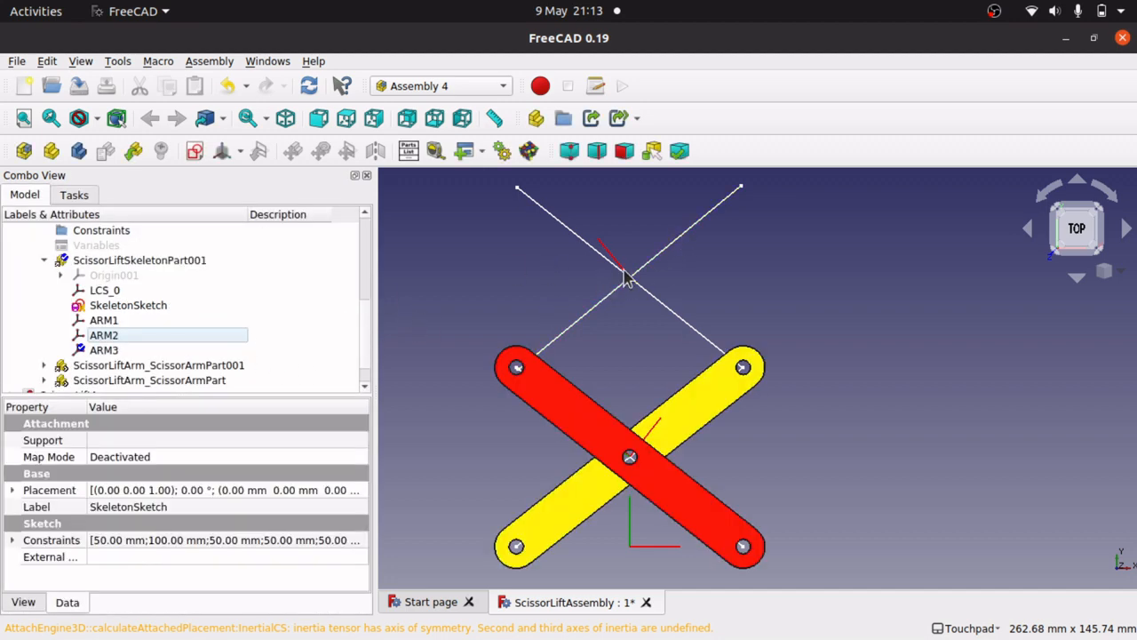
- Check which arm parts the existing links use and insert a link to ScissorLiftArm#ScissorArmPart into the Model assembly
scroll(371, 329, "down", 1)
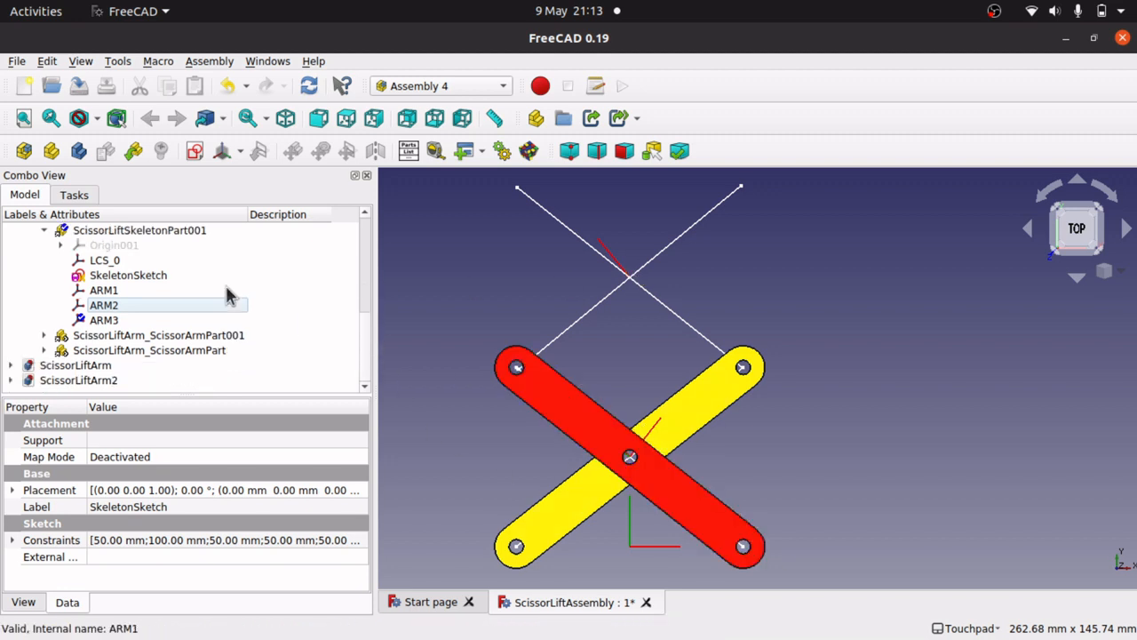
left_click(205, 336)
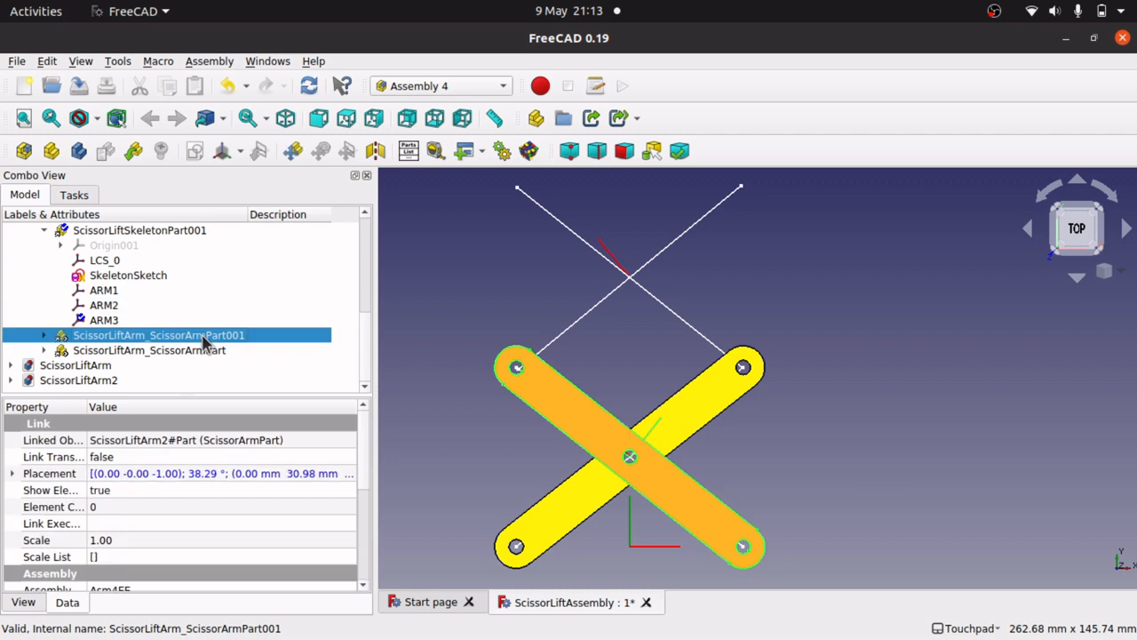
left_click(208, 351)
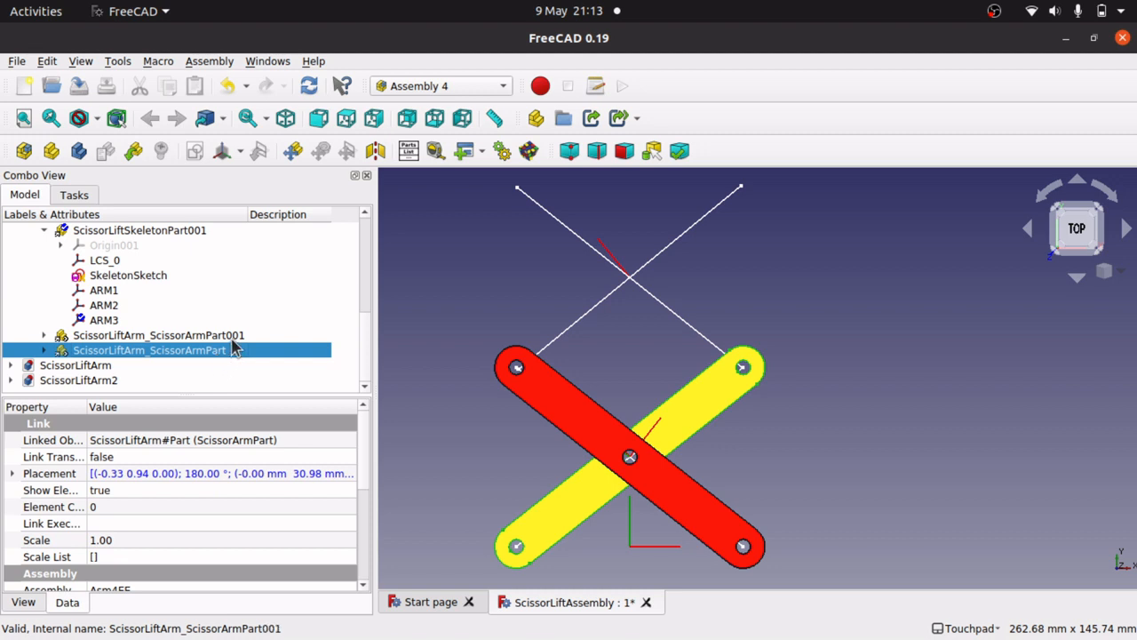
left_click(229, 336)
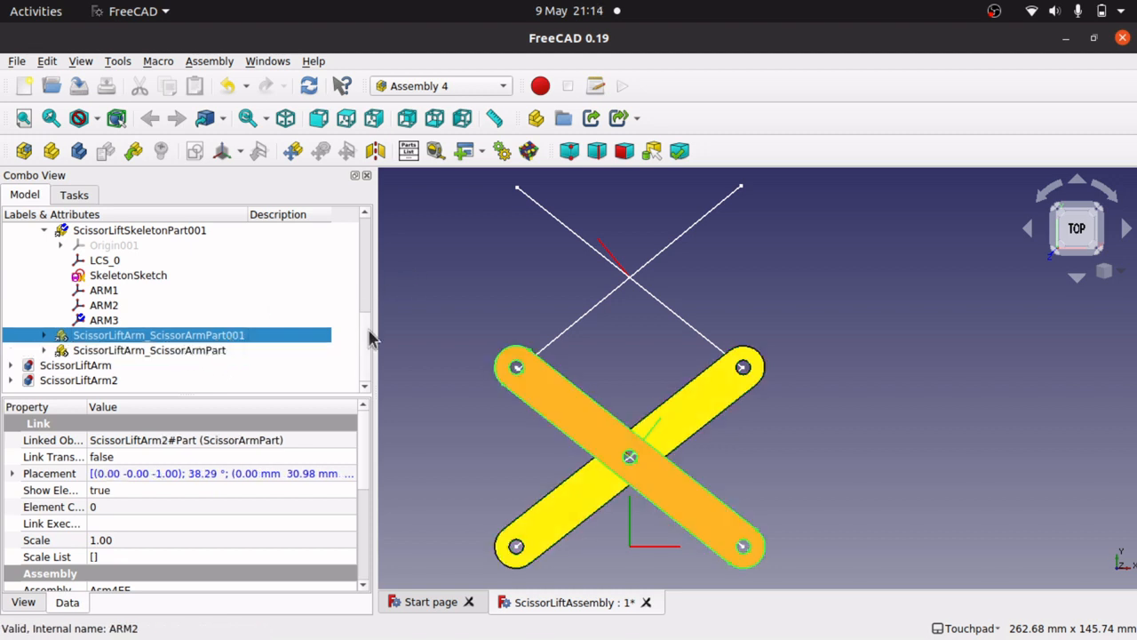
scroll(367, 306, "up", 2)
left_click(71, 248)
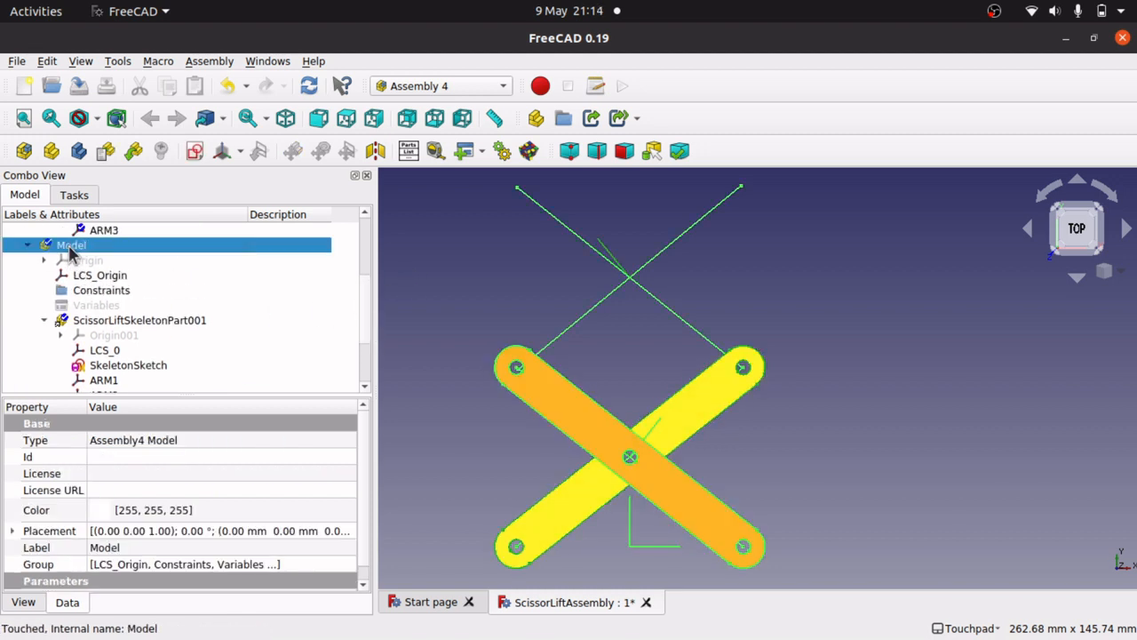
left_click(133, 151)
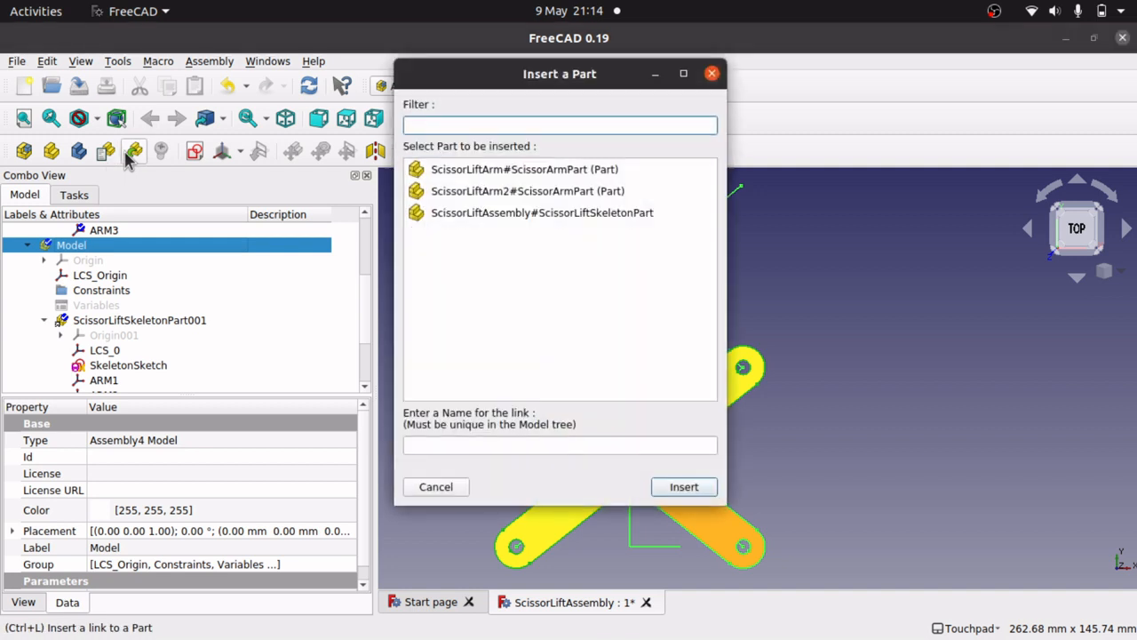
left_click(526, 213)
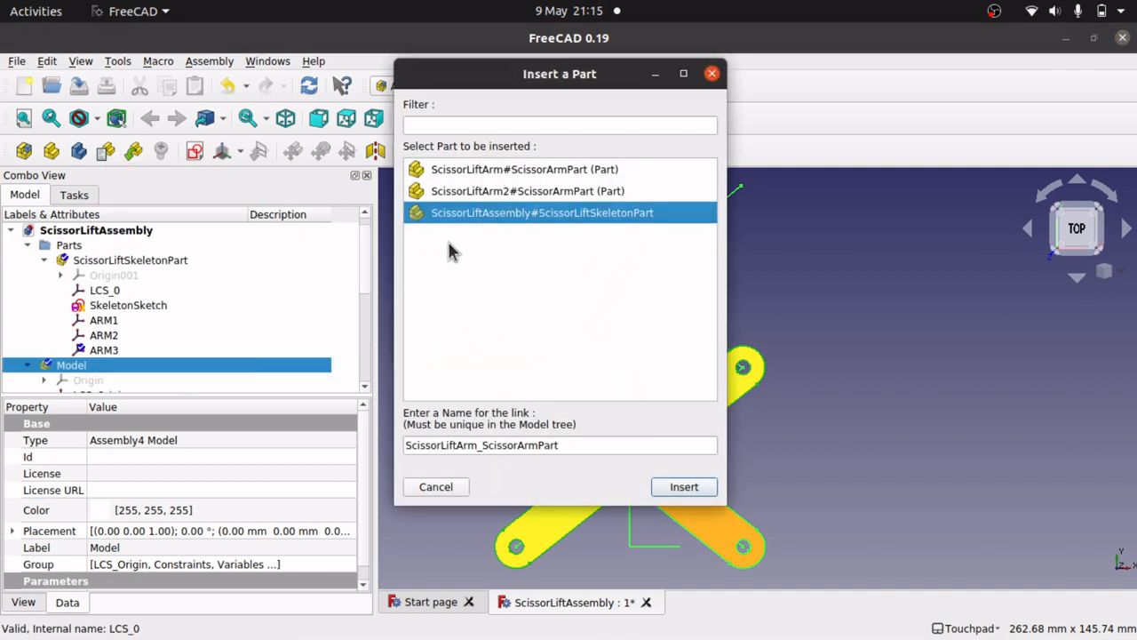
left_click(513, 191)
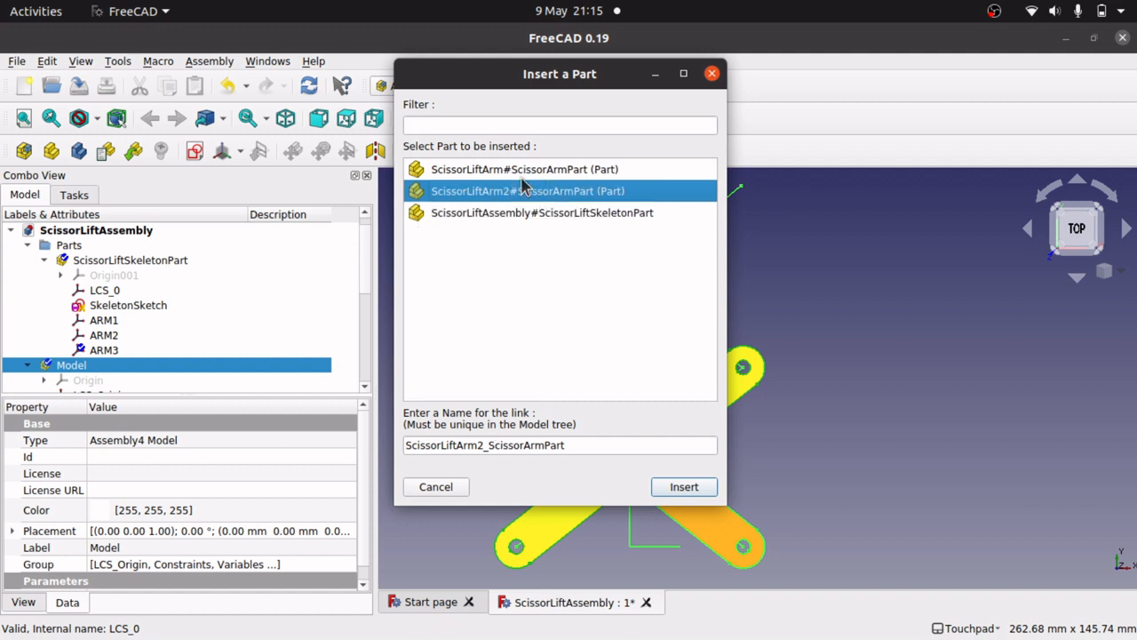
left_click(542, 171)
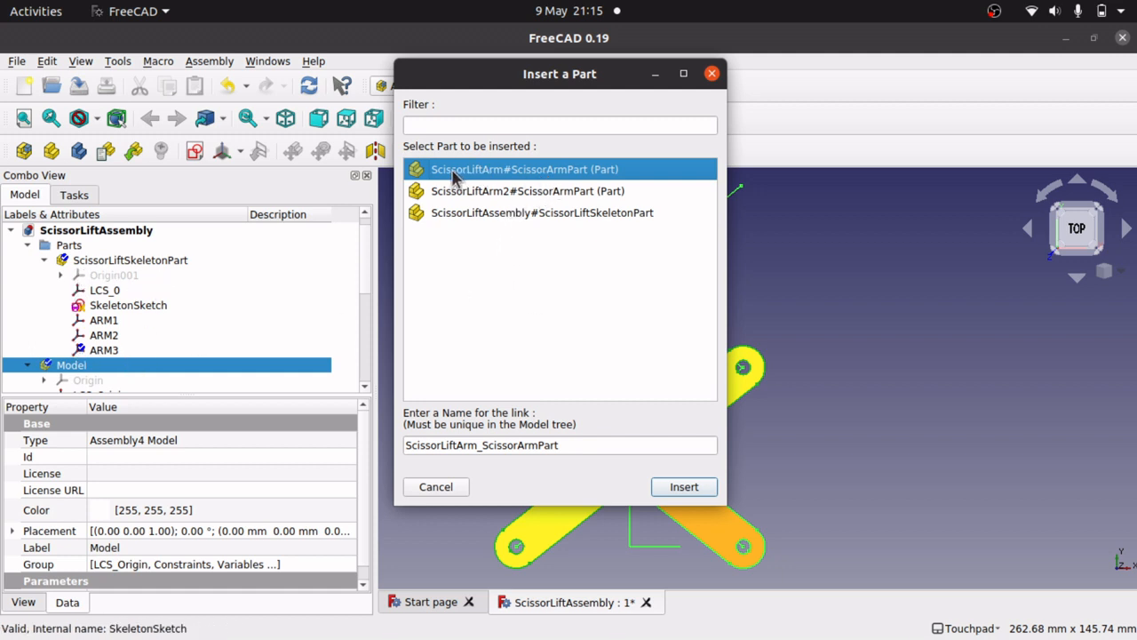
left_click(686, 486)
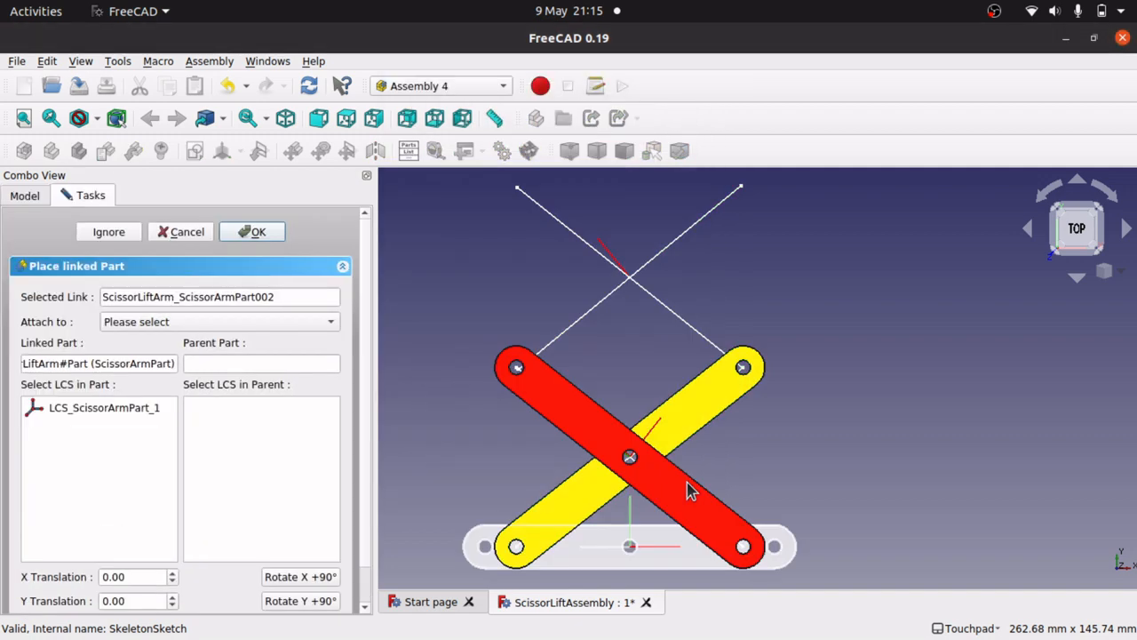
- Attach the inserted arm's LCS_ScissorArmPart_1 to ARM3 of ScissorLiftSkeletonPart001, rotated 90° about X, and accept the placement
left_click(125, 409)
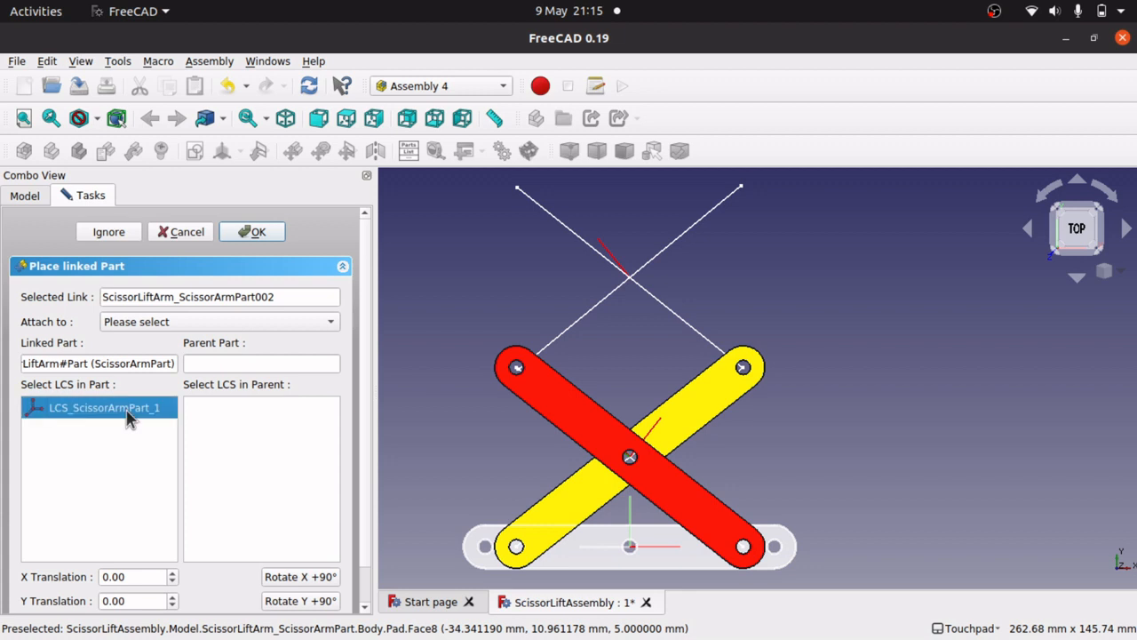
left_click(299, 321)
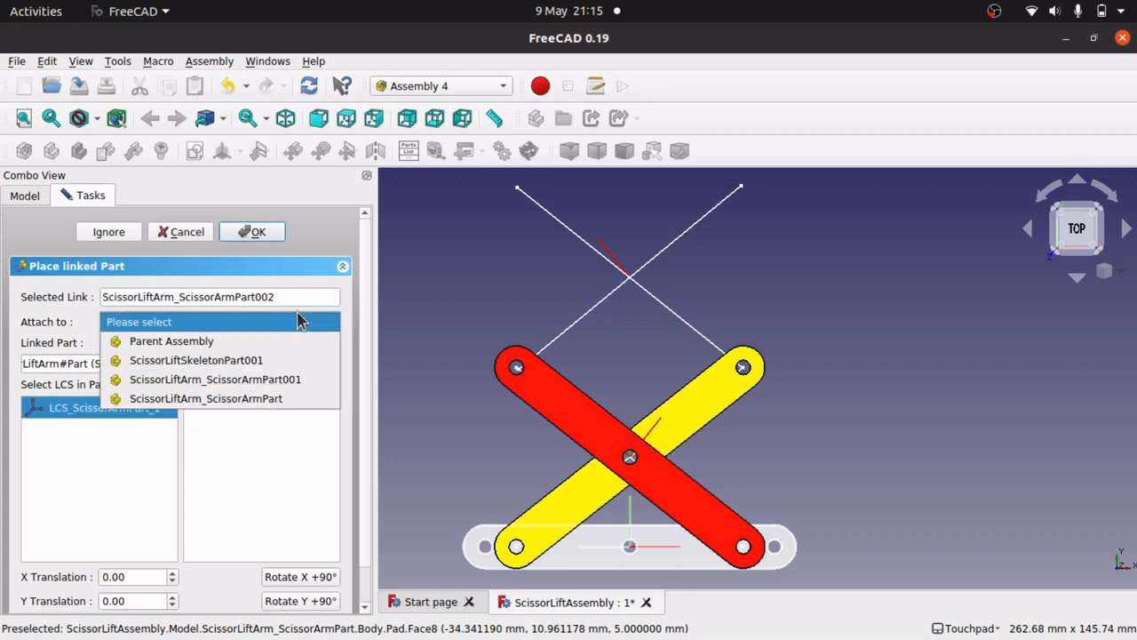
left_click(296, 362)
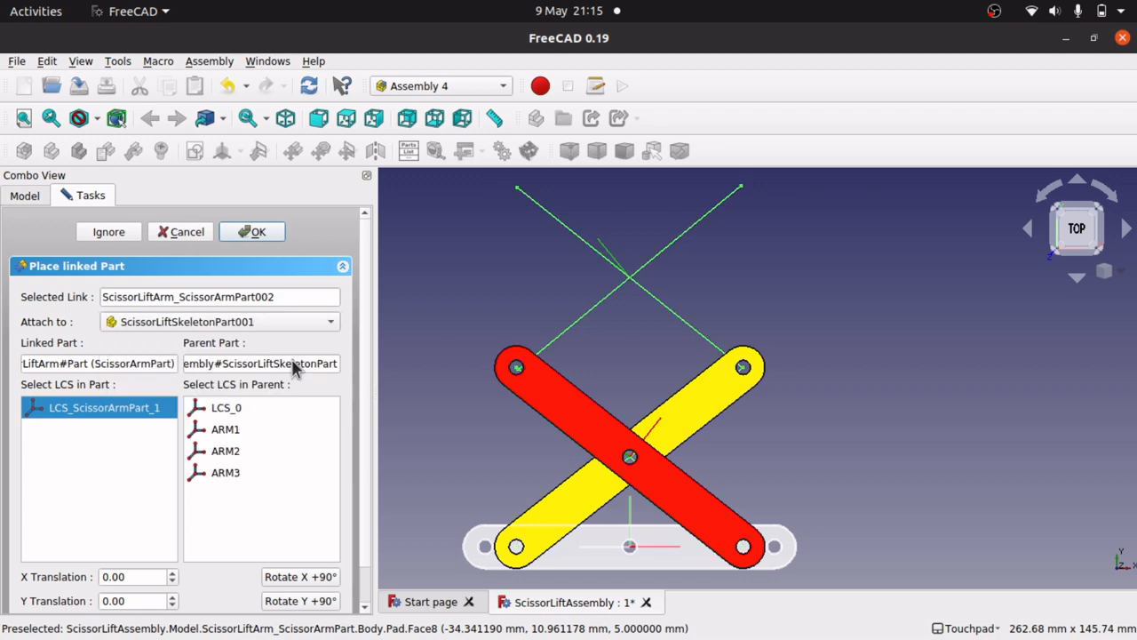
left_click(228, 476)
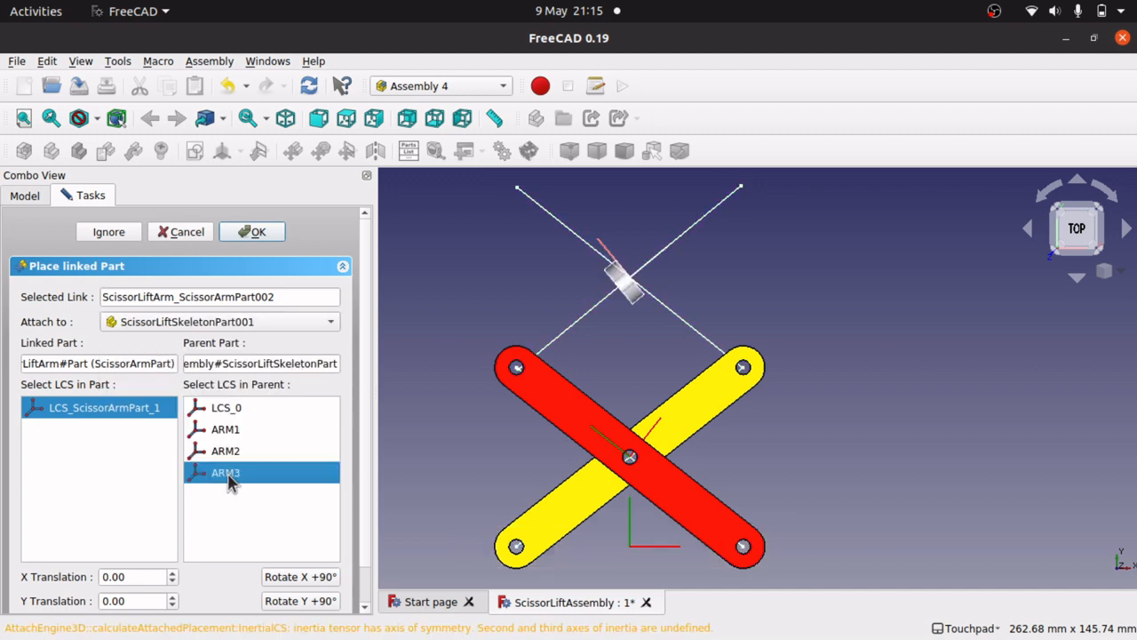
left_click(303, 577)
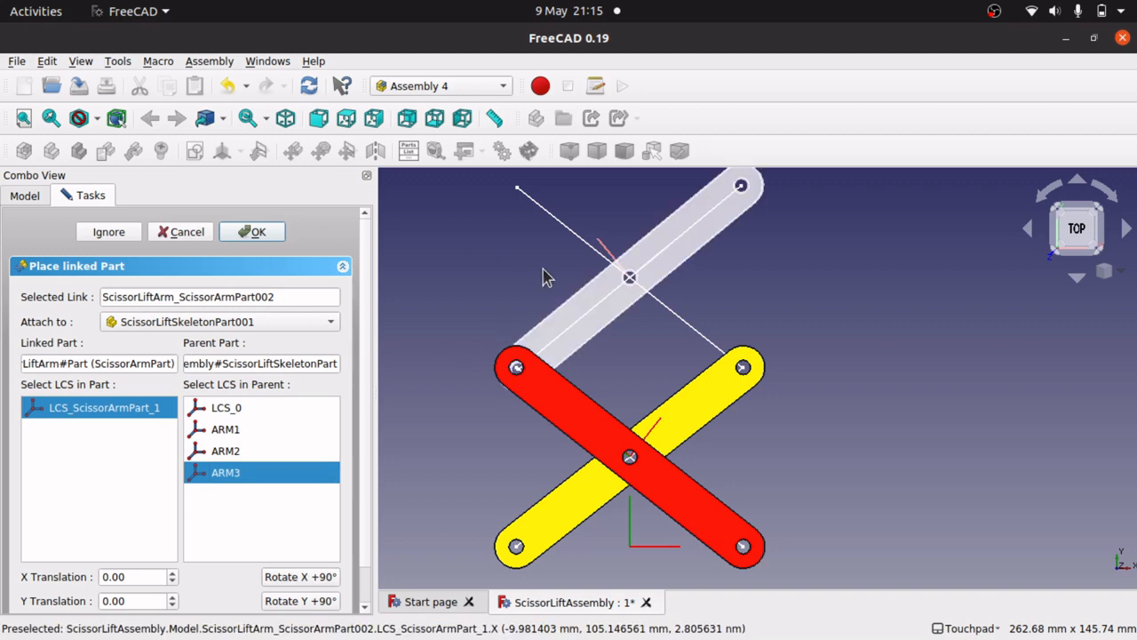
left_click_drag(542, 270, 509, 280, "shift")
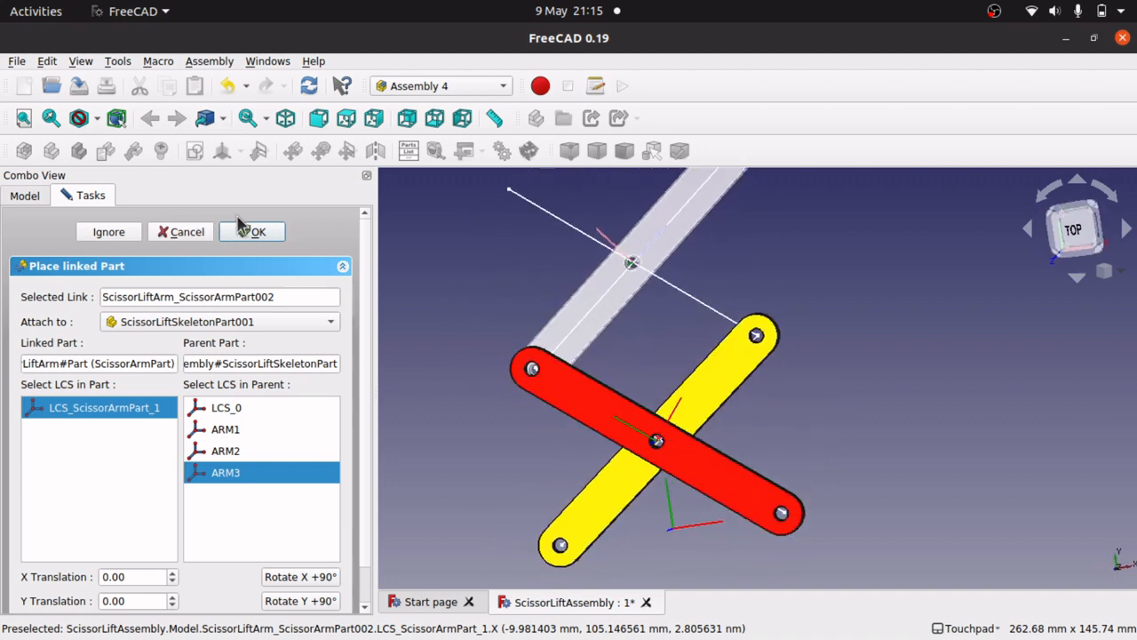
left_click(256, 230)
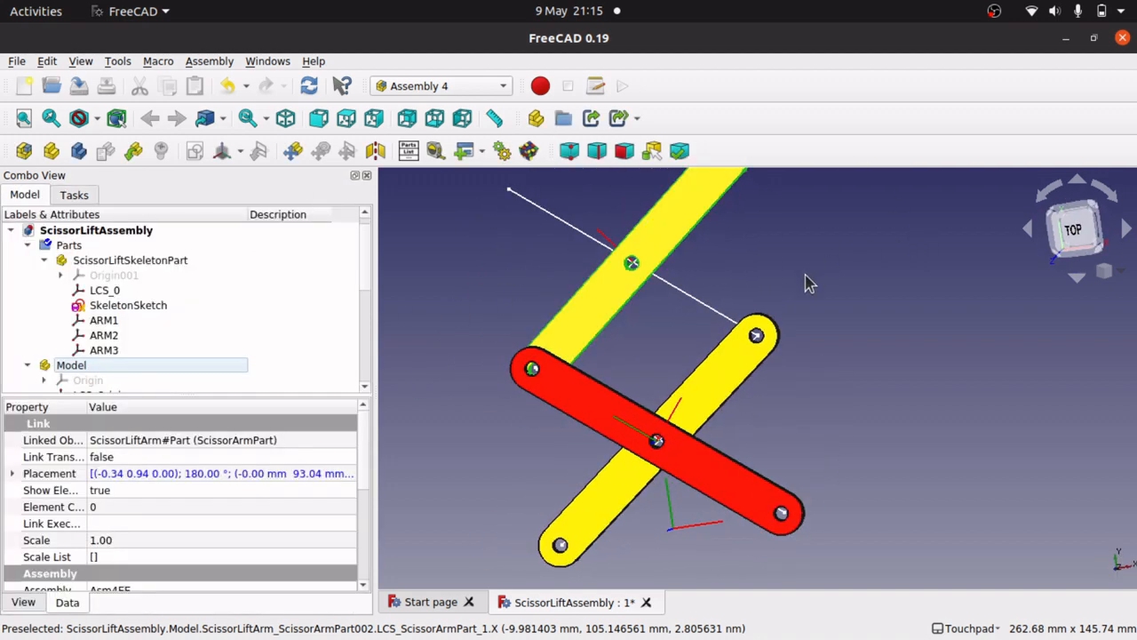
- Reopen SkeletonSketch and constrain the upper cross's lower-left endpoint onto the lower cross's downward-sloping line with a point-on-object constraint
scroll(805, 283, "down", 5)
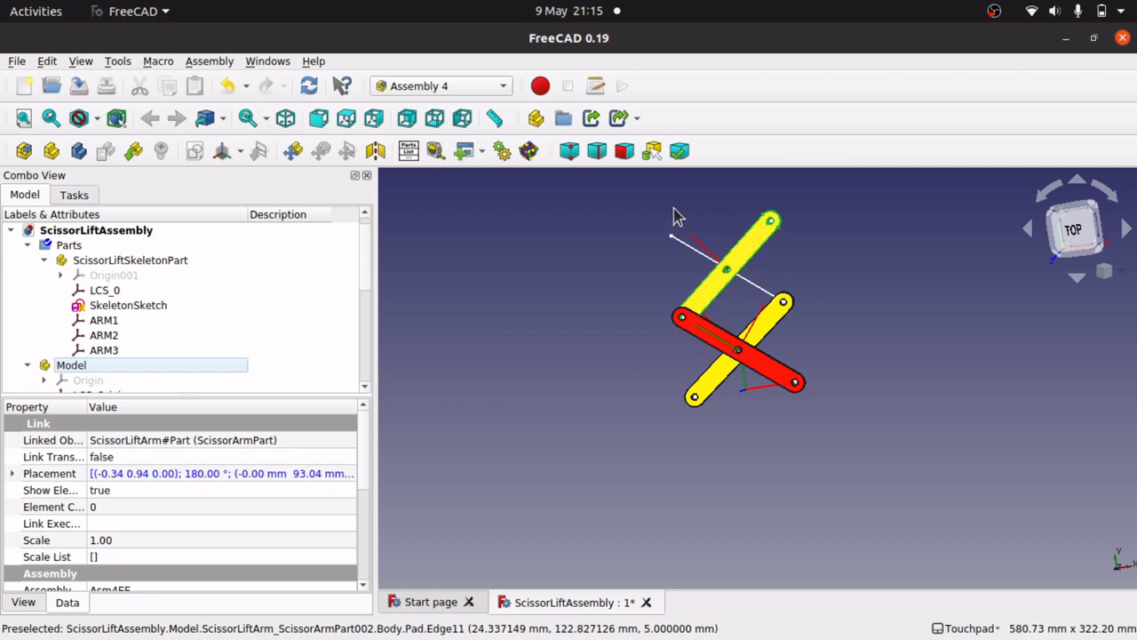
scroll(814, 266, "up", 1)
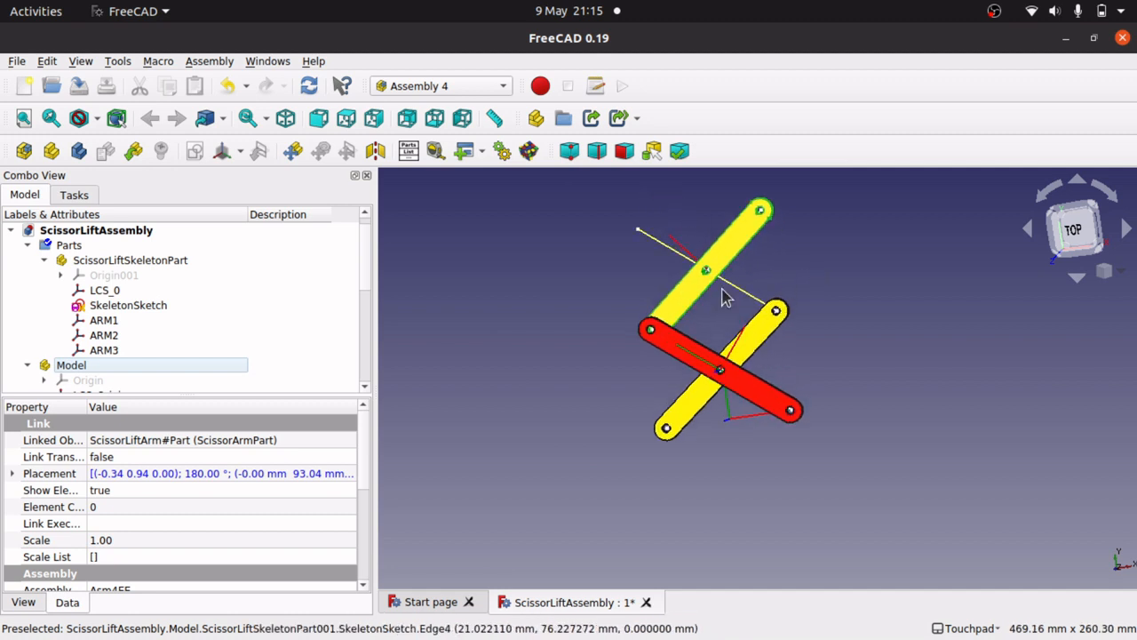
double_click(133, 305)
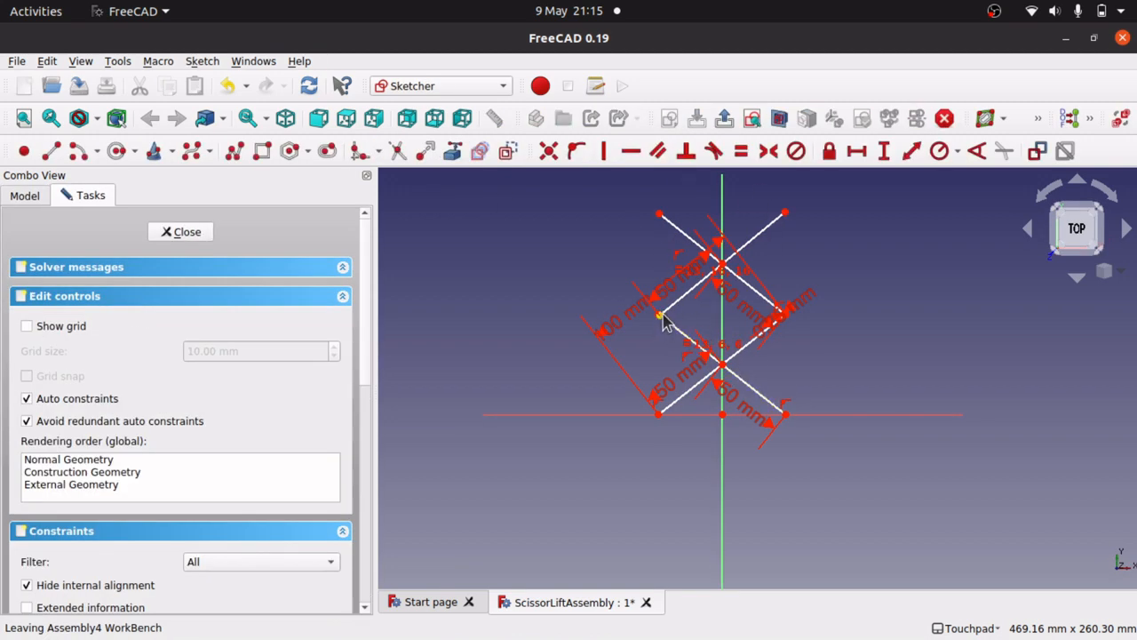
scroll(662, 322, "up", 10)
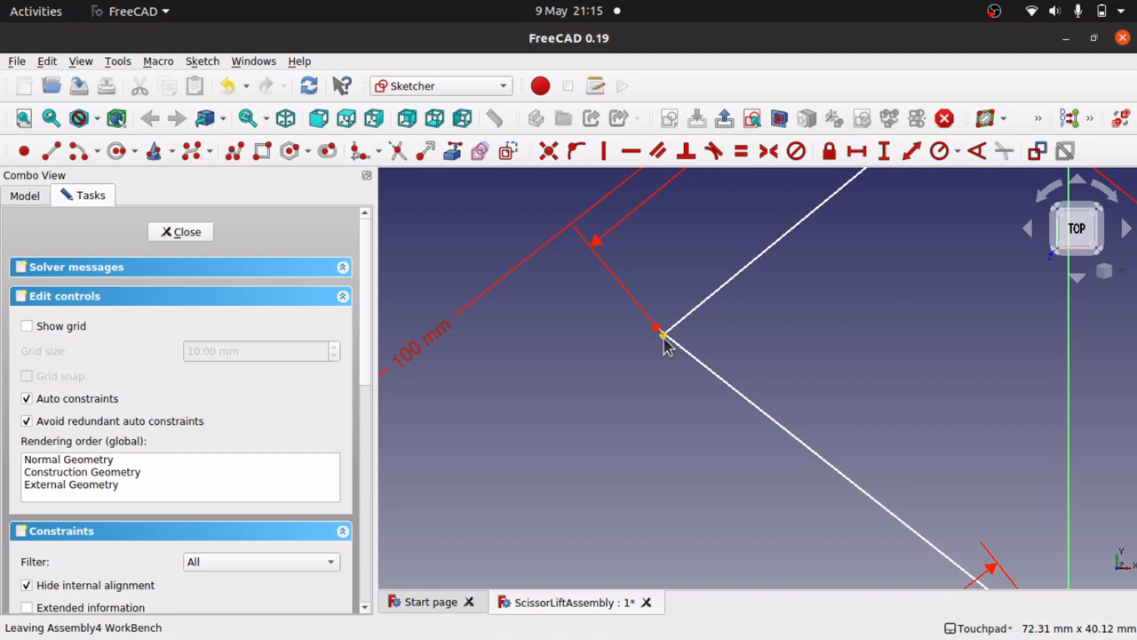
left_click(664, 338)
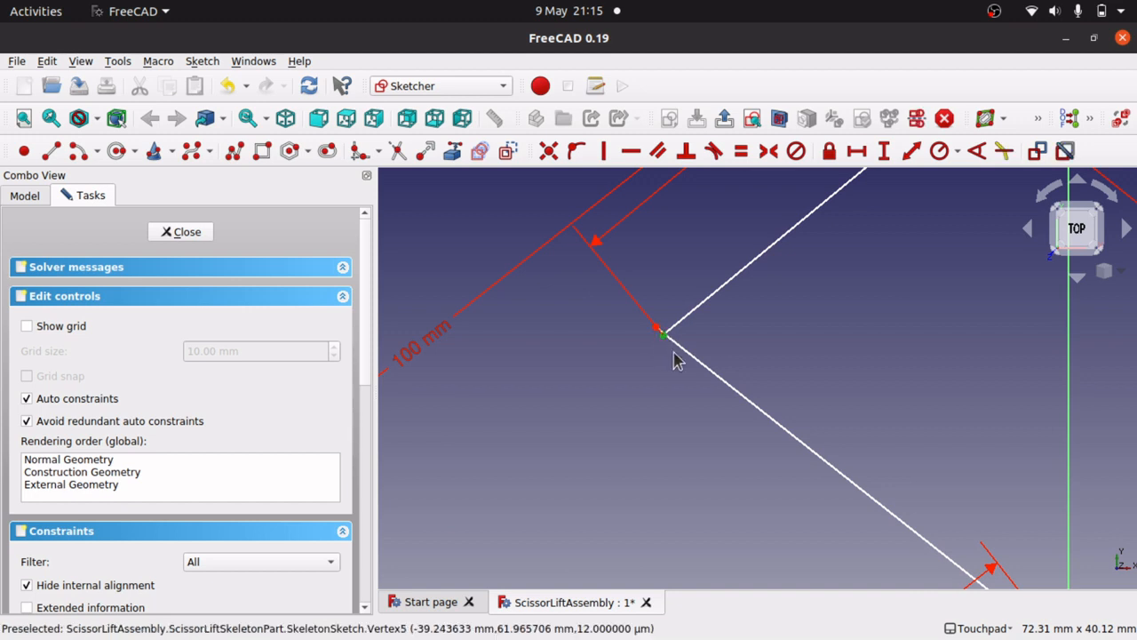
left_click(690, 354)
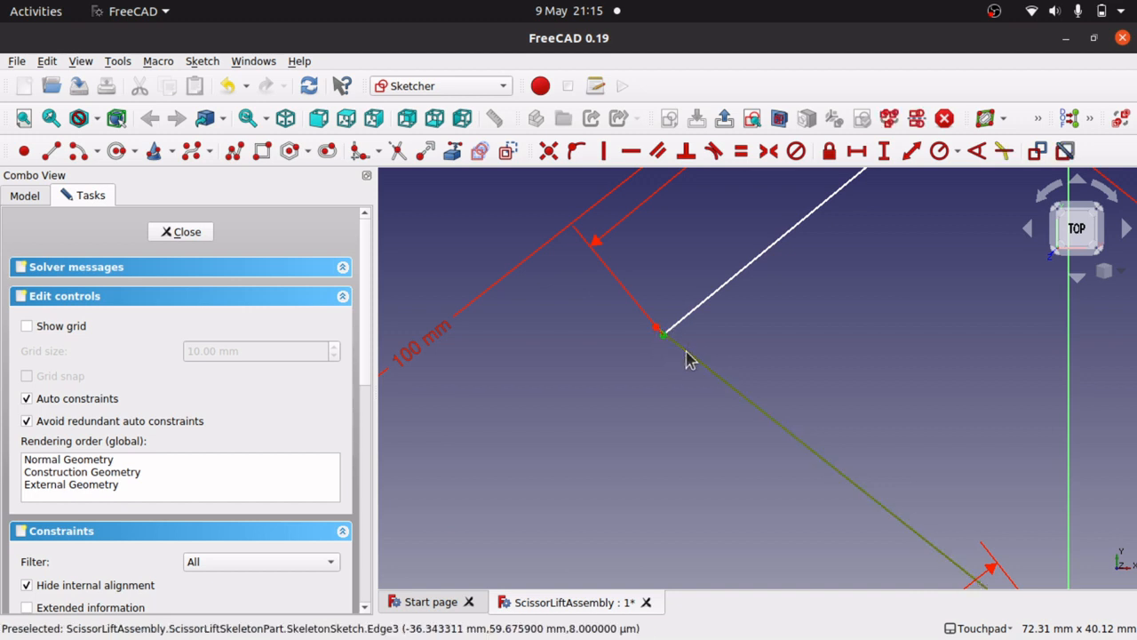
left_click(576, 151)
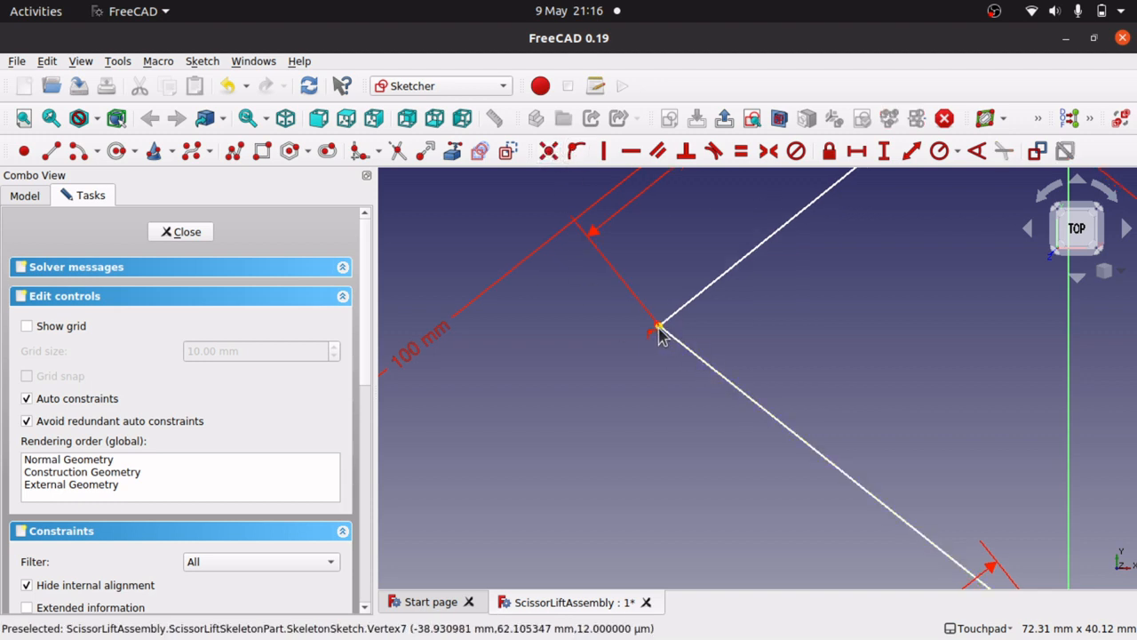
- Move the left joint between the crosses up and down to test the linkage, leave the lift folded flatter, and close the sketch
mouse_move(659, 332)
left_mouse_down()
mouse_move(678, 340)
mouse_move(692, 400)
mouse_move(674, 480)
mouse_move(720, 281)
mouse_move(690, 386)
mouse_move(682, 373)
left_mouse_up()
scroll(856, 386, "down", 5)
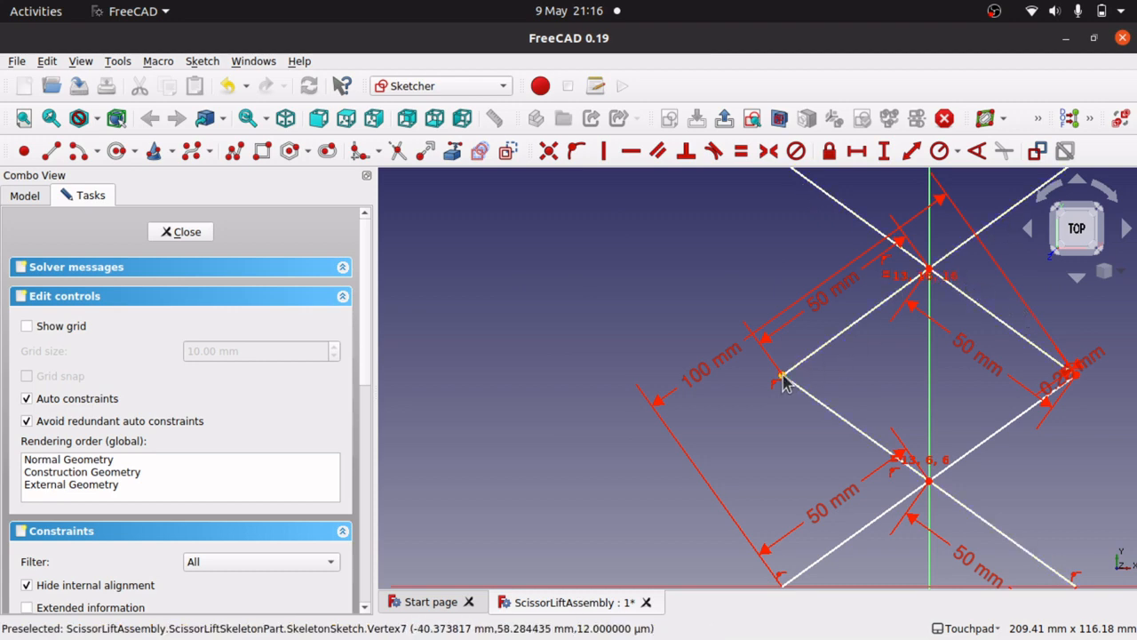
mouse_move(782, 376)
left_mouse_down()
mouse_move(808, 505)
mouse_move(827, 302)
mouse_move(821, 352)
left_mouse_up()
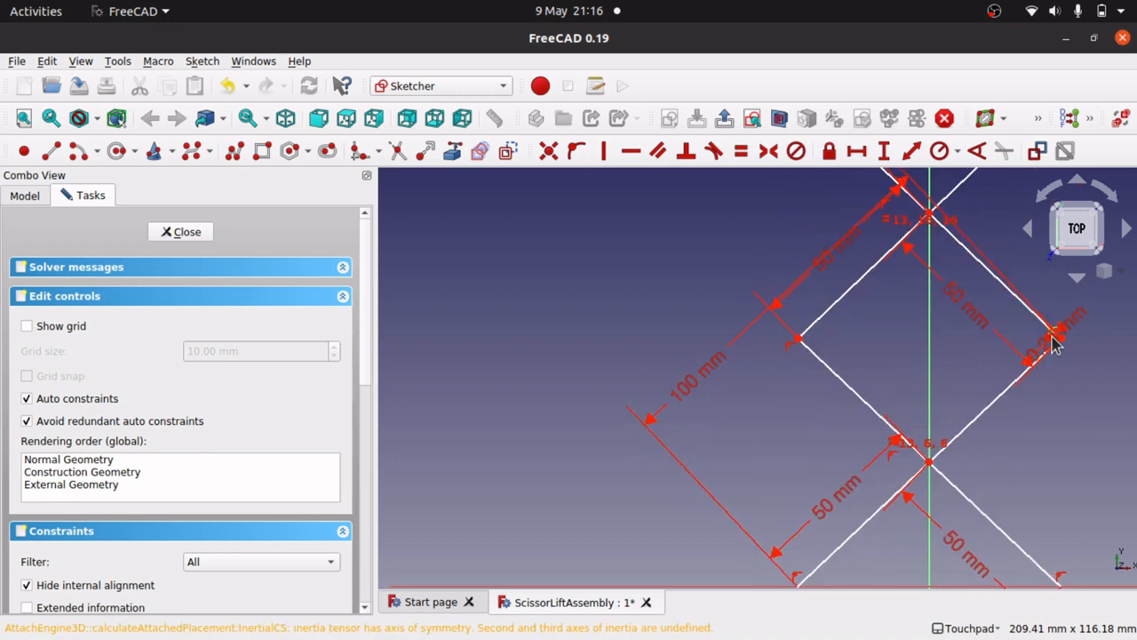
mouse_move(800, 340)
left_mouse_down()
mouse_move(802, 507)
mouse_move(818, 353)
mouse_move(792, 475)
left_mouse_up()
left_click(174, 232)
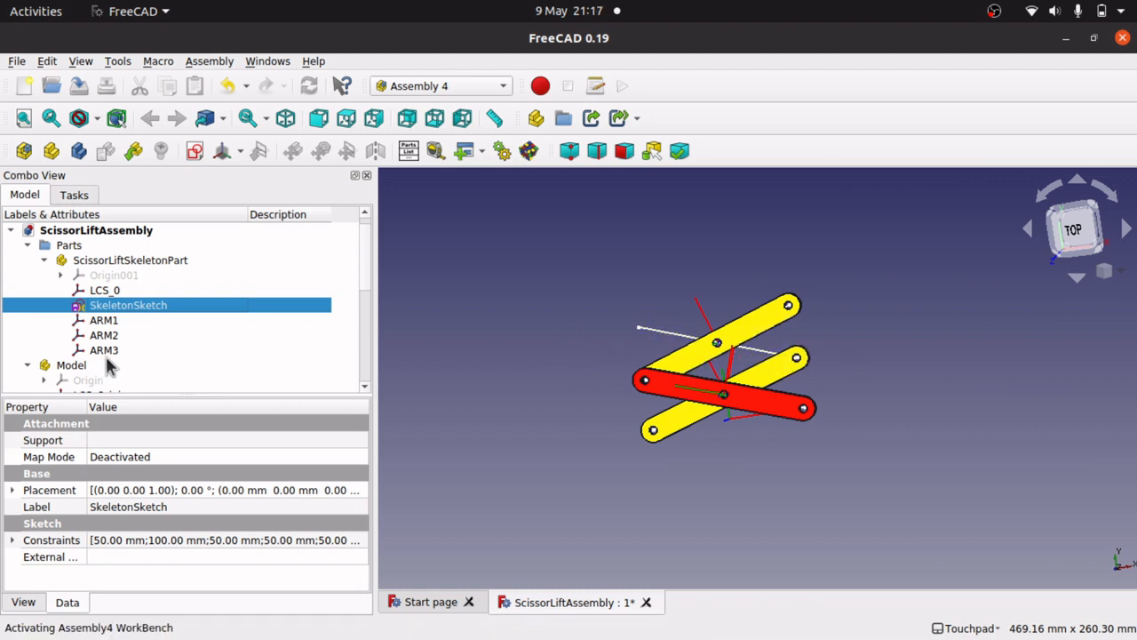
- Create a coordinate system named ARM4 in the skeleton part, attached to SkeletonSketch Edge4 with the Inertial CS mode
left_click(240, 152)
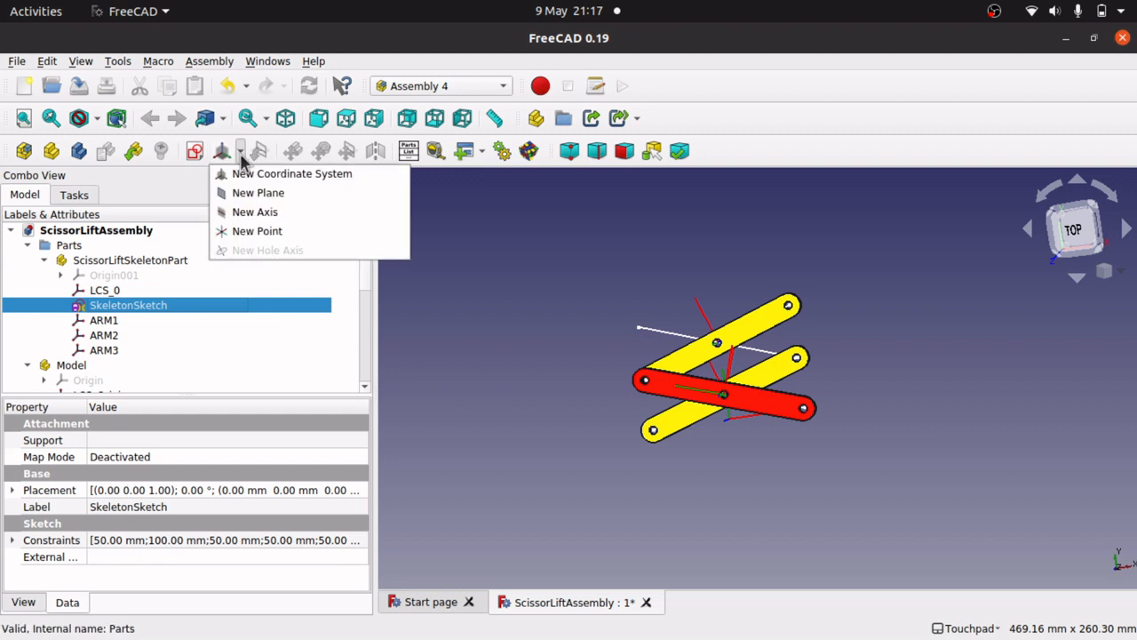
left_click(254, 176)
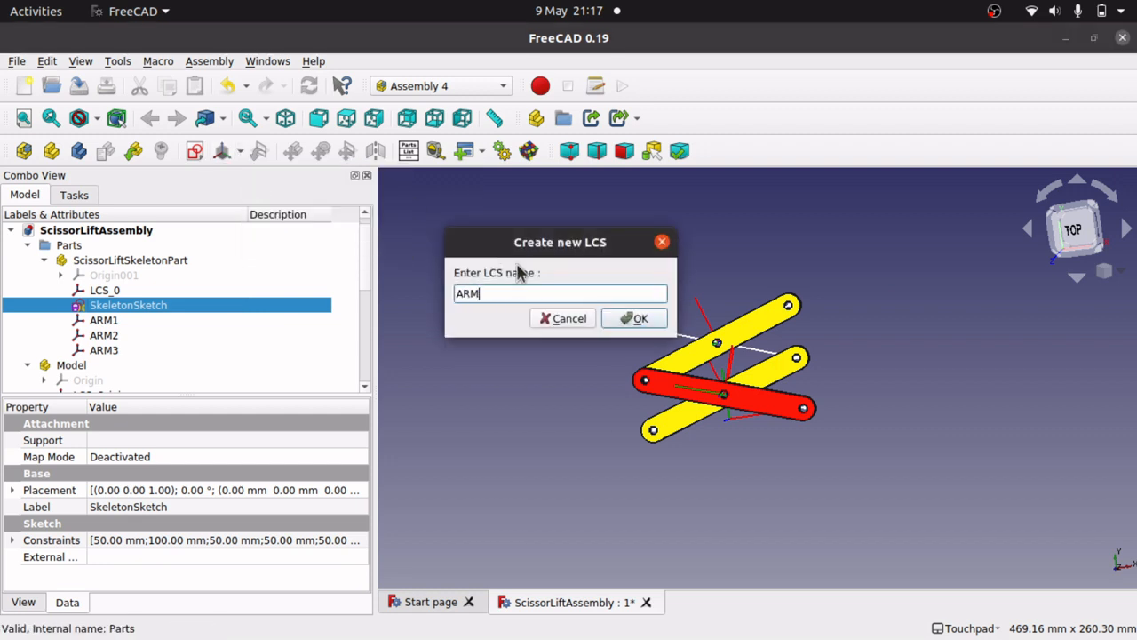
key("Return")
scroll(711, 325, "up", 5)
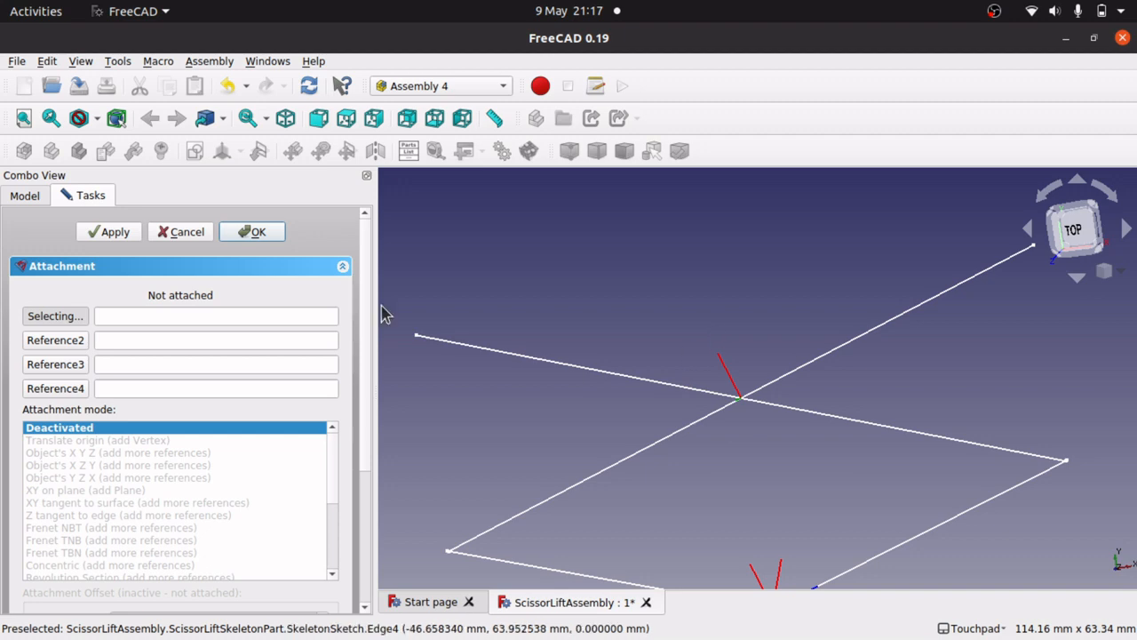
left_click(673, 387)
left_click(69, 453)
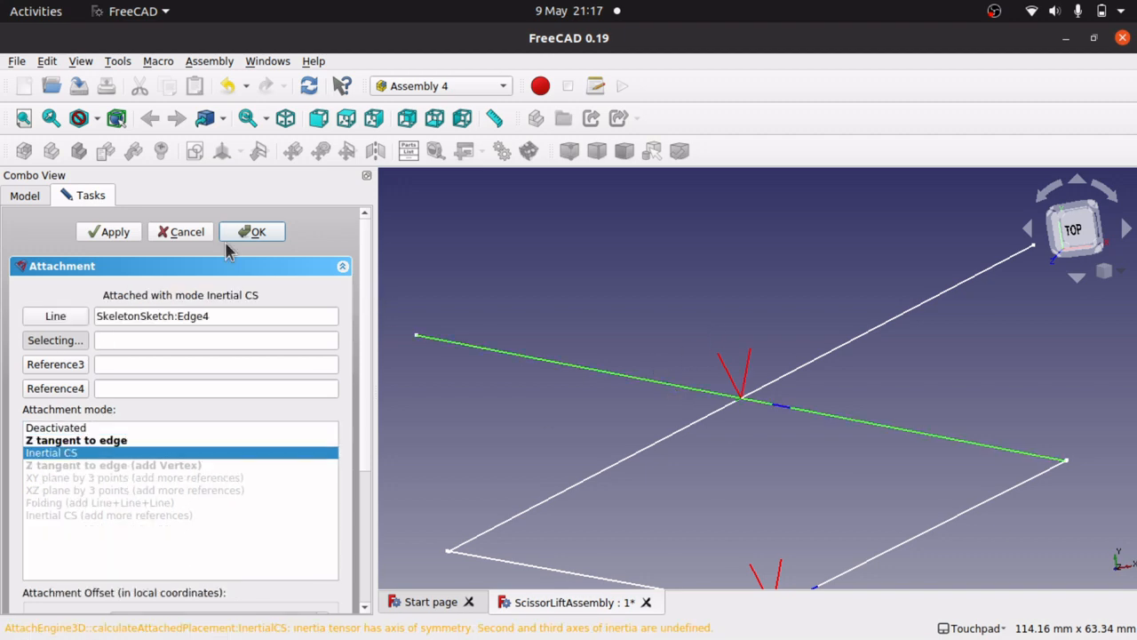
left_click(229, 236)
scroll(622, 274, "down", 5)
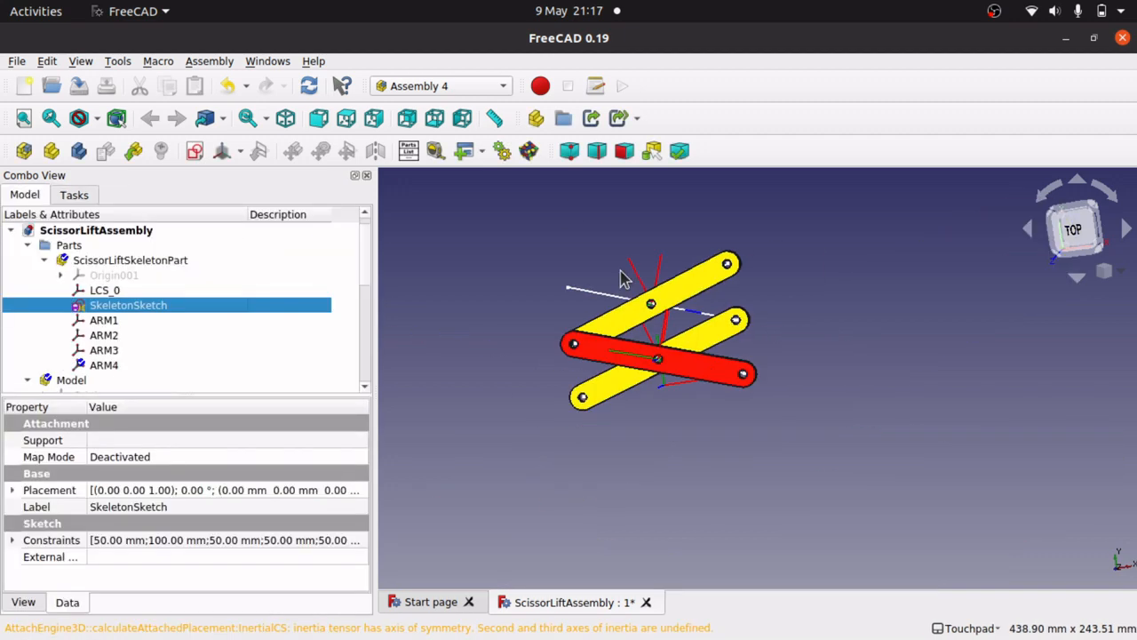
- Insert a link to ScissorLiftArm2#ScissorArmPart into the Model assembly
left_click(104, 365)
scroll(363, 272, "down", 3)
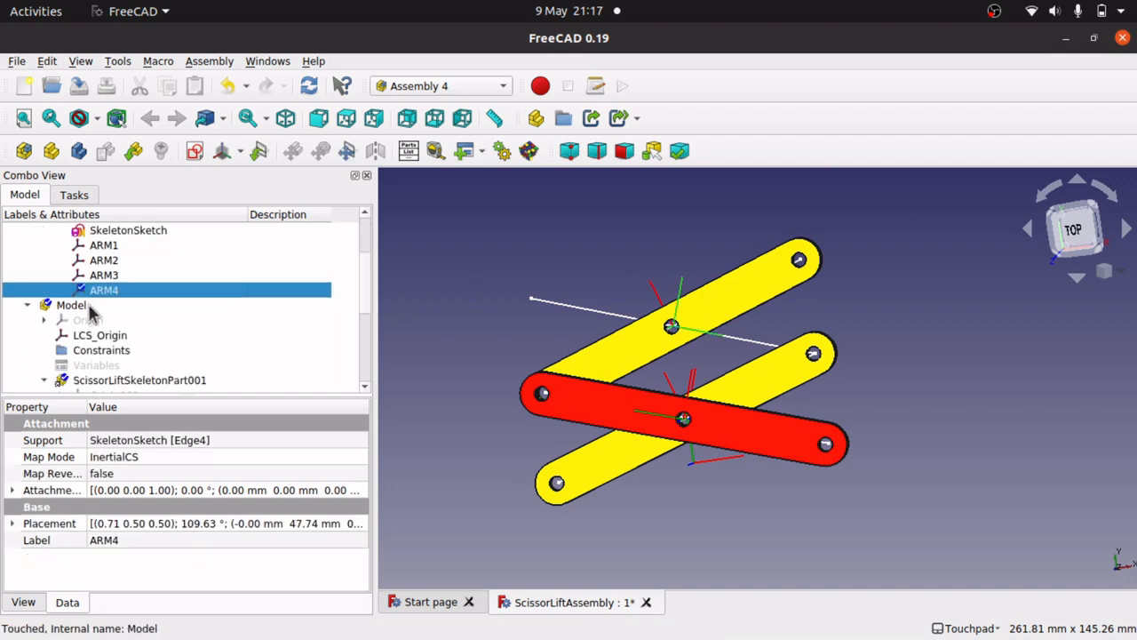
left_click(71, 305)
left_click(133, 151)
left_click(541, 222)
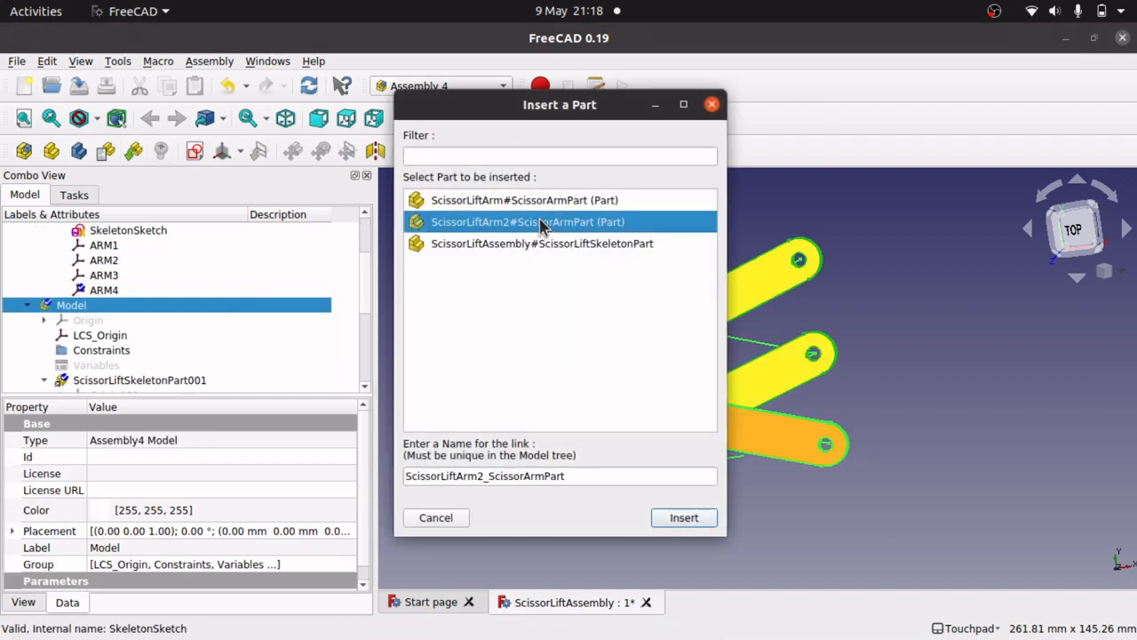
left_click(677, 517)
- Attach the ScissorLiftArm2_ScissorArmPart link's LCS_ScissorArmPart_1 to ARM4 of ScissorLiftSkeletonPart001, rotated 90° about X
left_click(124, 409)
left_click(309, 323)
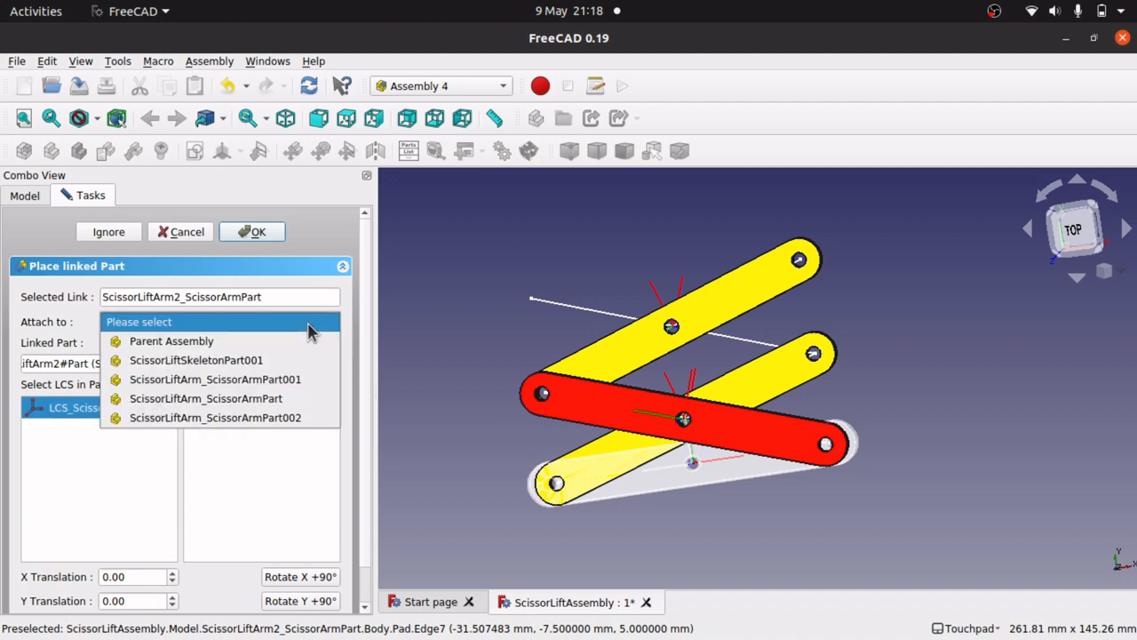
left_click(299, 360)
left_click(221, 498)
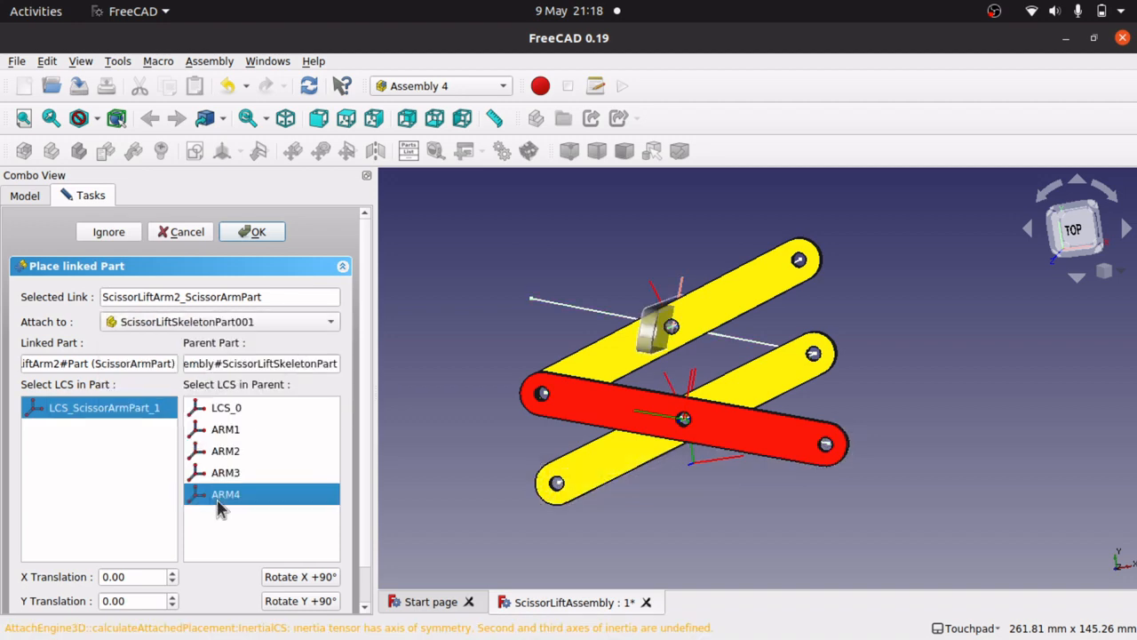
left_click(288, 580)
left_click(249, 233)
left_click(553, 243)
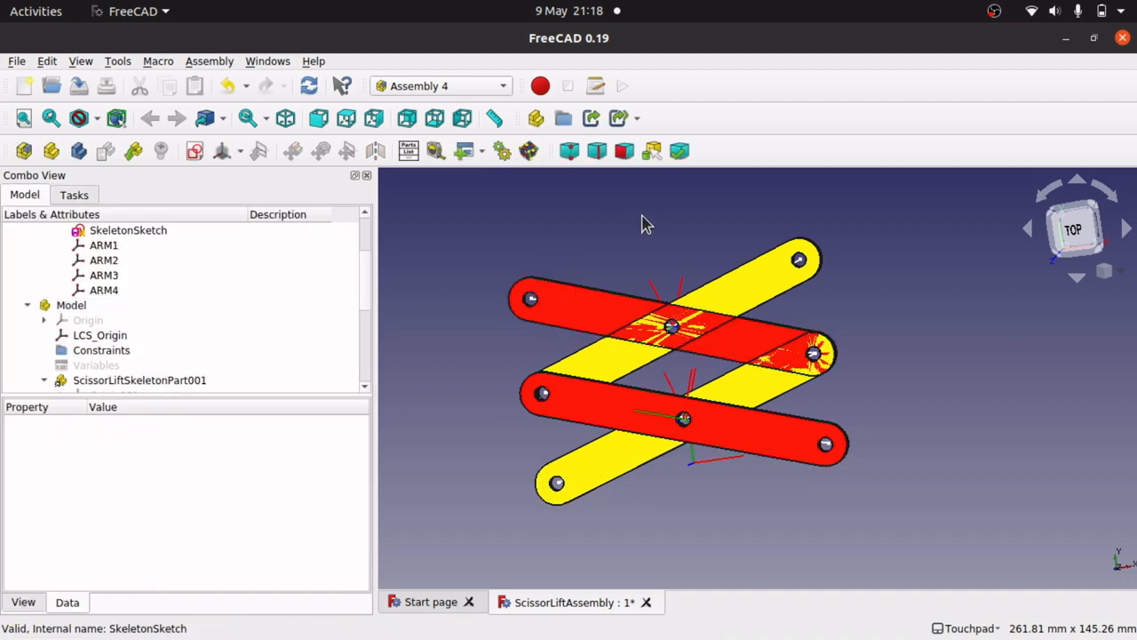
middle_click_drag(642, 216, 604, 255)
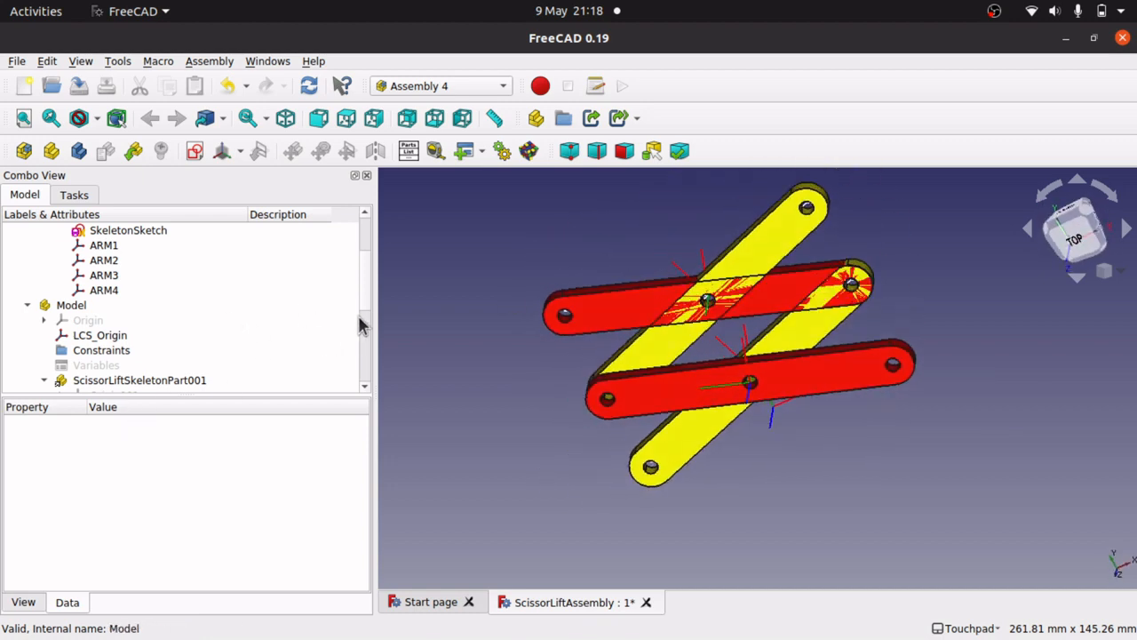
- Reopen the placement of ScissorLiftArm2_ScissorArmPart and set its Y translation to 5
scroll(362, 322, "down", 5)
left_click(213, 352)
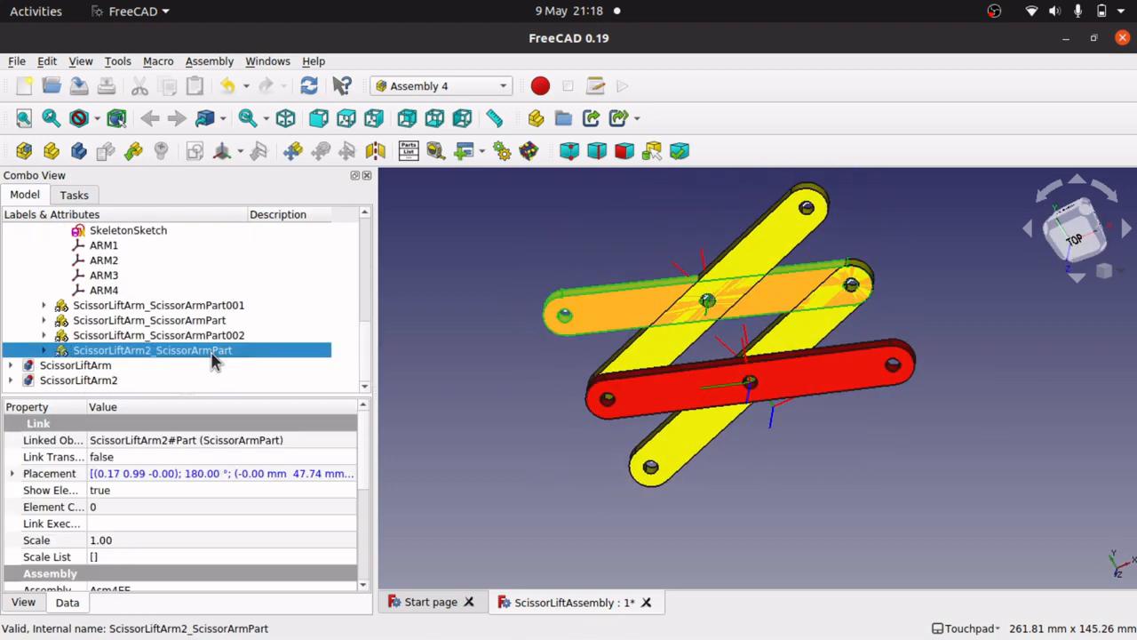
left_click(293, 151)
scroll(372, 579, "down", 2)
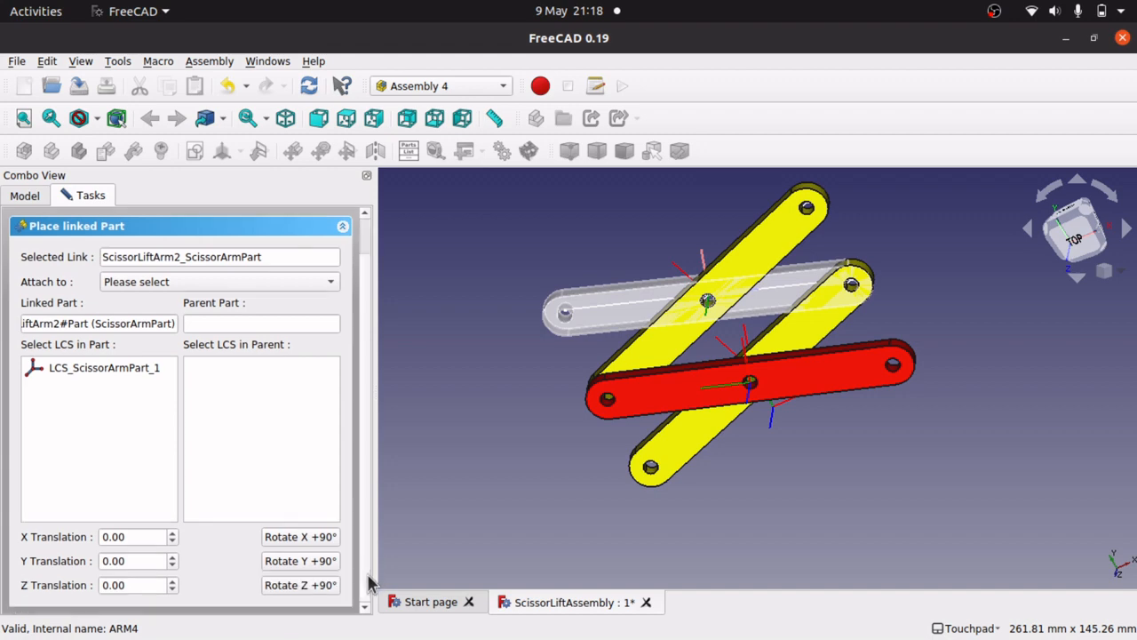
middle_click_drag(545, 310, 604, 351)
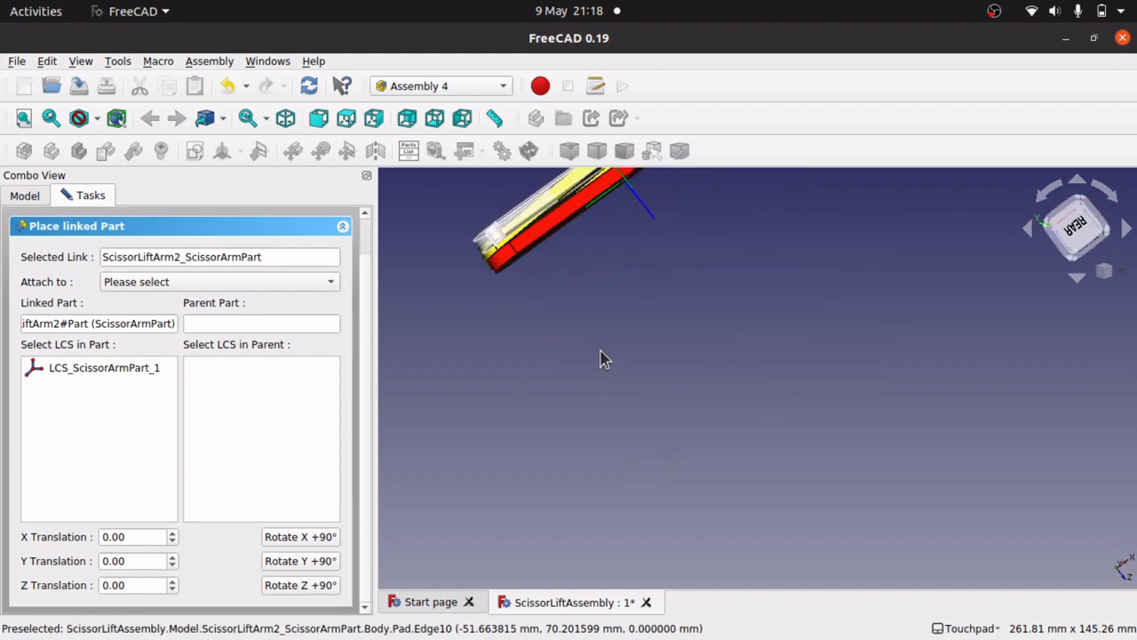
left_click(146, 561)
double_click(146, 560)
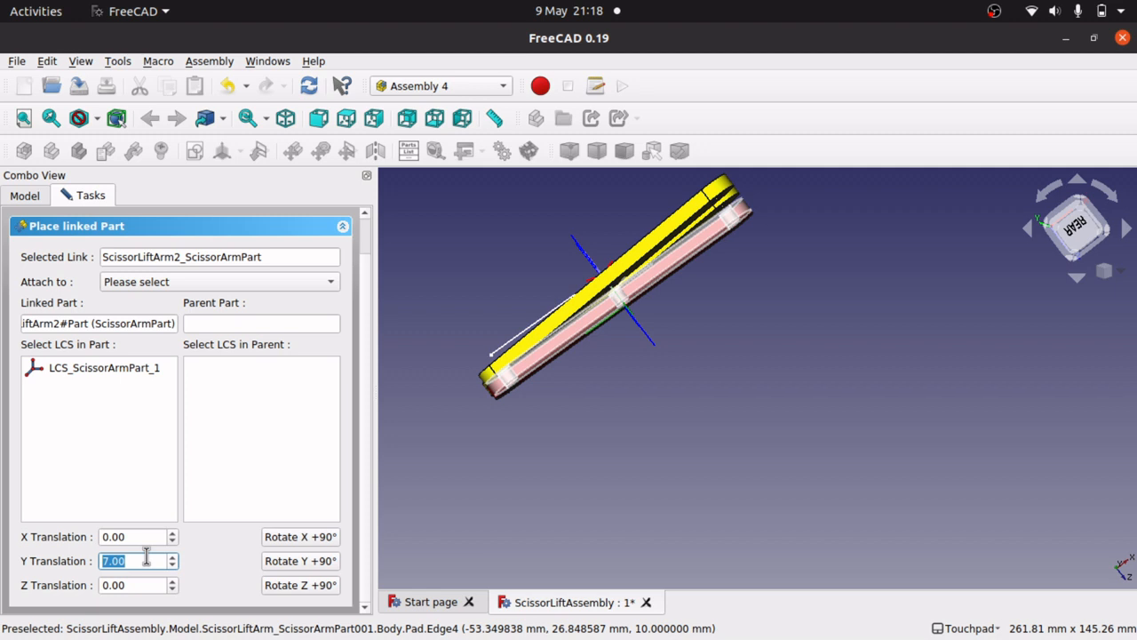
type("5")
scroll(363, 238, "up", 1)
- Reselect LCS_ScissorArmPart_1 and ARM4 of ScissorLiftSkeletonPart001 as the attachment for the offset arm, and apply the placement
left_click(260, 235)
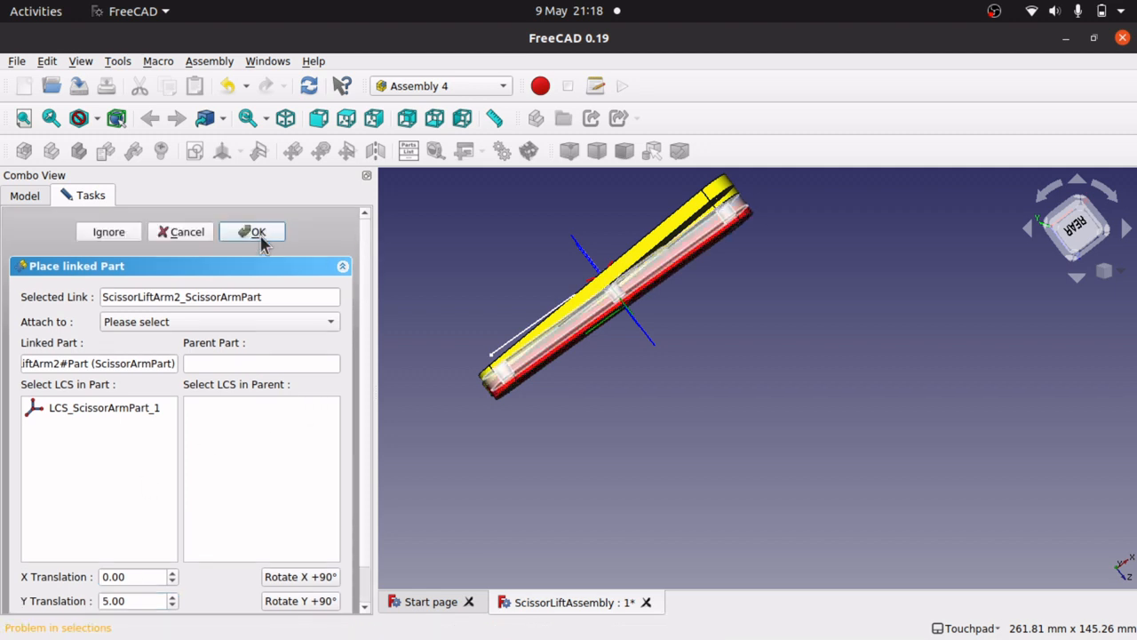
left_click(147, 409)
left_click(276, 322)
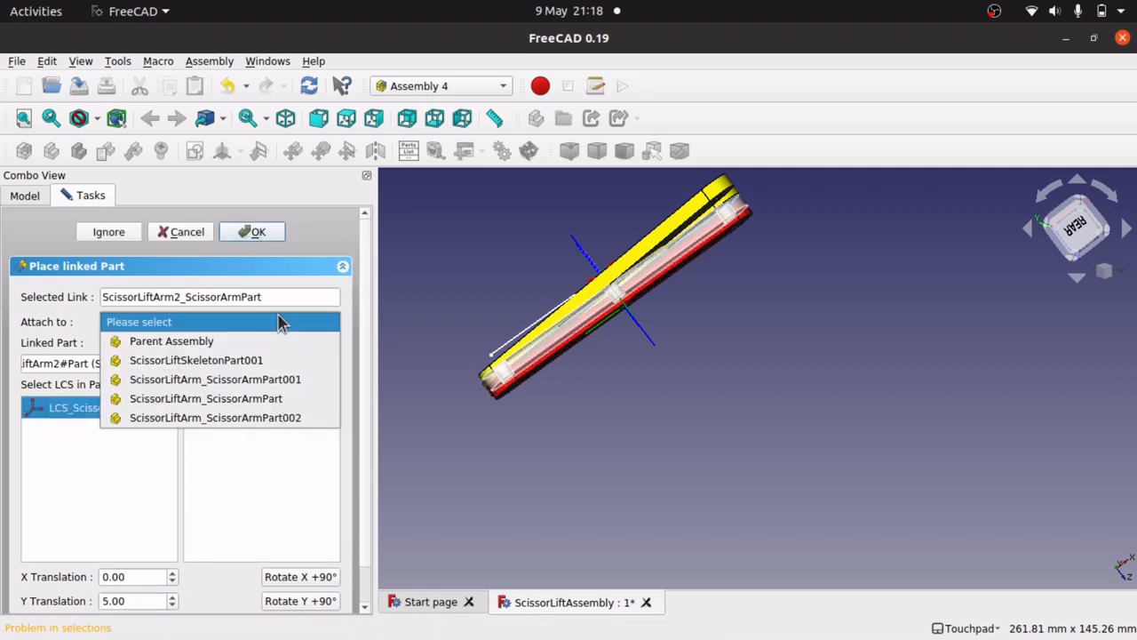
left_click(263, 360)
left_click(224, 494)
left_click(254, 232)
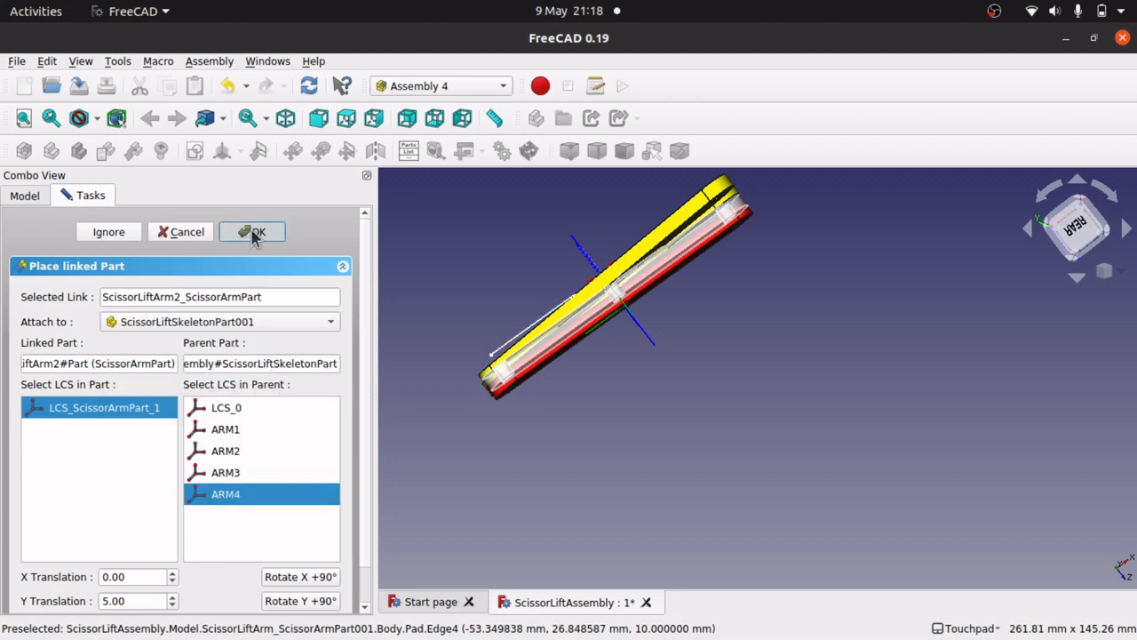
- Examine the upper and lower crossed arms from several angles to check their layering and pin-hole alignment
left_click_drag(578, 285, 692, 305, "shift")
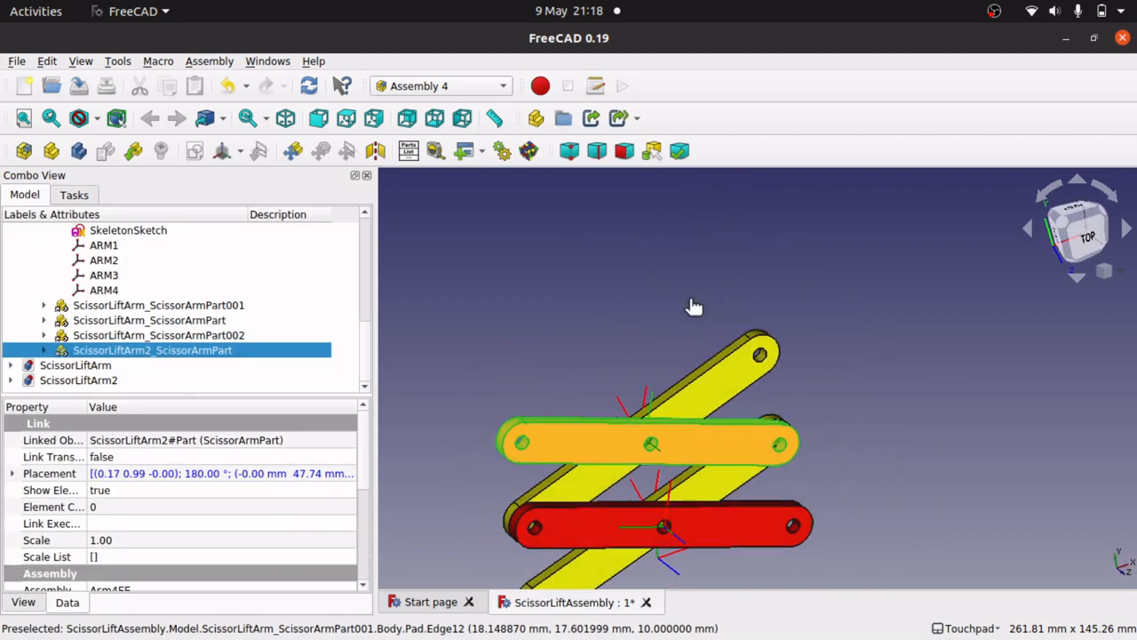
left_click(689, 302)
scroll(598, 336, "down", 3)
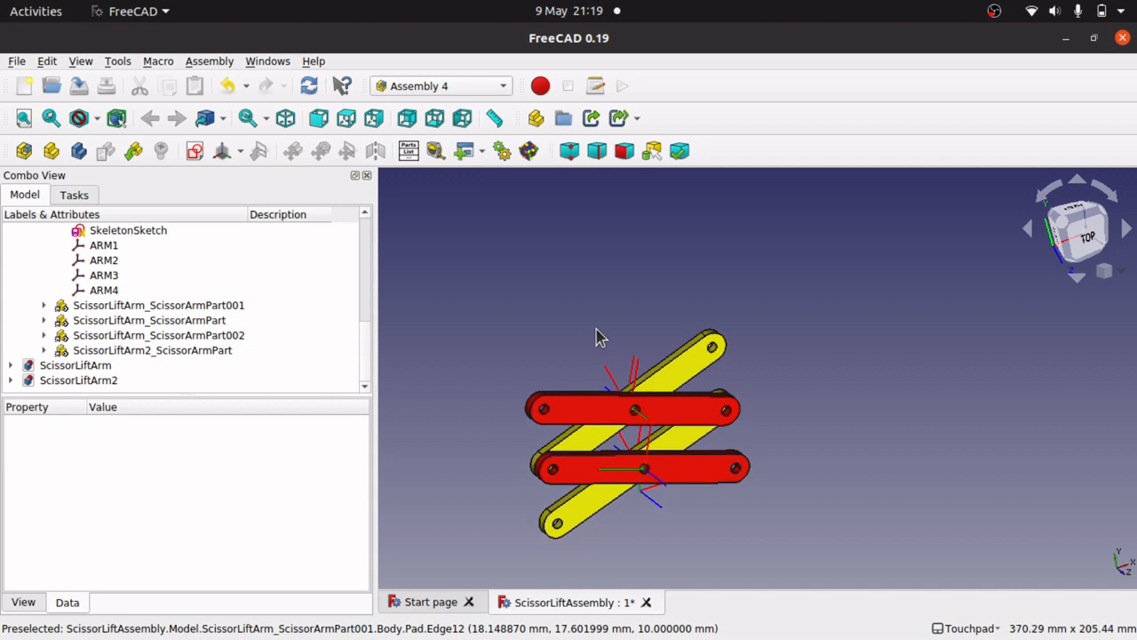
scroll(634, 451, "up", 3)
scroll(634, 451, "down", 2)
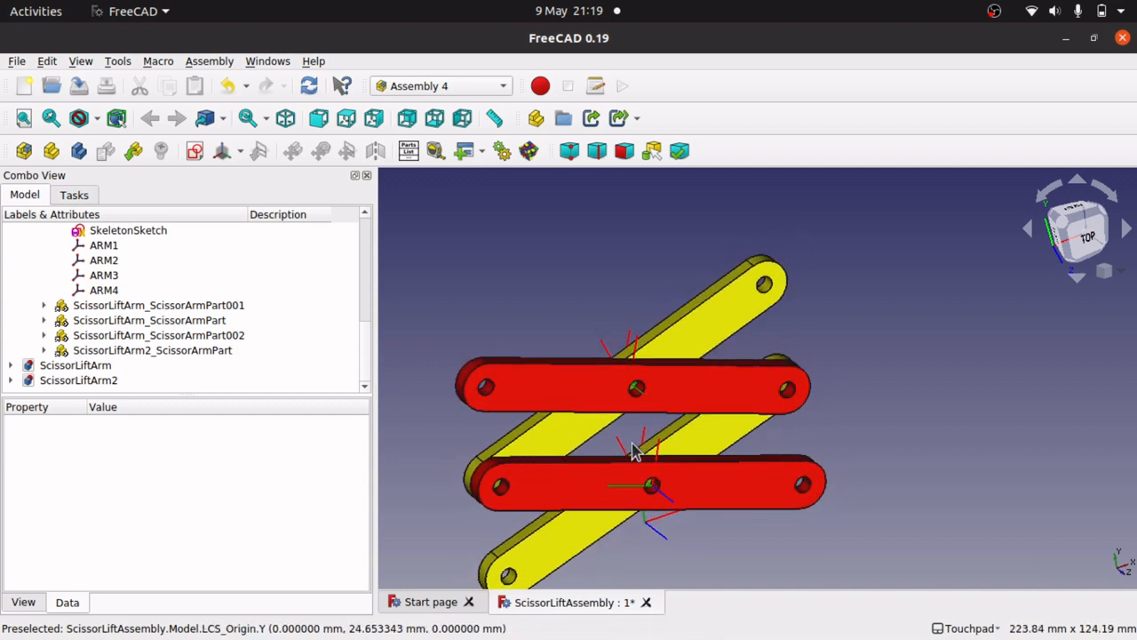
scroll(634, 452, "up", 1)
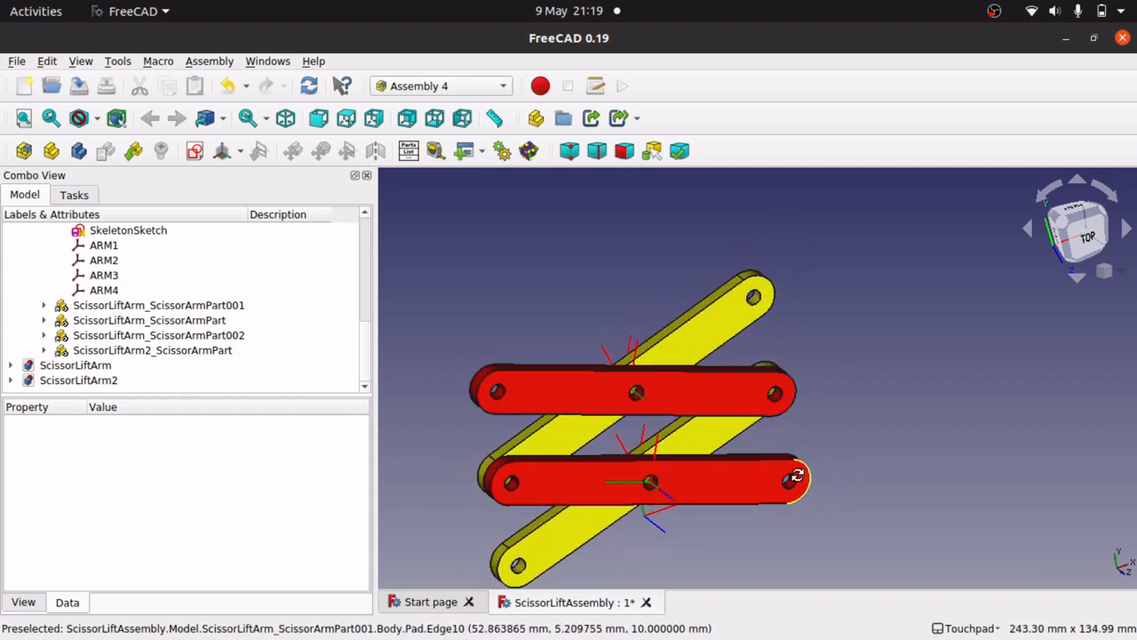
left_click_drag(787, 472, 678, 289, "shift")
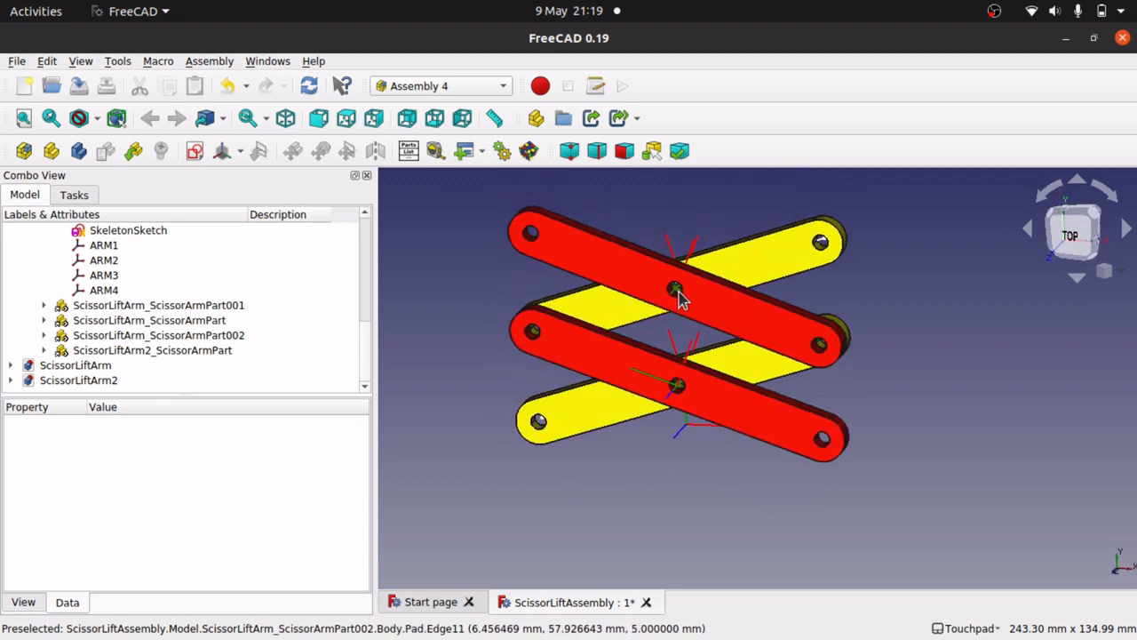
- Reopen SkeletonSketch, raise the upper cross's top-left endpoint, move the lower cross's bottom-left endpoint inward to extend the lift, and close the sketch
double_click(135, 232)
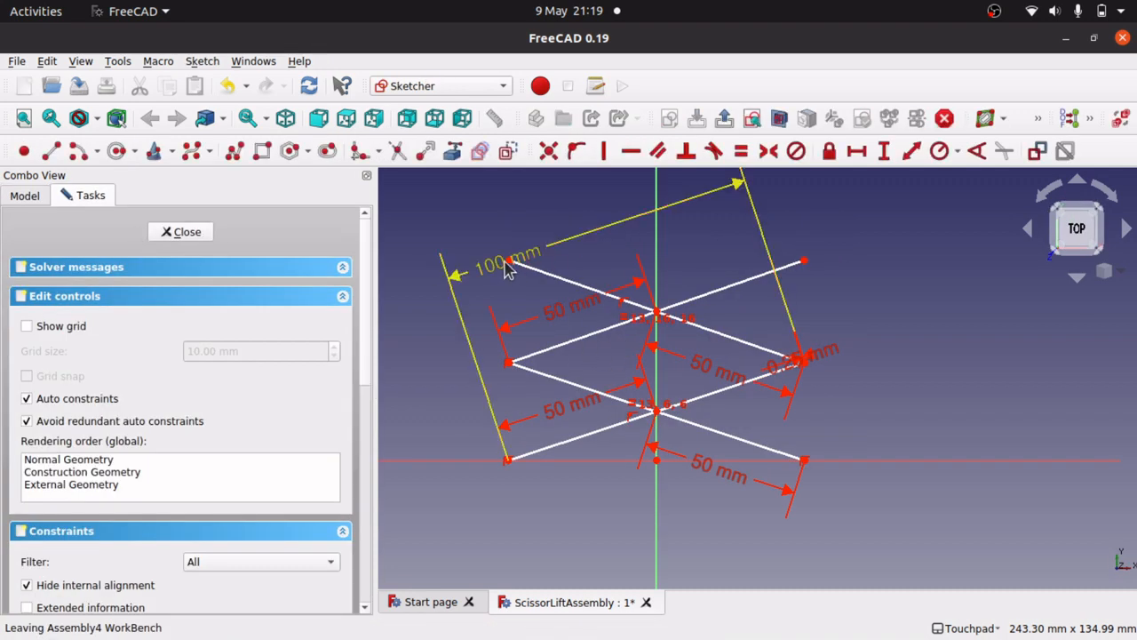
mouse_move(508, 264)
left_mouse_down()
mouse_move(511, 160)
mouse_move(517, 197)
left_mouse_up()
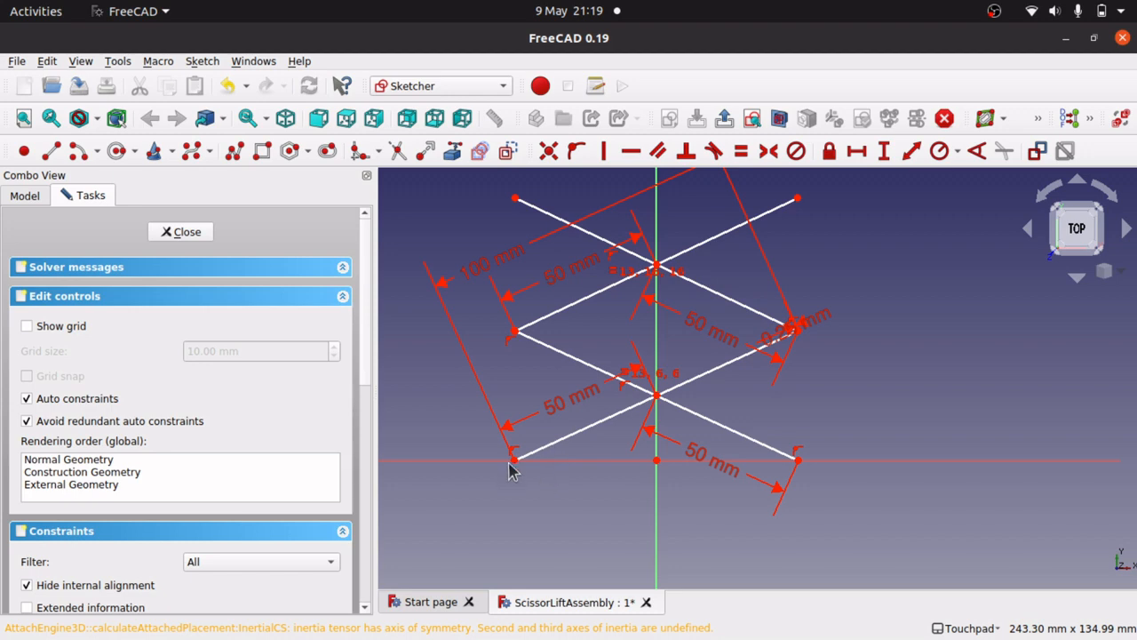
mouse_move(516, 469)
left_mouse_down()
mouse_move(536, 457)
mouse_move(581, 471)
mouse_move(527, 474)
mouse_move(538, 487)
left_mouse_up()
left_click(179, 233)
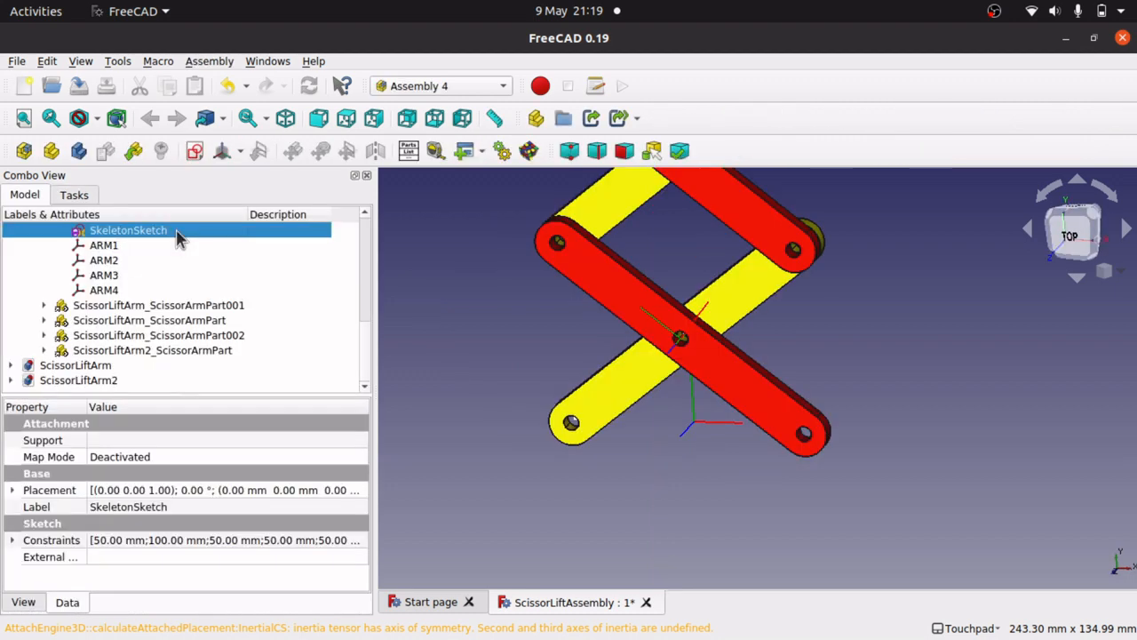
left_click(928, 339)
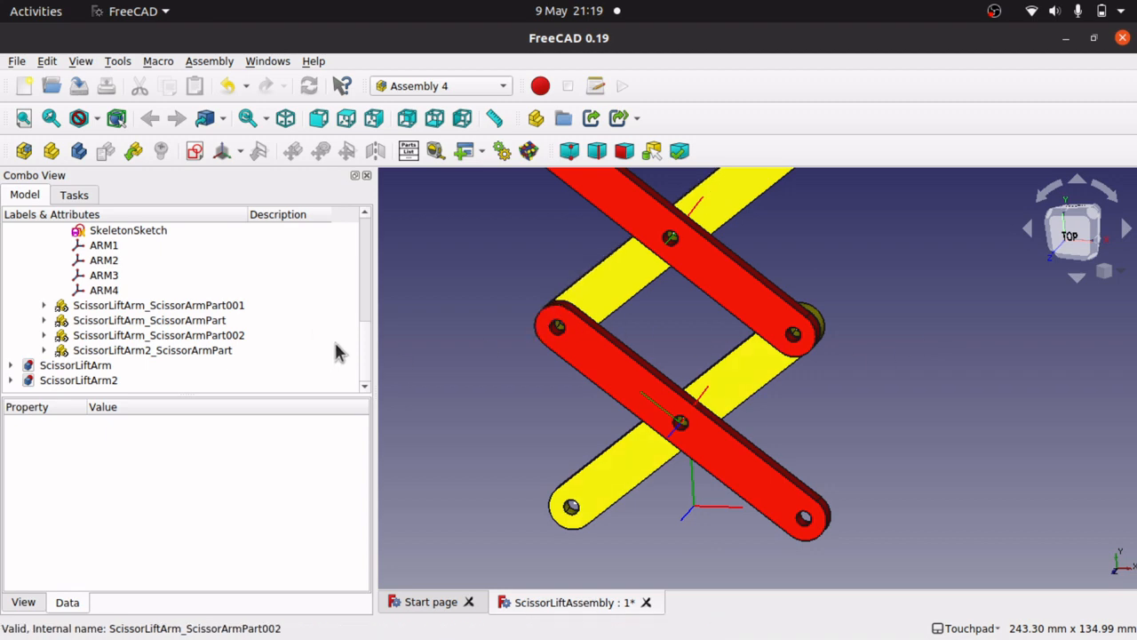
- Reopen SkeletonSketch, add a distance constraint between the lower cross's two bottom endpoints at their current spacing, and close the sketch
double_click(142, 232)
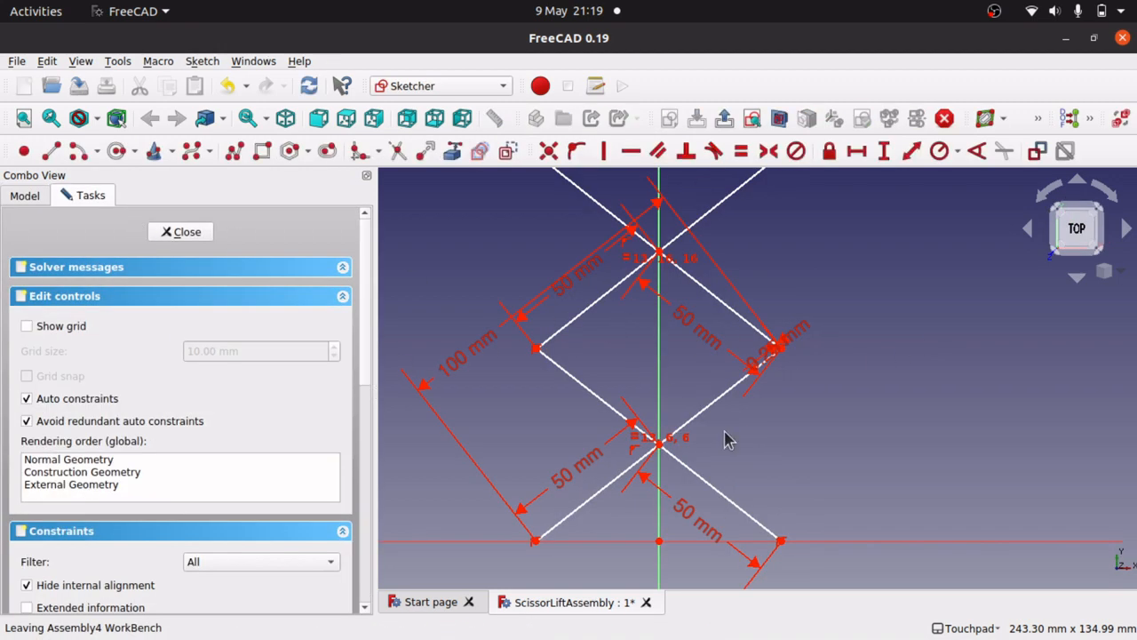
left_click(535, 541)
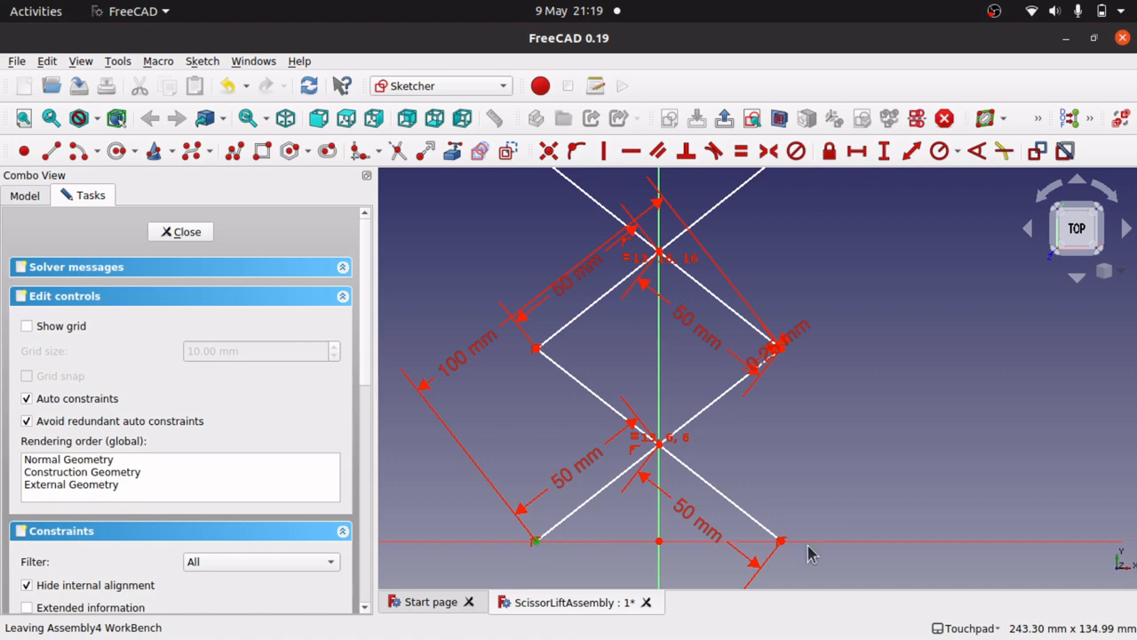
left_click(781, 541)
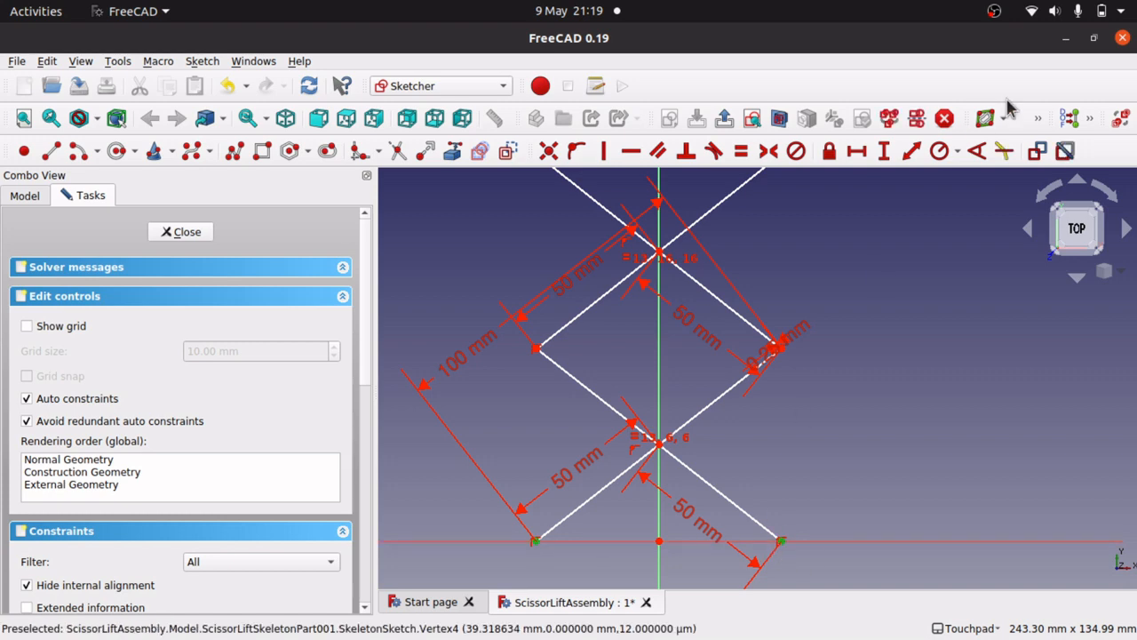
left_click(912, 151)
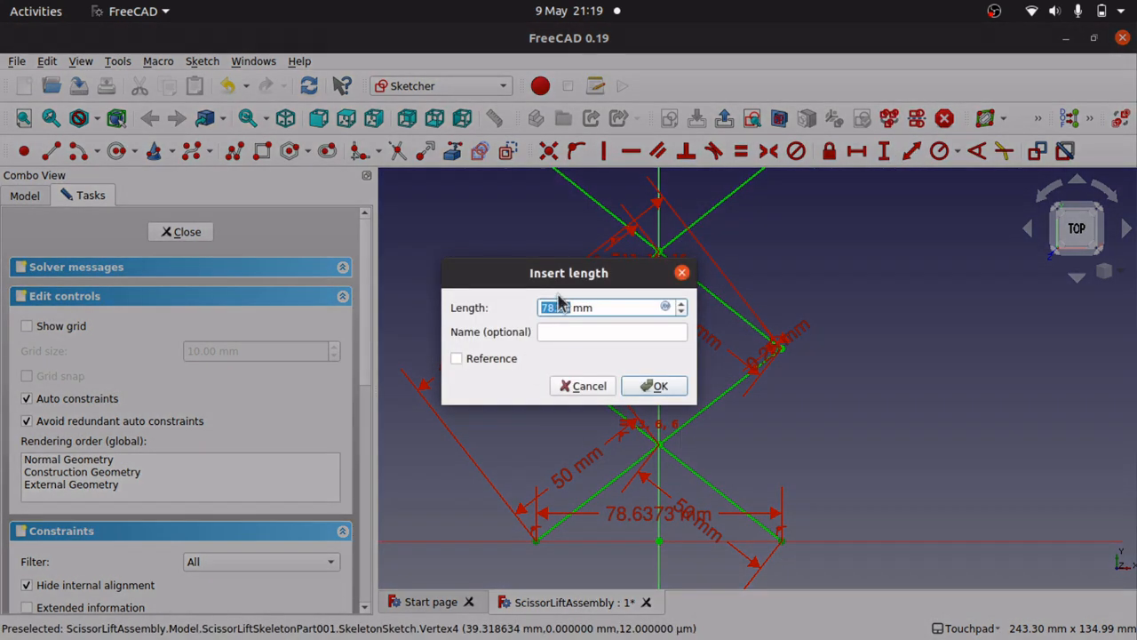
left_click(654, 386)
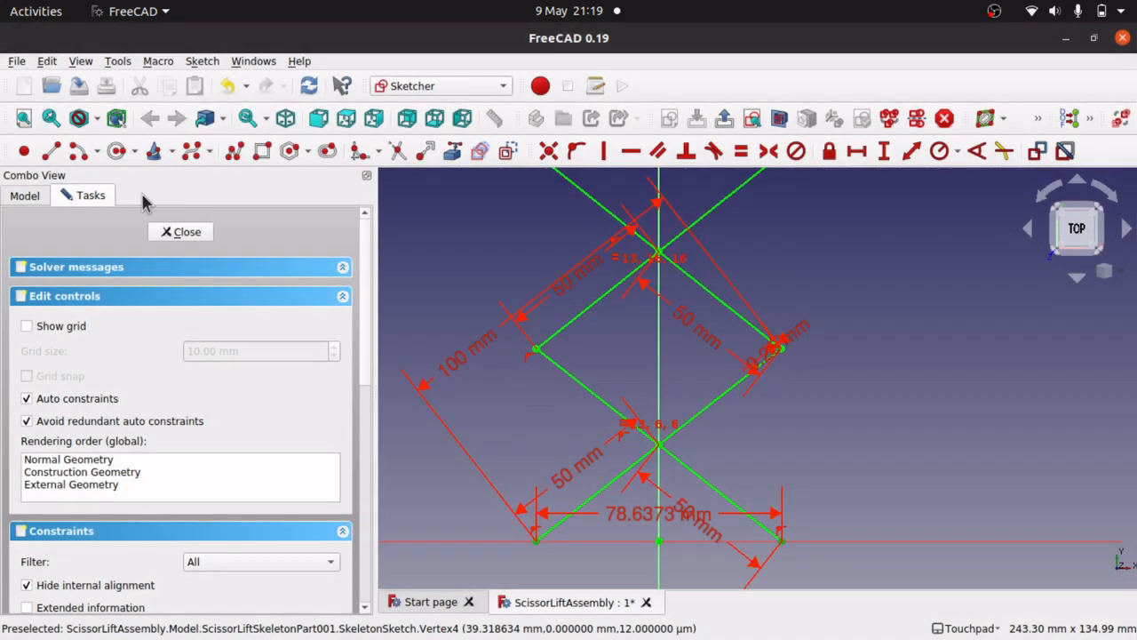
left_click(183, 232)
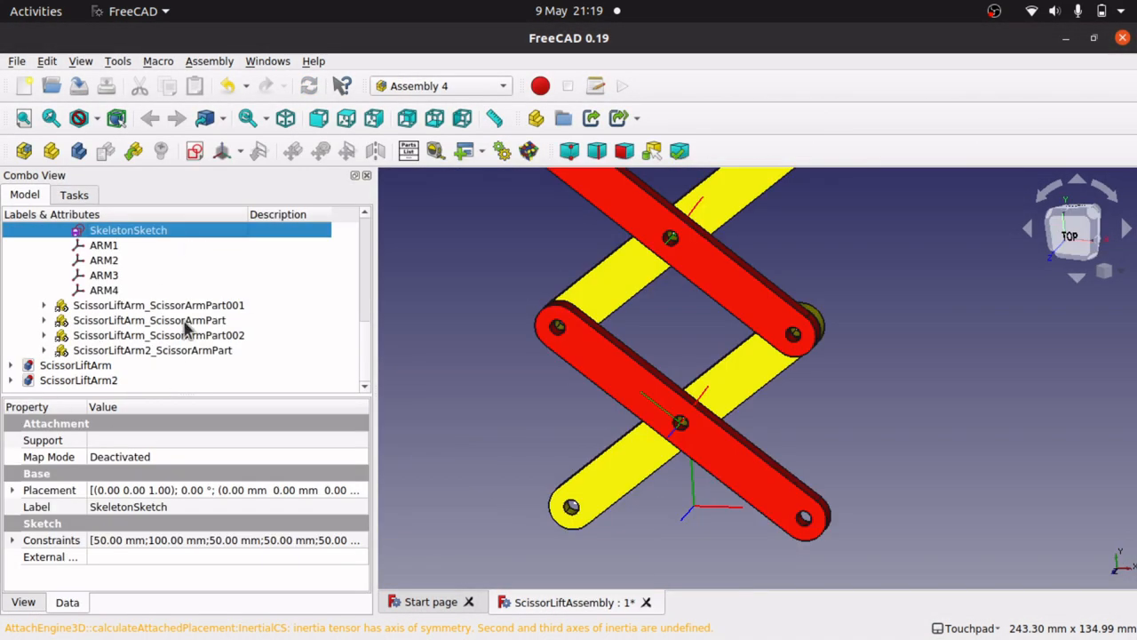
- Add a Float variable named ExtensionLength with value 10.00 to the Model's Variables
scroll(372, 305, "up", 3)
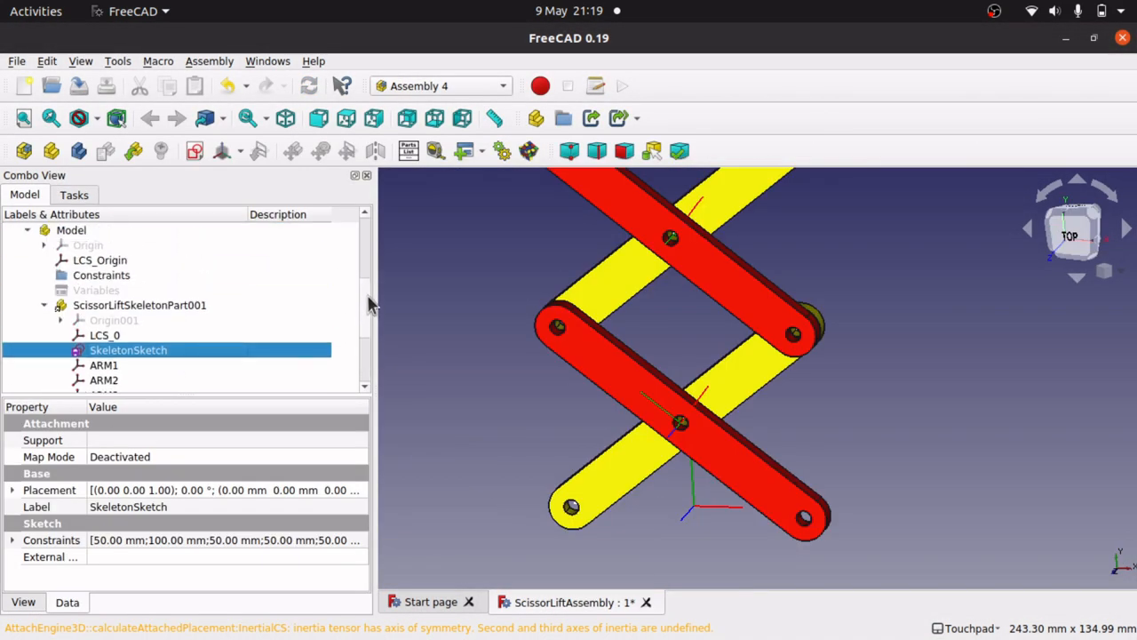
left_click(94, 290)
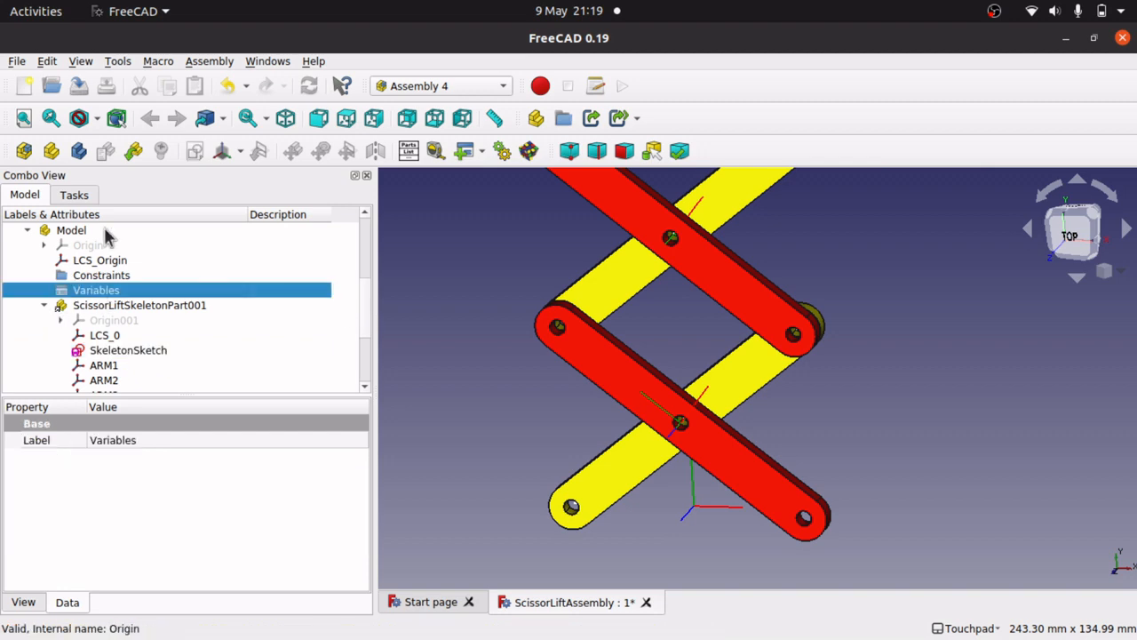
left_click(463, 150)
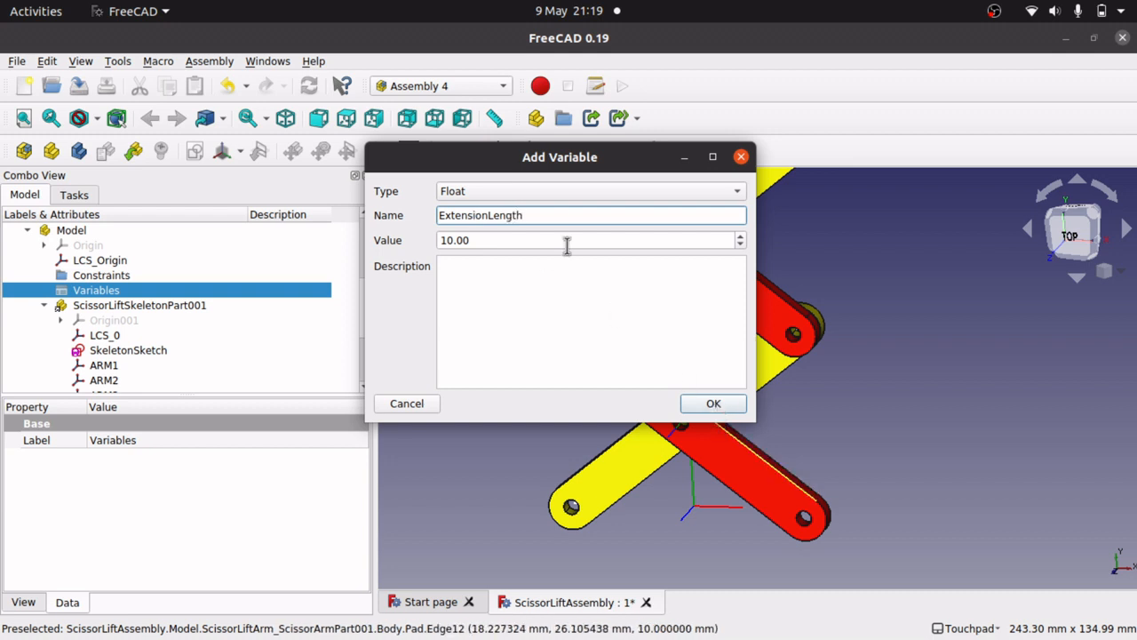
double_click(558, 218)
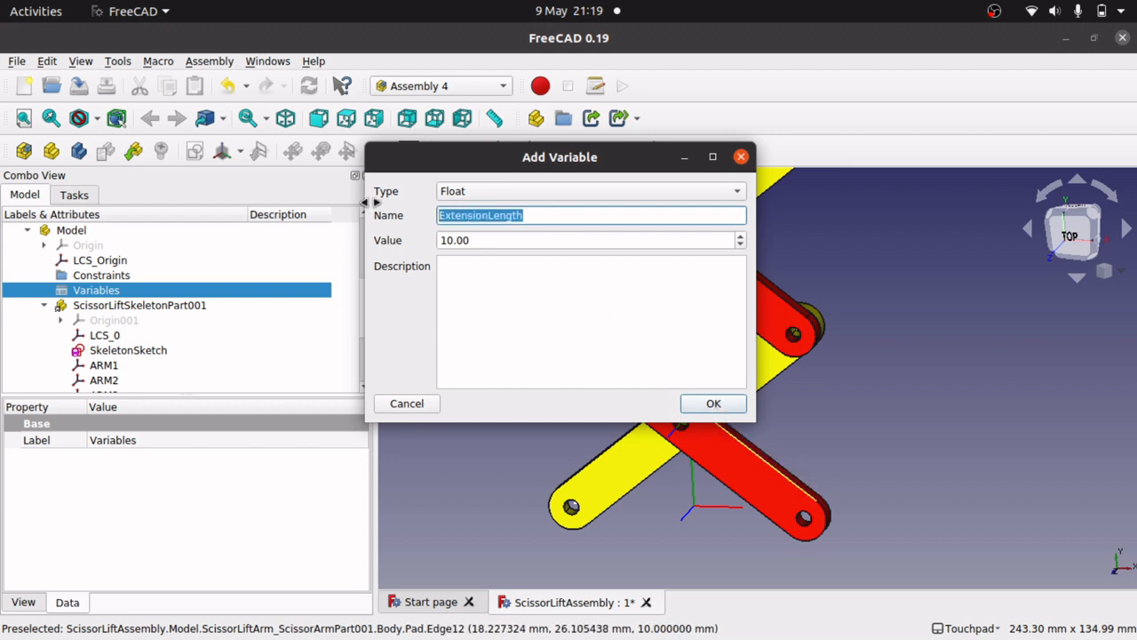
left_click(715, 404)
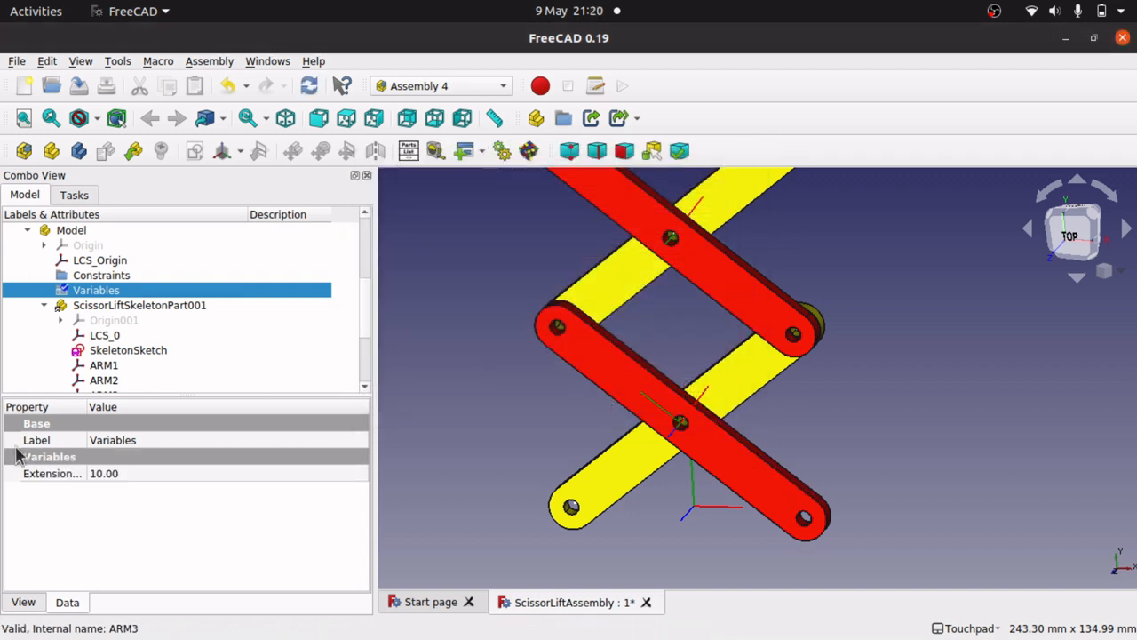
left_click(120, 476)
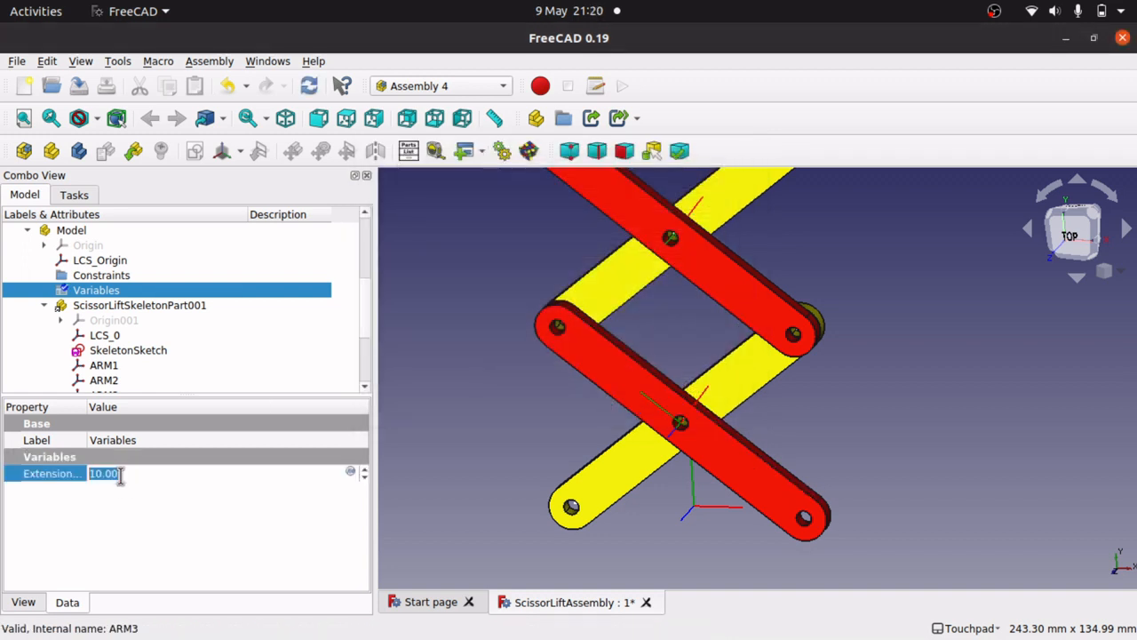
- Reopen SkeletonSketch, drive the distance constraint between the lower cross's two bottom endpoints with the expression Variables.ExtensionLength, and close the sketch
left_click(146, 353)
double_click(146, 352)
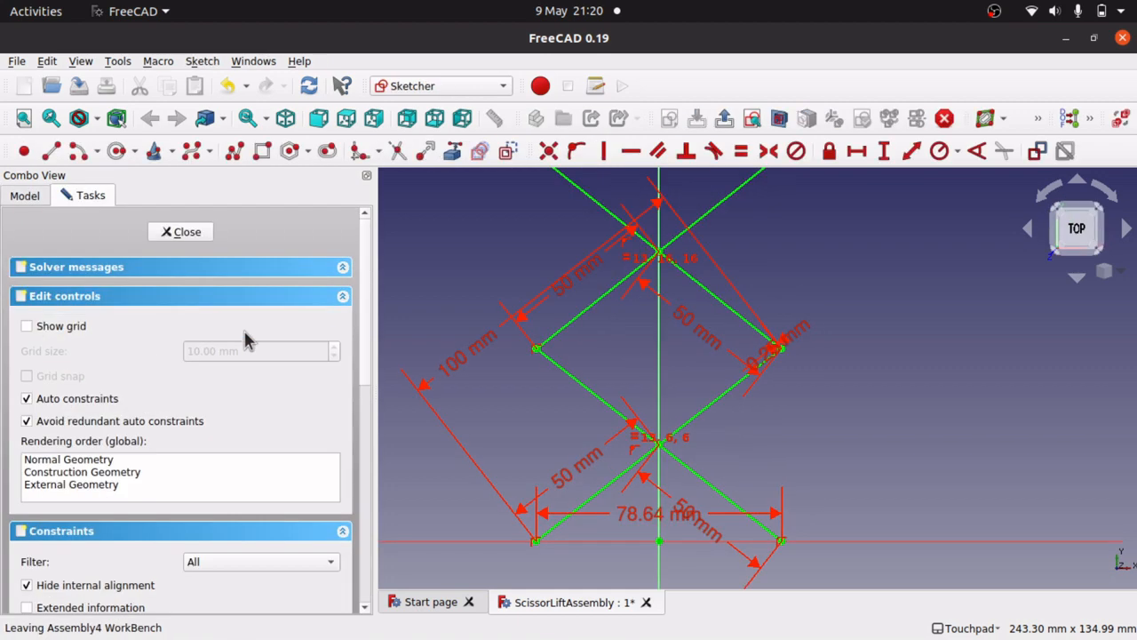
double_click(655, 515)
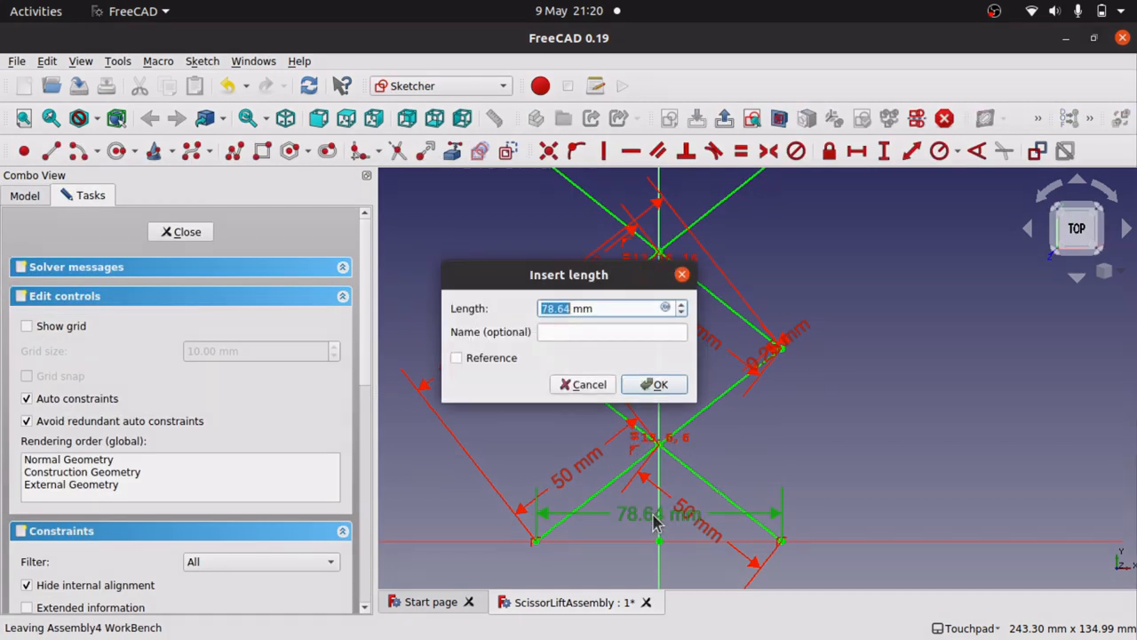
left_click(666, 307)
type("var")
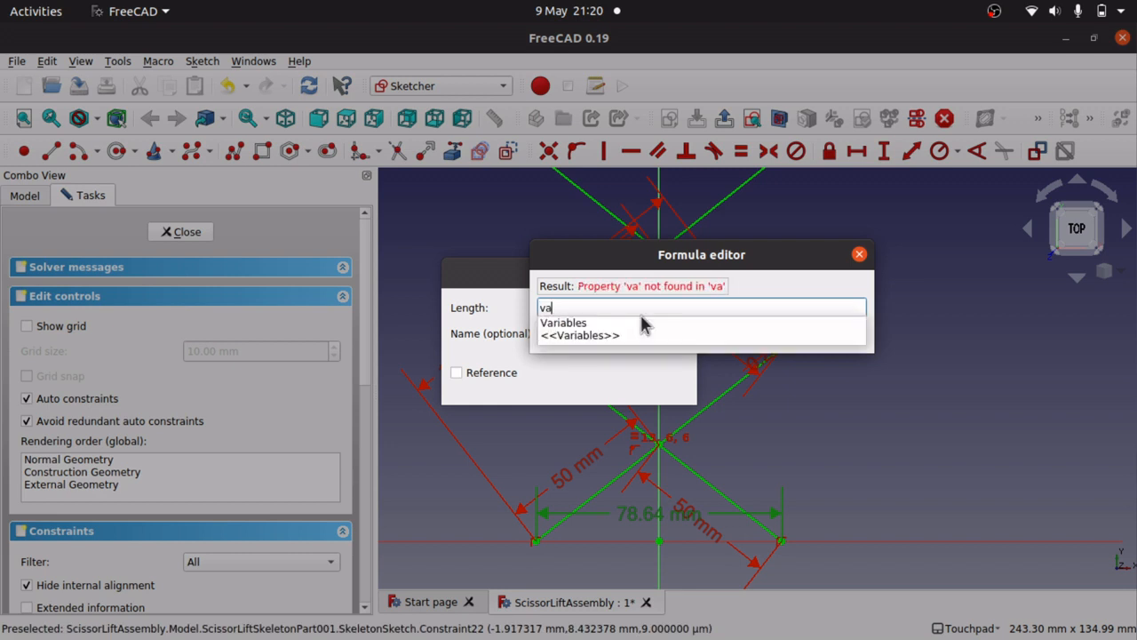
left_click(584, 324)
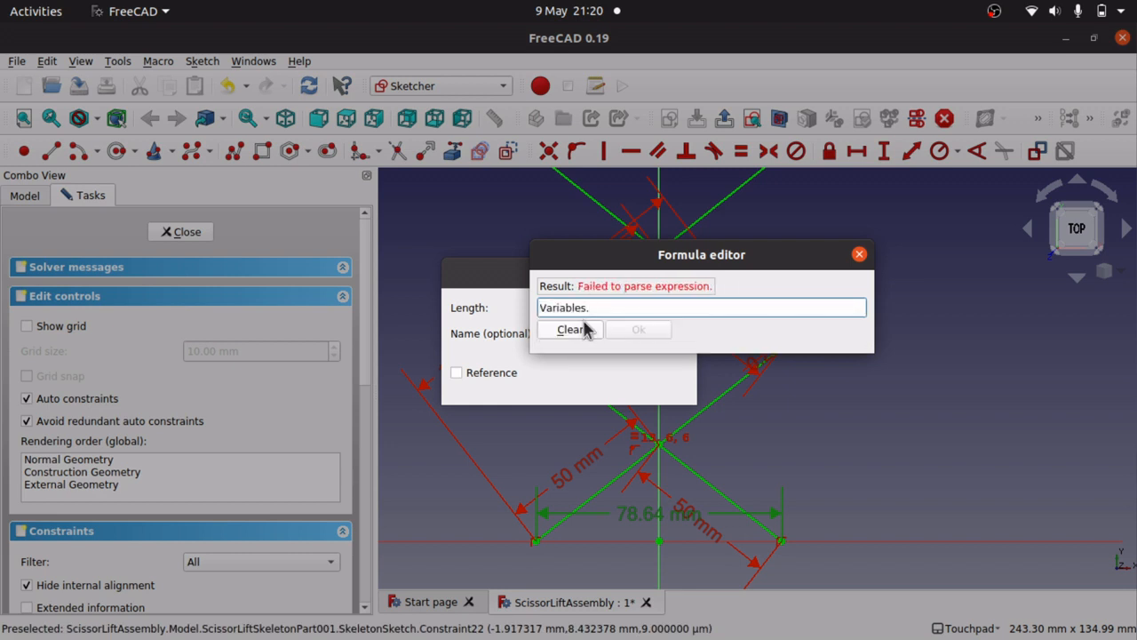
type("e")
key("BackSpace")
type("E")
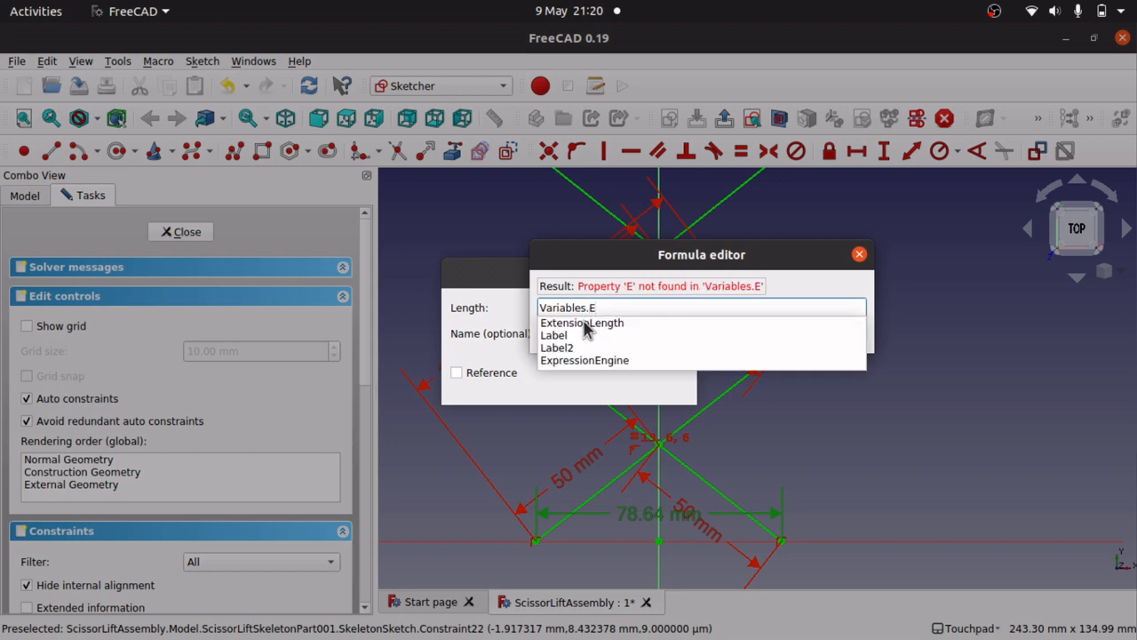
left_click(584, 325)
left_click(642, 329)
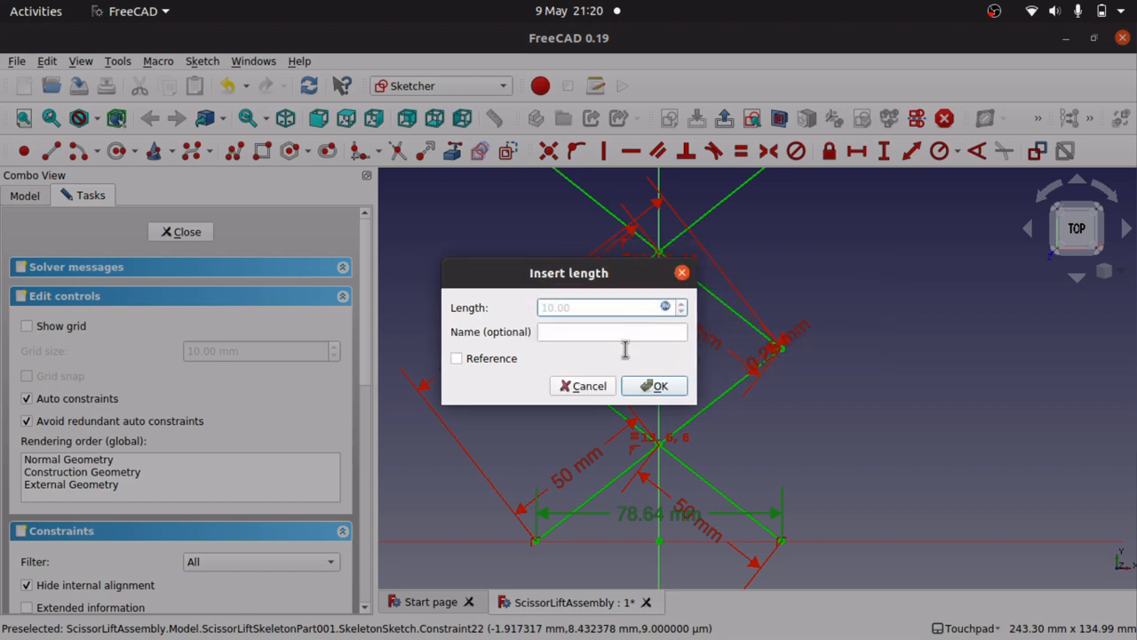
left_click(655, 385)
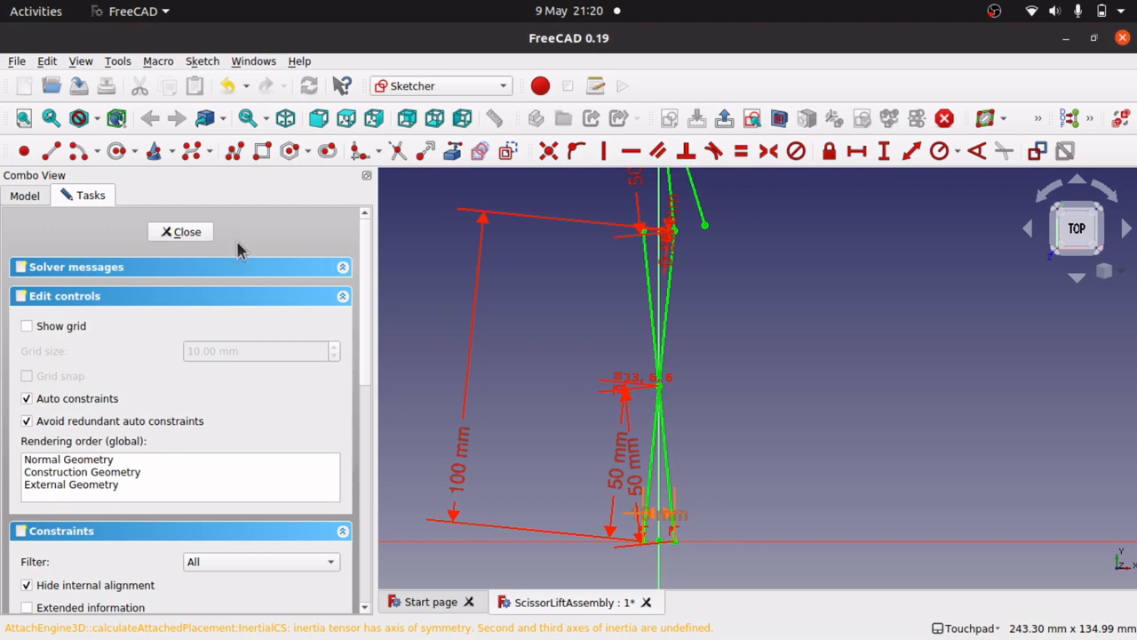
left_click(192, 234)
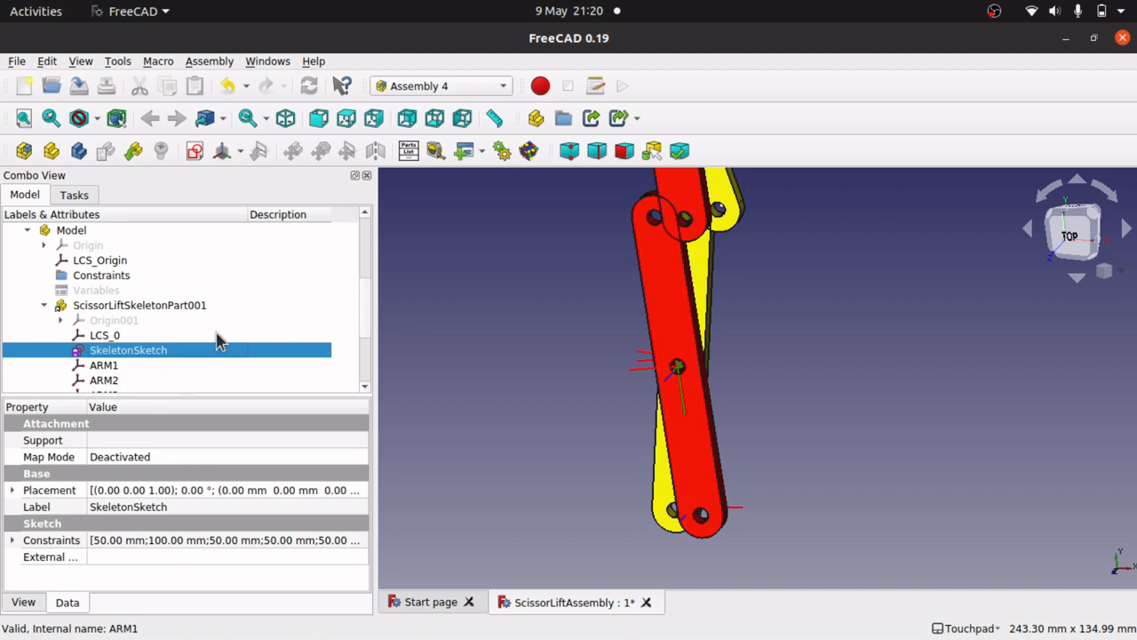
- Set the ExtensionLength value in the Model's Variables to 75 and clear the selection
left_click_drag(369, 333, 363, 311)
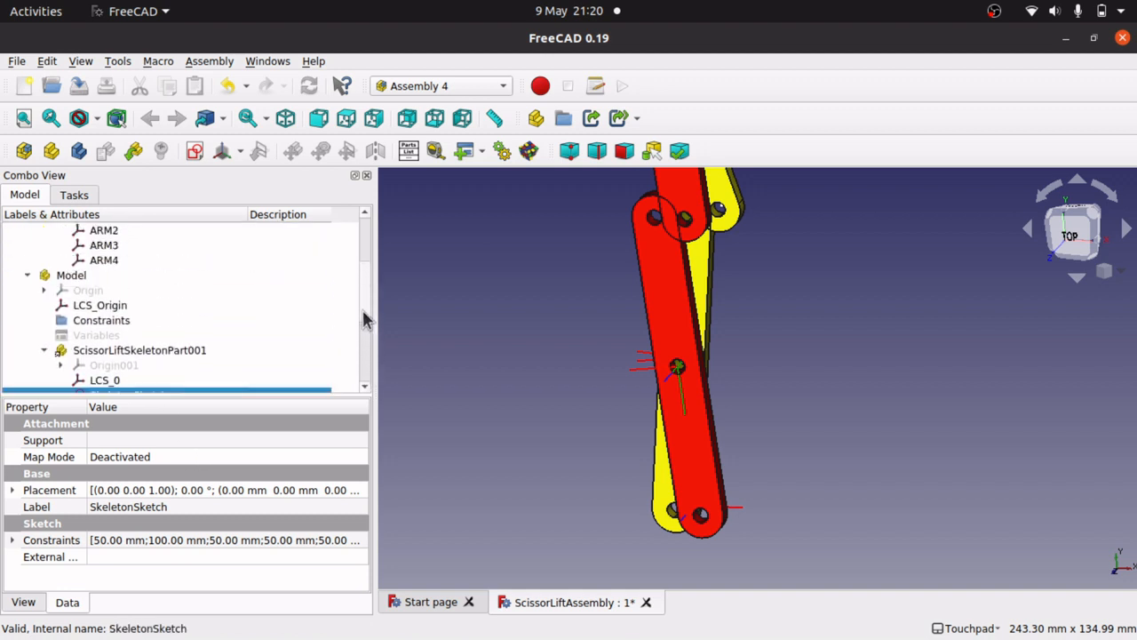
left_click(131, 336)
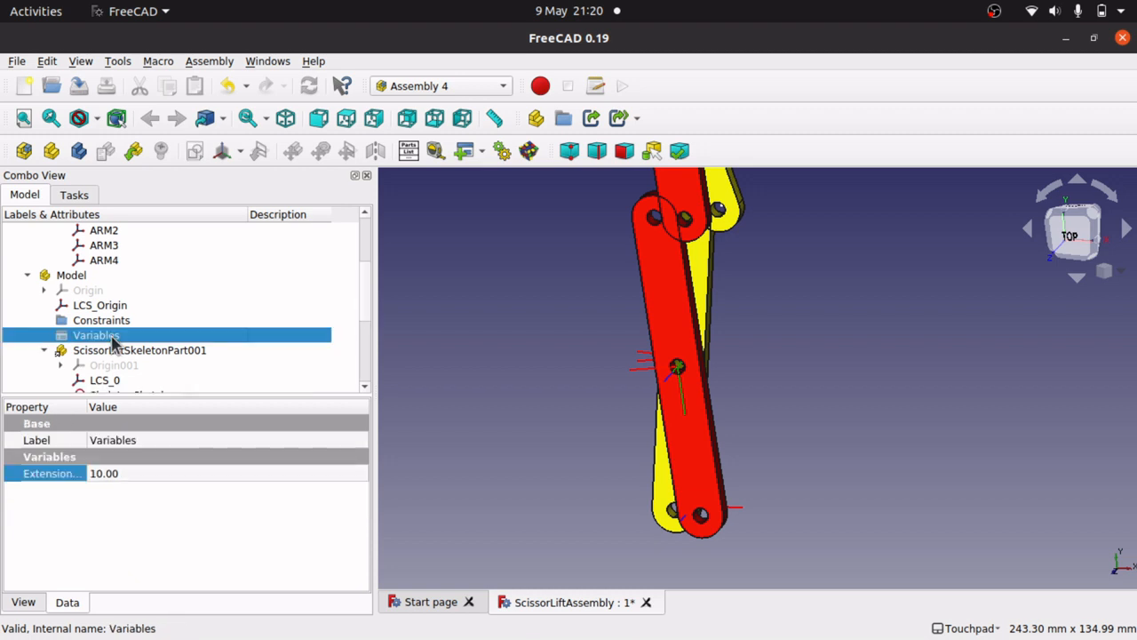
left_click(153, 473)
left_click(152, 473)
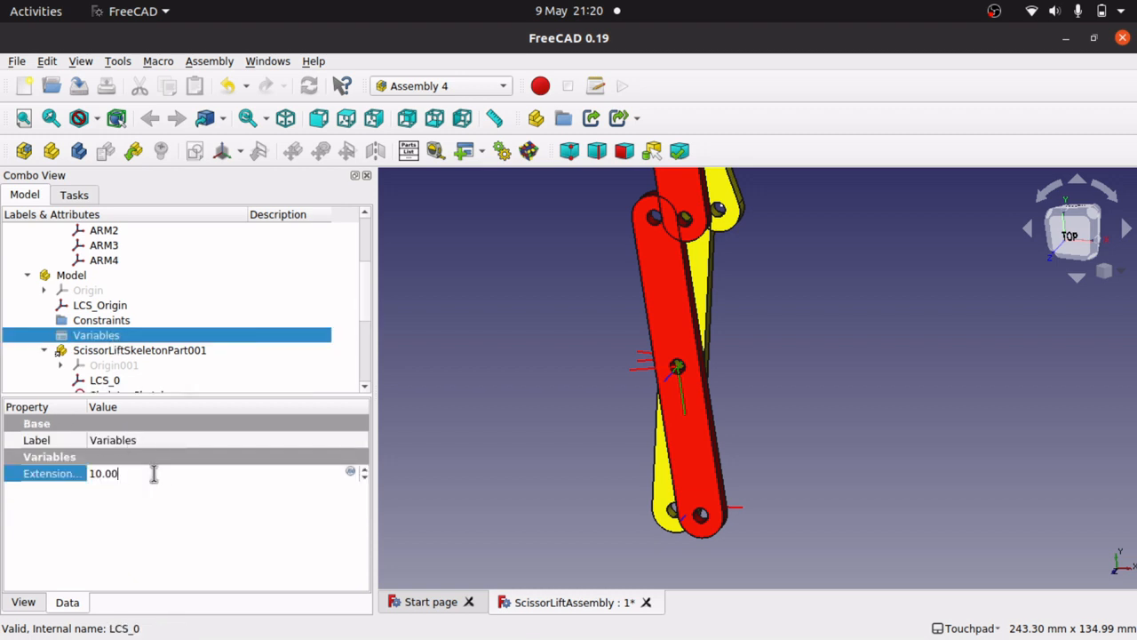
left_click_drag(154, 474, 50, 464)
type("75")
key("Return")
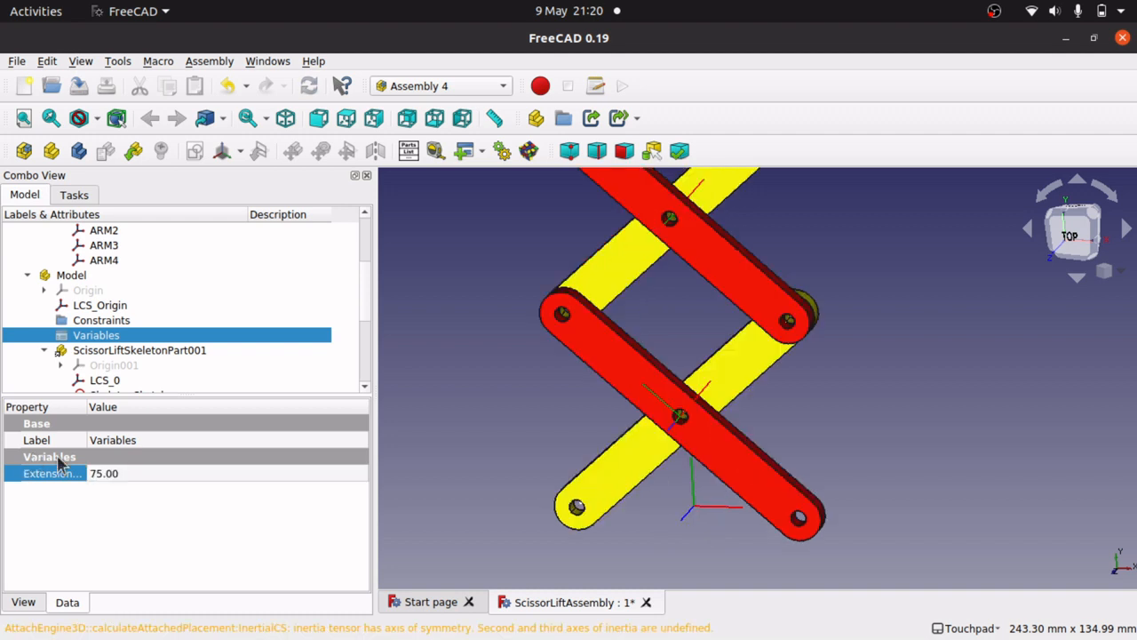
left_click(836, 412)
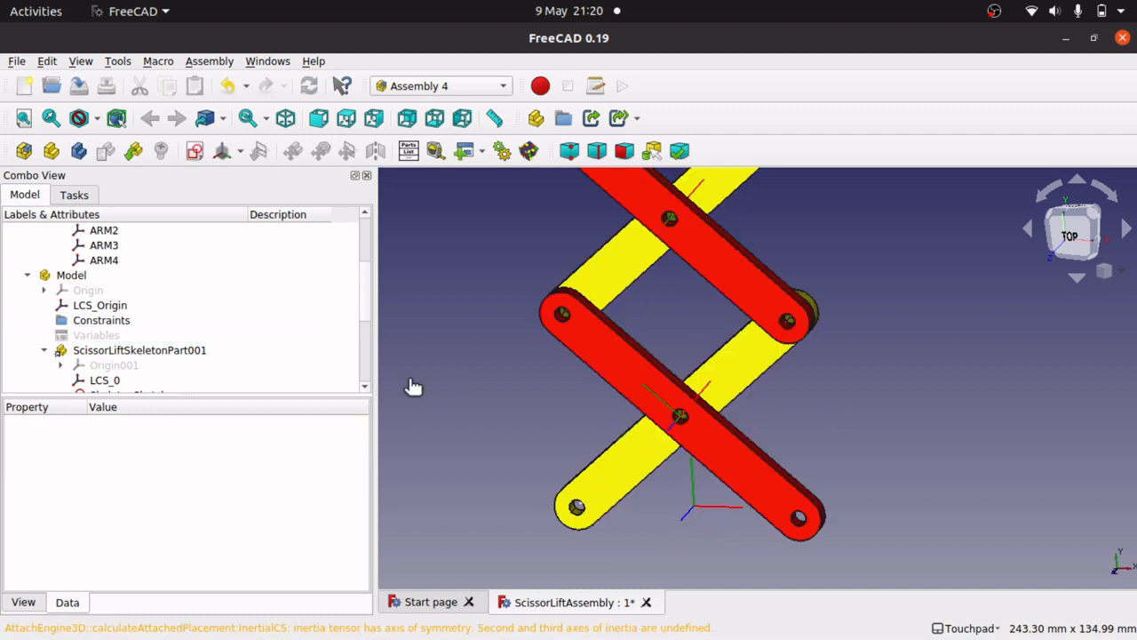
- Set up an assembly animation of the ExtensionLength variable with a range from 30 to 80 and a step size of 2
key("Down")
key("Down")
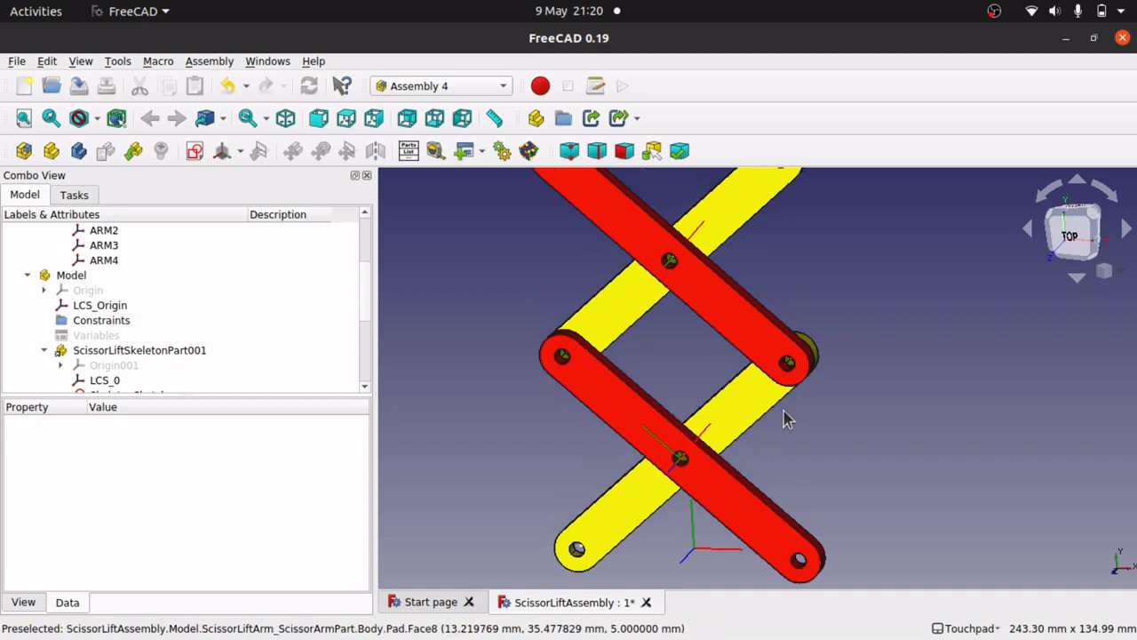
key("Up")
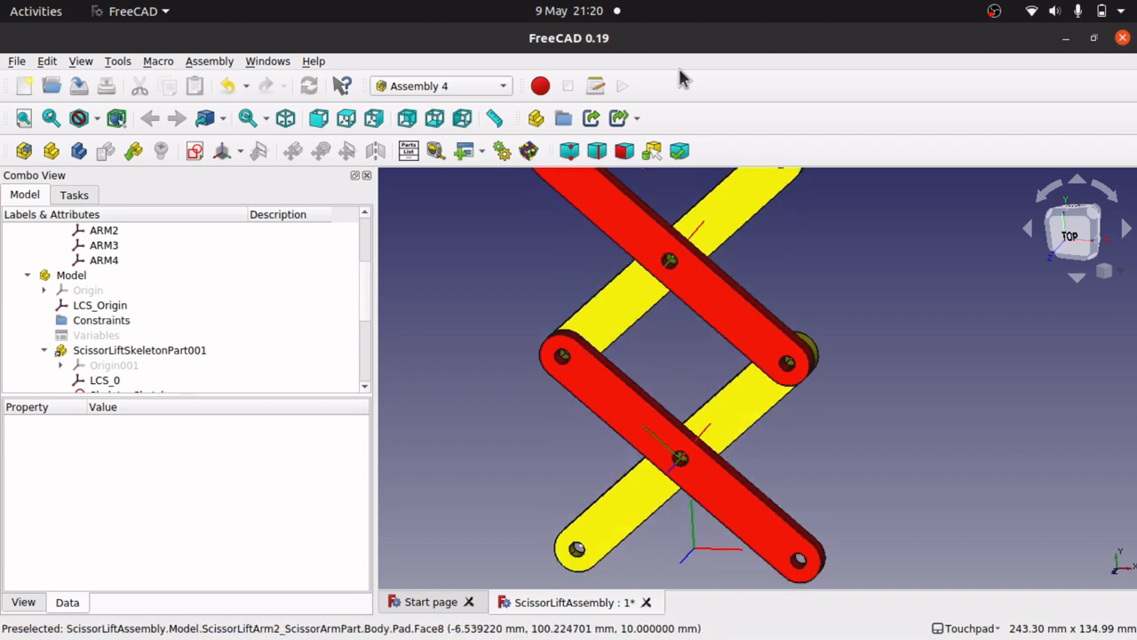
left_click(504, 151)
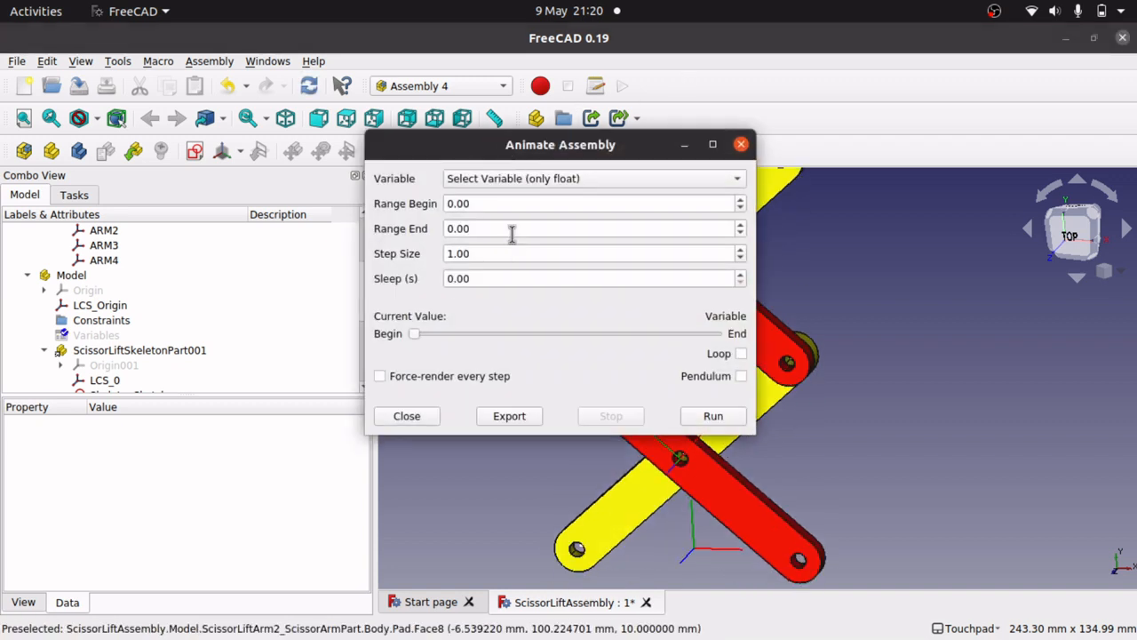
left_click(589, 182)
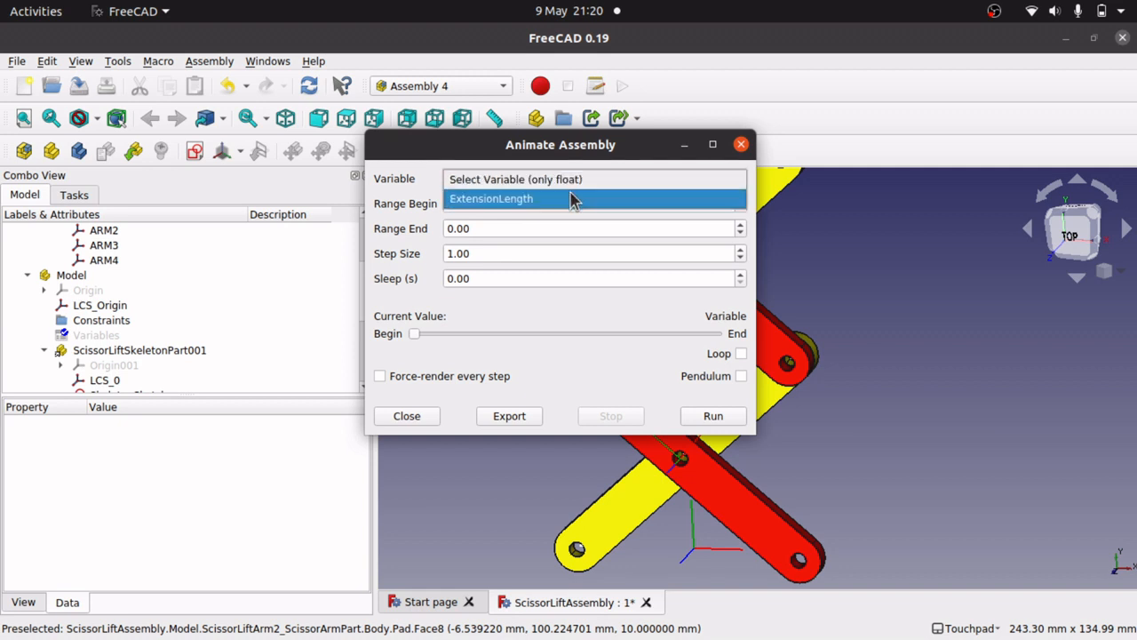
left_click(578, 201)
left_click_drag(500, 204, 419, 206)
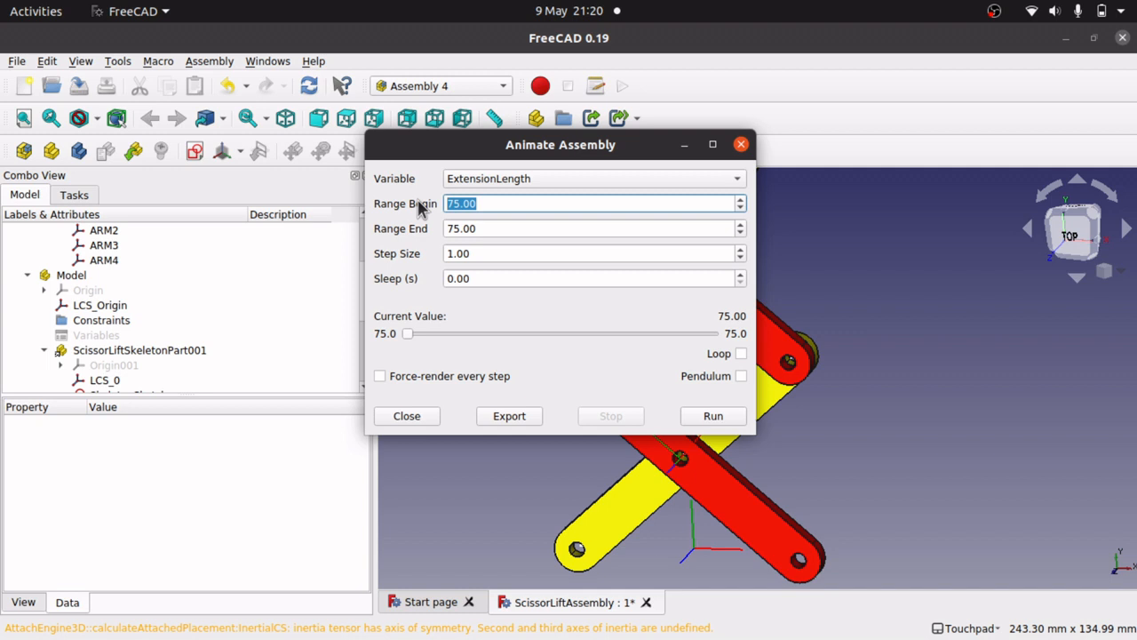
type("30")
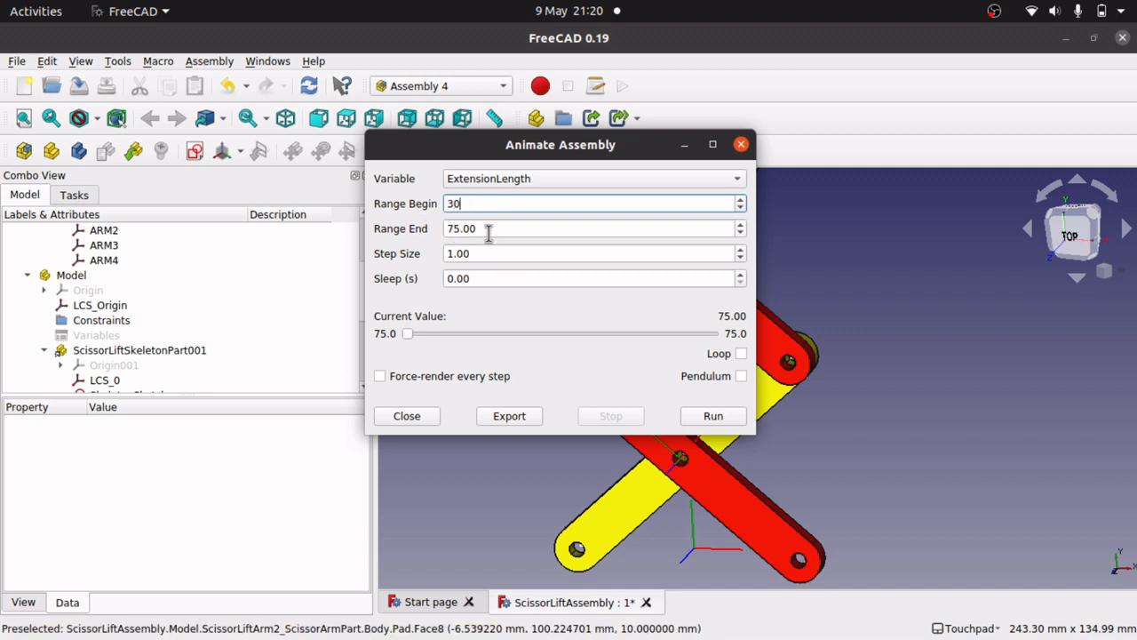
key("Tab")
type("8")
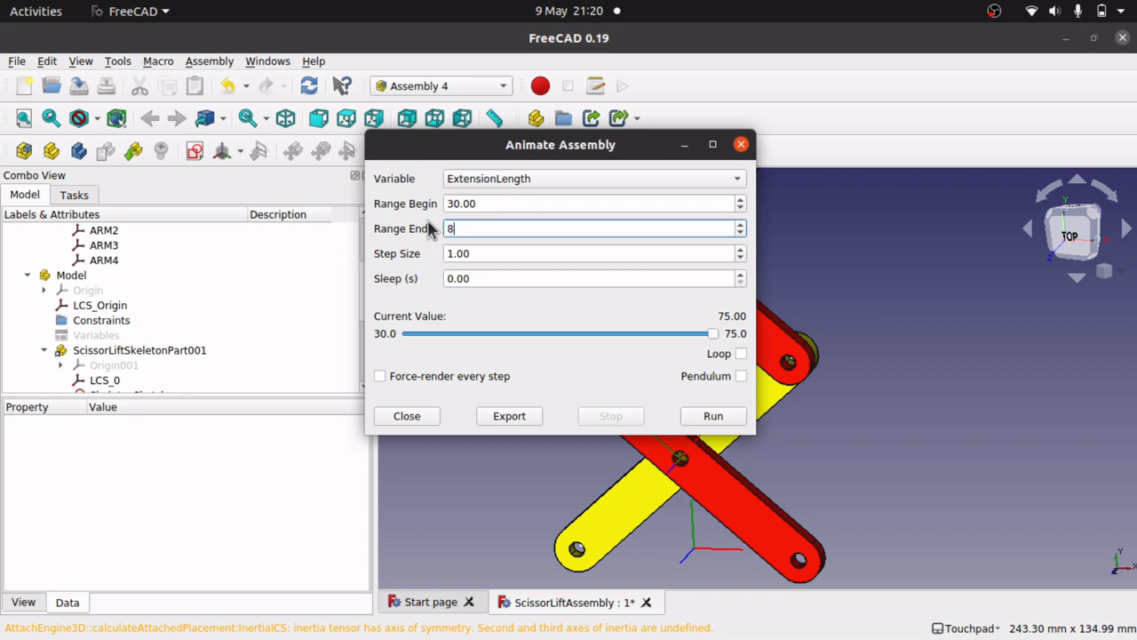
type("0")
key("Tab")
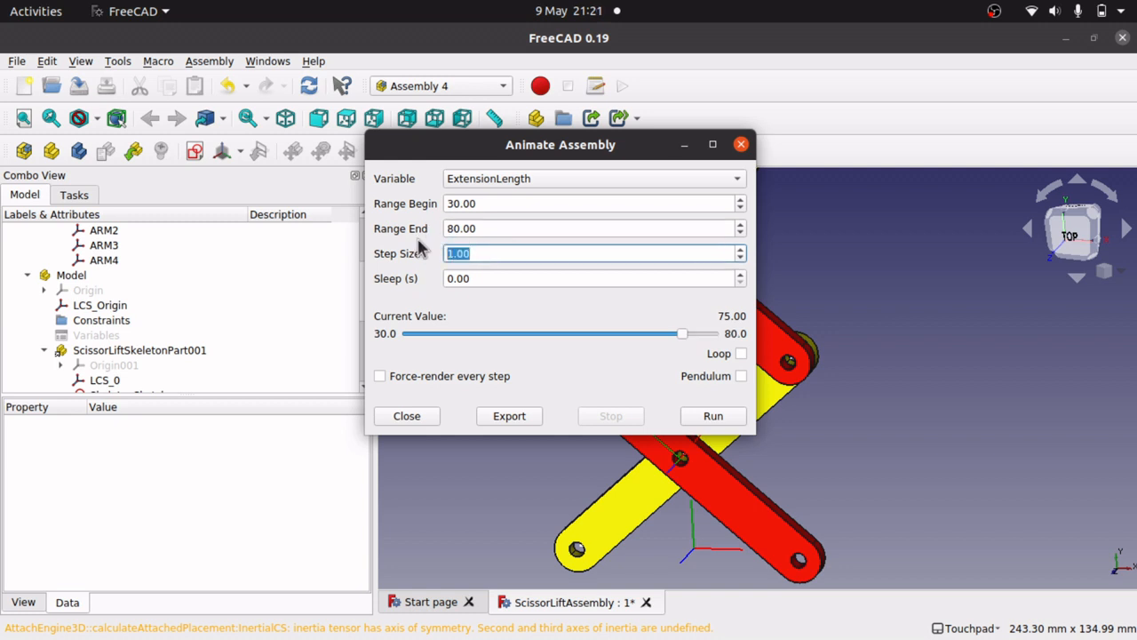
type("2")
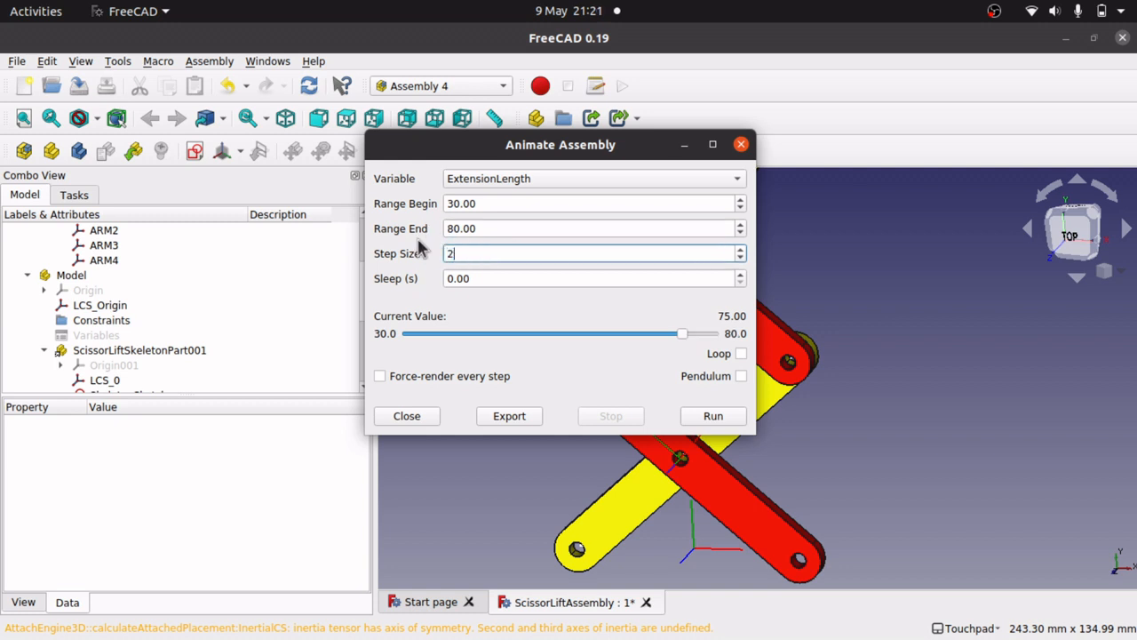
- Scrub ExtensionLength down to 30 with the animation dialog clear of the arms, run the animation with Force-render every step and Pendulum enabled, and stop it
left_click(437, 334)
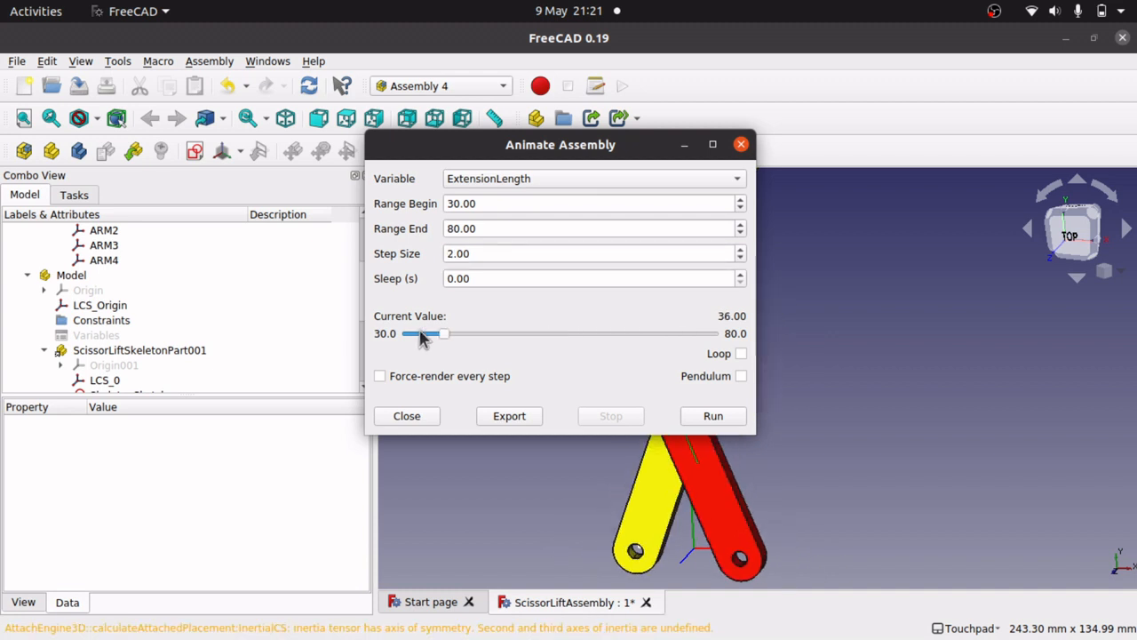
left_click_drag(494, 144, 906, 139)
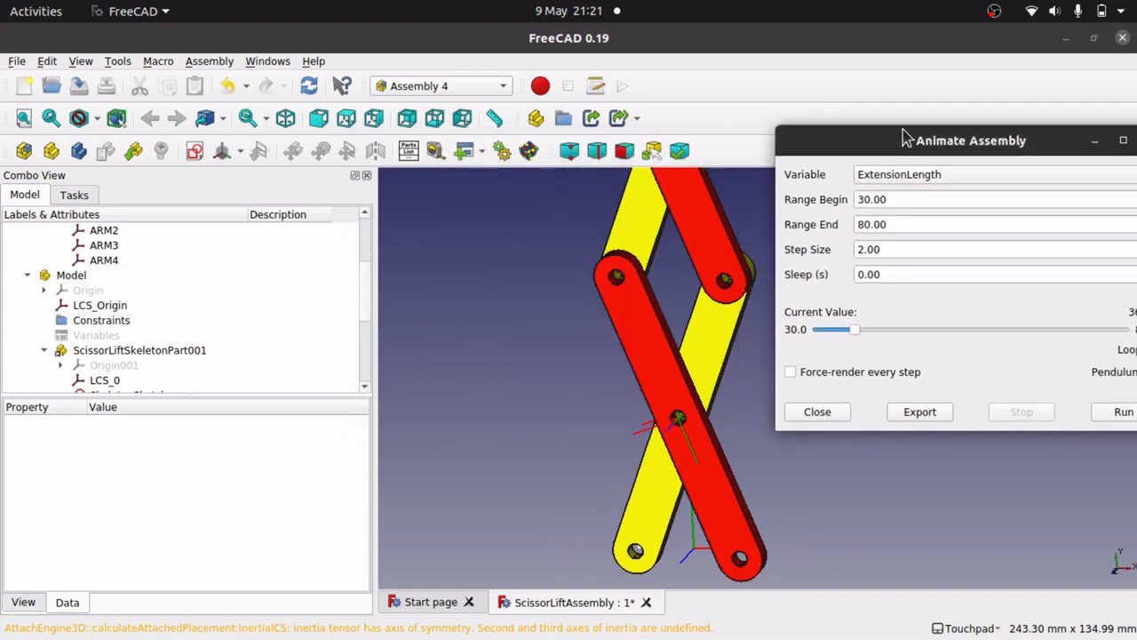
left_click_drag(859, 329, 818, 330)
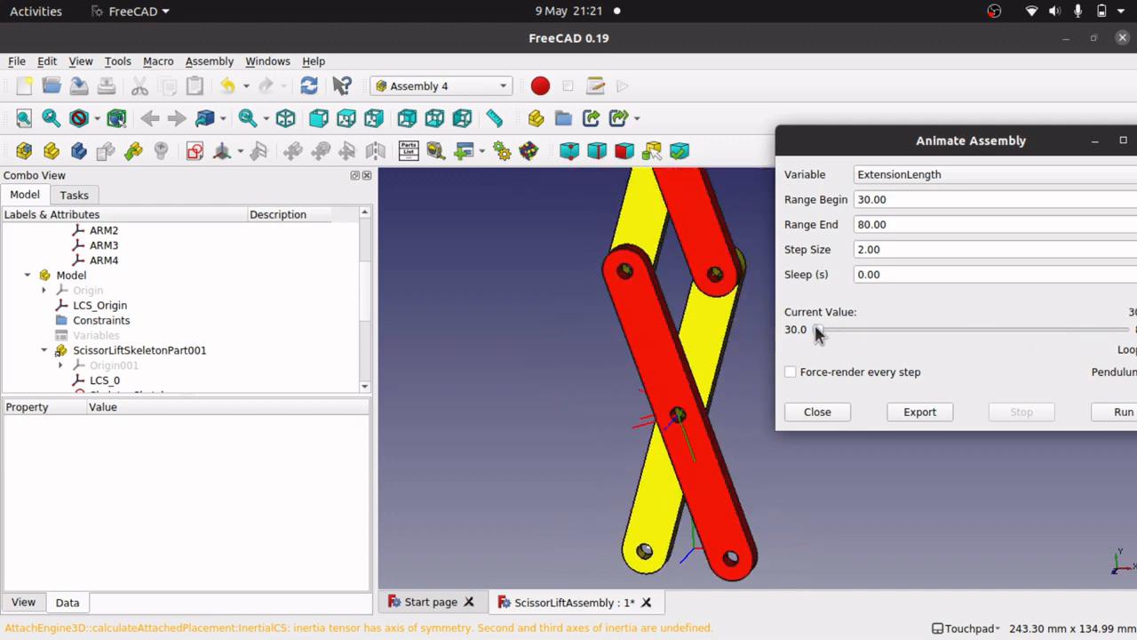
left_click(1117, 413)
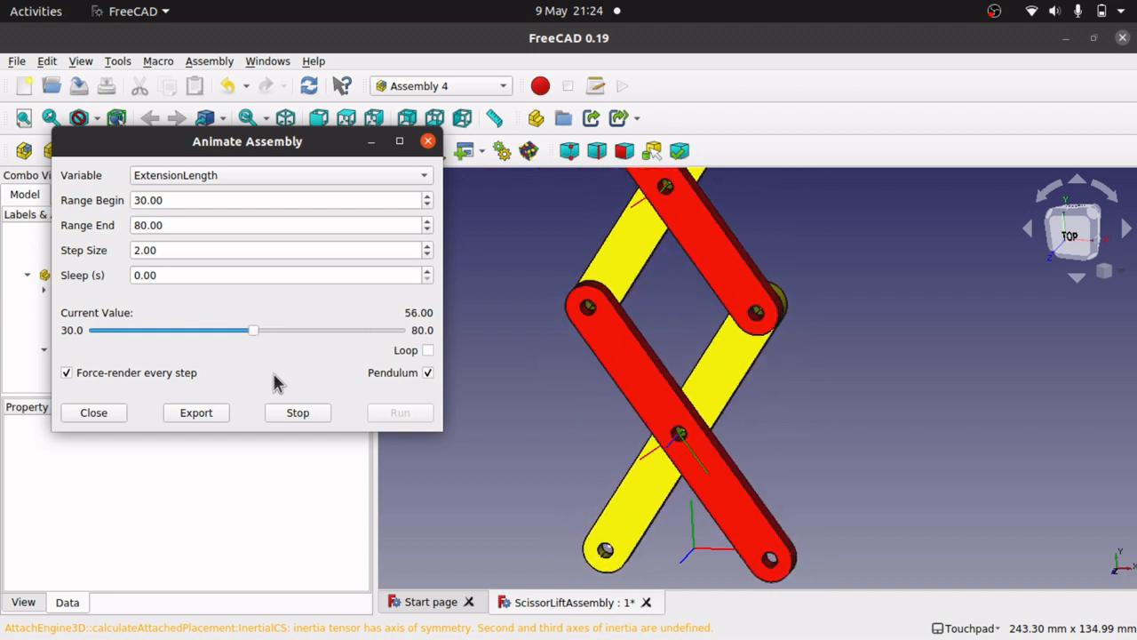
left_click(301, 414)
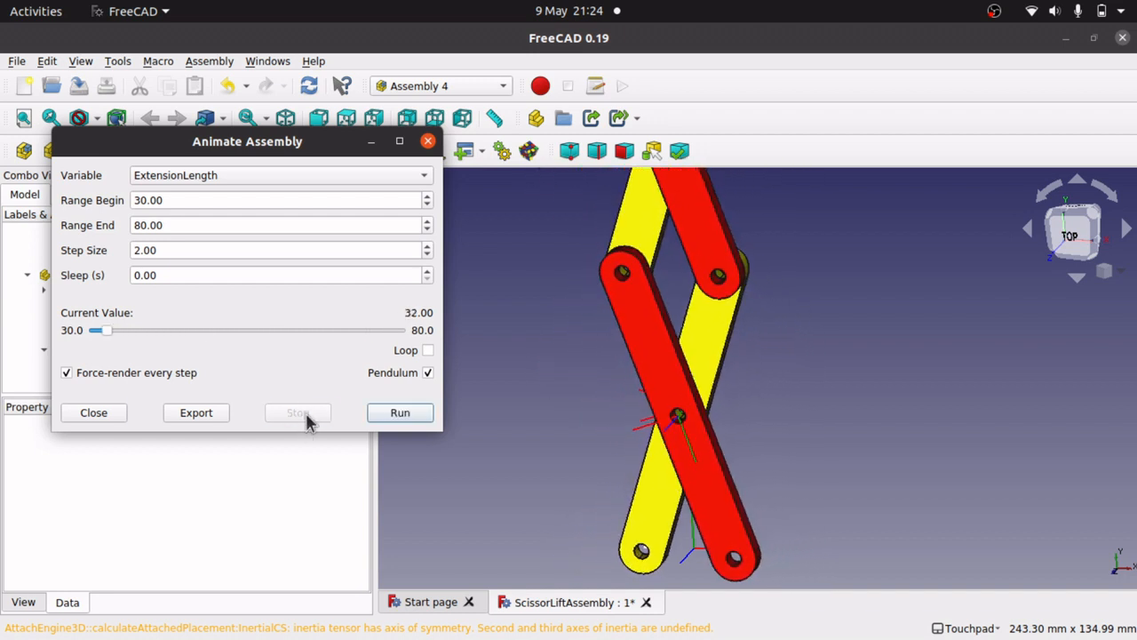